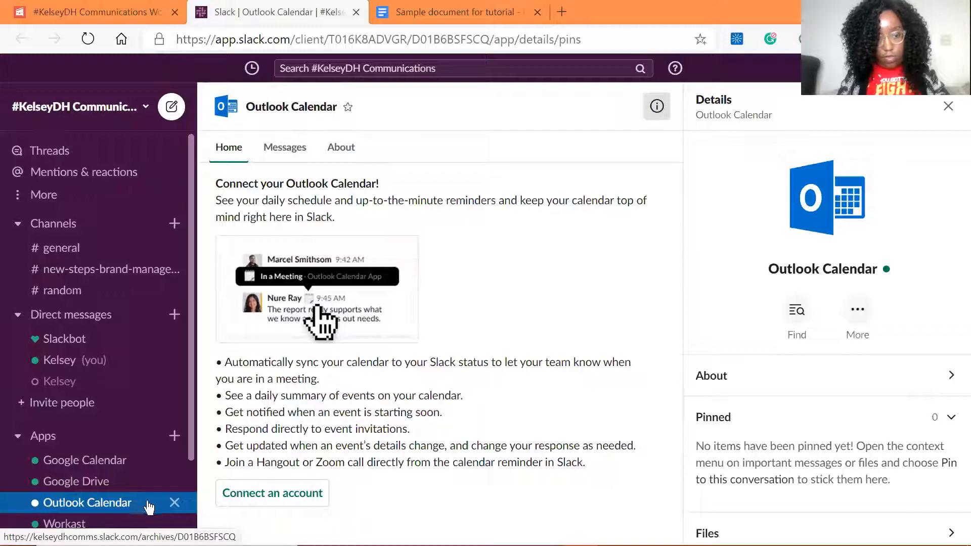
- Remove the Outlook Calendar and Google Calendar apps from the sidebar's app list
left_click(173, 503)
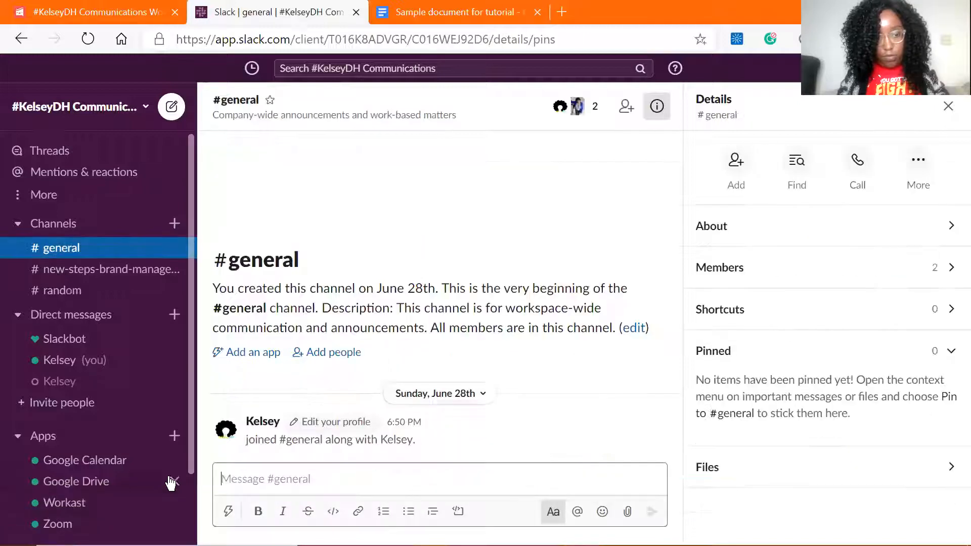
left_click(103, 466)
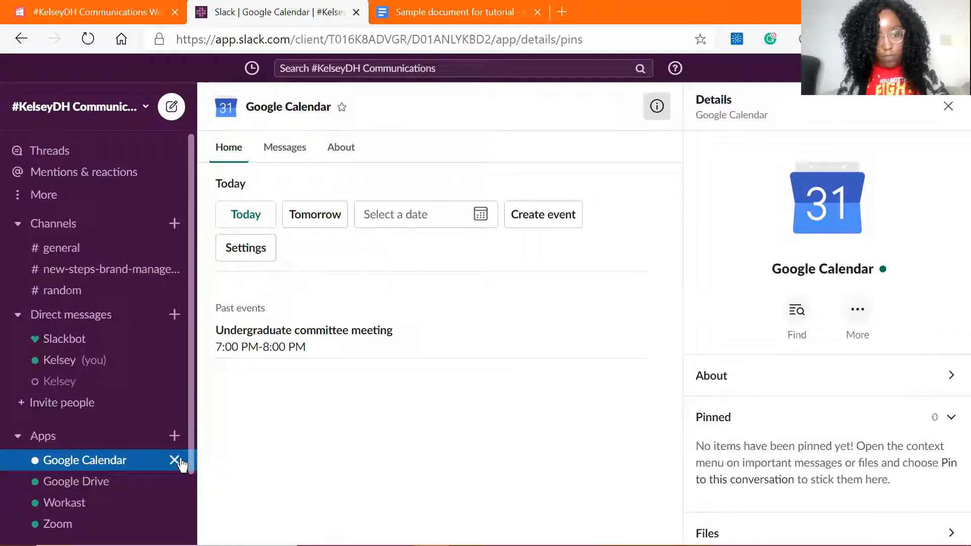
left_click(175, 462)
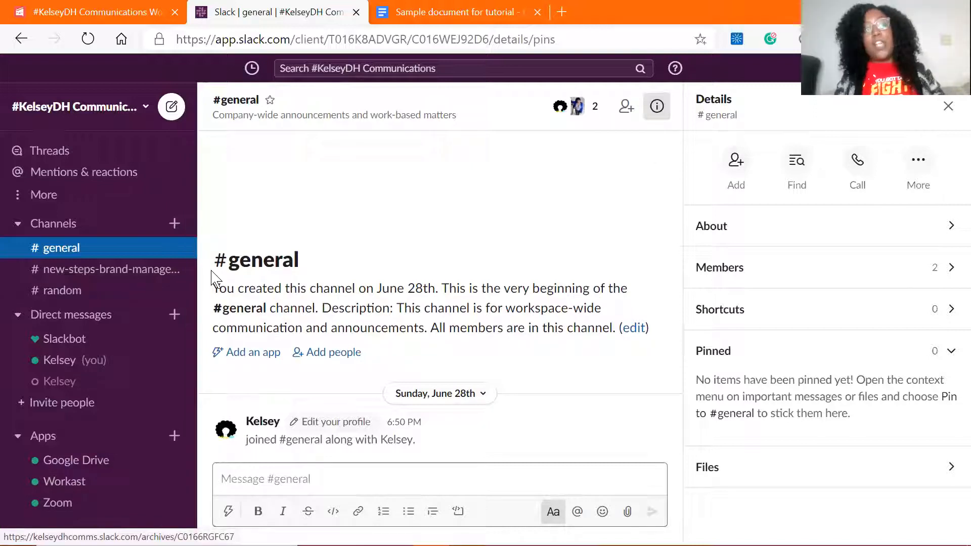
- View the new-steps-brand-management channel and return to the general channel
left_click(114, 271)
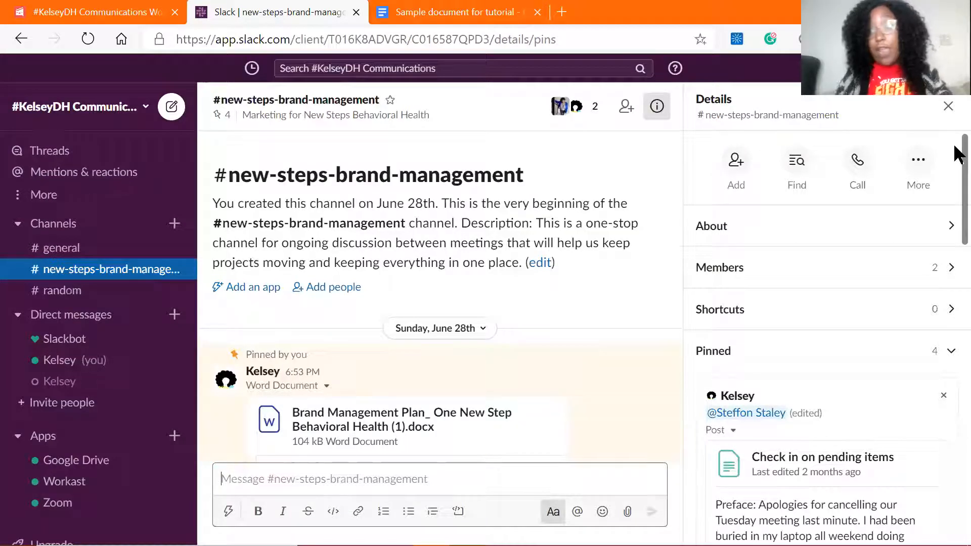
left_click(70, 253)
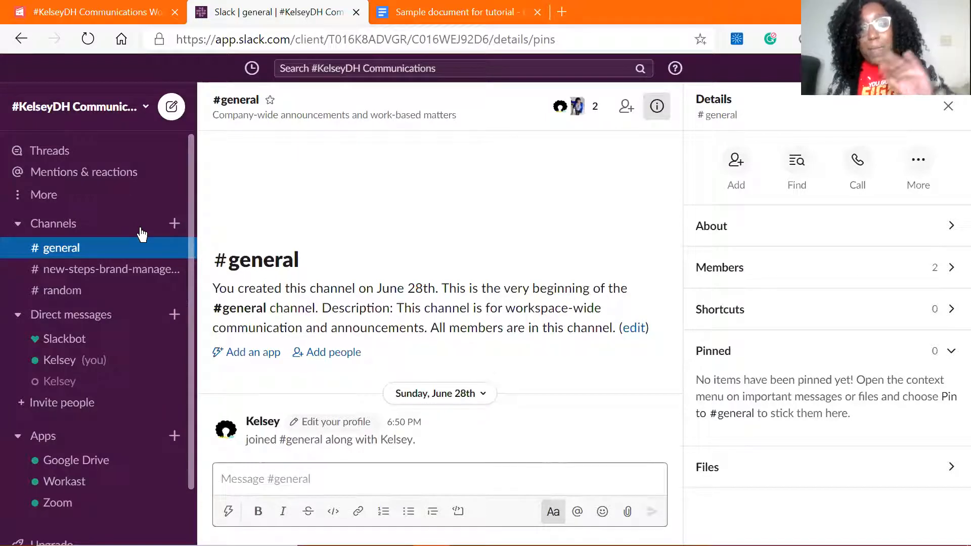
- Start creating a new channel and name it project-management-system
left_click(174, 224)
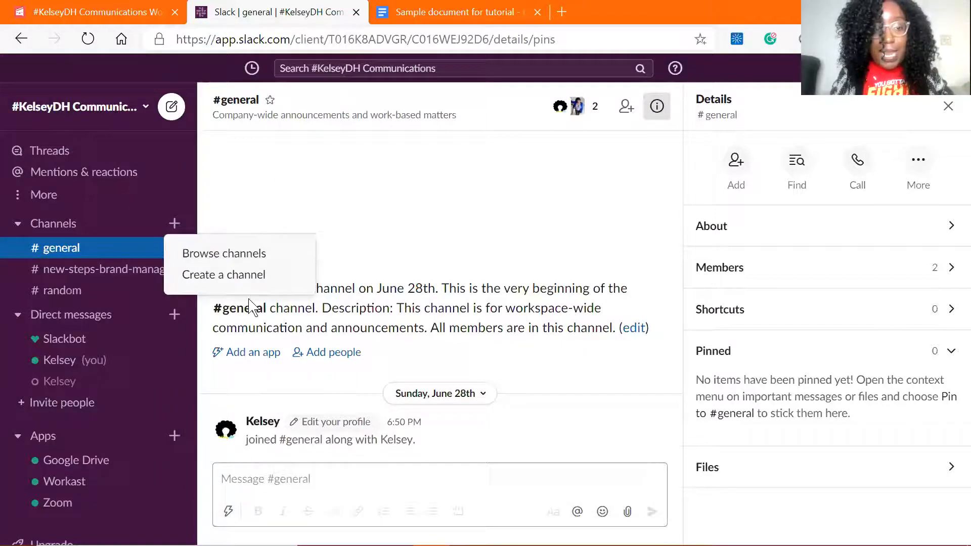
left_click(238, 278)
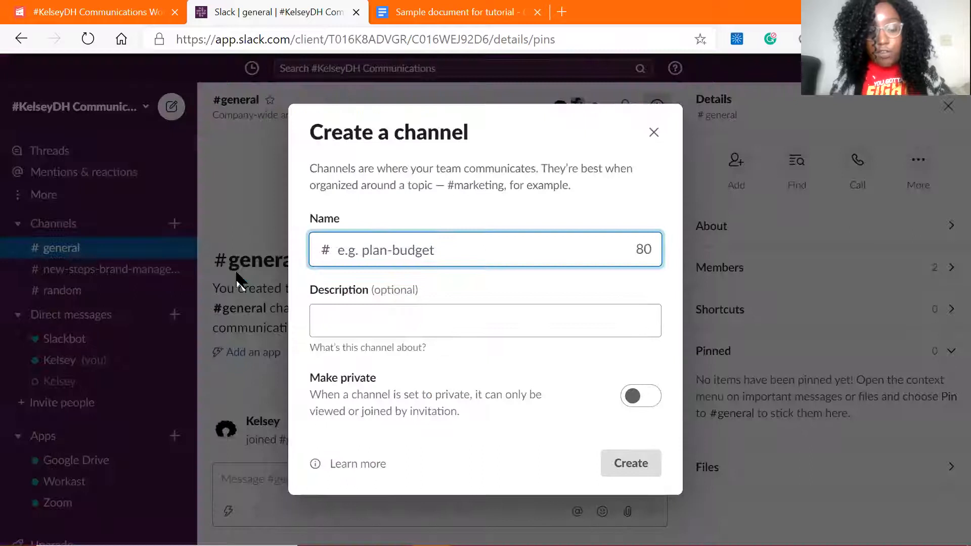
type("projec")
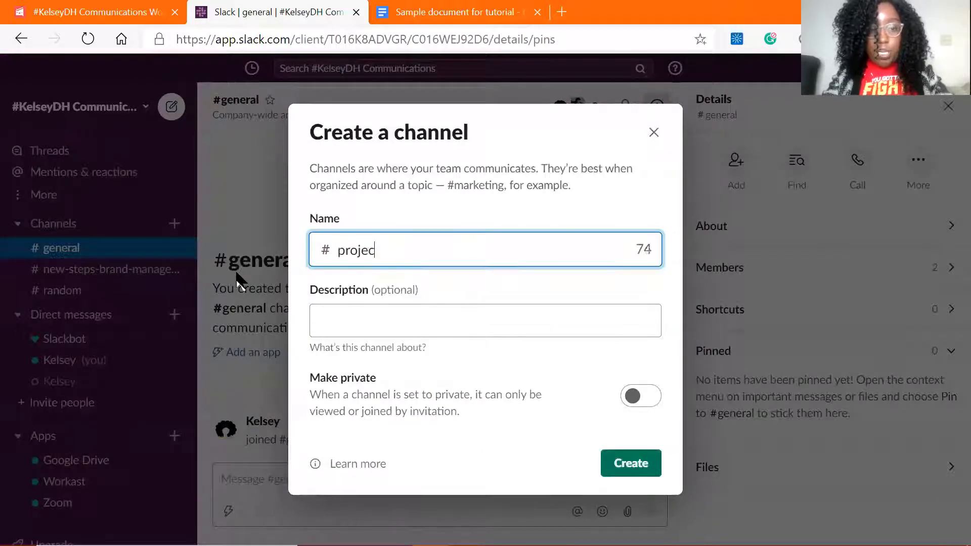
type("t-management")
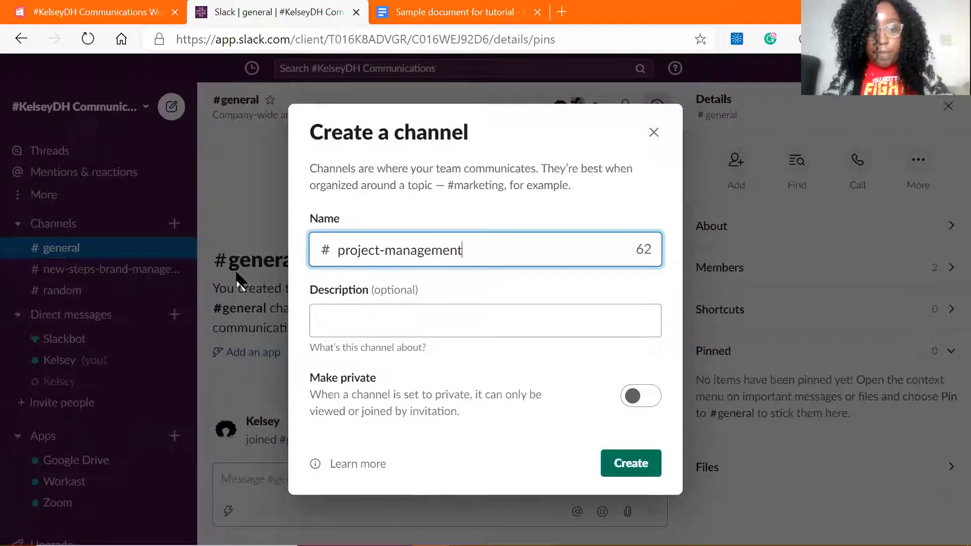
key("BackSpace")
type("t-system")
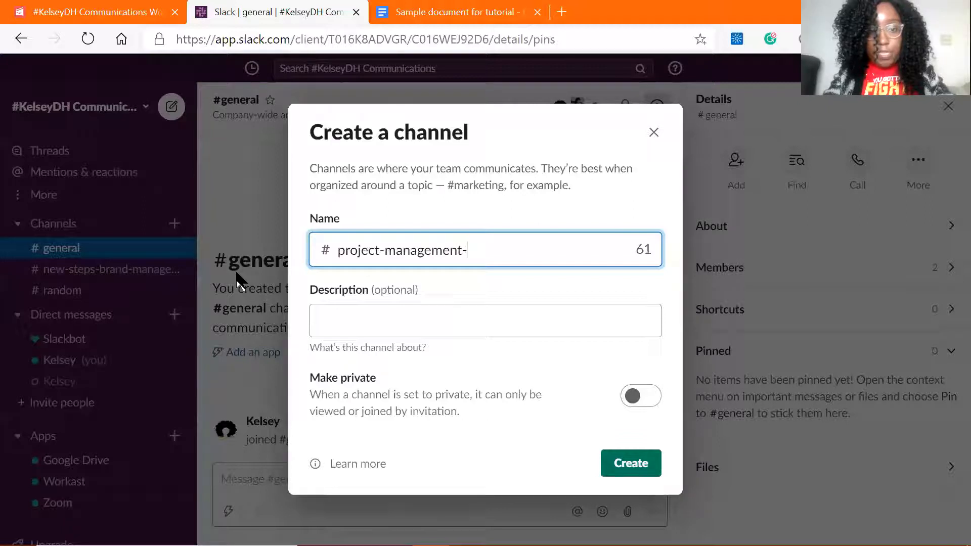
- Describe the new channel as "example project client management" and create it as a private channel
key("Tab")
type("teh")
key("BackSpace")
key("BackSpace")
key("BackSpace")
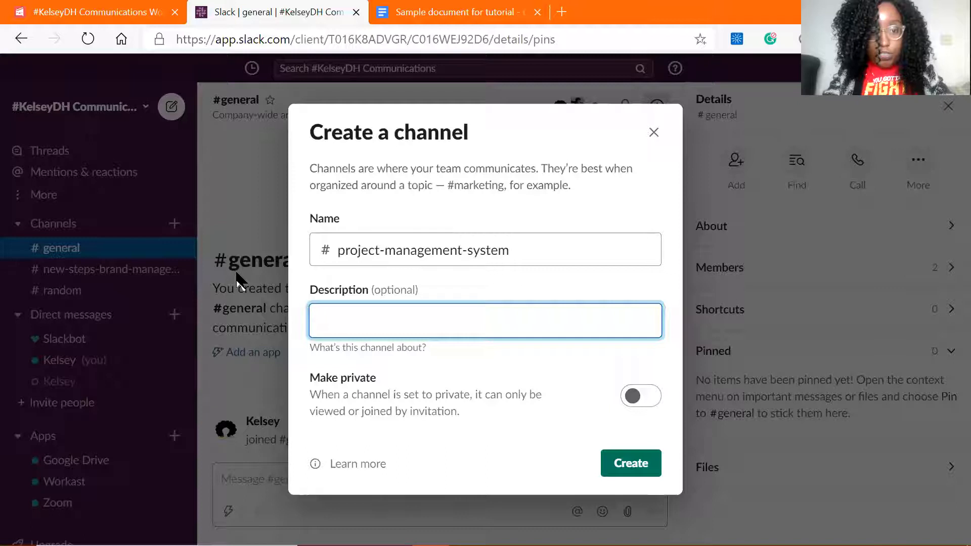
type("exampl")
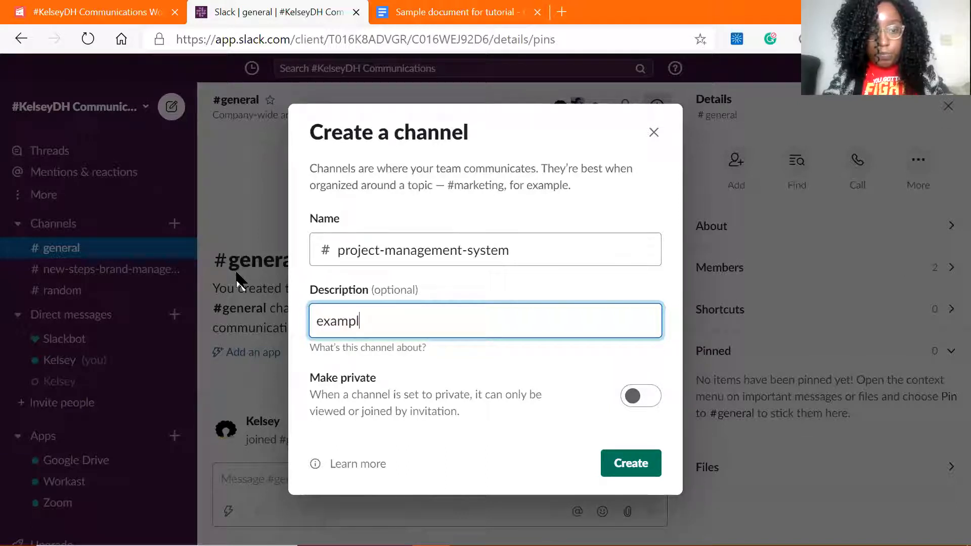
type("e projec")
key("BackSpace")
type("p")
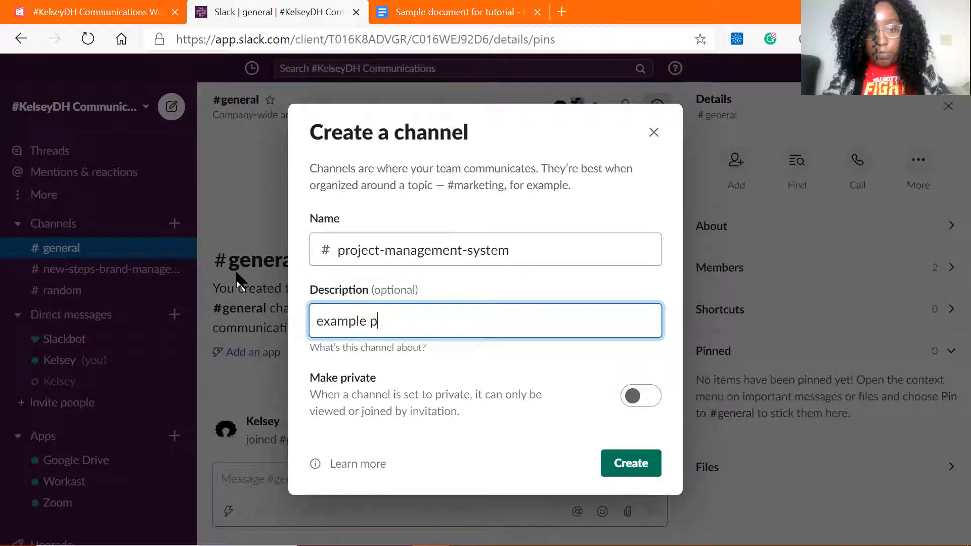
type("roject c")
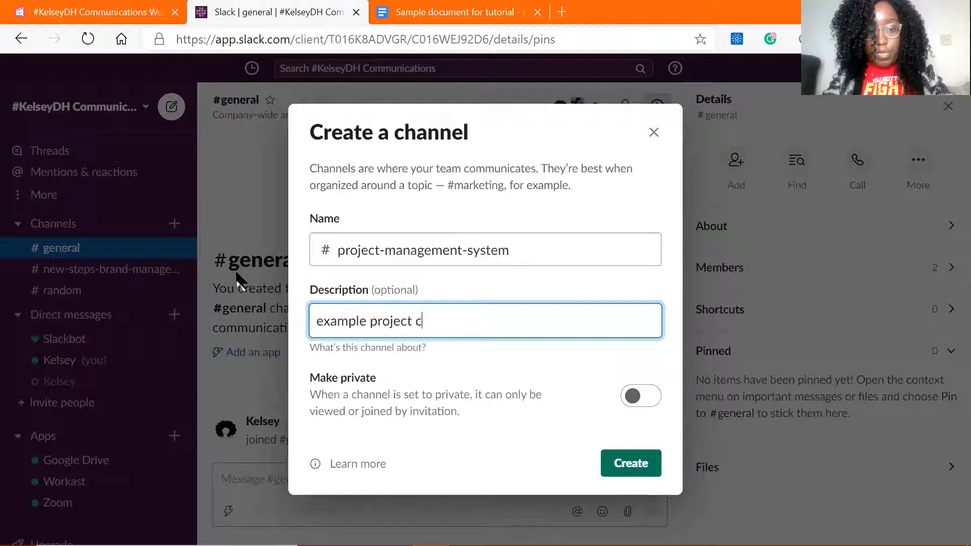
type("lient mangaement")
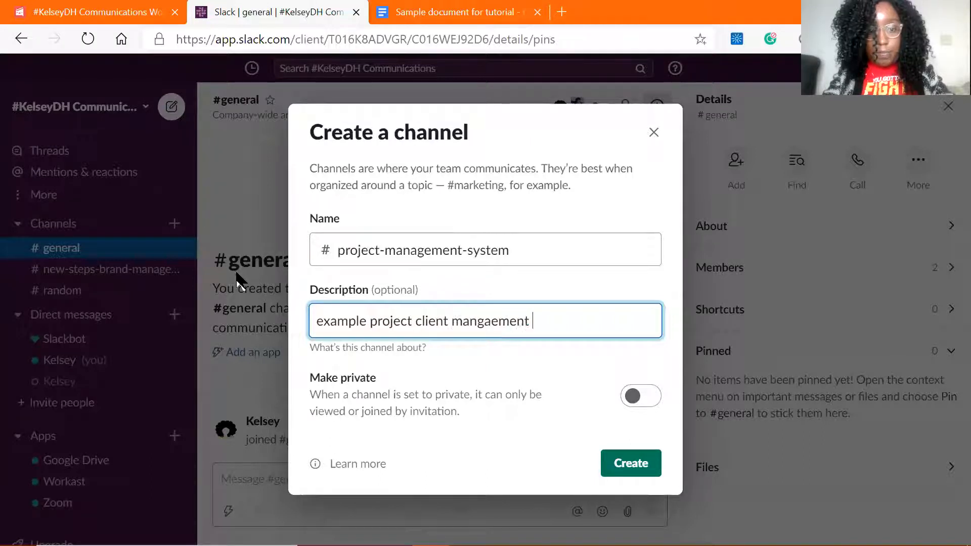
key("ctrl+shift+Left")
type("management")
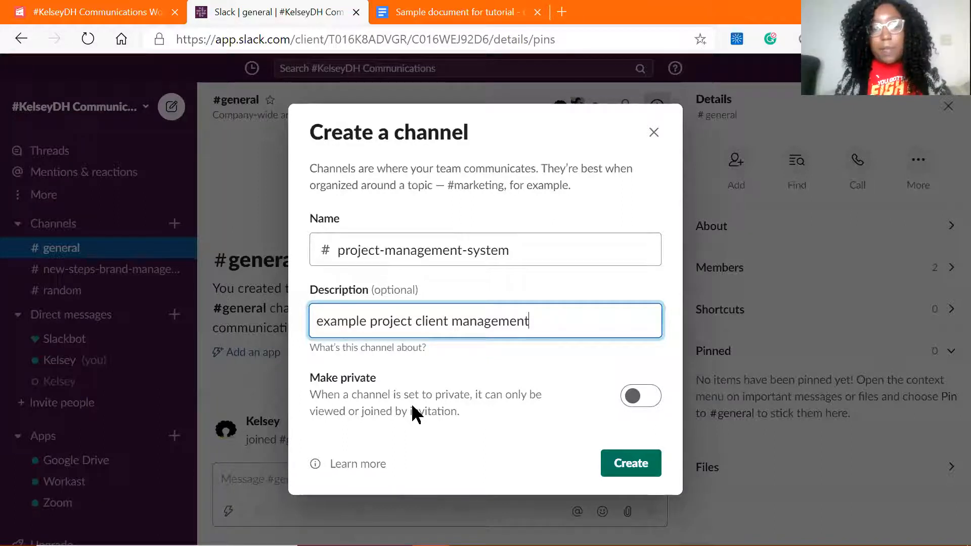
left_click(656, 401)
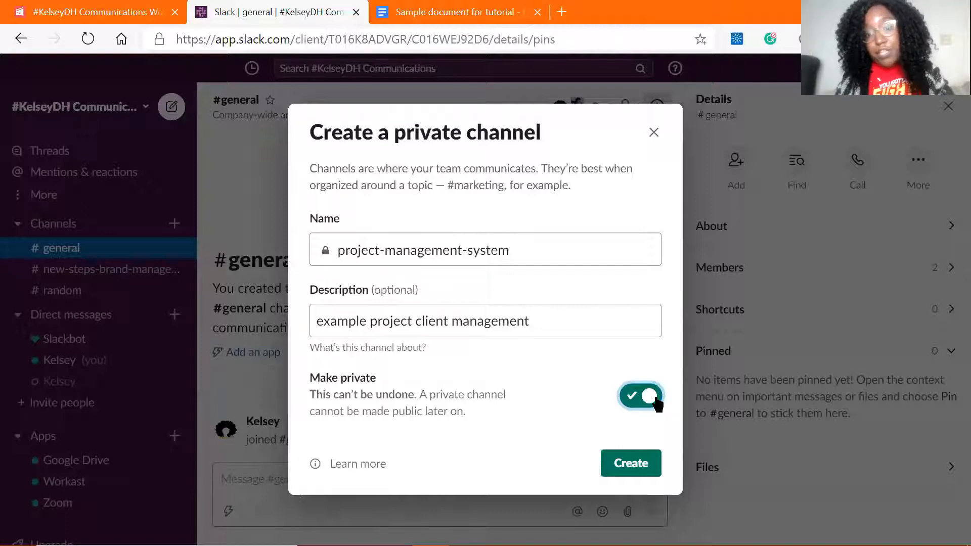
left_click(637, 465)
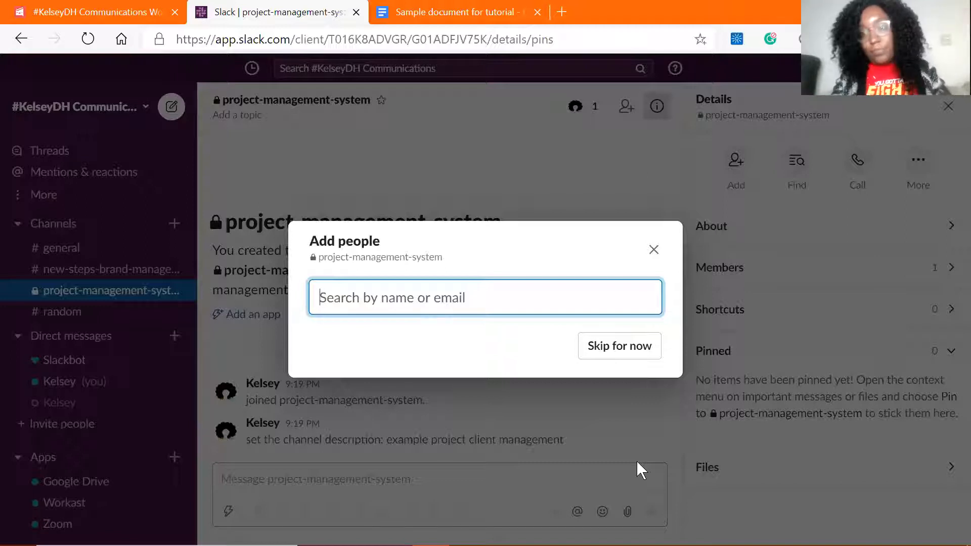
- Find the other workspace member by name and add them to the project-management-system channel
type("t")
key("BackSpace")
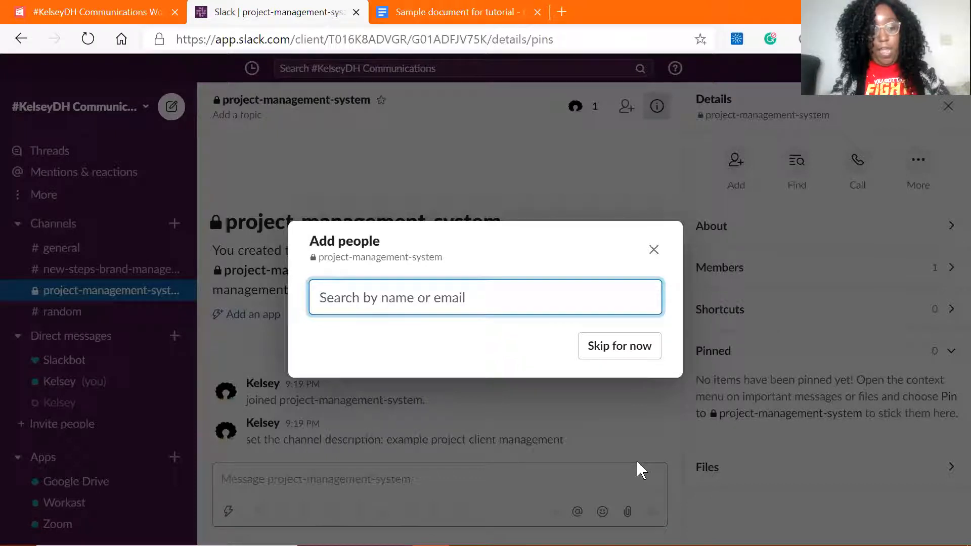
type("@kelse")
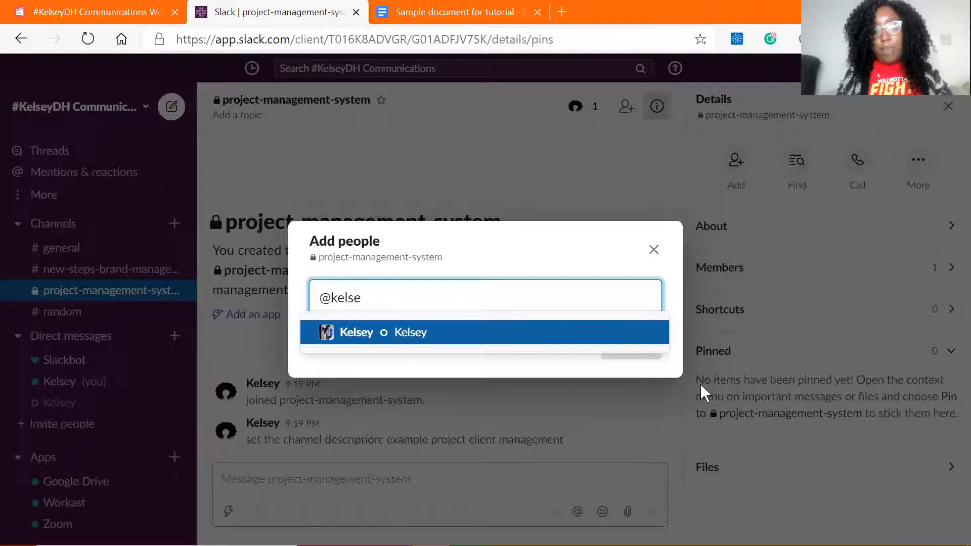
left_click(601, 342)
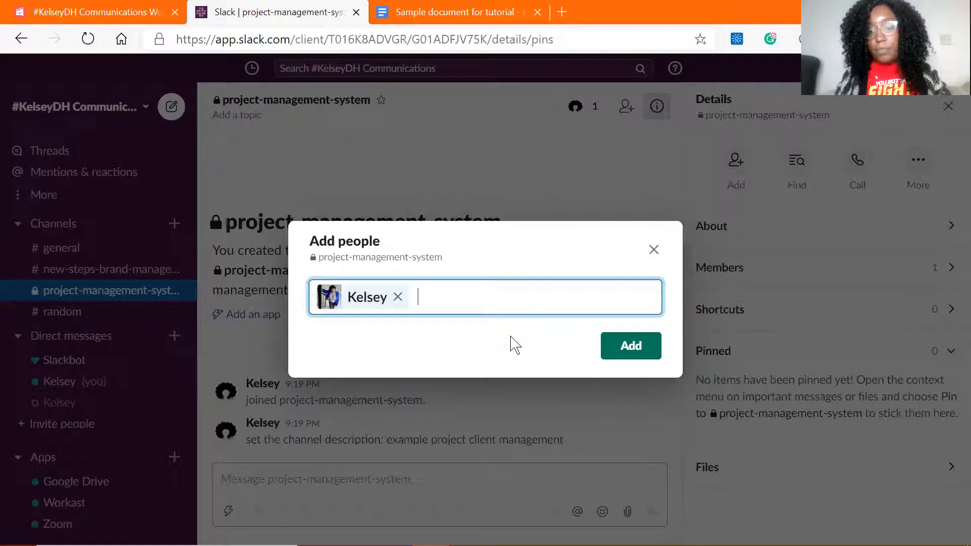
left_click(626, 347)
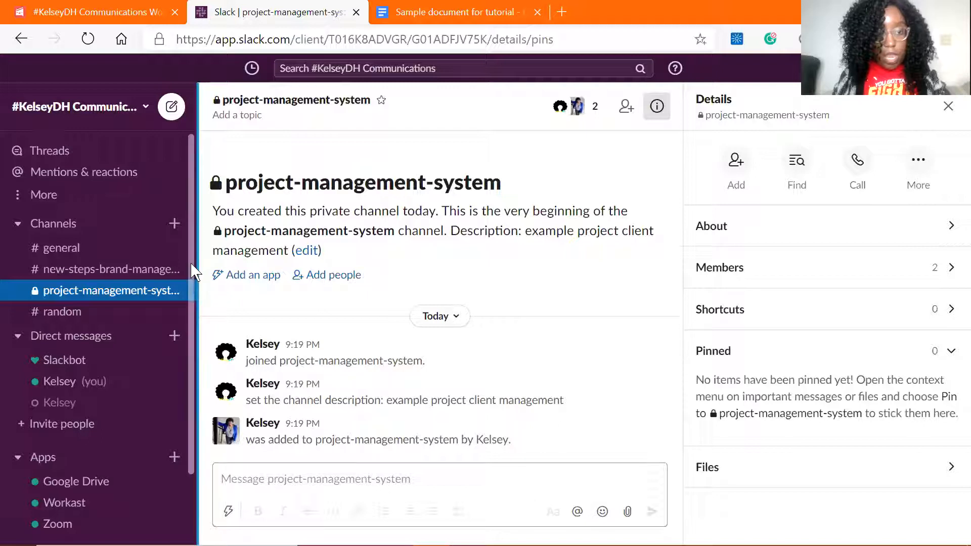
- Browse the apps available for the project-management-system channel and add Google Calendar to it
left_click(241, 274)
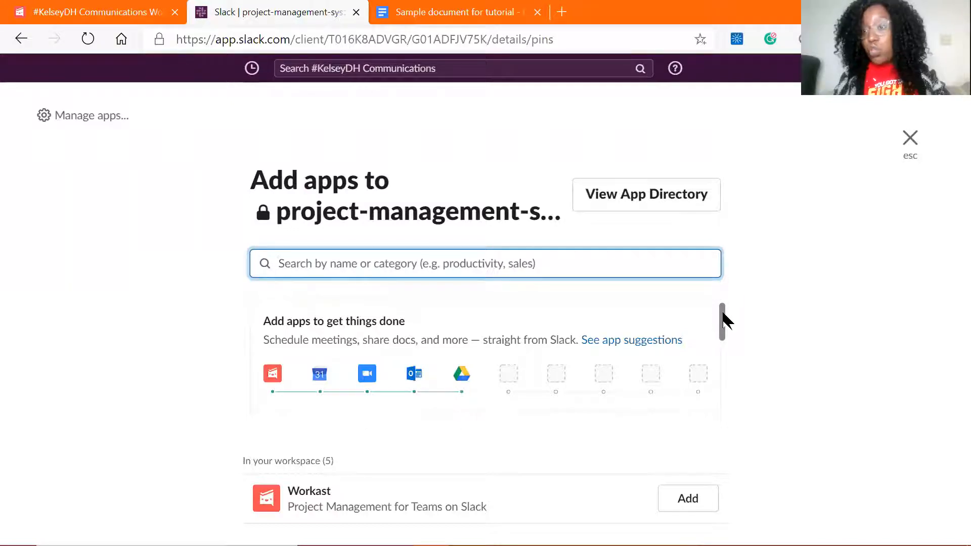
left_click_drag(723, 321, 726, 363)
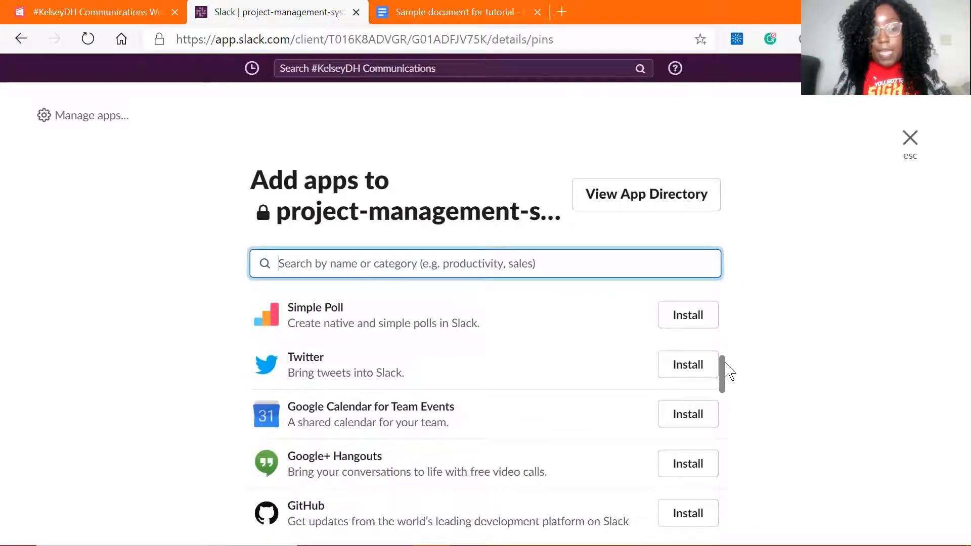
mouse_move(726, 362)
left_mouse_down()
mouse_move(741, 464)
mouse_move(738, 531)
mouse_move(708, 364)
left_mouse_up()
scroll(708, 365, "up", 5)
scroll(701, 333, "up", 2)
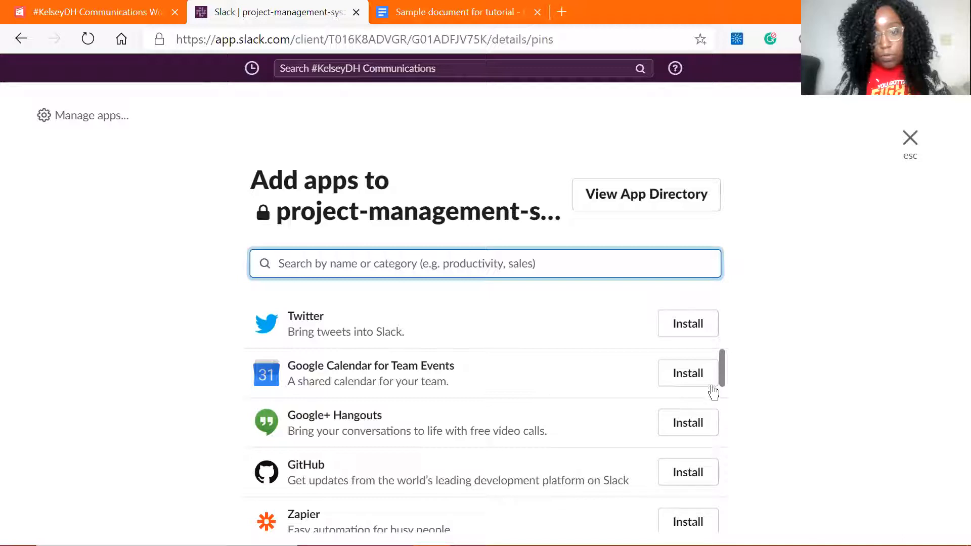
left_click_drag(727, 379, 721, 331)
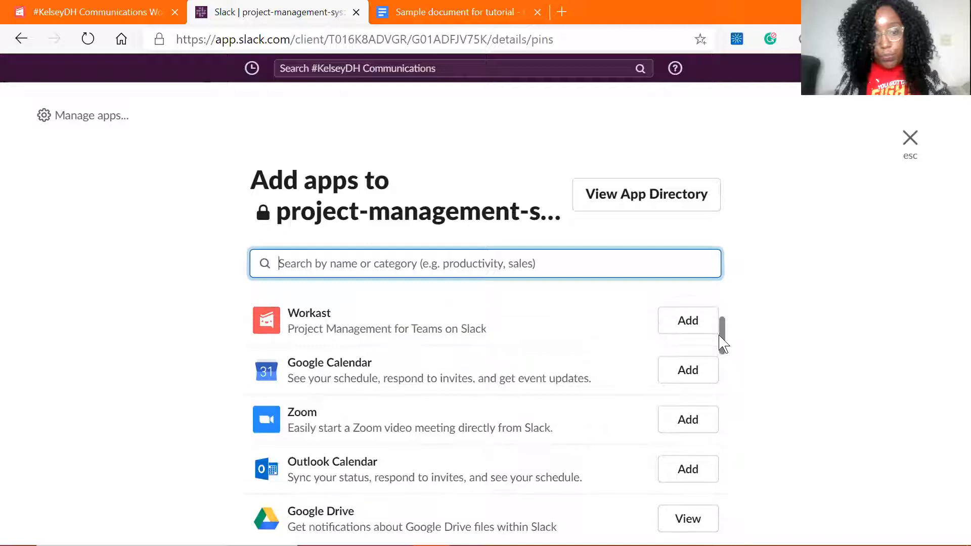
left_click(690, 381)
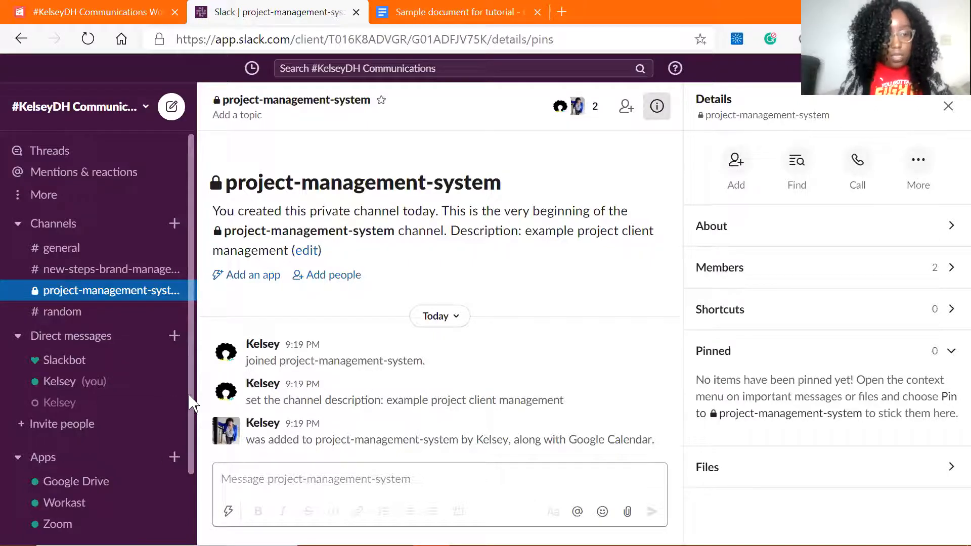
- Look through the pages of the Google Drive, Workast and Zoom apps listed in the sidebar
left_click(76, 481)
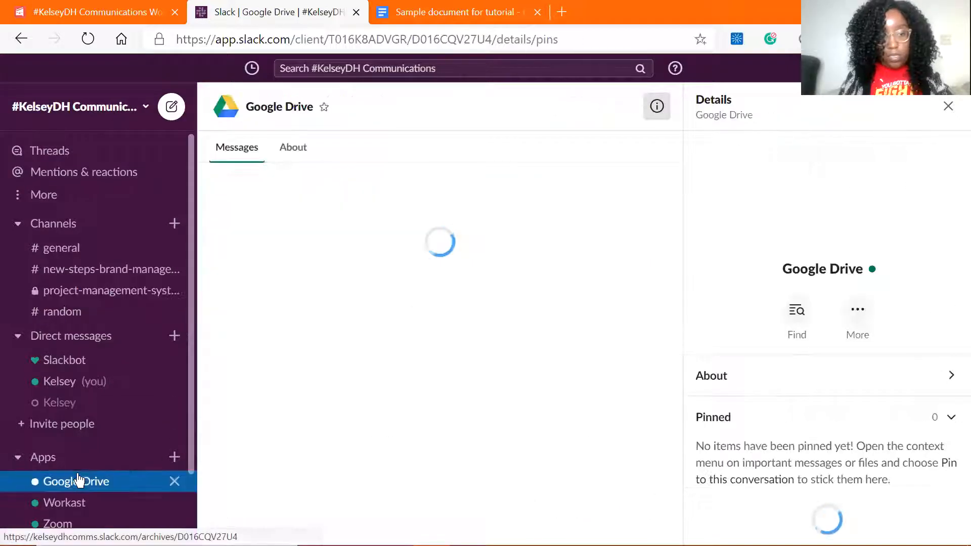
scroll(151, 425, "down", 3)
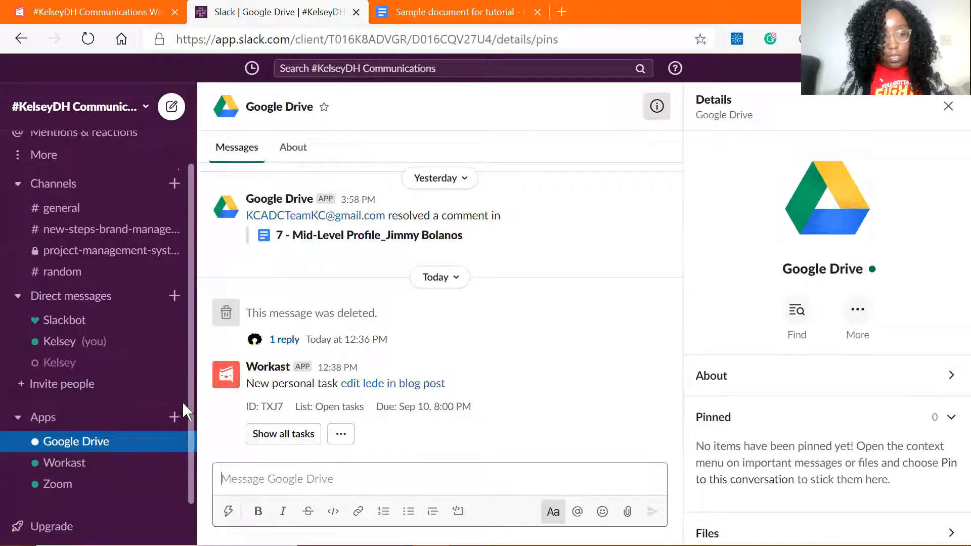
left_click(94, 420)
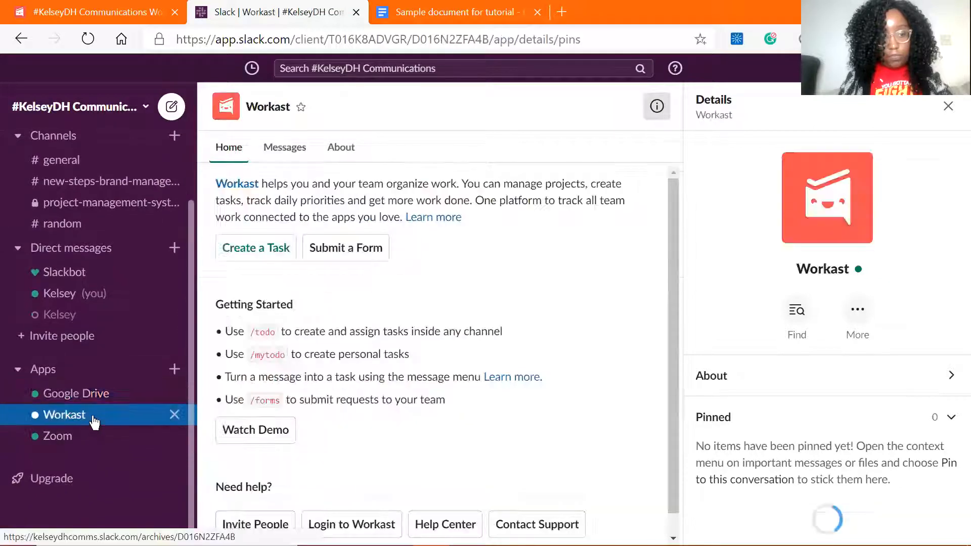
left_click(62, 437)
left_click(72, 394)
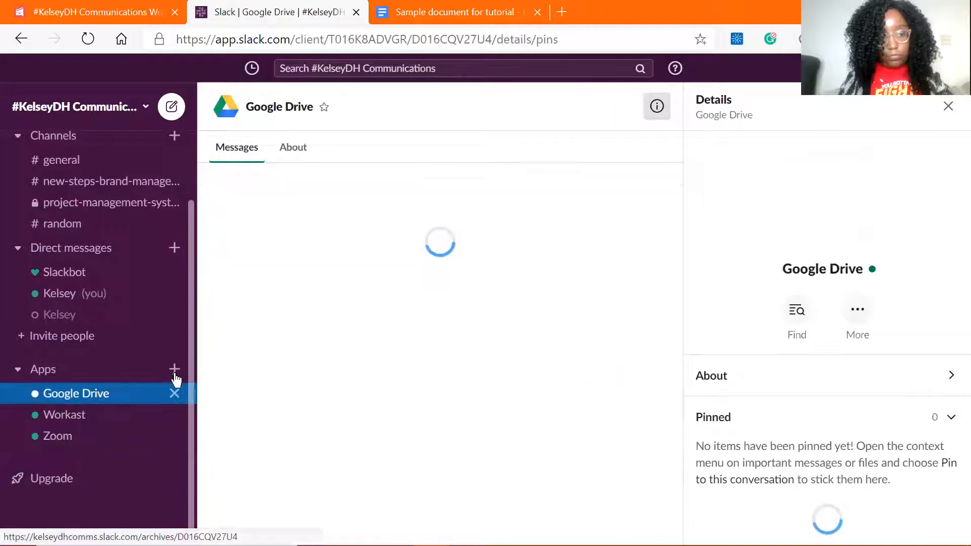
- Open Google Calendar from the workspace's full app list to restore it to the sidebar
left_click(174, 372)
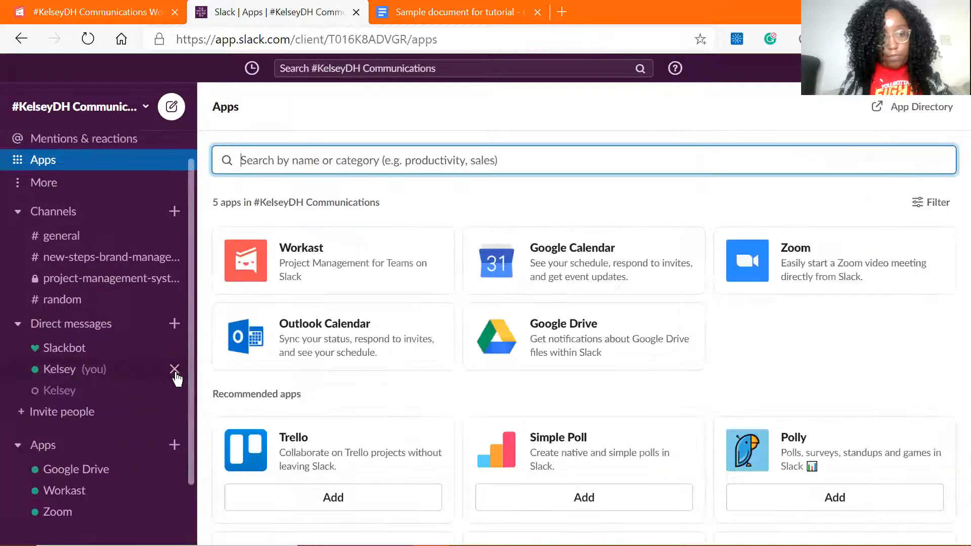
left_click(579, 275)
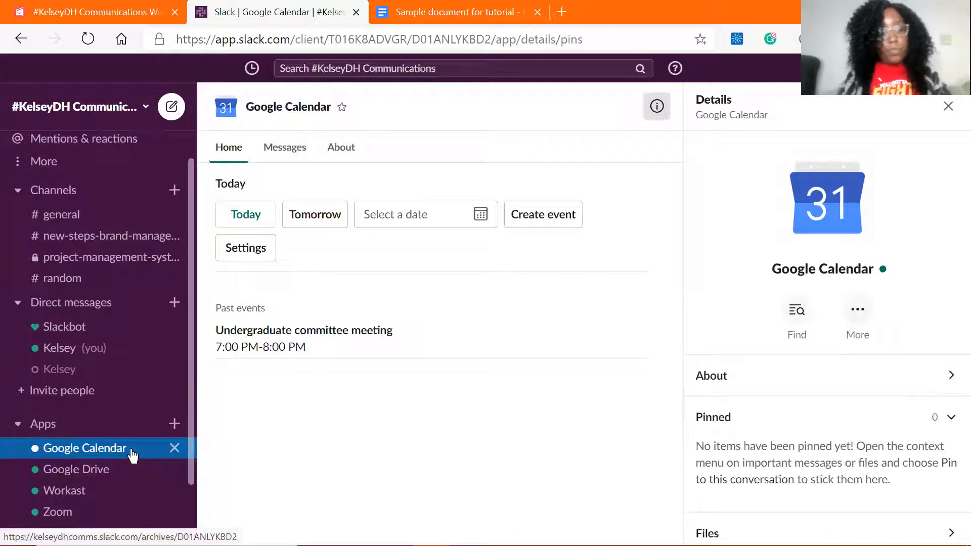
- Open the Workast app from the sidebar, and switch to the Google Drive app's messages
scroll(192, 337, "down", 2)
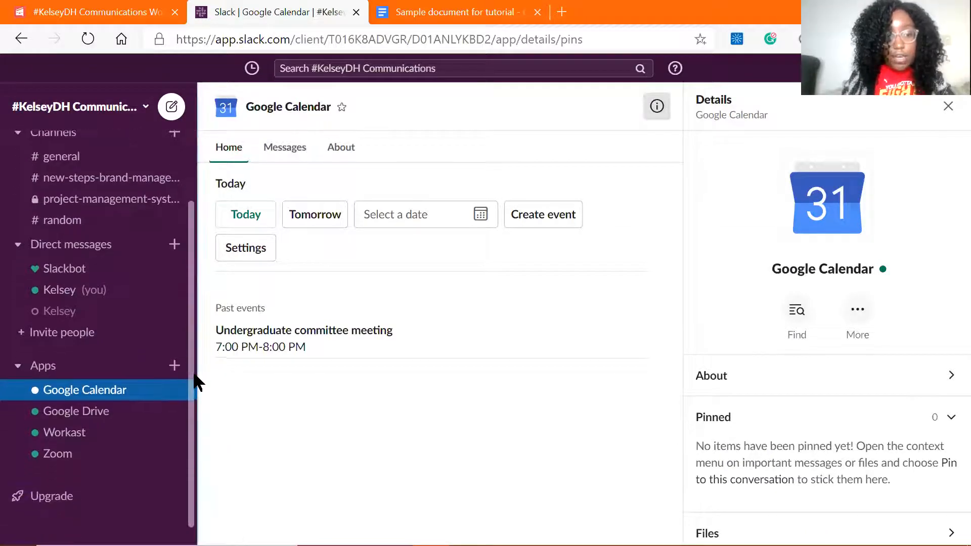
left_click(74, 434)
left_click(77, 416)
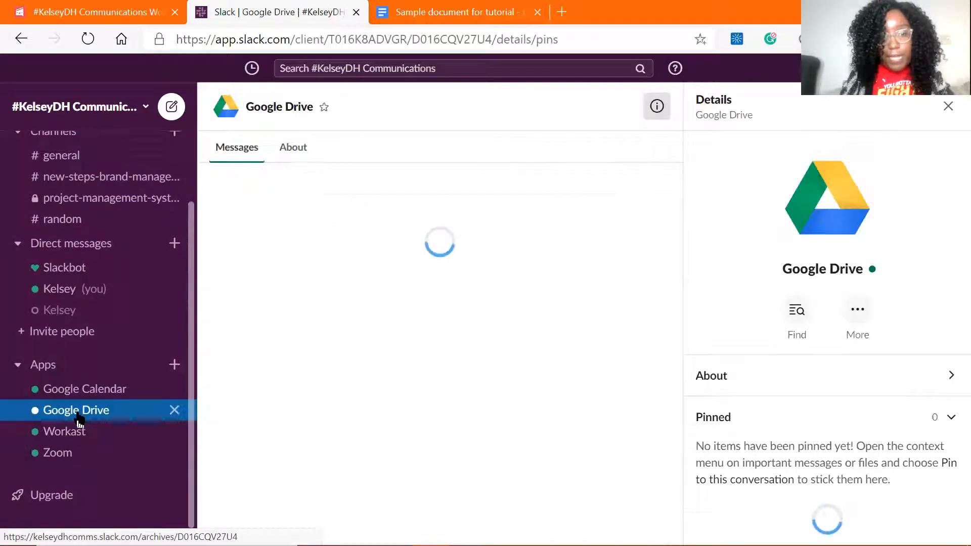
- Look through the Zoom, Workast, Google Drive and Google Calendar app pages, ending on Google Calendar's home page
left_click(71, 391)
left_click(68, 454)
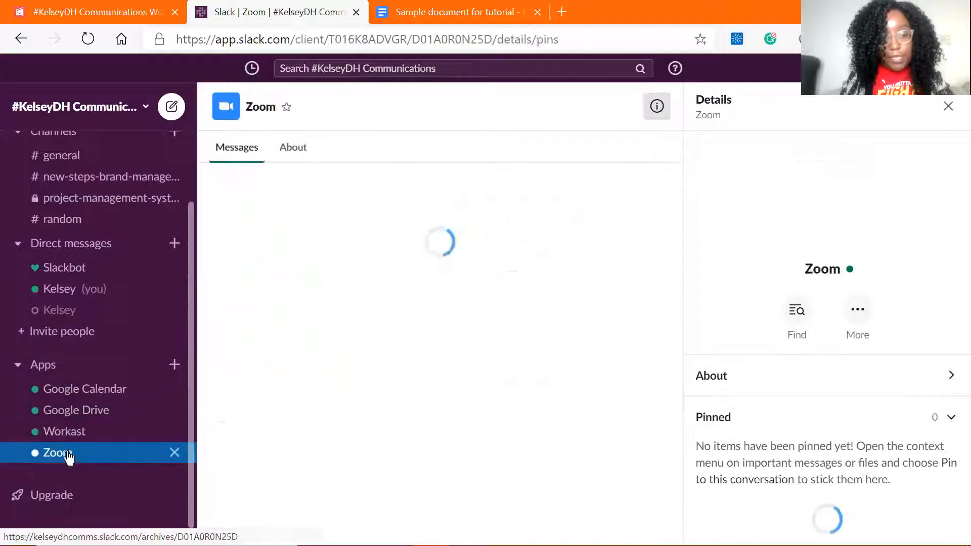
left_click(69, 434)
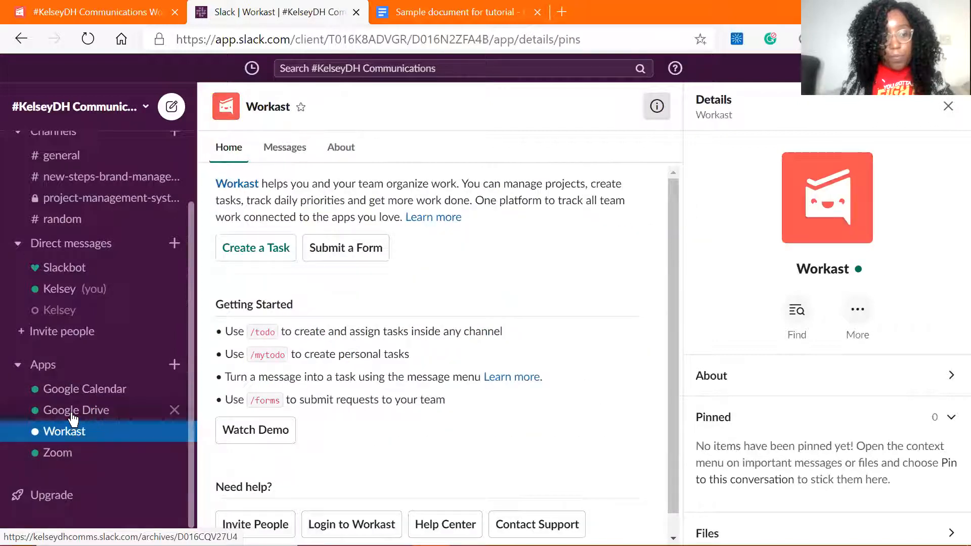
left_click(72, 412)
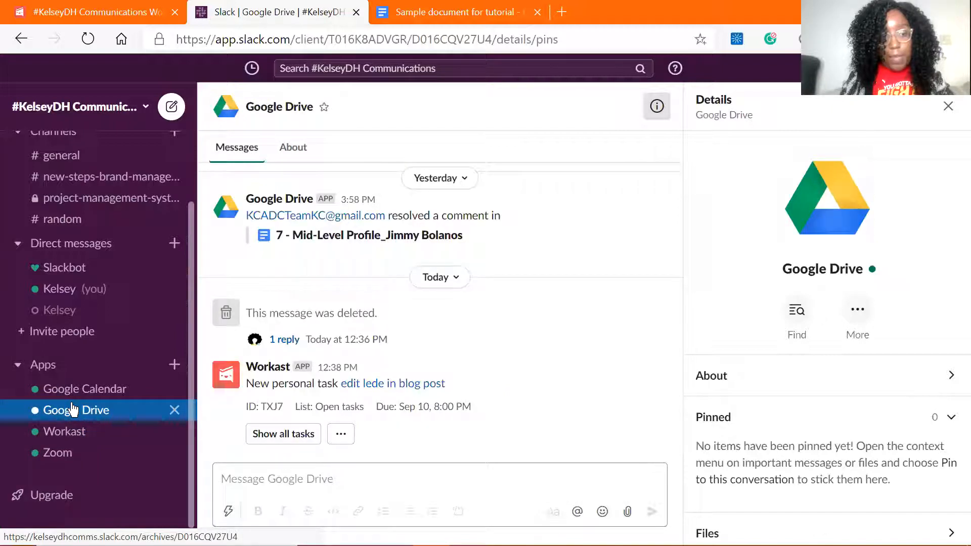
left_click(73, 395)
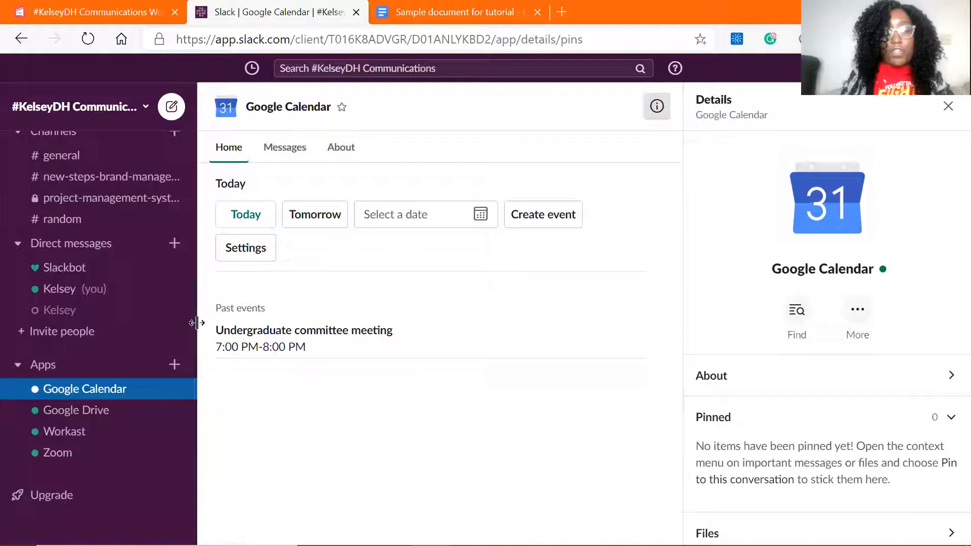
- Open the project-management-system channel and bring up the page for adding apps to it
left_click_drag(192, 342, 188, 260)
left_click(88, 292)
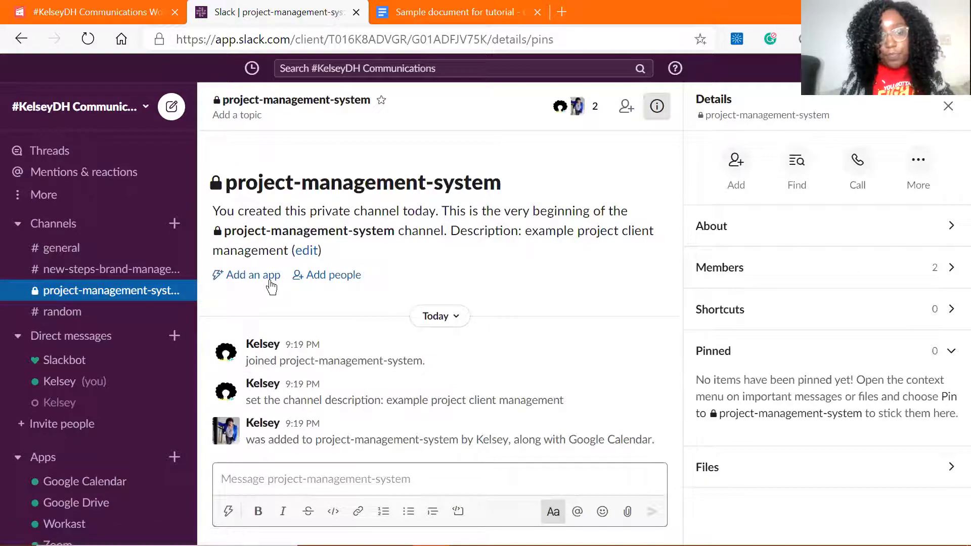
left_click(270, 278)
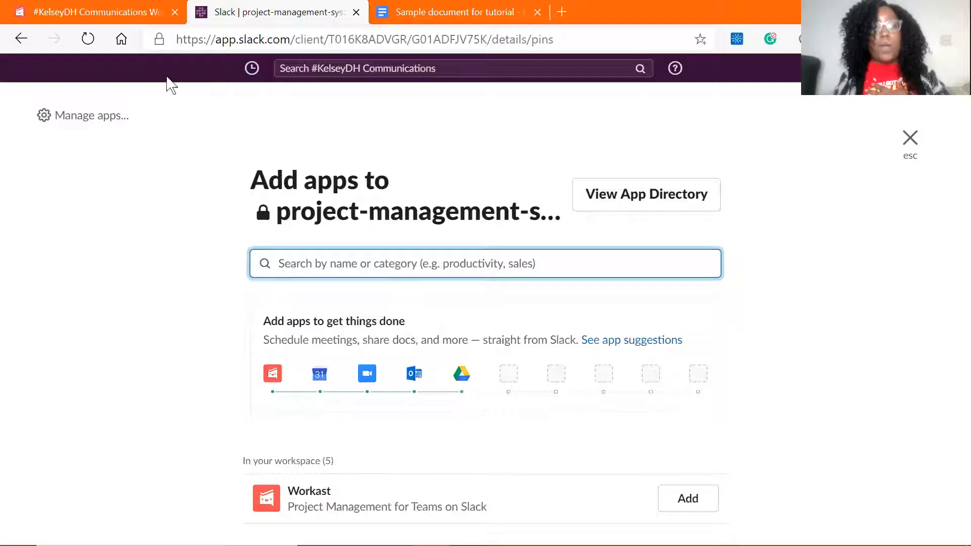
- Review the Due today, Assigned to me and Calendar pages in the Workast web app, and return to Slack's project-management-system channel
left_click(105, 12)
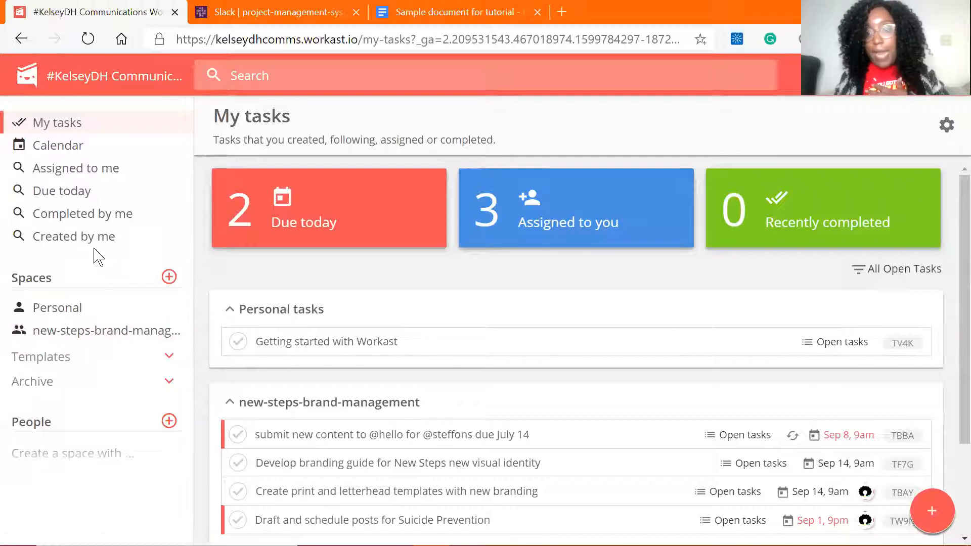
left_click(49, 191)
left_click(71, 168)
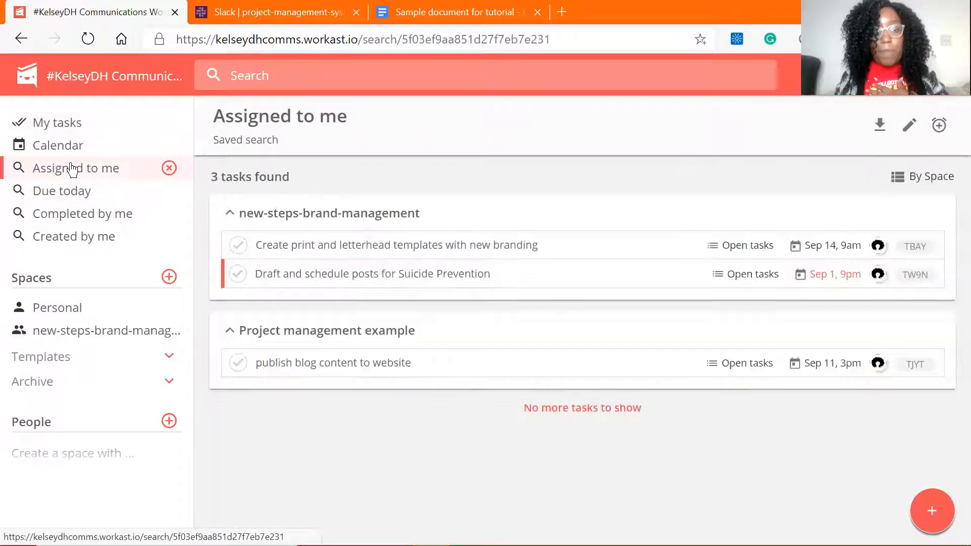
left_click(82, 151)
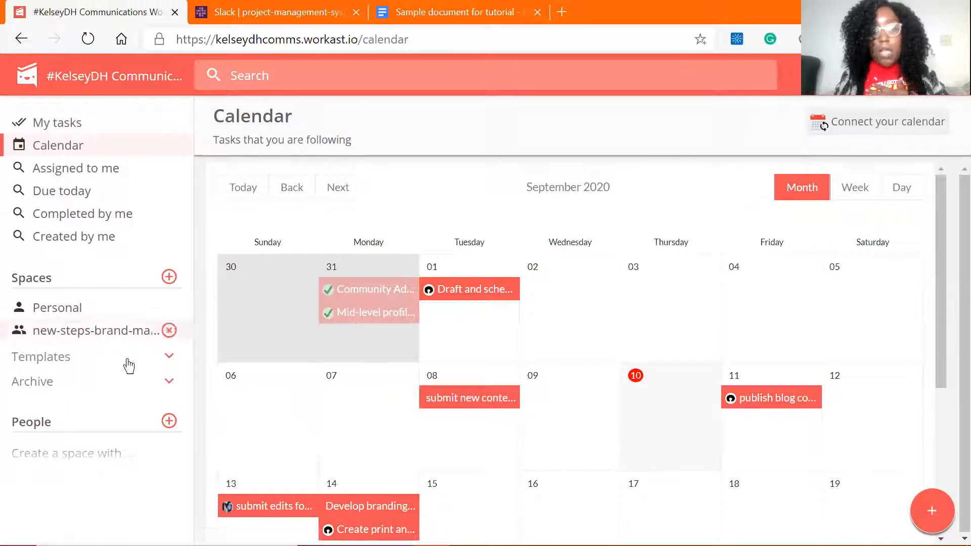
left_click(257, 12)
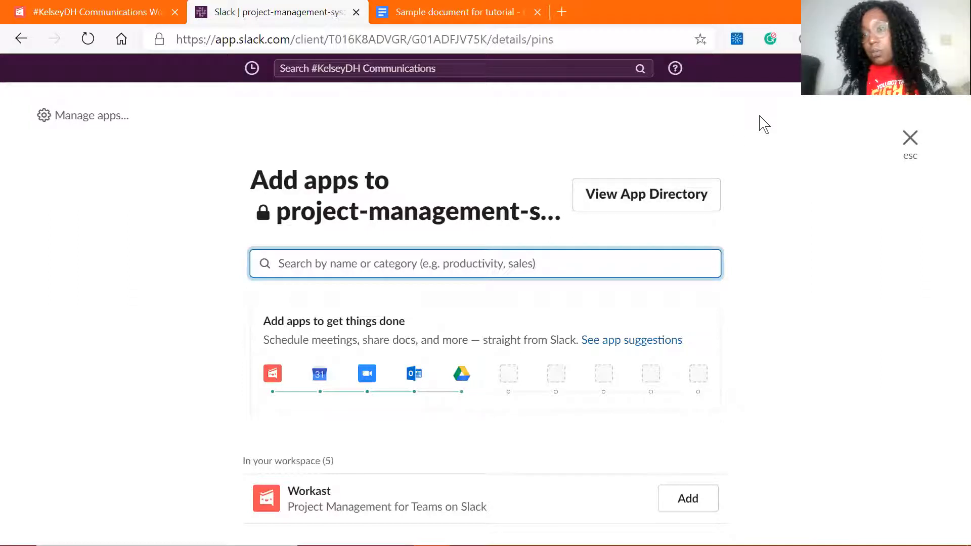
left_click(910, 139)
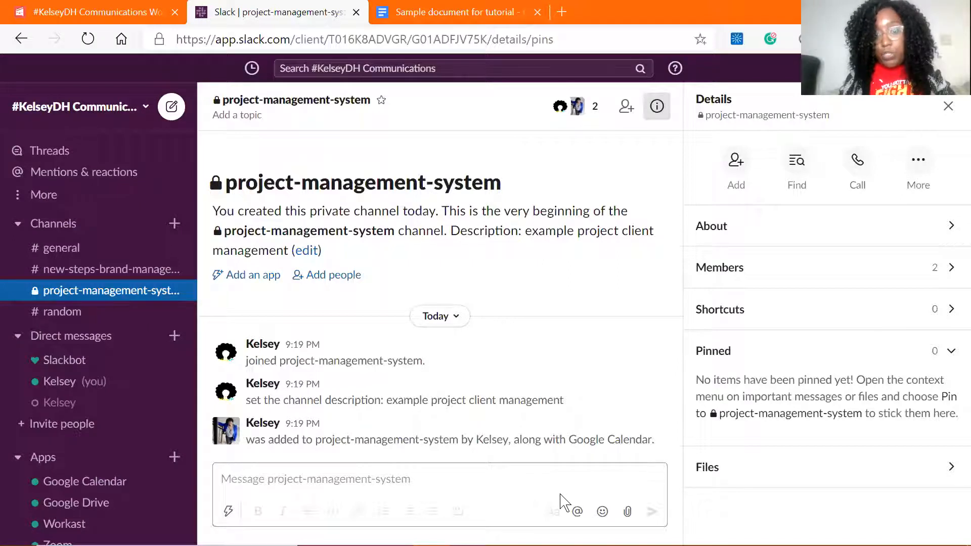
left_click(150, 503)
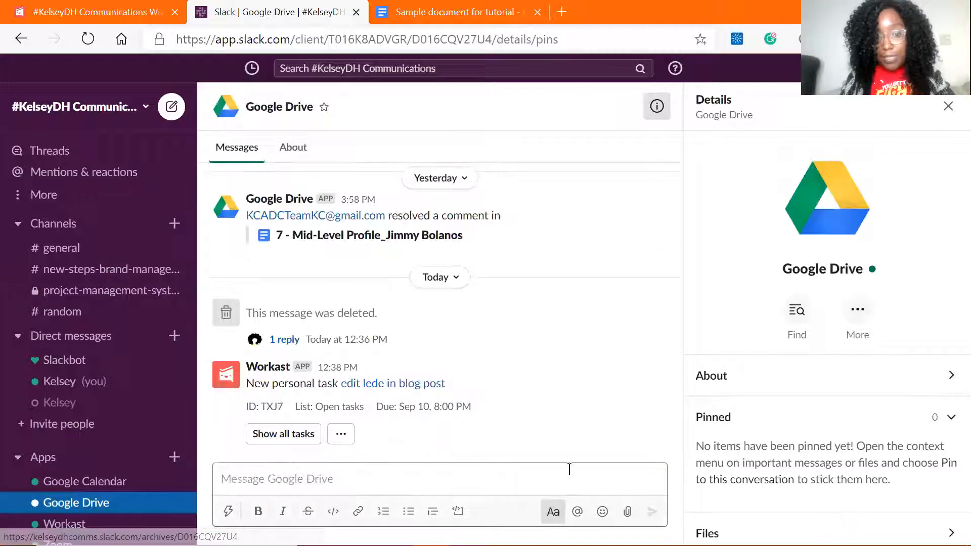
left_click(627, 513)
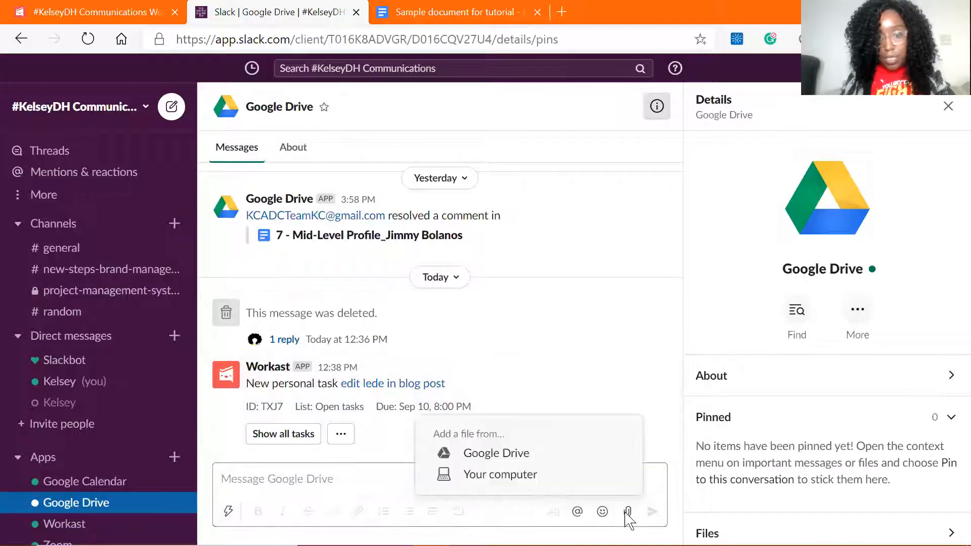
left_click(506, 452)
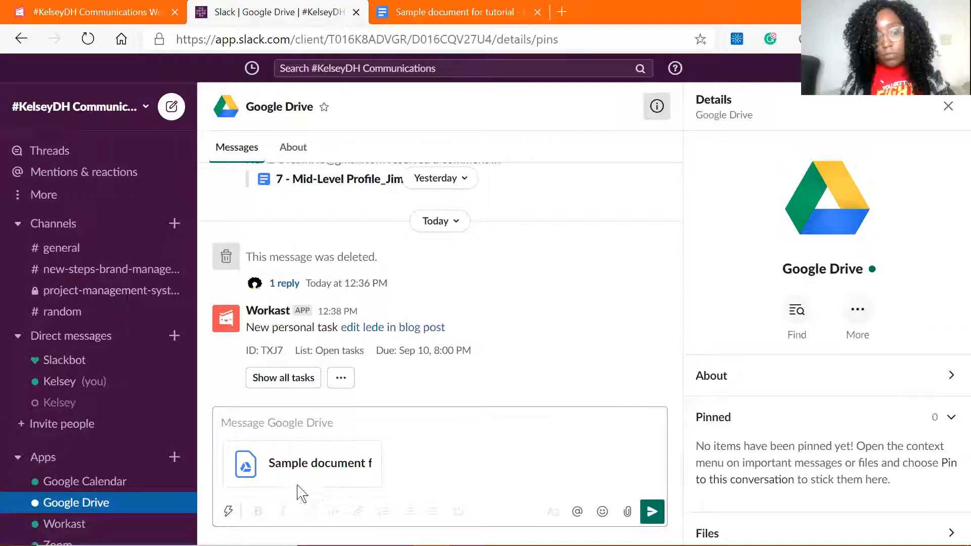
left_click(381, 440)
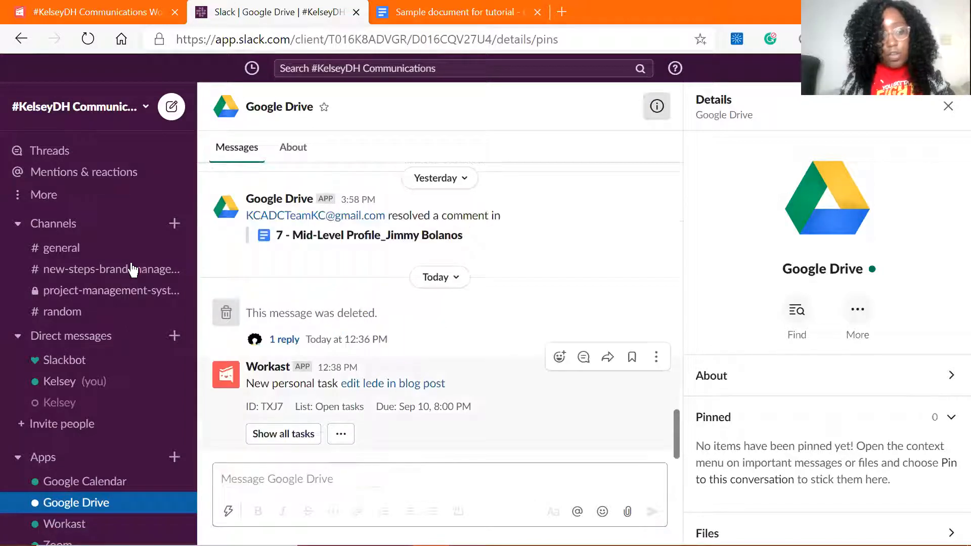
- Share the Google Drive file "Sample document for tutorial" as a message in the project-management-system channel
left_click(89, 290)
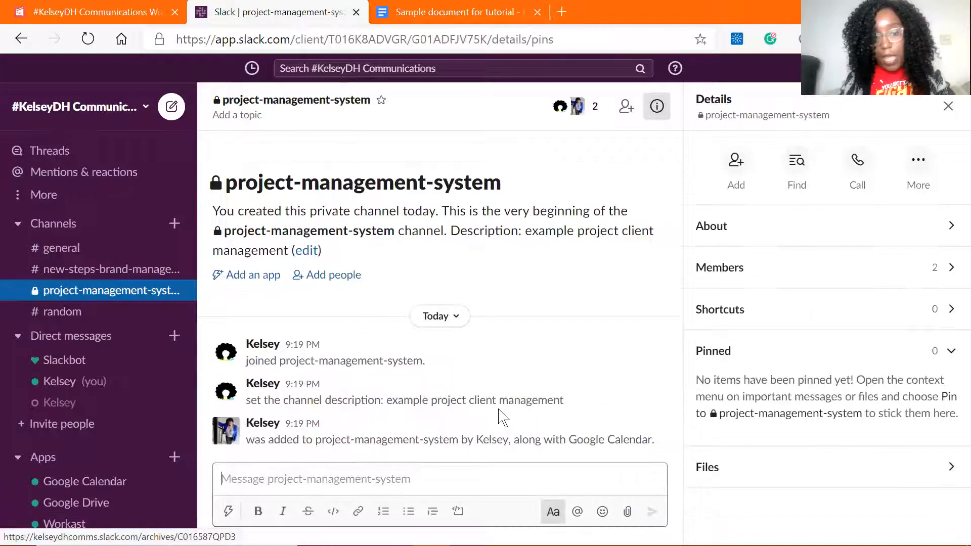
left_click(628, 511)
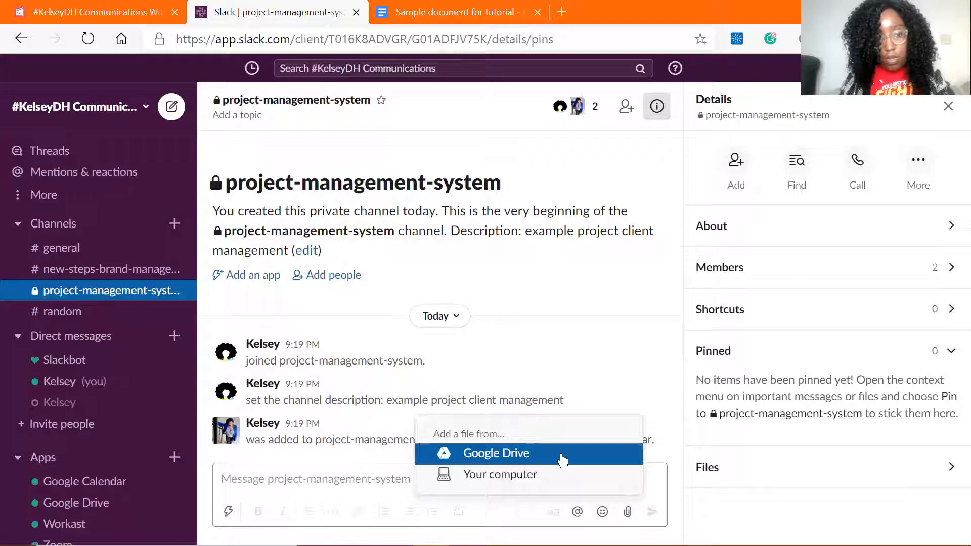
left_click(562, 457)
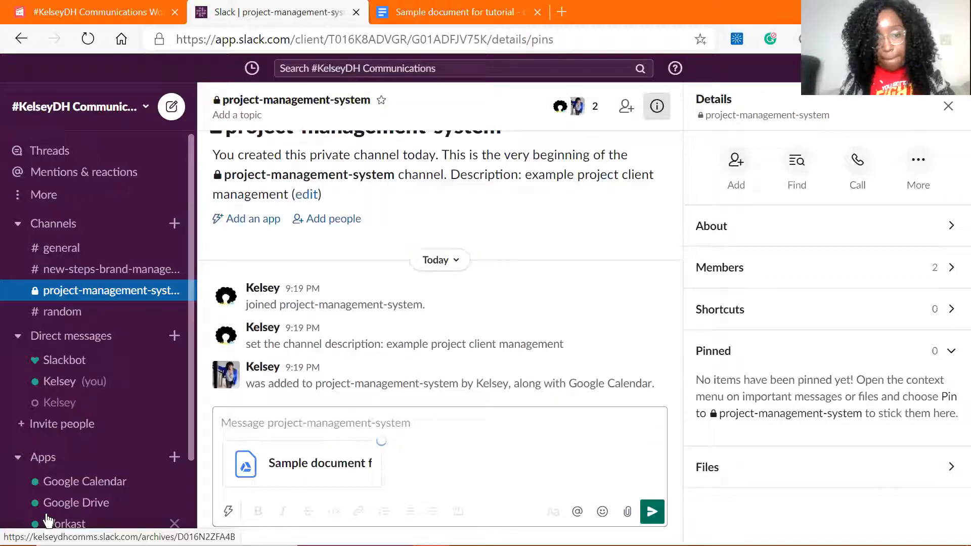
left_click(652, 513)
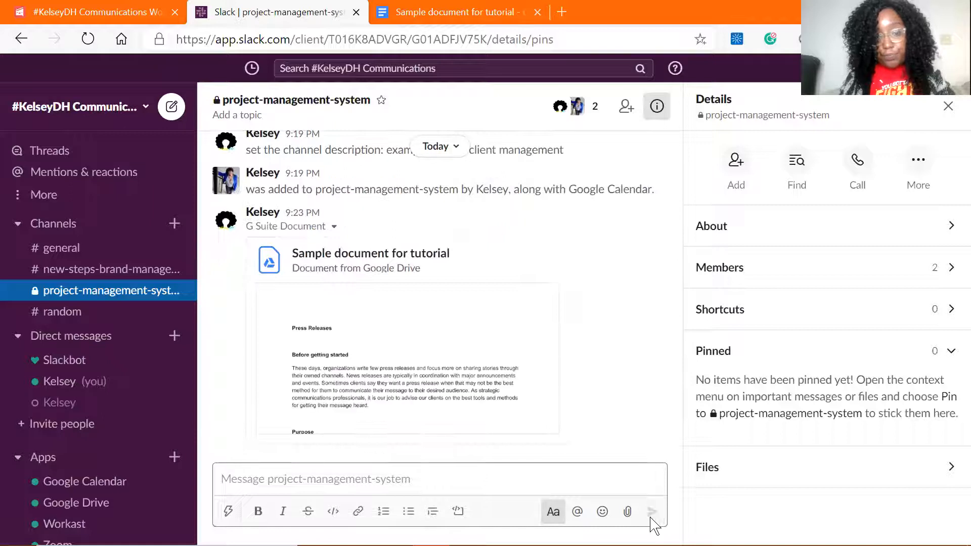
- Pin the "Sample document for tutorial" message to the project-management-system channel
left_click(649, 245)
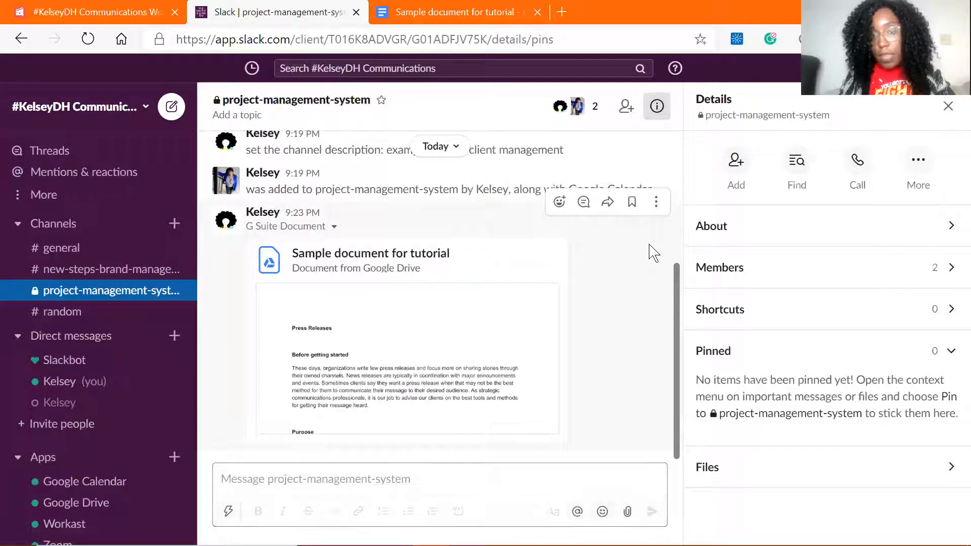
left_click(656, 202)
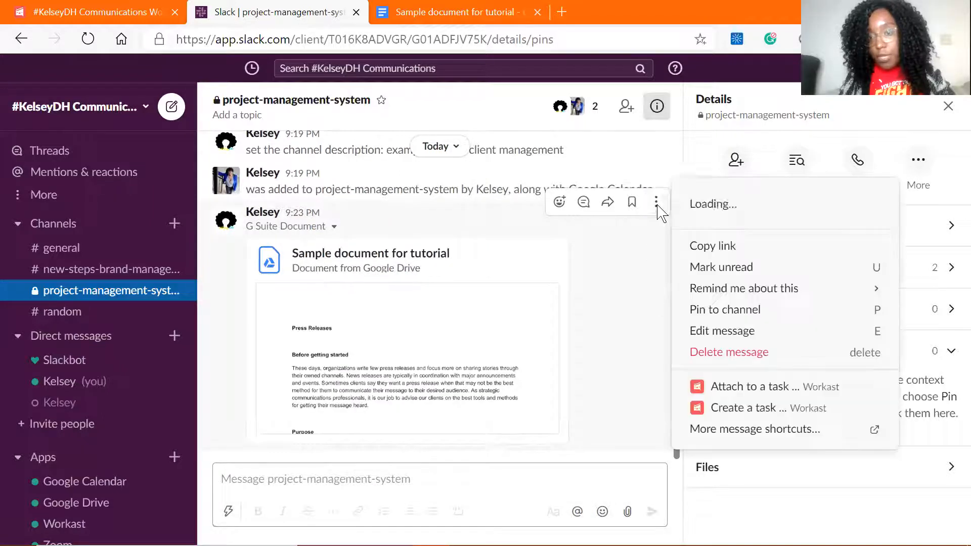
left_click(728, 315)
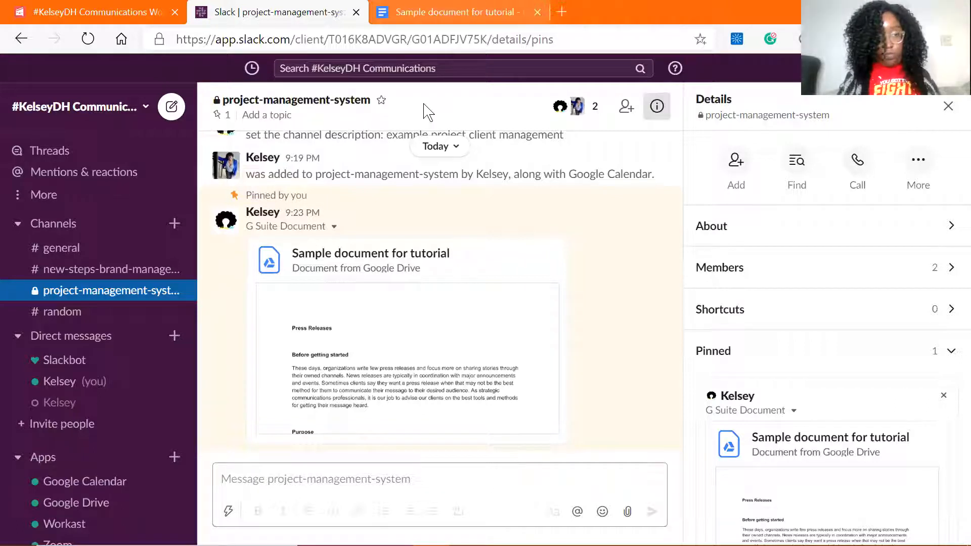
- Check the Google Drive app's messages, and reload the page from the project-management-system channel
left_click(76, 503)
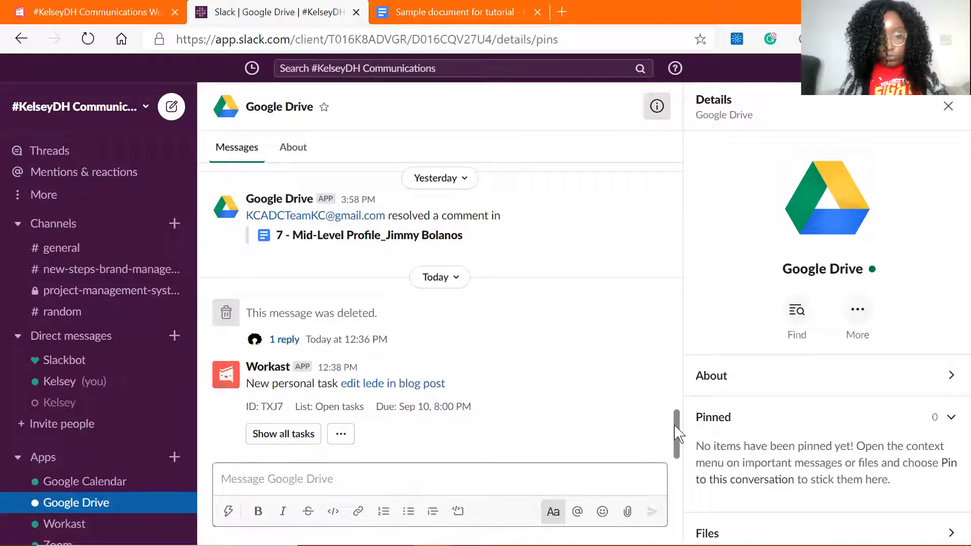
mouse_move(676, 436)
left_mouse_down()
mouse_move(677, 413)
mouse_move(674, 445)
left_mouse_up()
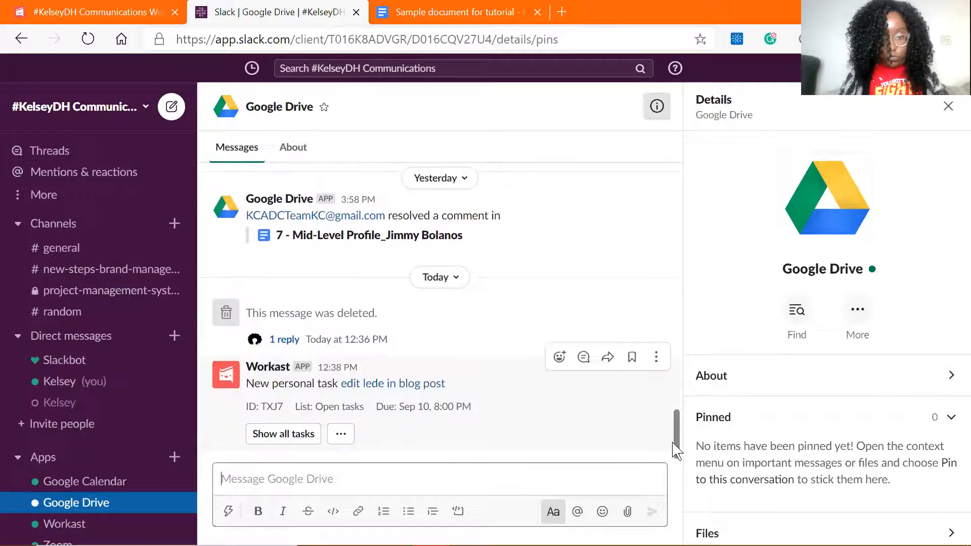
left_click(136, 298)
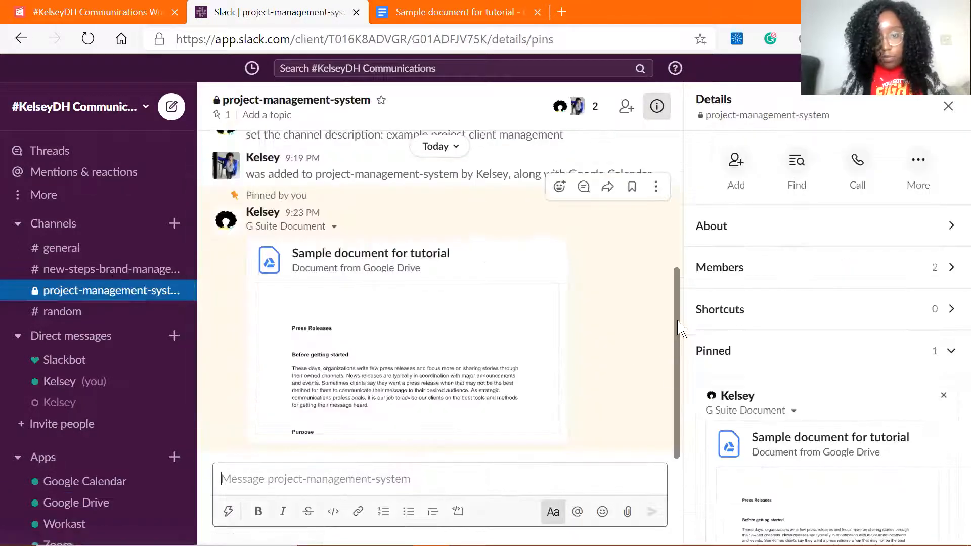
left_click(88, 39)
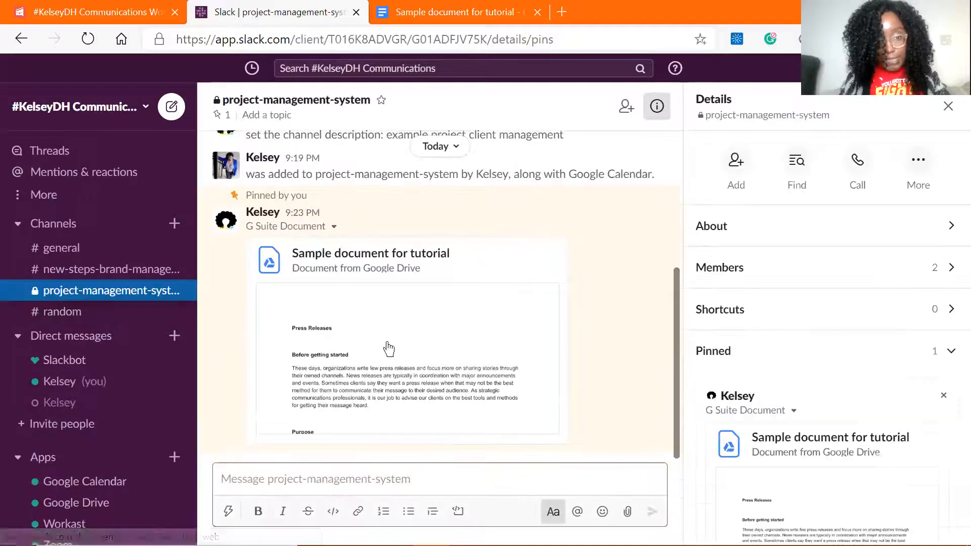
- Attach "Sample document for tutorial" from Google Drive in the Google Drive app's conversation and send it
scroll(102, 354, "down", 2)
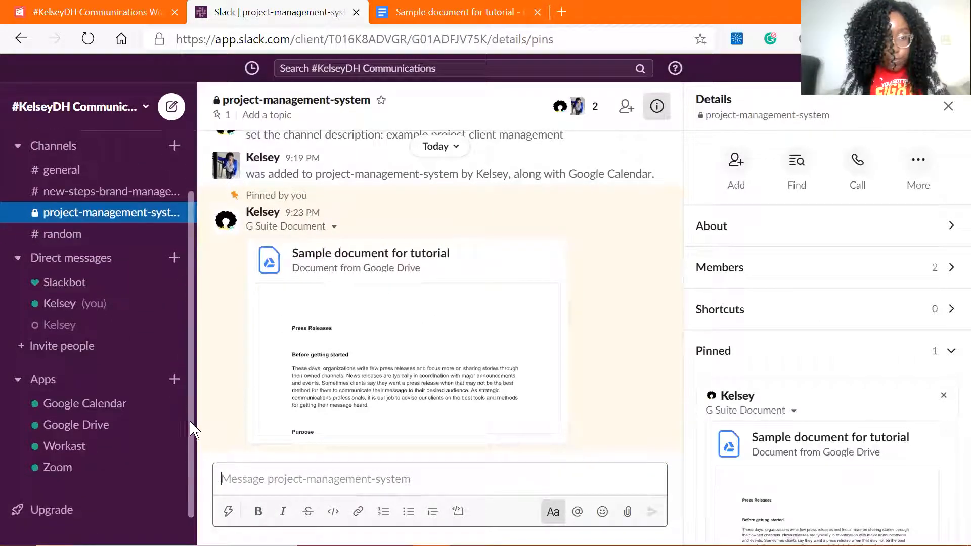
left_click(92, 406)
left_click(93, 412)
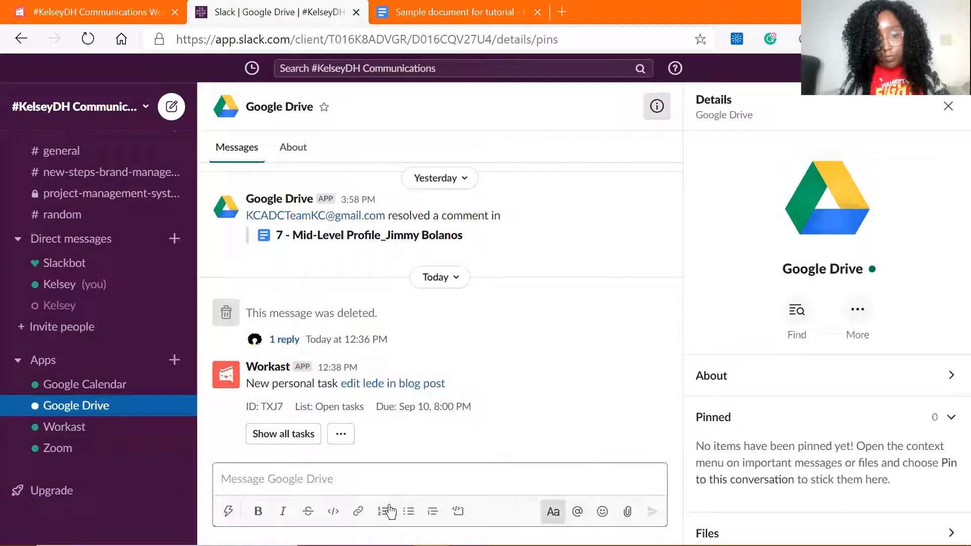
left_click(627, 511)
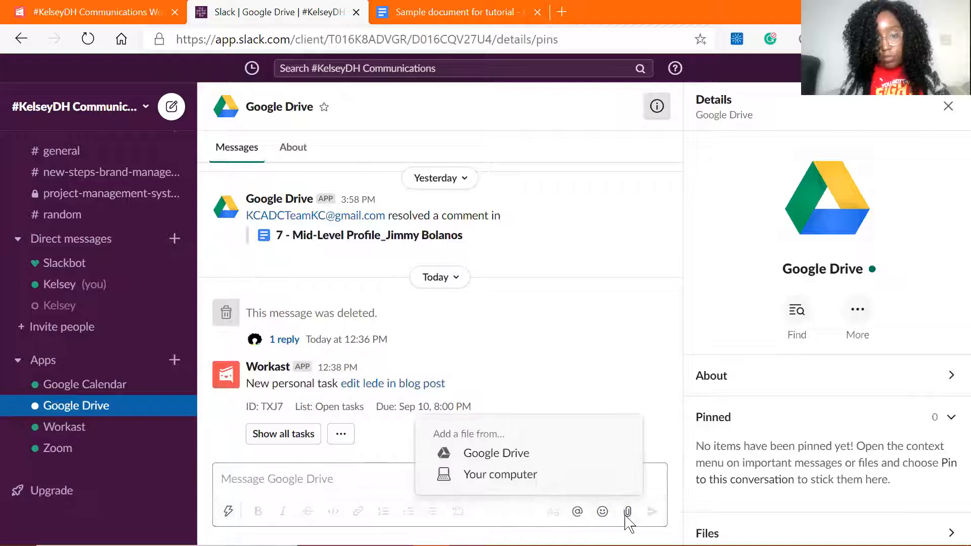
left_click(554, 455)
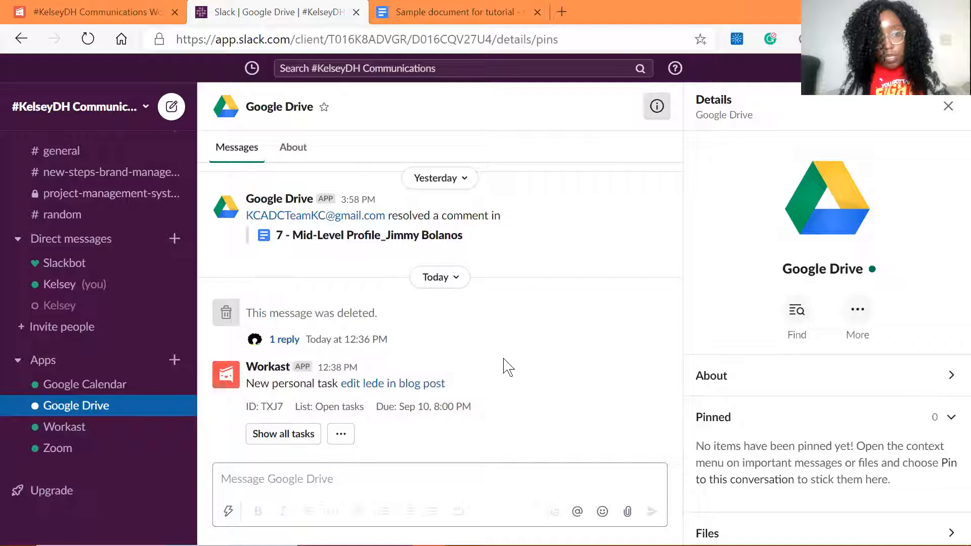
left_click(37, 514)
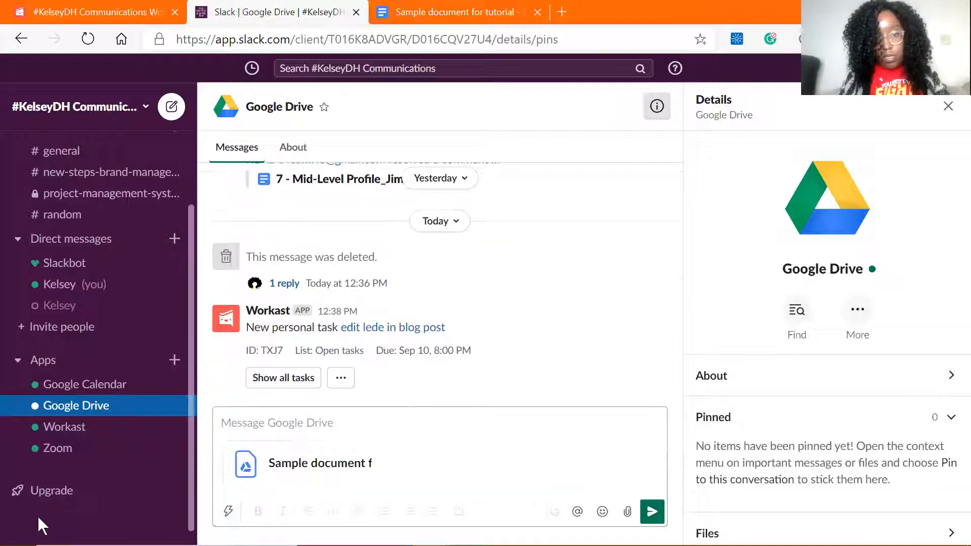
left_click(652, 512)
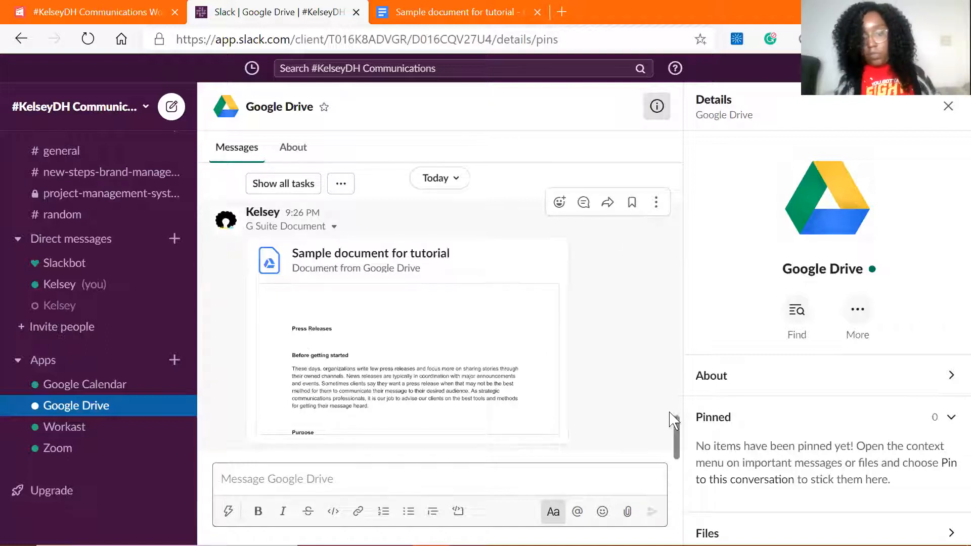
- Reload the Slack page and return to the project-management-system channel
left_click_drag(676, 419, 670, 450)
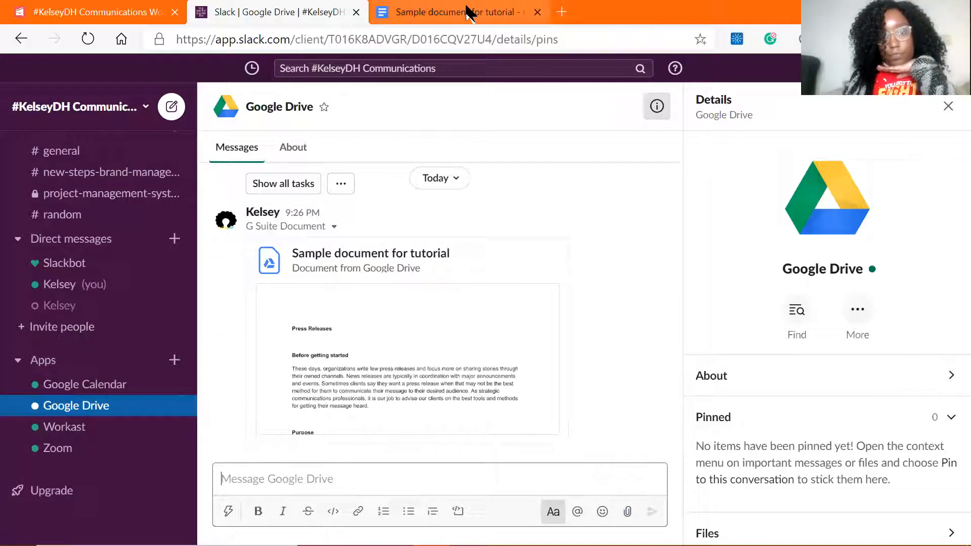
left_click(82, 34)
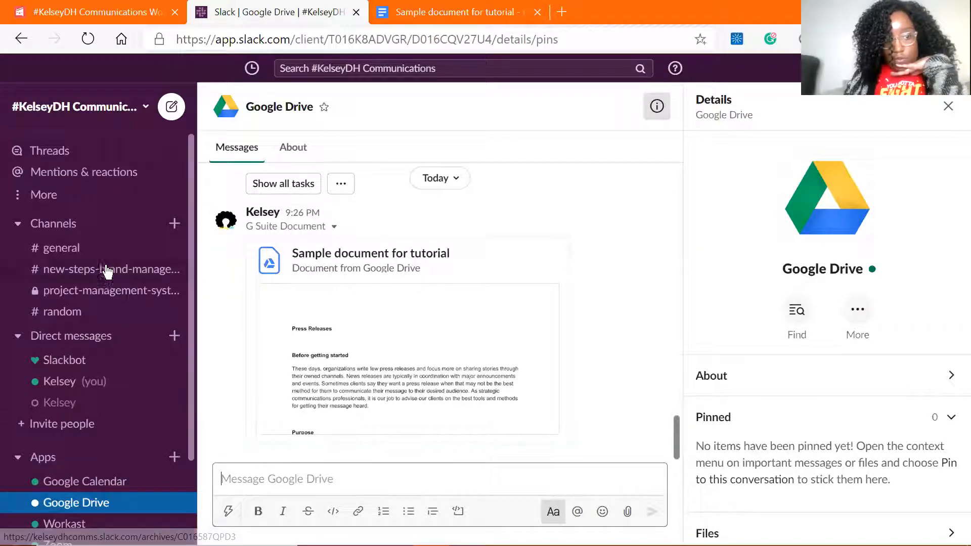
left_click(106, 291)
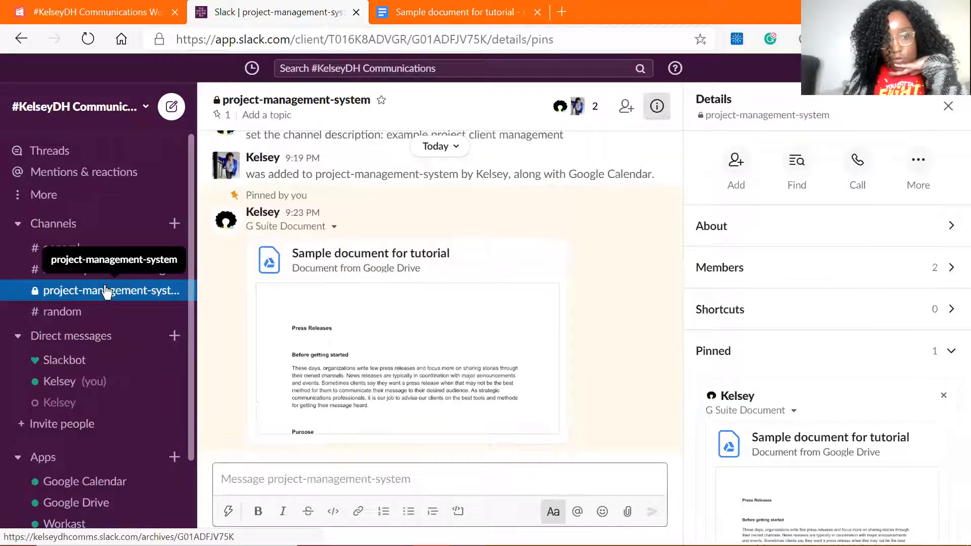
- Look through the additional options for the project-management-system channel, including its rename form, and close them
right_click(105, 292)
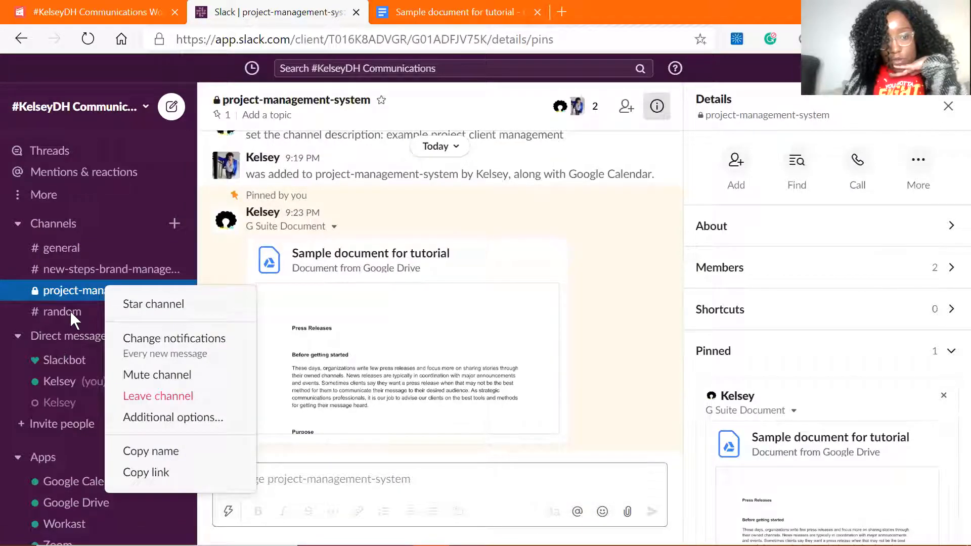
left_click(152, 420)
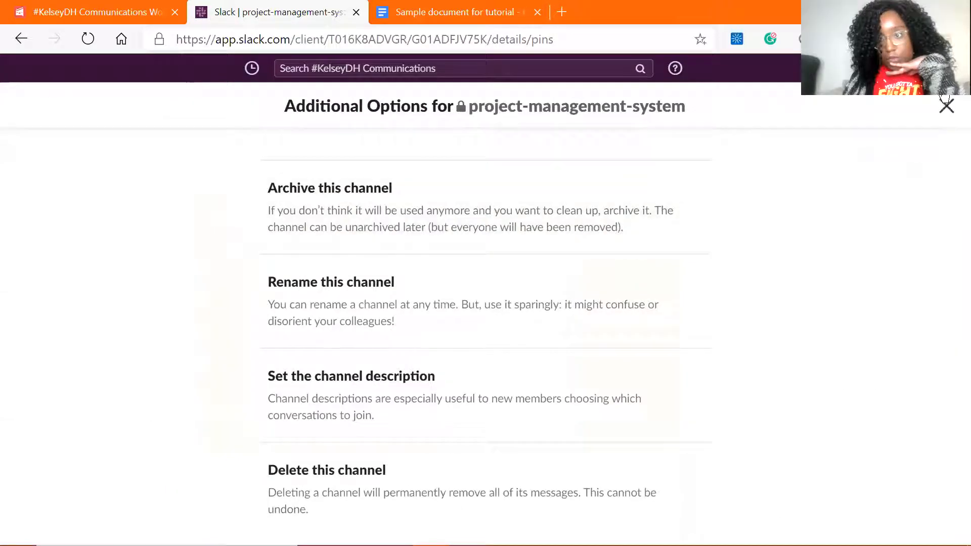
right_click(950, 109)
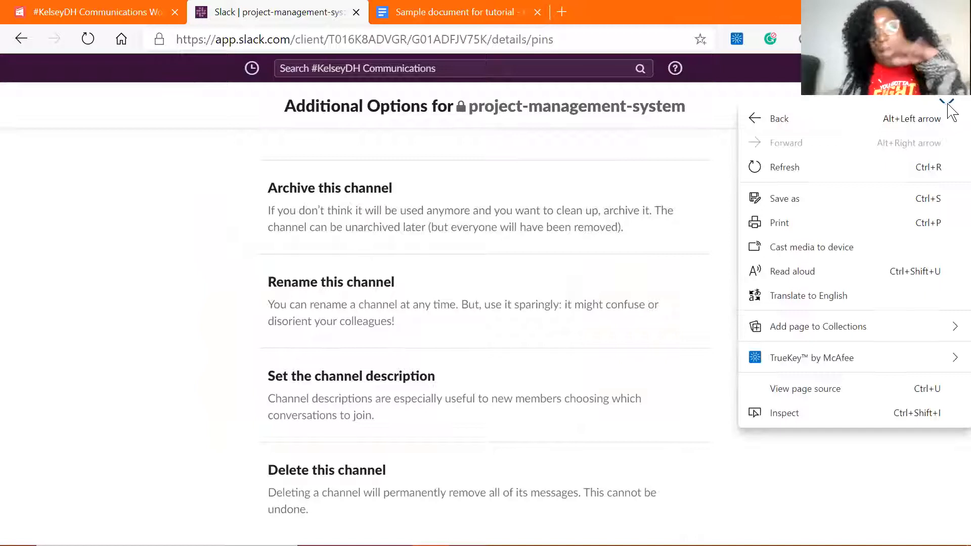
left_click(609, 277)
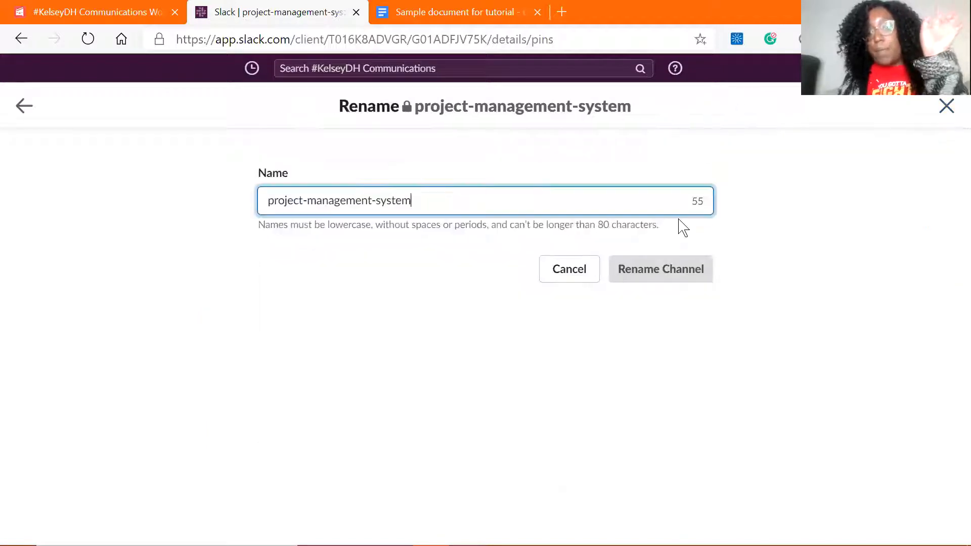
left_click(945, 106)
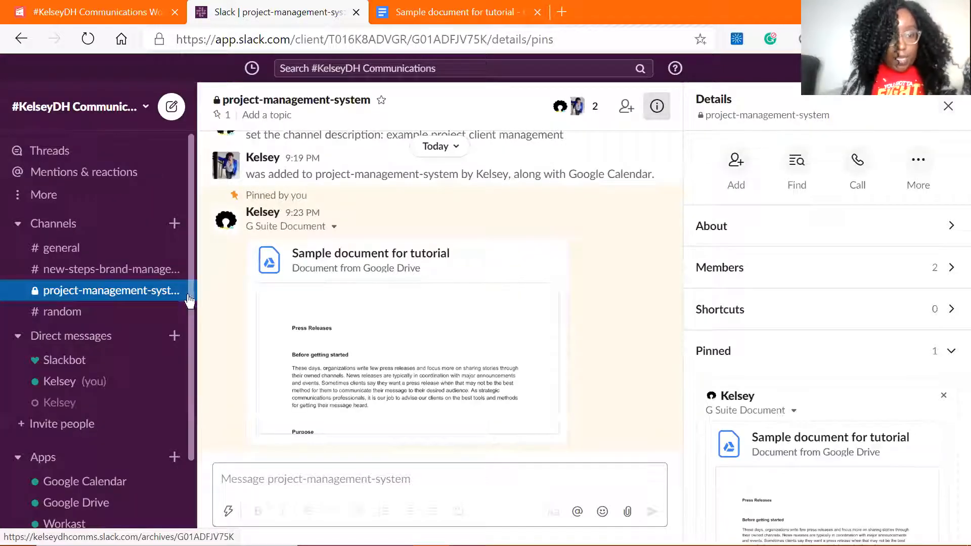
- Review the earlier sharing and comment notifications in the Google Drive app's conversation
left_click_drag(192, 282, 201, 380)
left_click(98, 393)
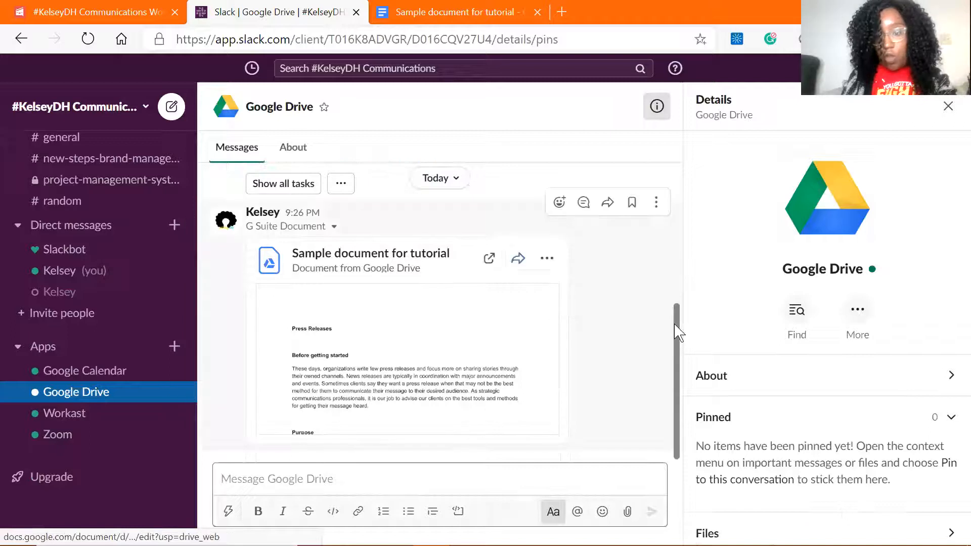
left_click_drag(677, 364, 649, 82)
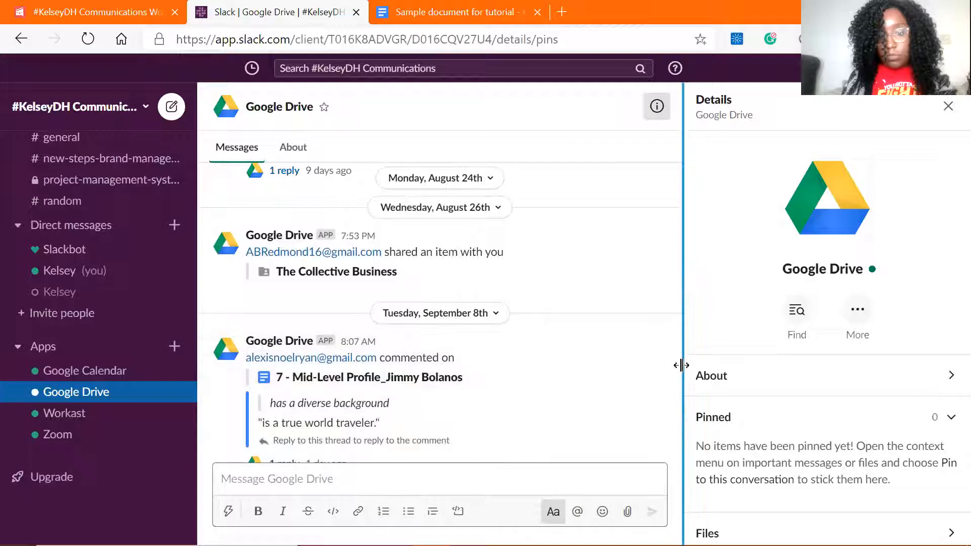
left_click_drag(678, 360, 681, 480)
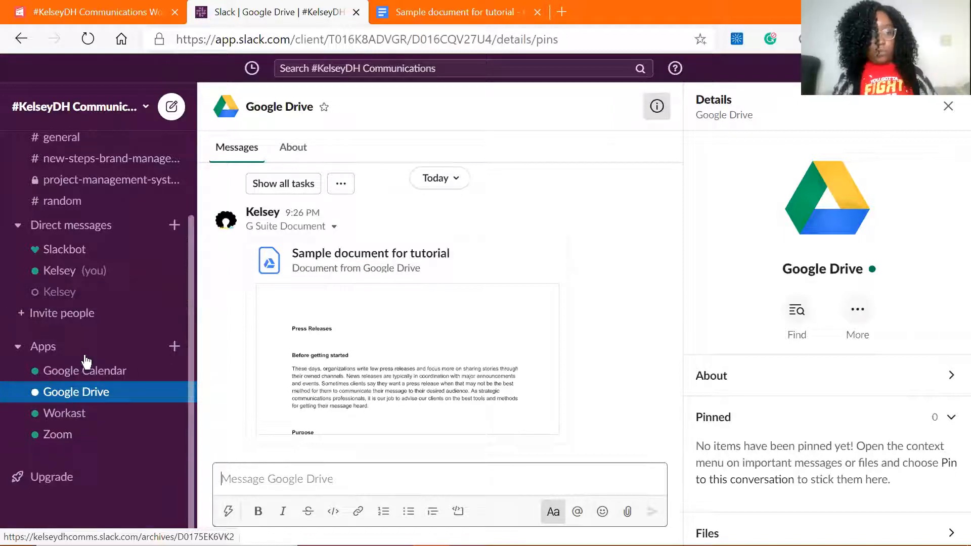
left_click(81, 399)
left_click(91, 372)
left_click(84, 396)
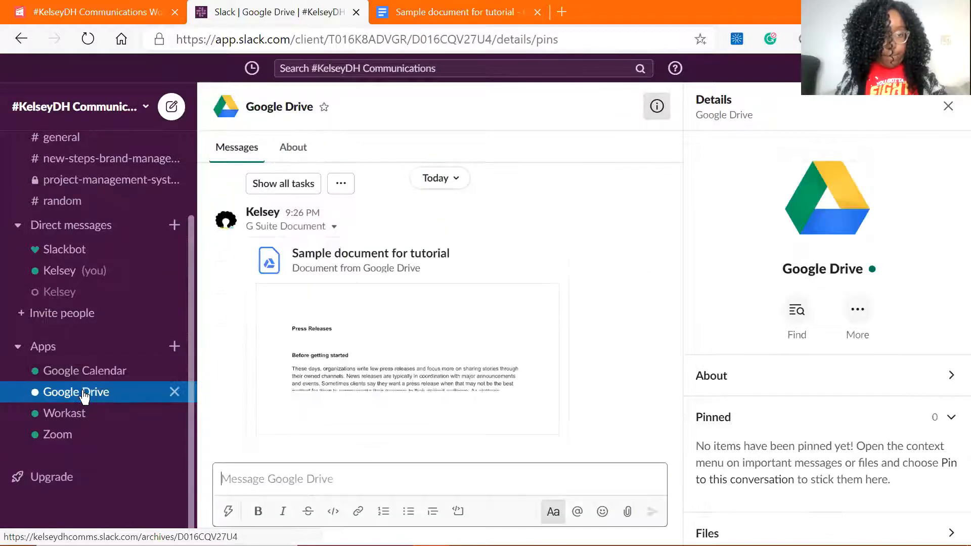
left_click_drag(676, 347, 682, 417)
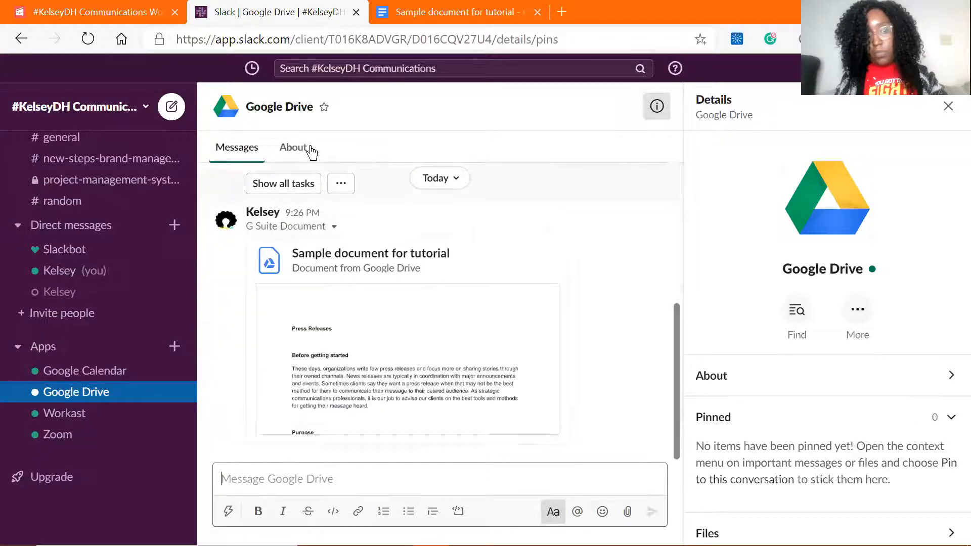
- Check the Google Drive app's description and configuration page, and return to its messages with the details pane closed
left_click(294, 147)
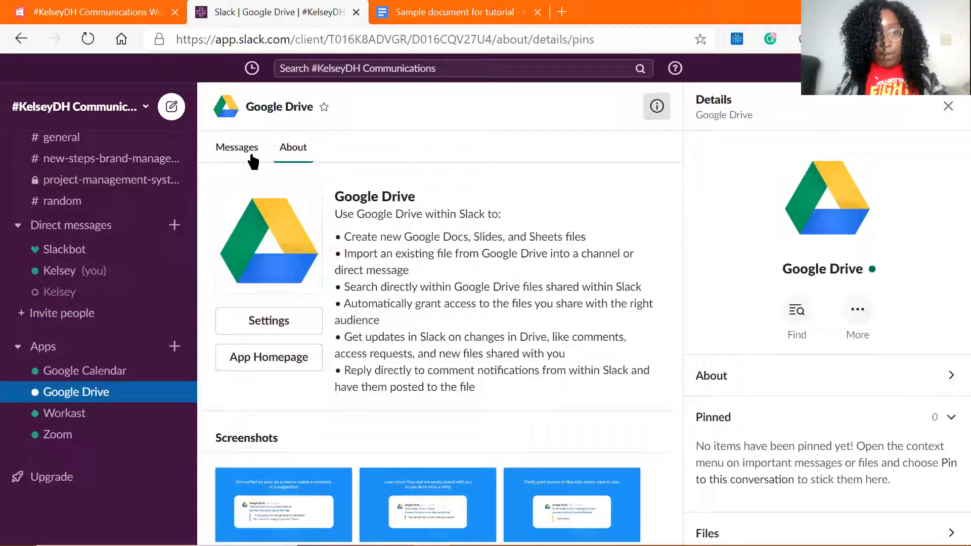
left_click(294, 330)
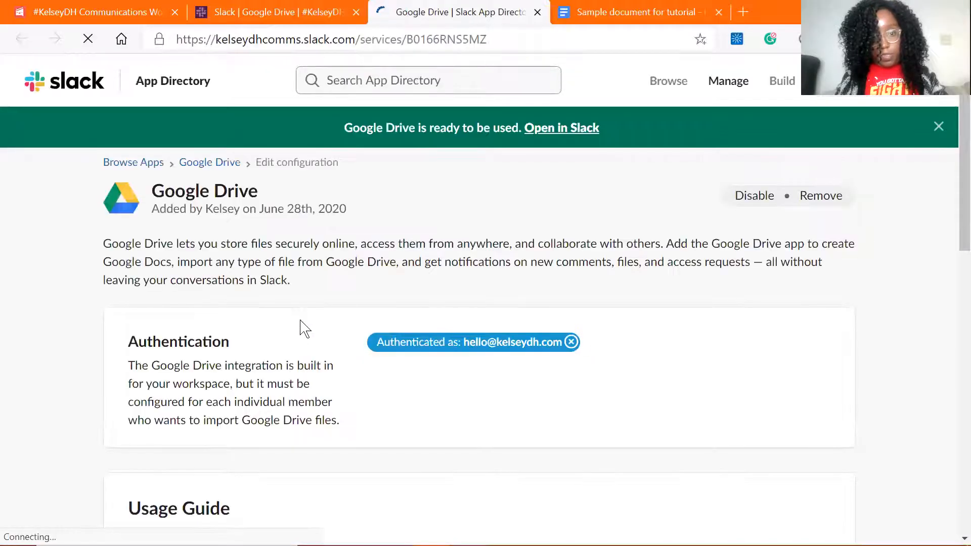
left_click_drag(959, 205, 960, 402)
left_click_drag(958, 405, 953, 195)
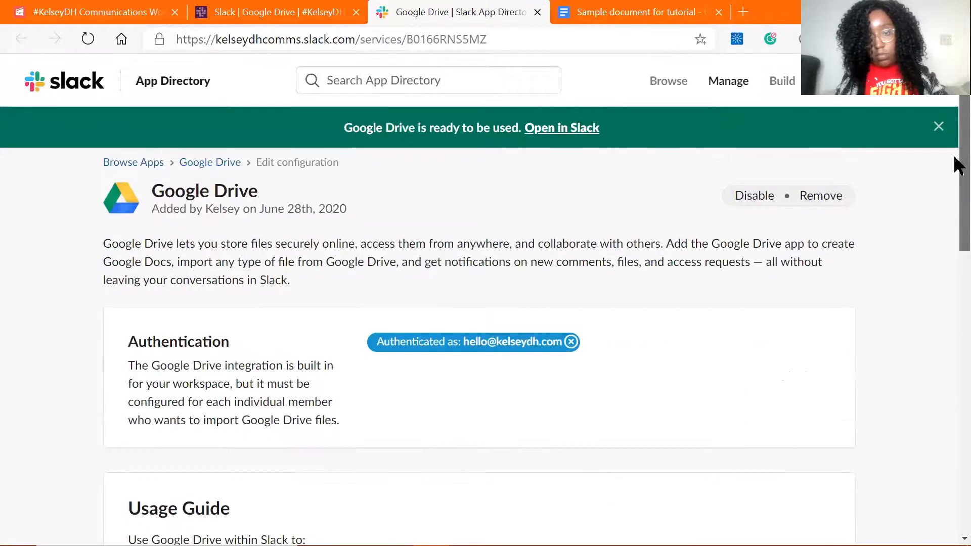
left_click(288, 14)
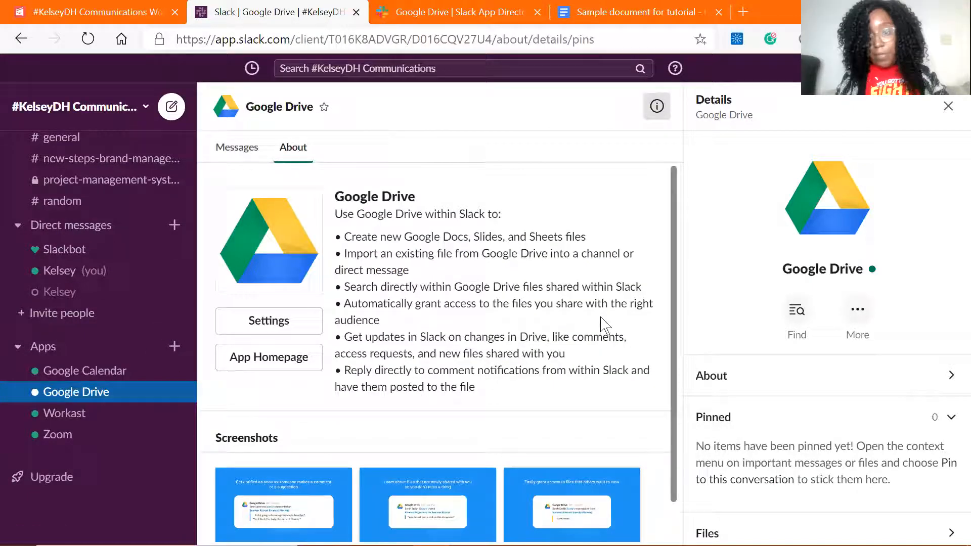
left_click(238, 148)
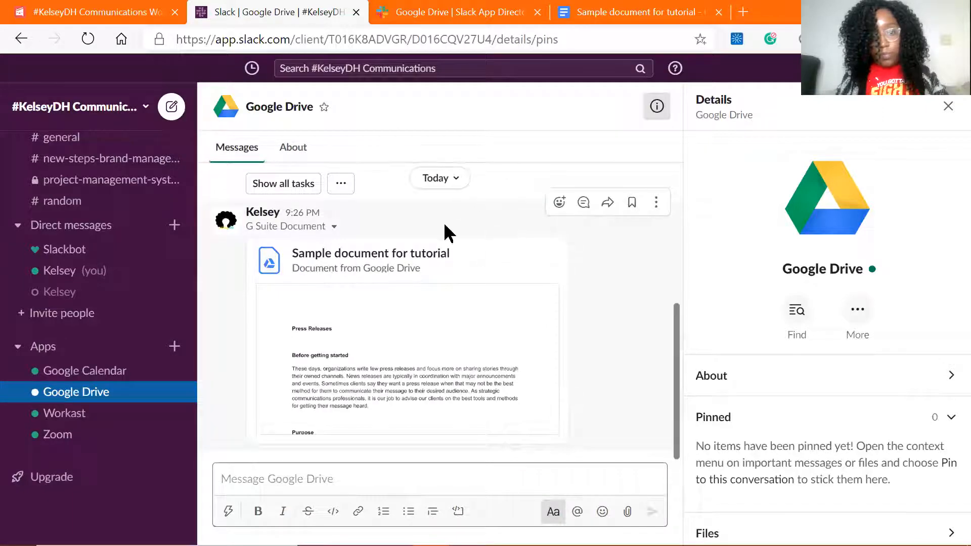
left_click_drag(676, 338, 693, 403)
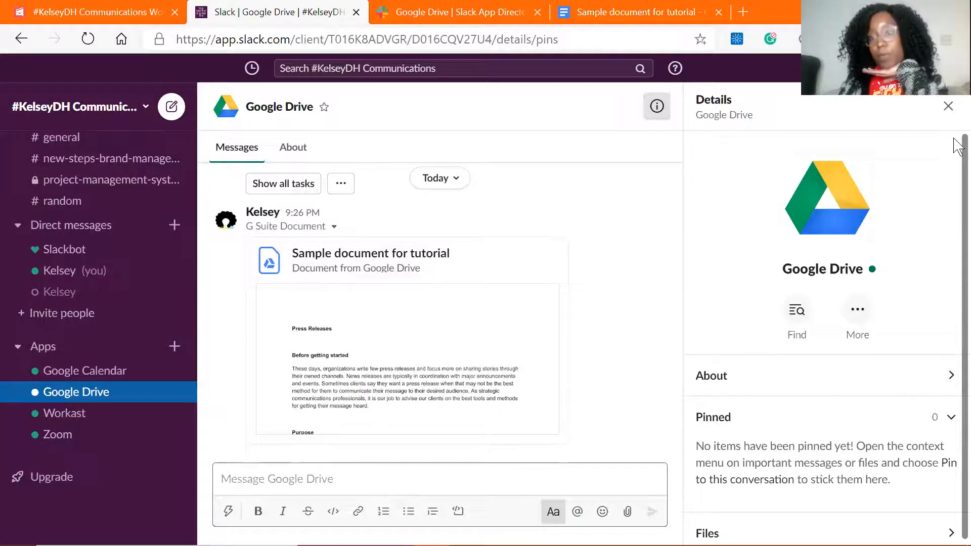
left_click(948, 106)
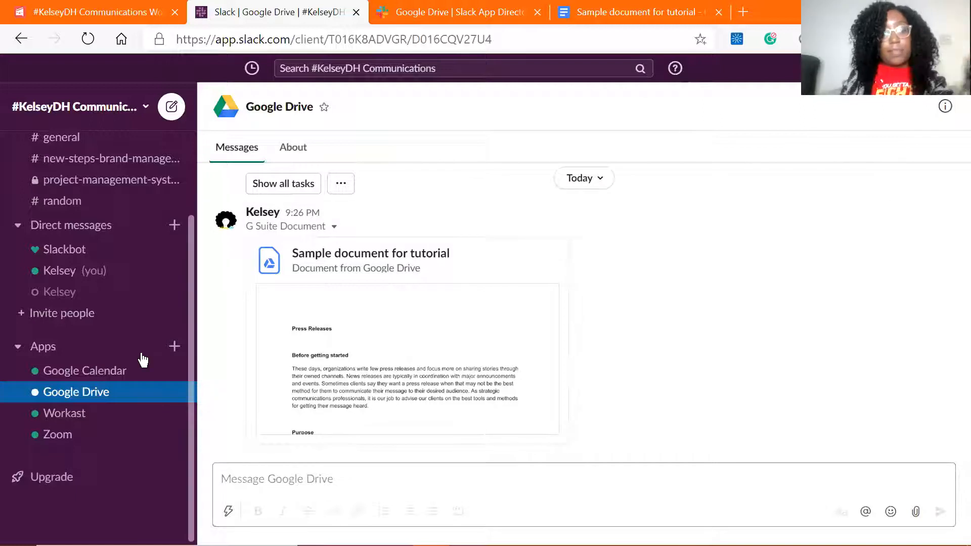
- Read the reply thread on the sample document in the project-management-system channel and view the document's edits in Google Docs
left_click(108, 189)
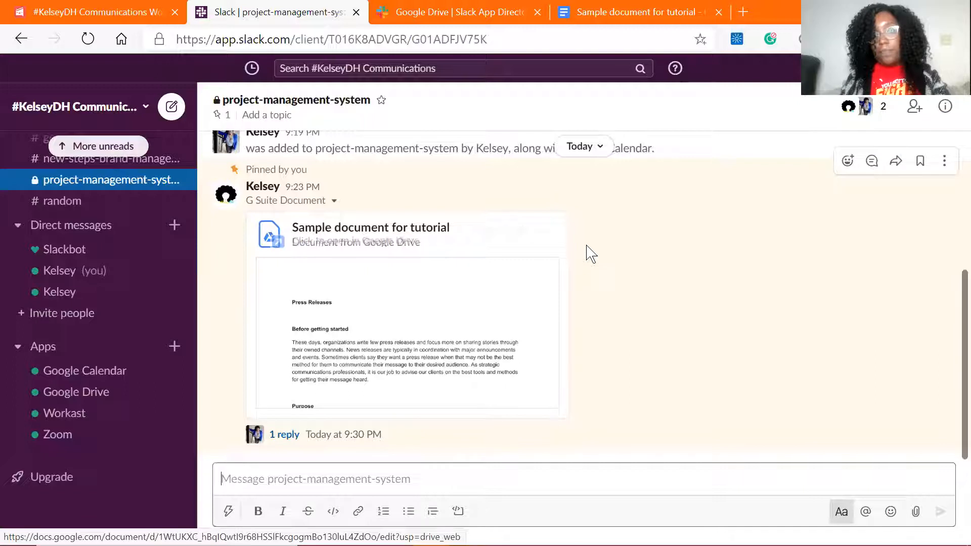
left_click(379, 434)
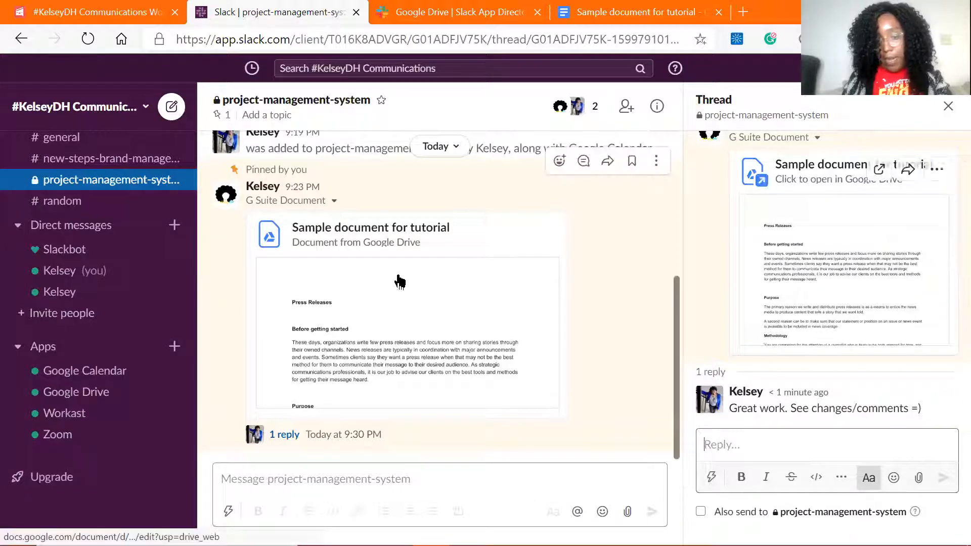
left_click(368, 327)
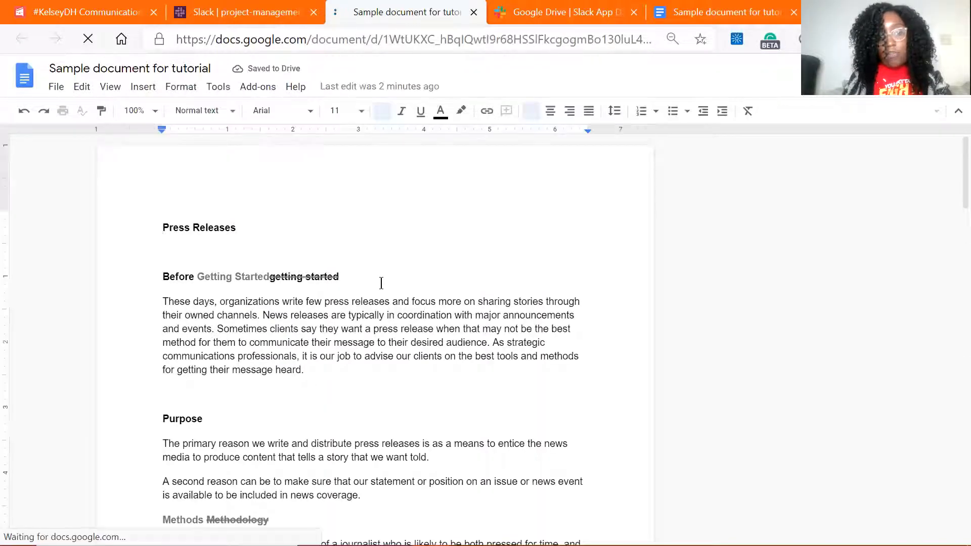
left_click(472, 13)
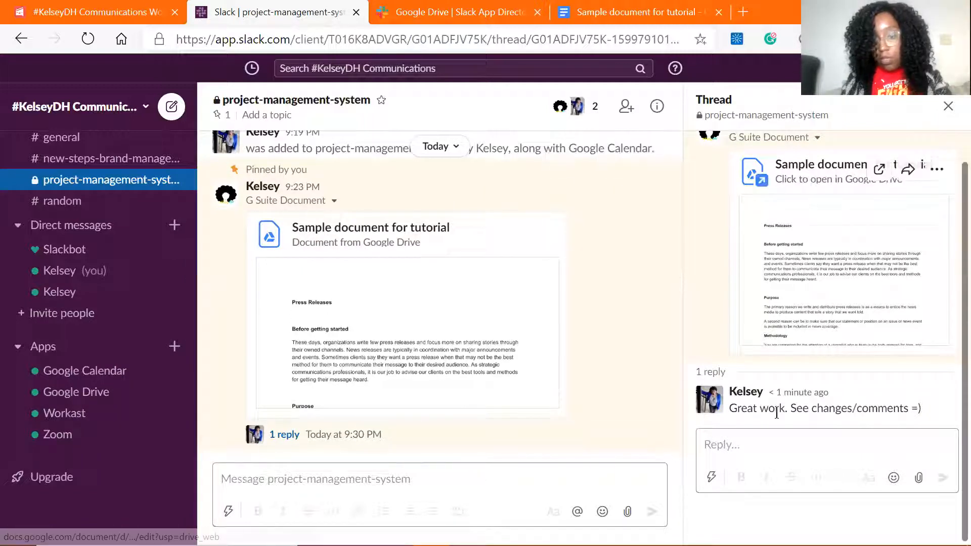
- Send "Hey I had a question about.... or what's the status of.... Don't forget to send me..." to the project-management-system channel
left_click(481, 487)
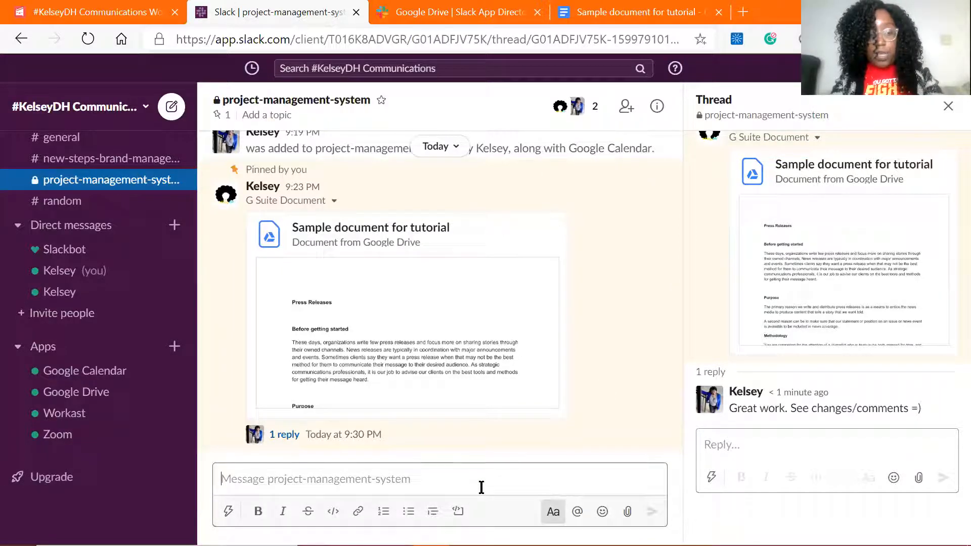
type("Hey ")
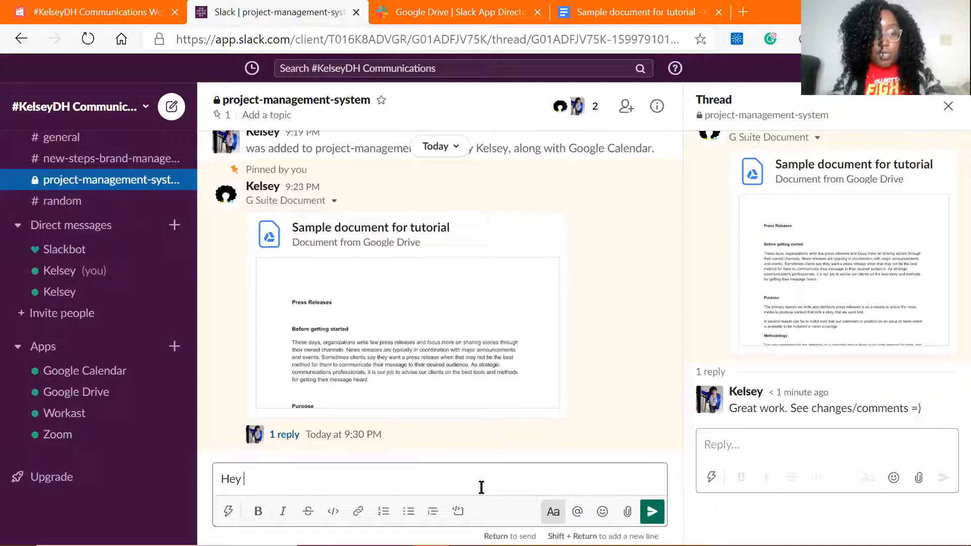
type("I had a q")
key("BackSpace")
type("question about.... ")
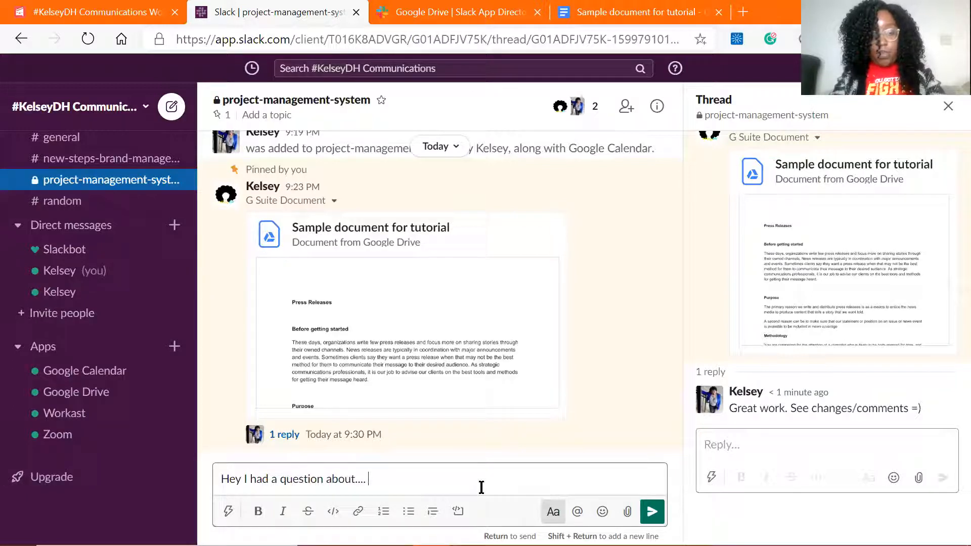
type("or ")
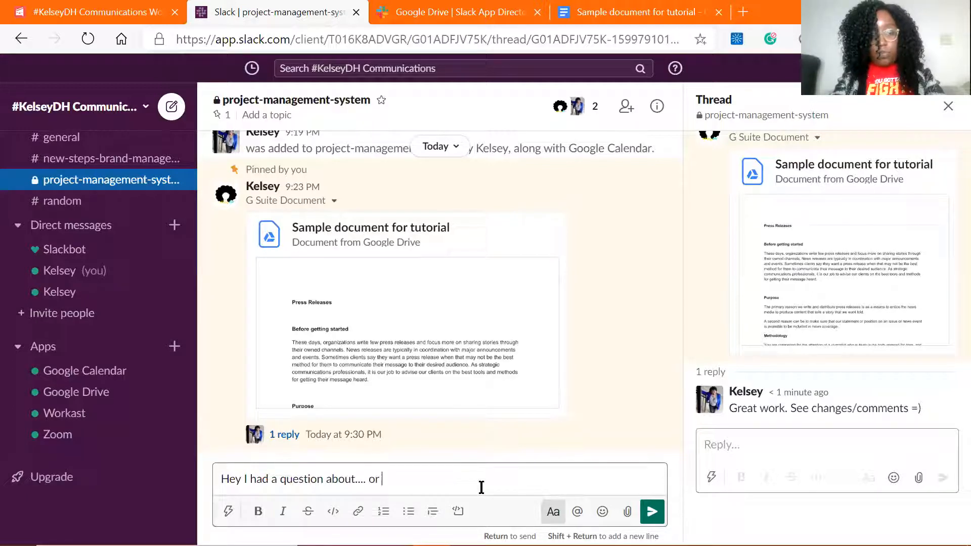
type("what's the status ")
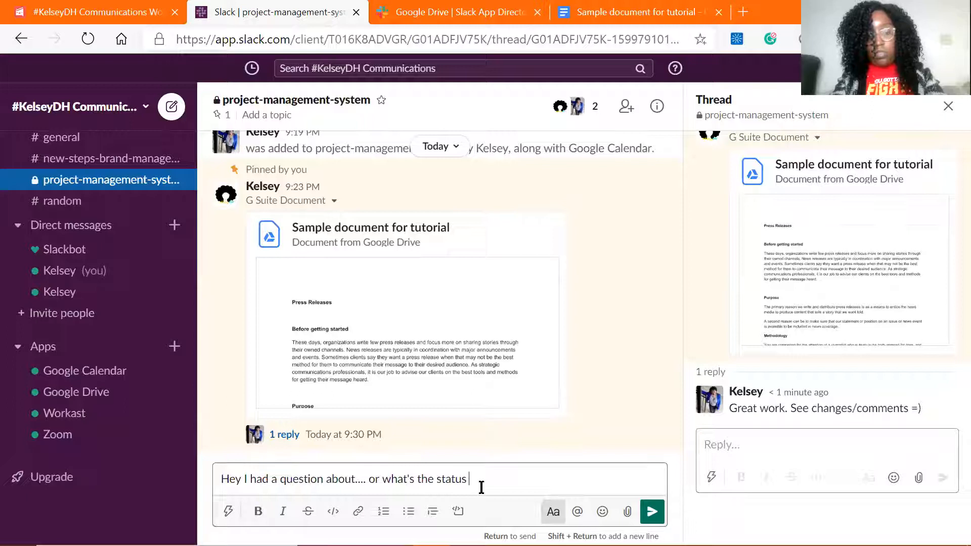
type("of...")
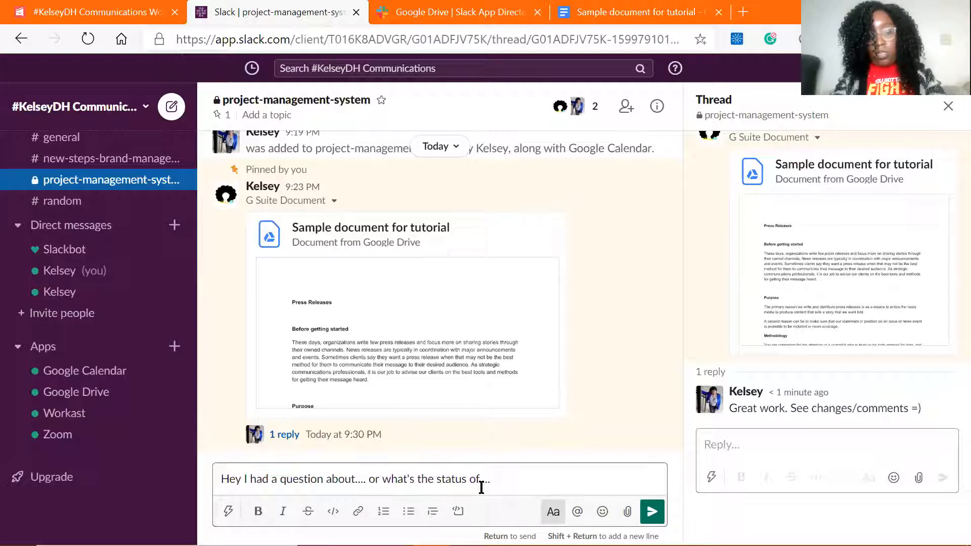
type(" Dont'")
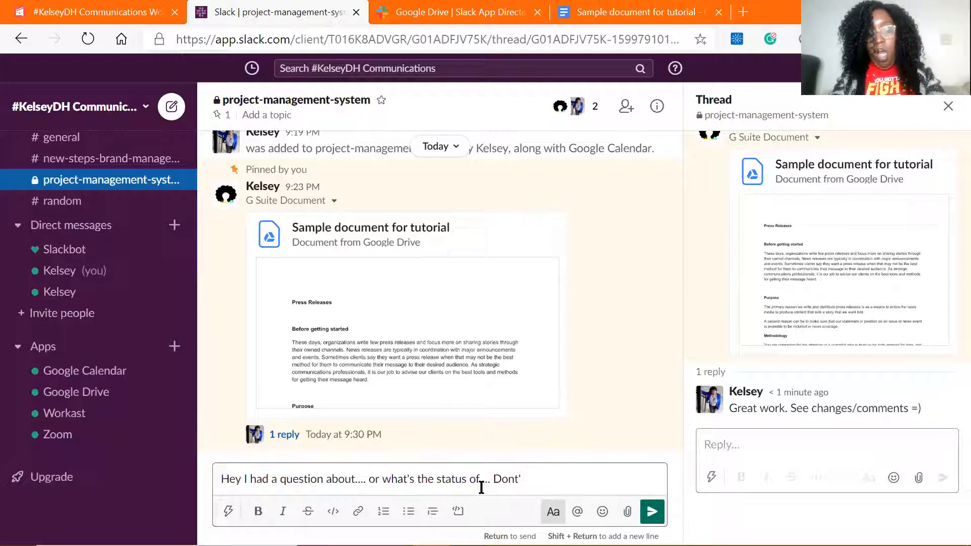
key("BackSpace")
key("BackSpace")
type("'t for")
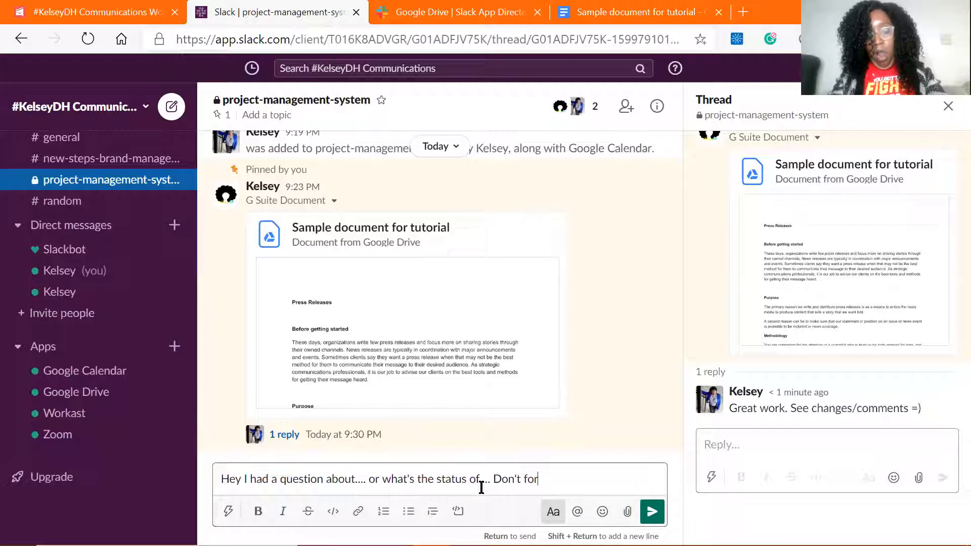
type("get to send ")
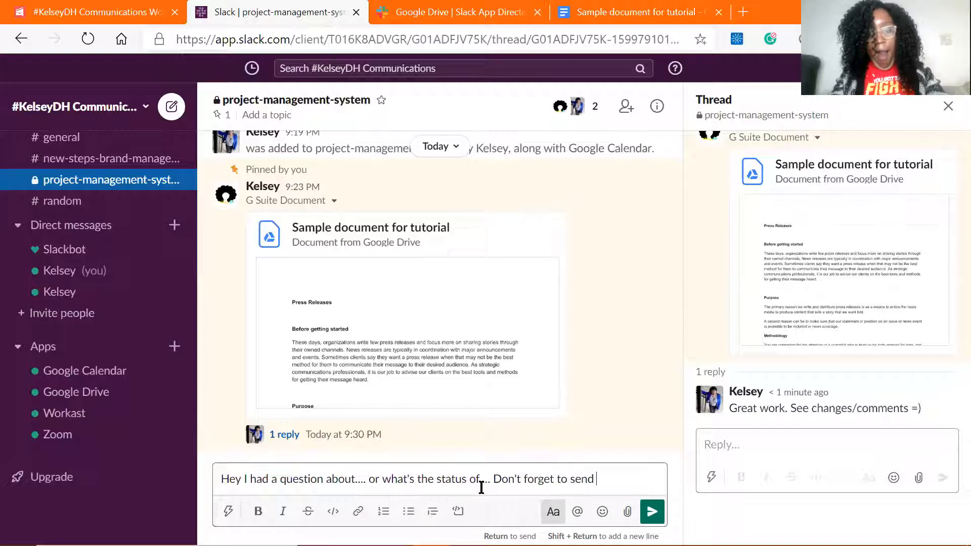
type("me...")
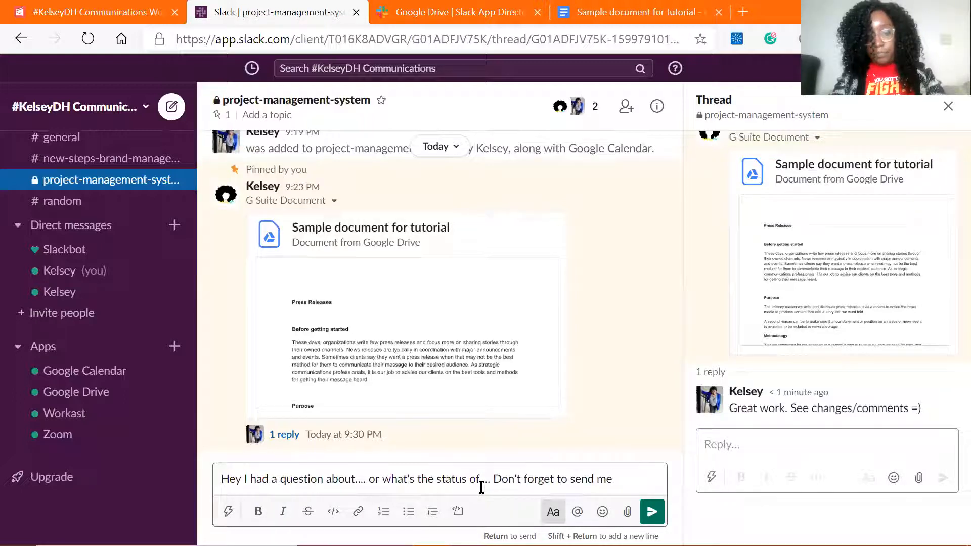
left_click(652, 512)
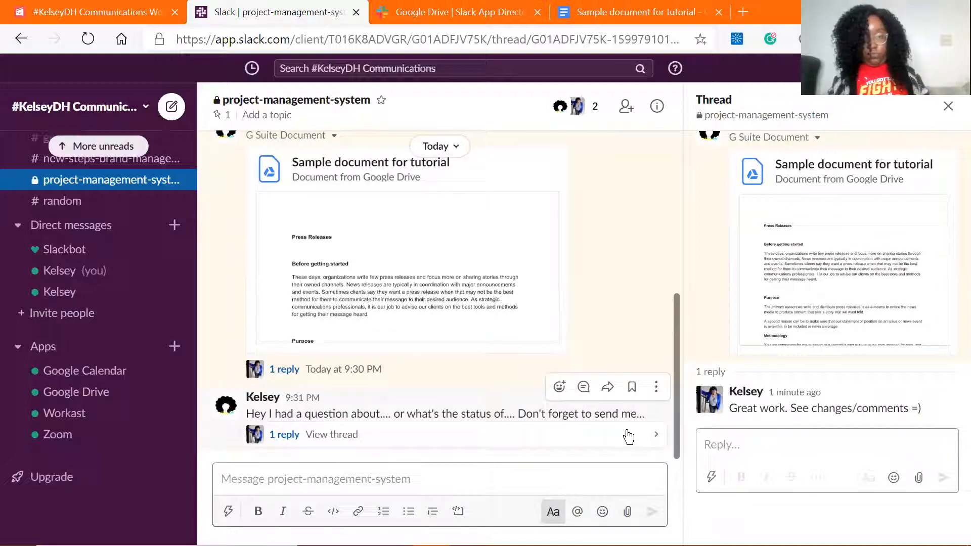
- Read the reply thread under the question message in the project-management-system channel
left_click(334, 435)
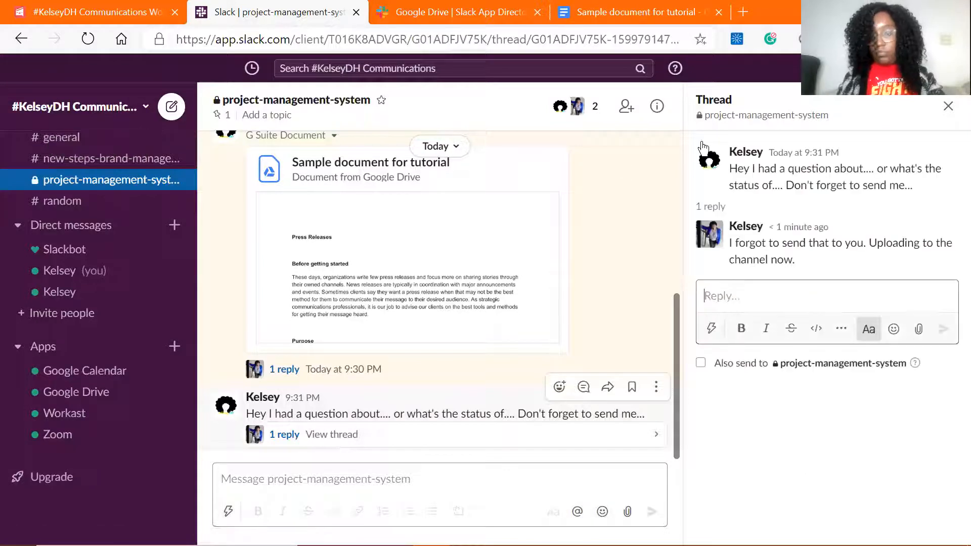
left_click_drag(677, 363, 698, 377)
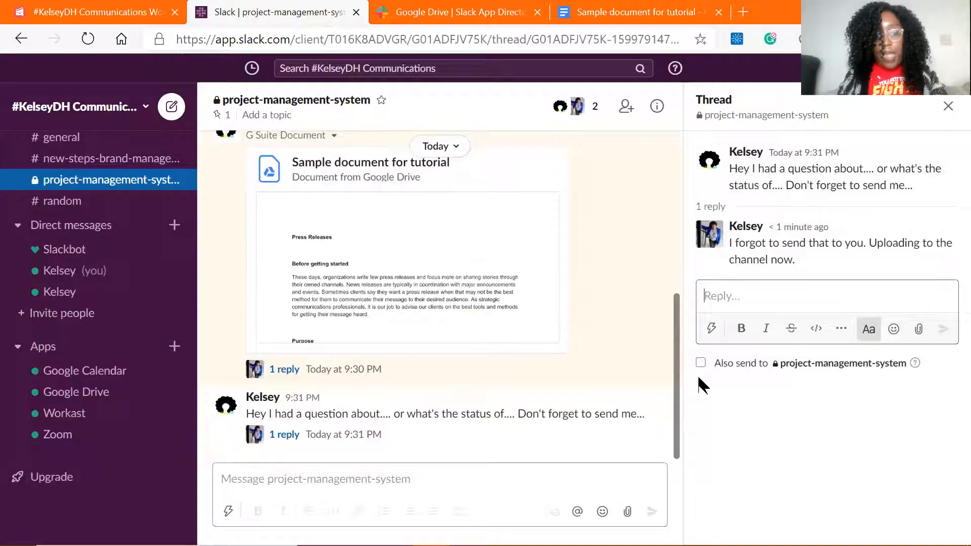
left_click(454, 480)
type("T")
key("BackSpace")
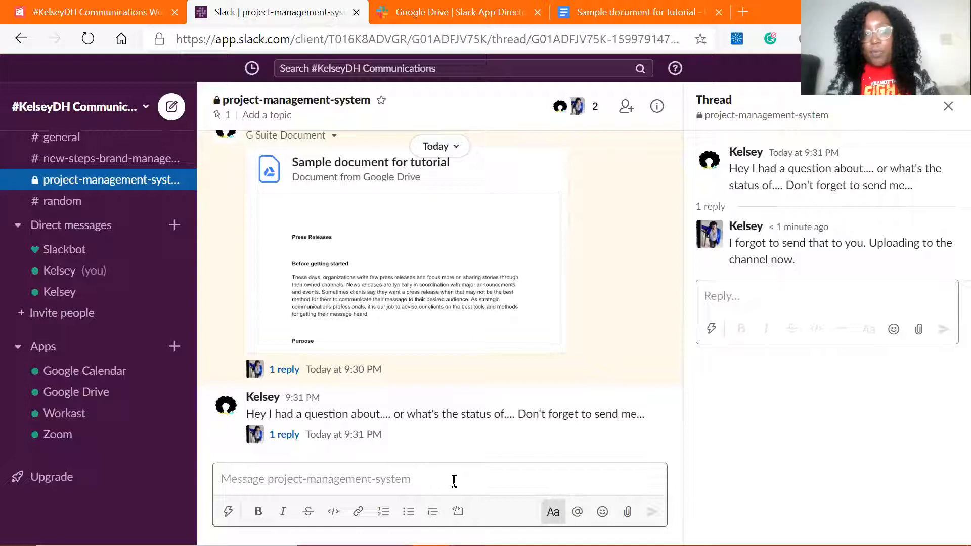
- Send the message "New subject. Reply about" to the project-management-system channel
type("To")
key("BackSpace")
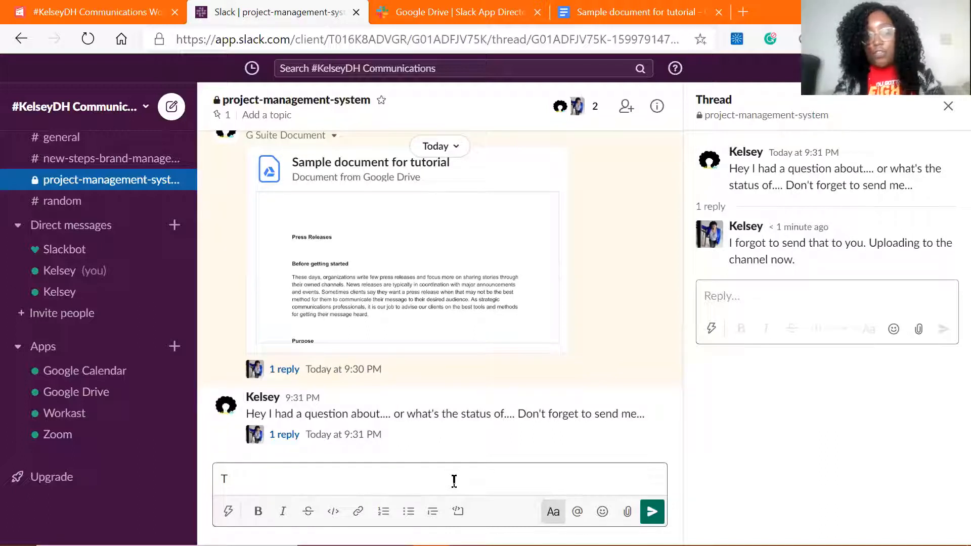
type("he")
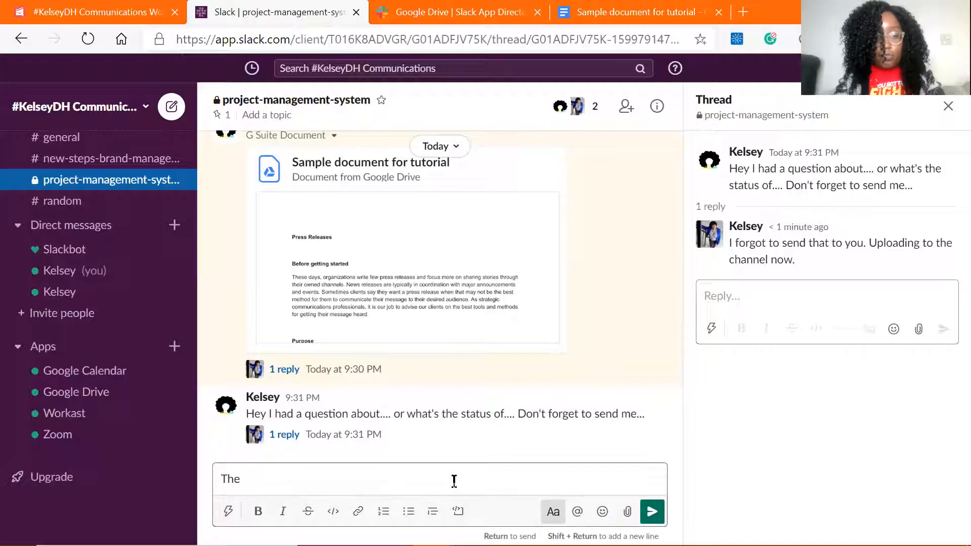
key("ctrl+a")
type("News")
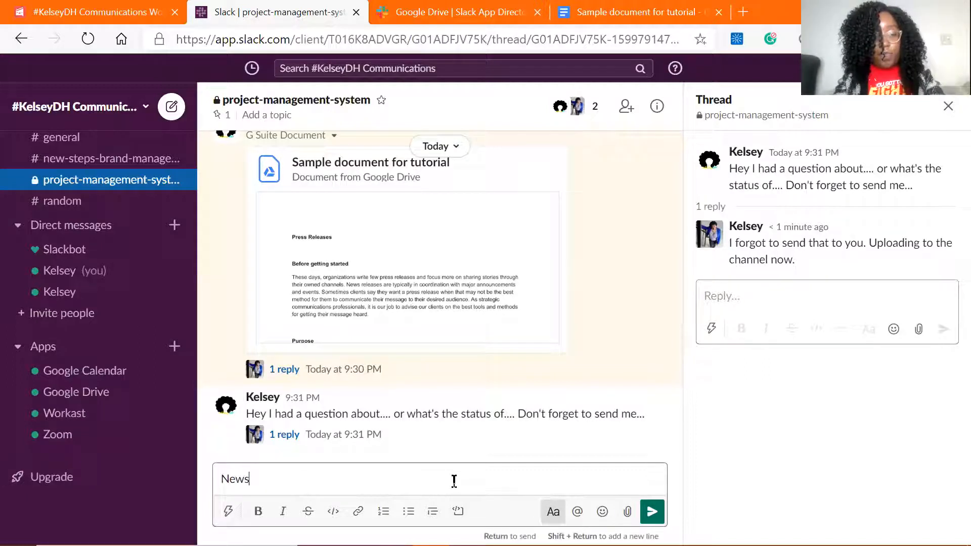
key("BackSpace")
type("subjec")
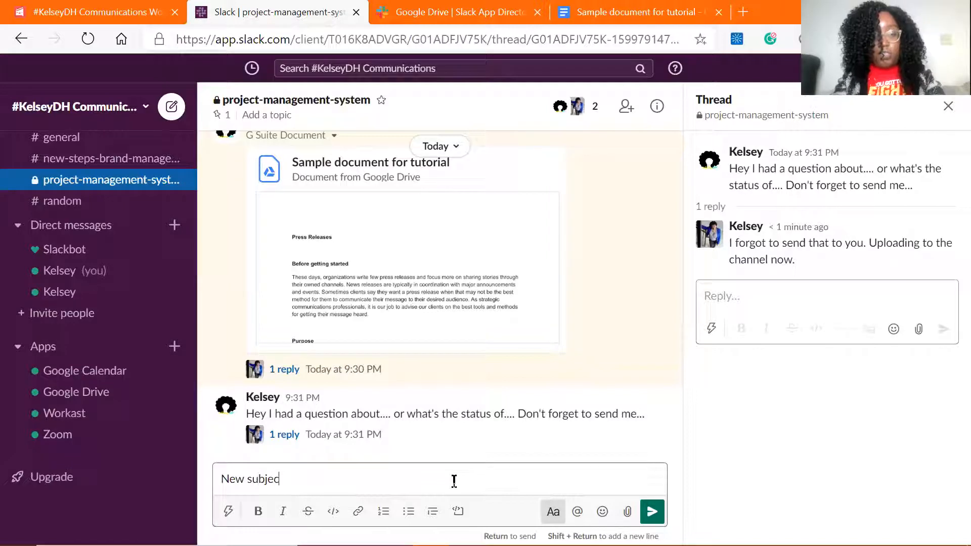
type("t. Reply ")
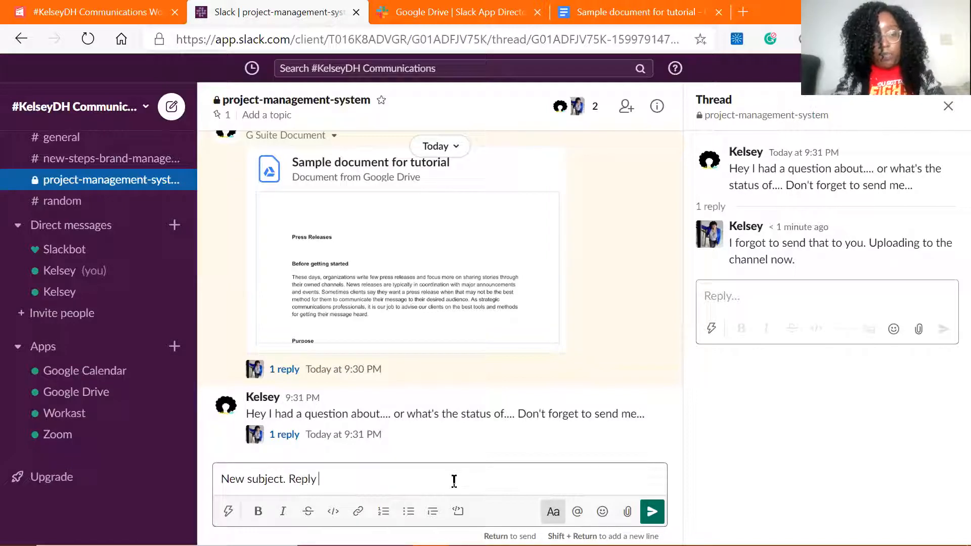
type("about")
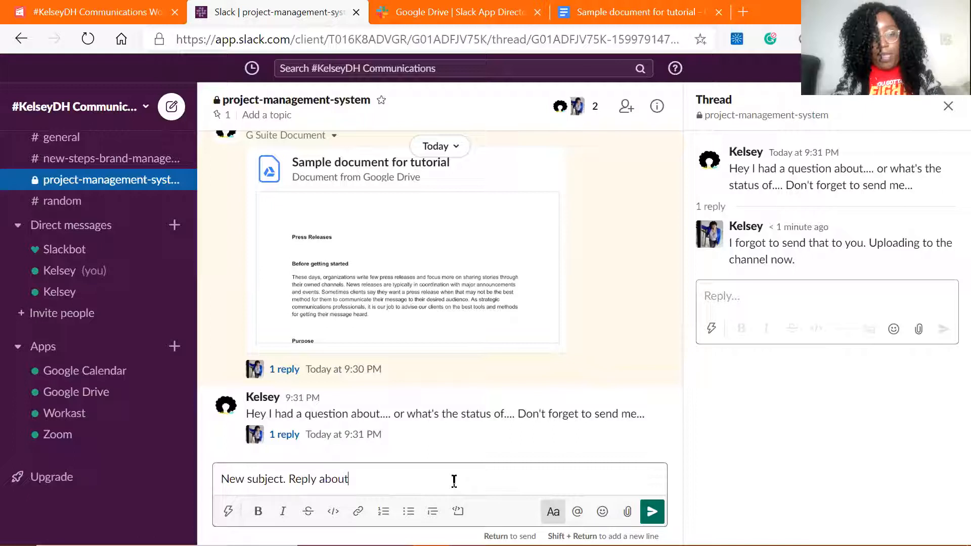
key("Return")
left_click(454, 481)
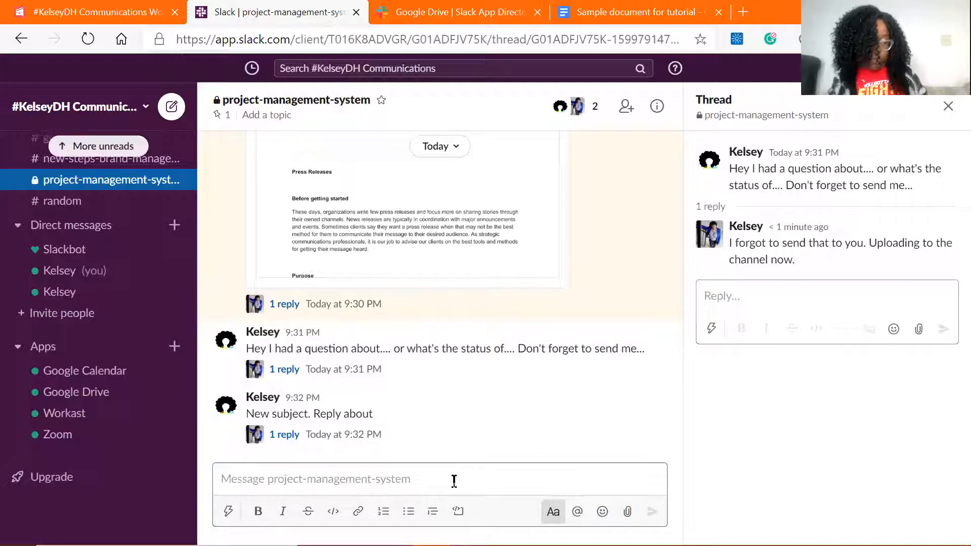
- Read the reply thread under the "New subject. Reply about" message and look over the channel's recent messages
left_click(326, 435)
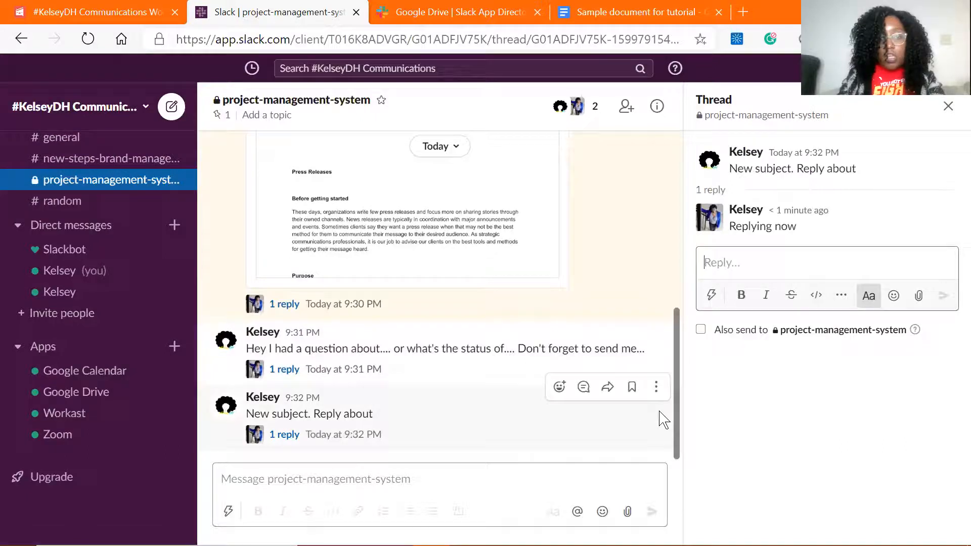
left_click_drag(679, 388, 703, 480)
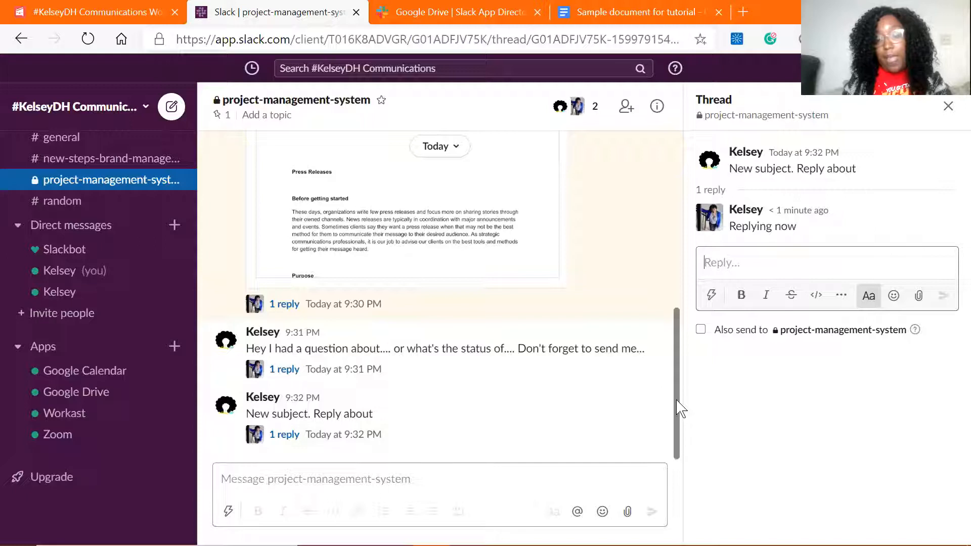
scroll(680, 319, "up", 2)
left_click_drag(678, 313, 679, 515)
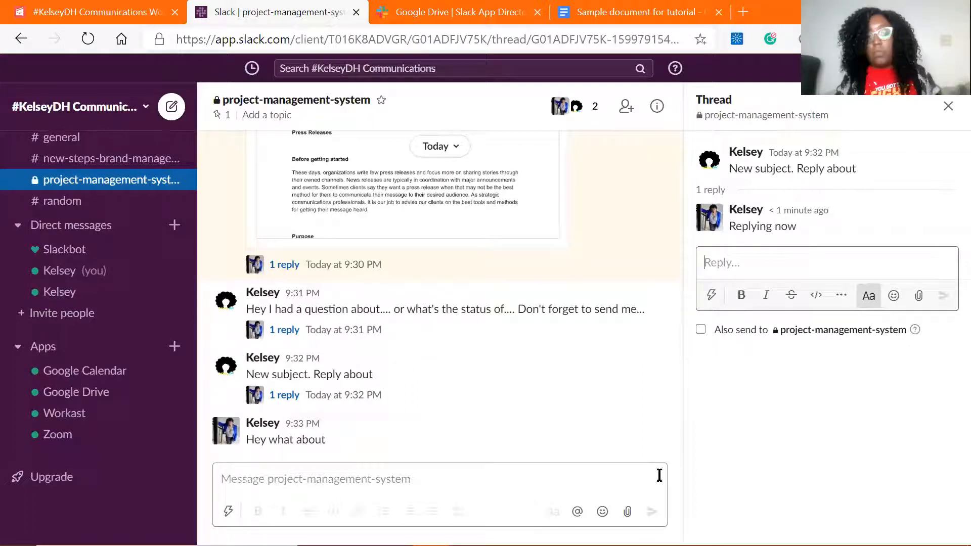
- Reply "I'll check that out tonight!" in a thread under the "Hey what about" message
left_click(552, 441)
left_click(583, 413)
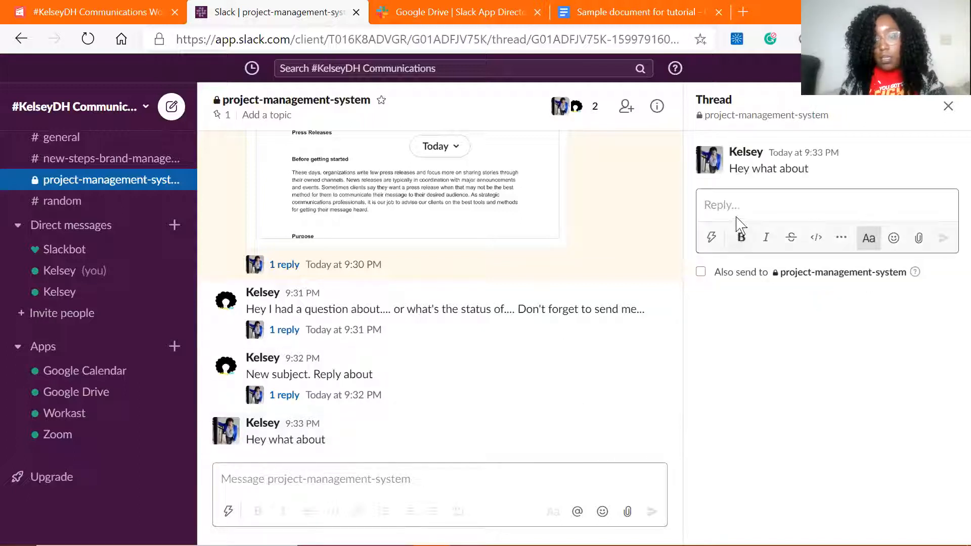
type("I'll")
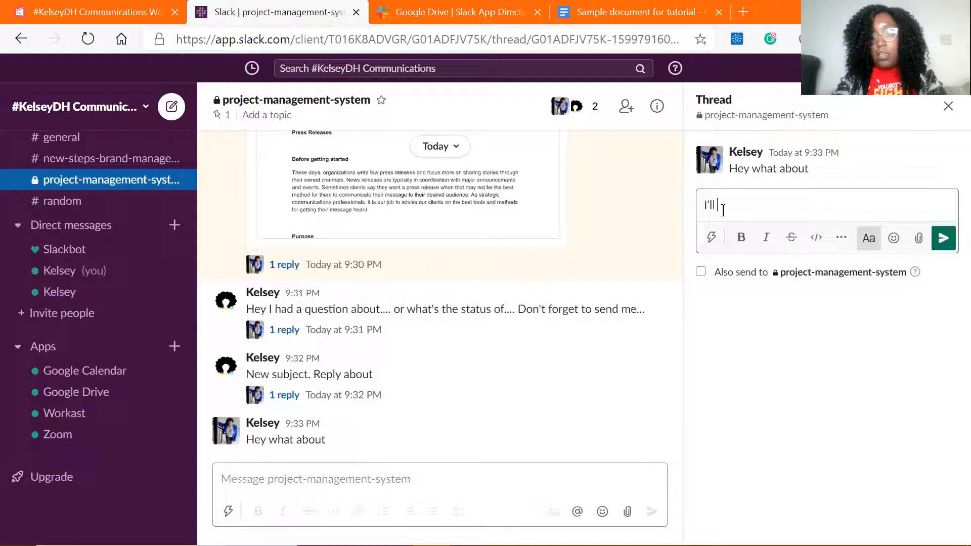
type(" check that o")
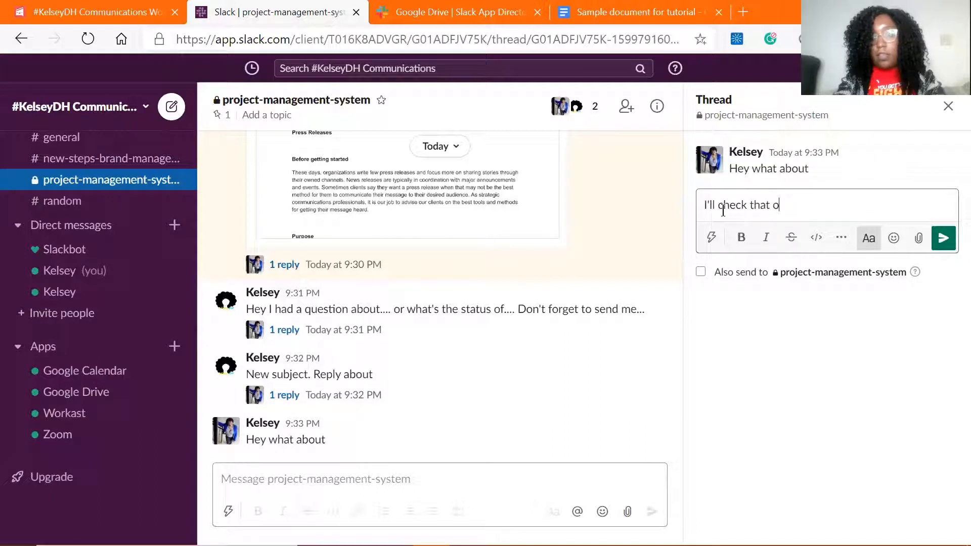
type("ut tonight!")
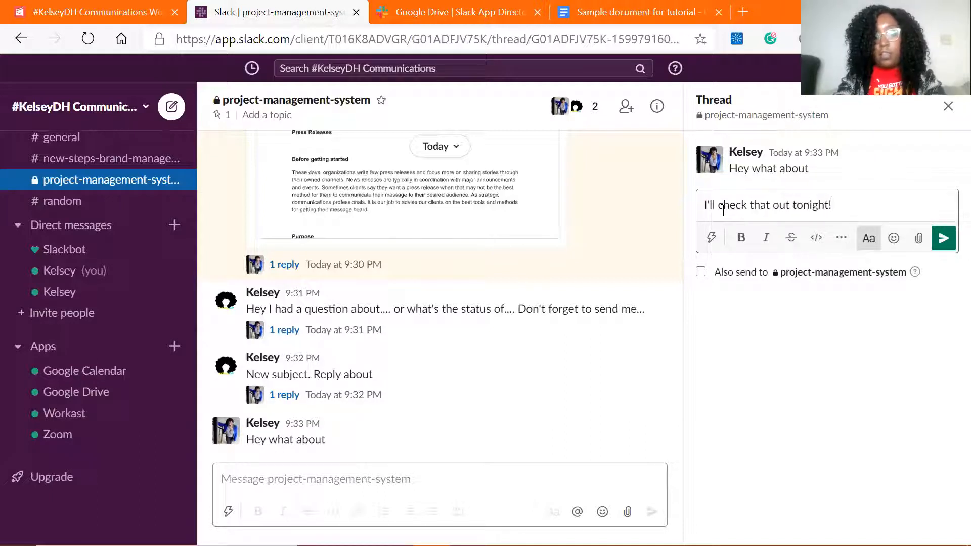
key("Return")
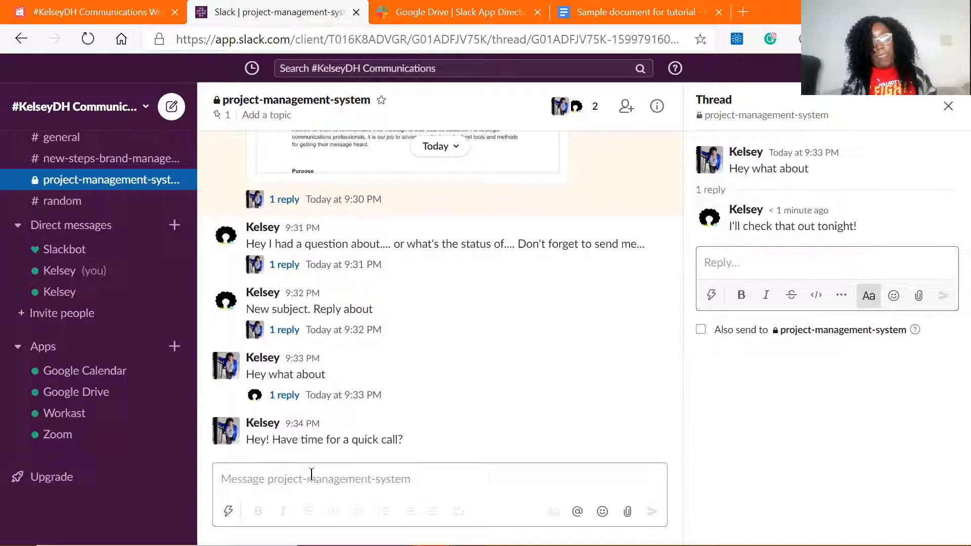
- Begin a second reply in the "Hey what about" thread with "sure! How about /"
left_click(311, 474)
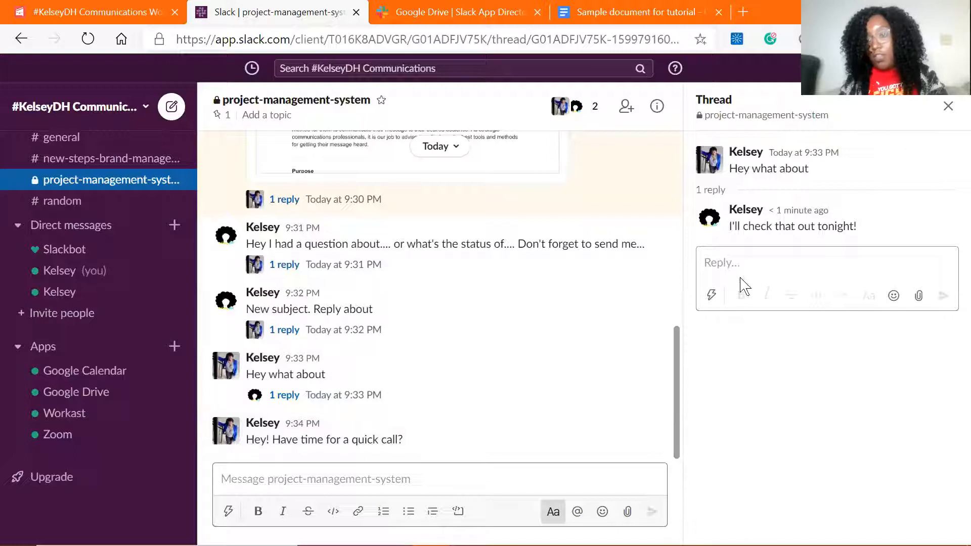
left_click(745, 265)
type("sure")
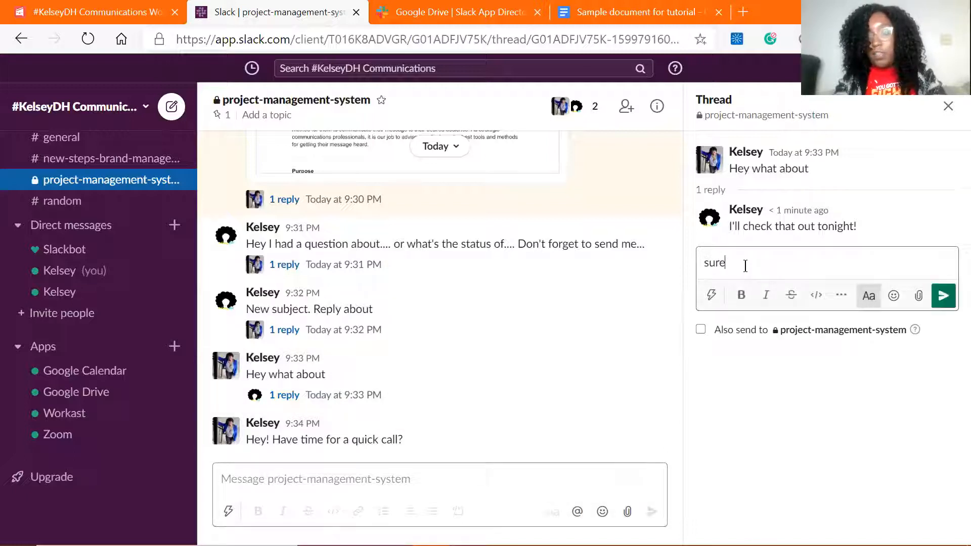
type("! How about")
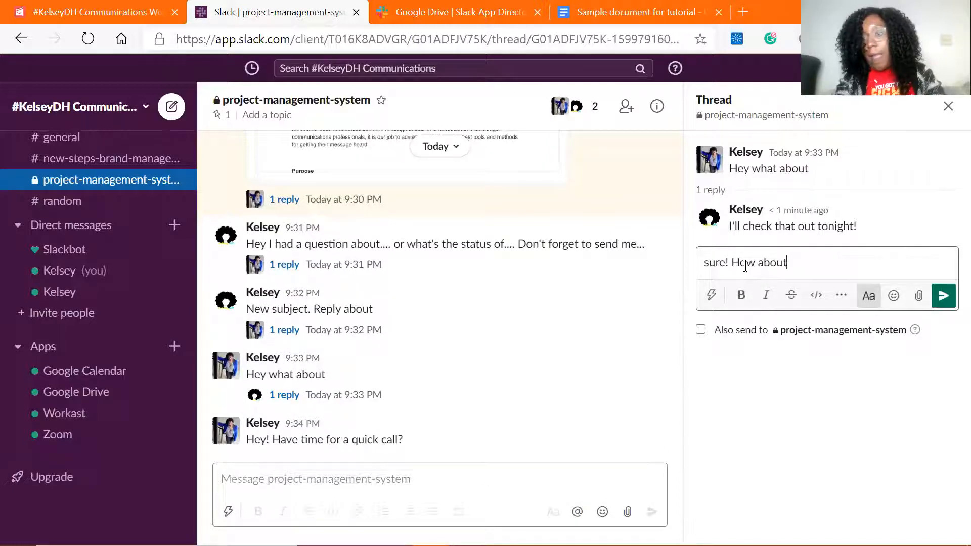
type(" /")
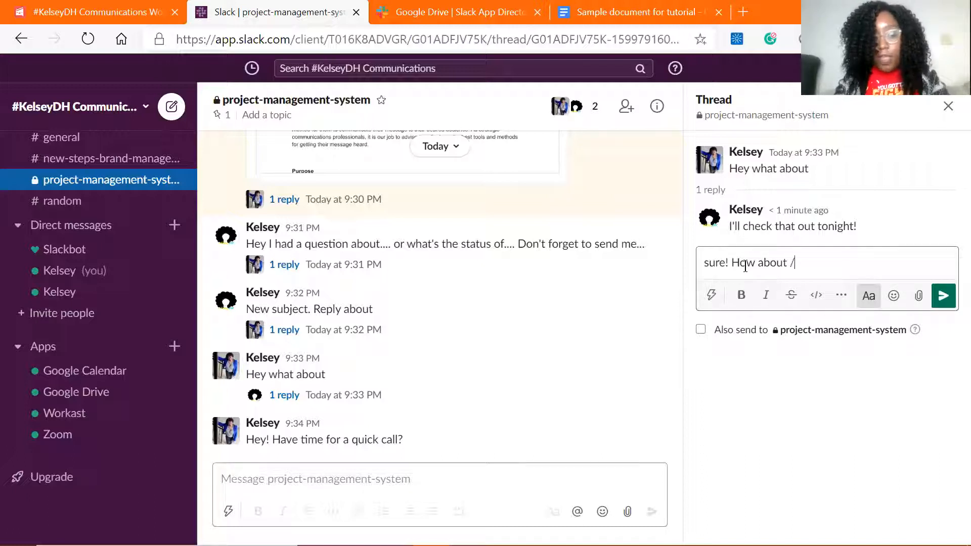
- Look up the available slash commands in the Zoom app's messages
left_click(51, 440)
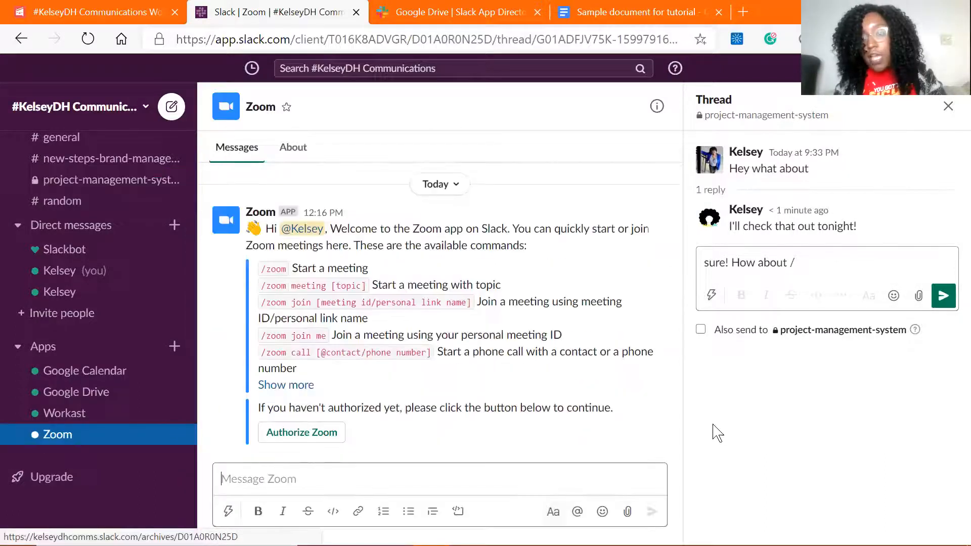
mouse_move(678, 394)
left_mouse_down()
mouse_move(672, 349)
mouse_move(675, 412)
left_mouse_up()
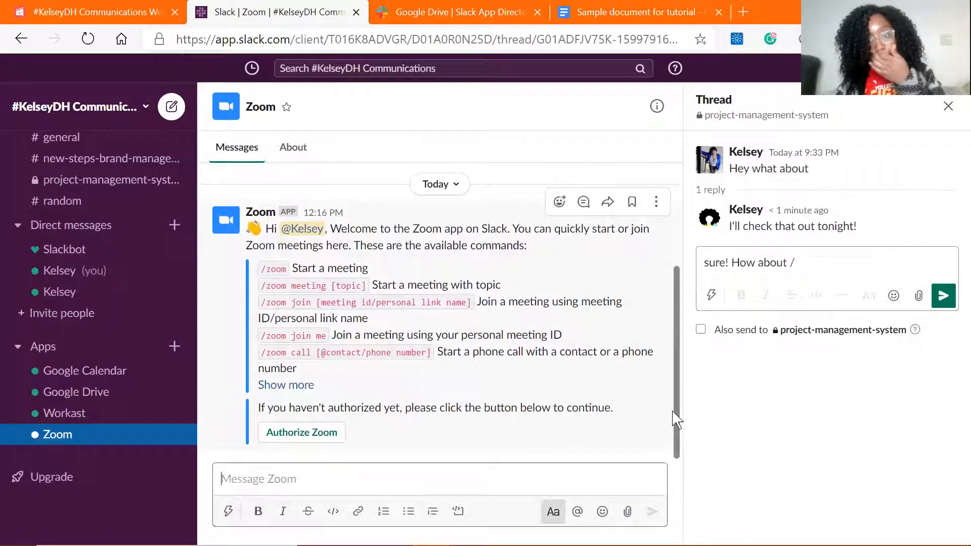
scroll(675, 349, "up", 2)
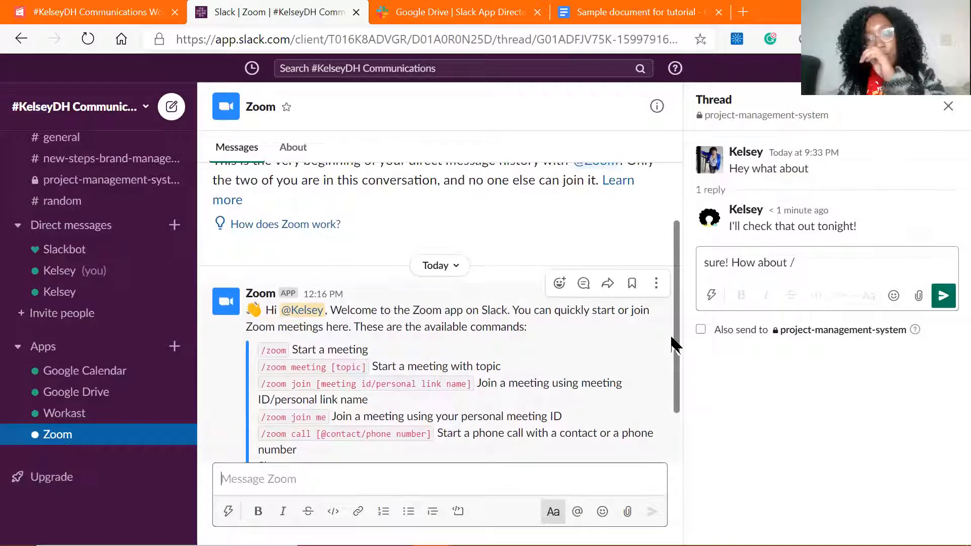
- Complete the drafted thread reply as "sure! How about /zoom [catch up] at 7:00" and send it
left_click(858, 267)
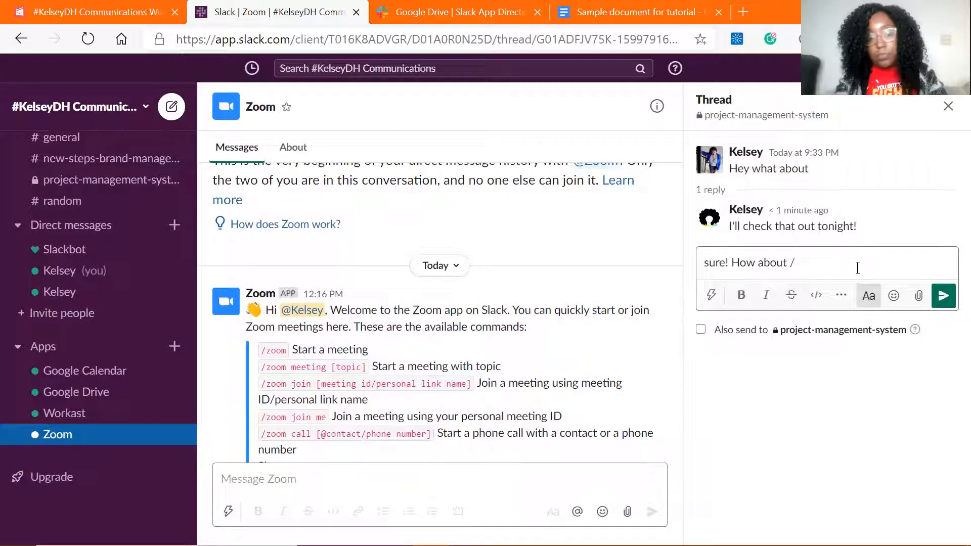
type("zoom")
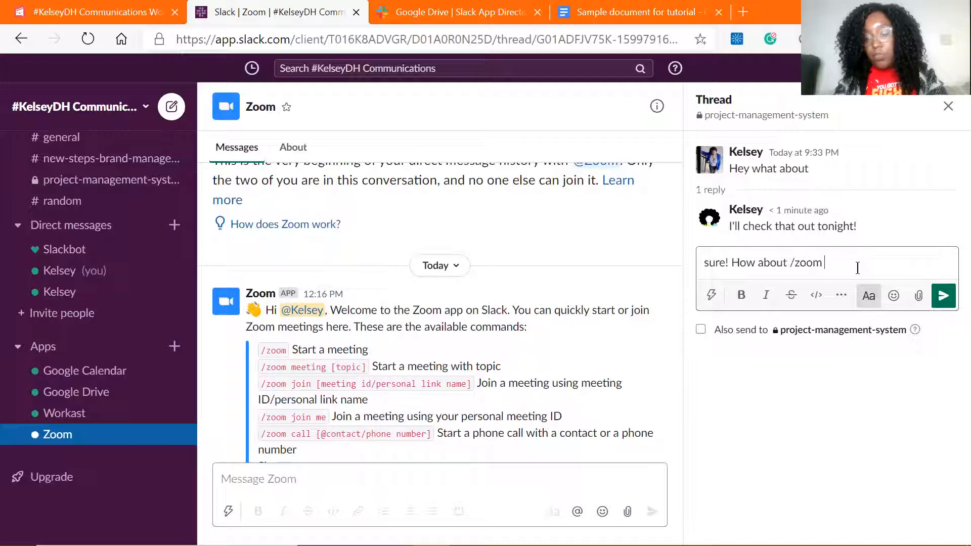
type(" [c")
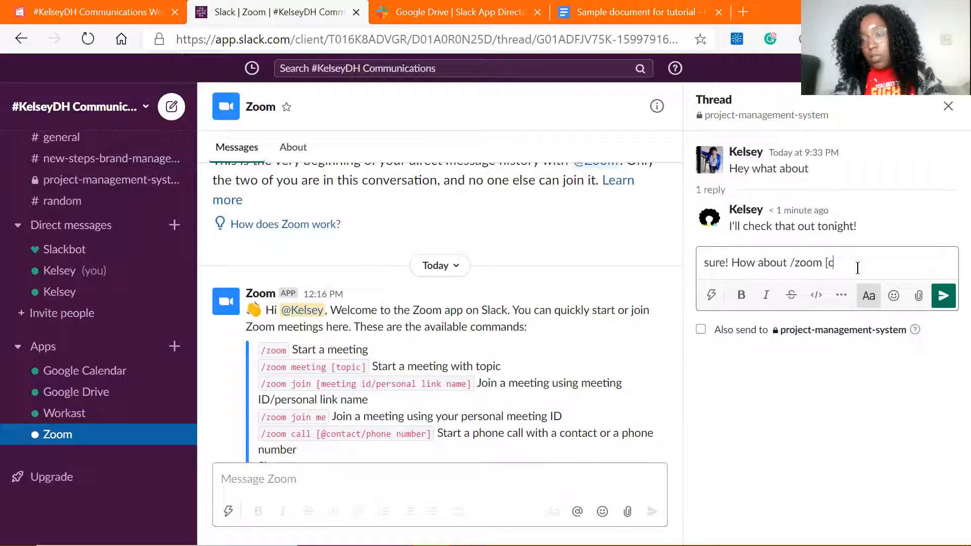
type("atch up] at 7:00")
key("Return")
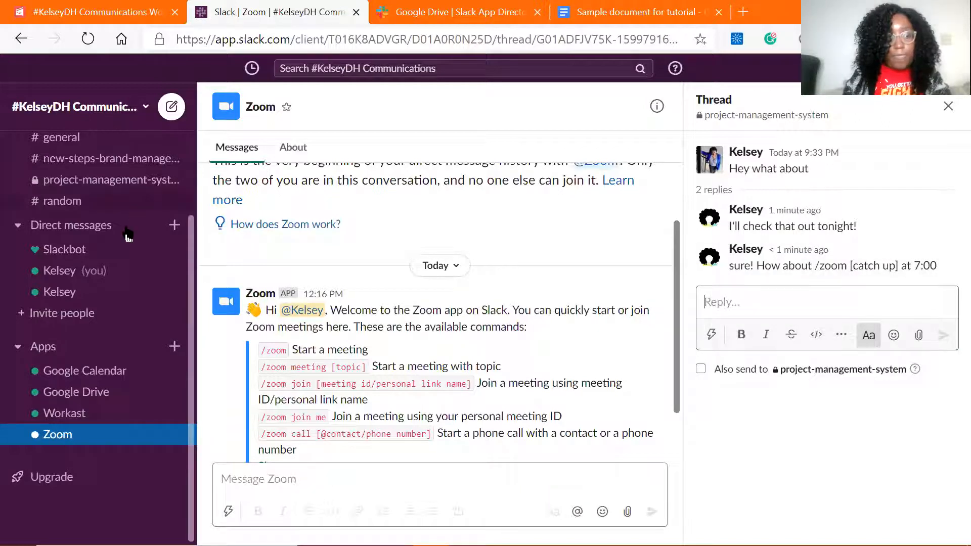
- Reply "Sure! How about /zoom [catch up] at 7:00" in a thread under "Hey! Have time for a quick call?" in project-management-system
left_click(113, 183)
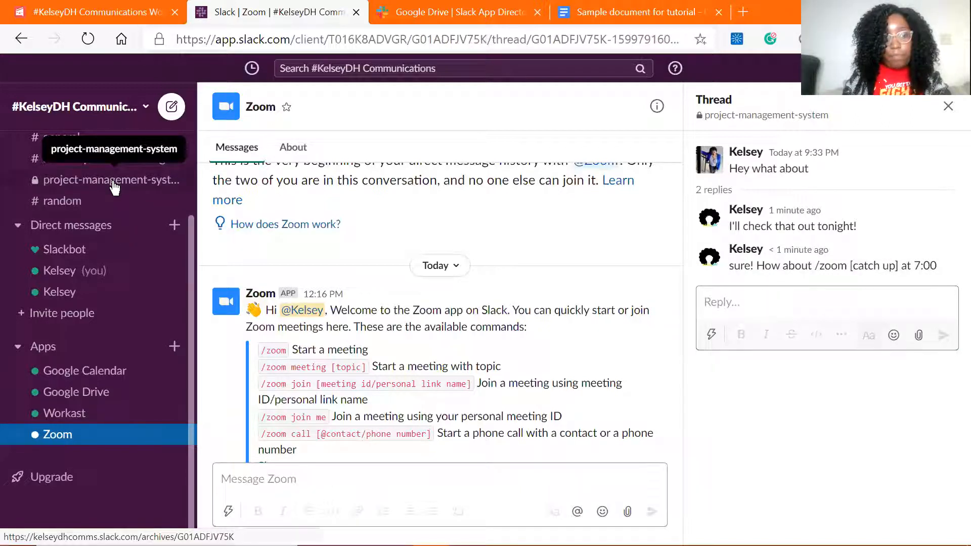
left_click(793, 401)
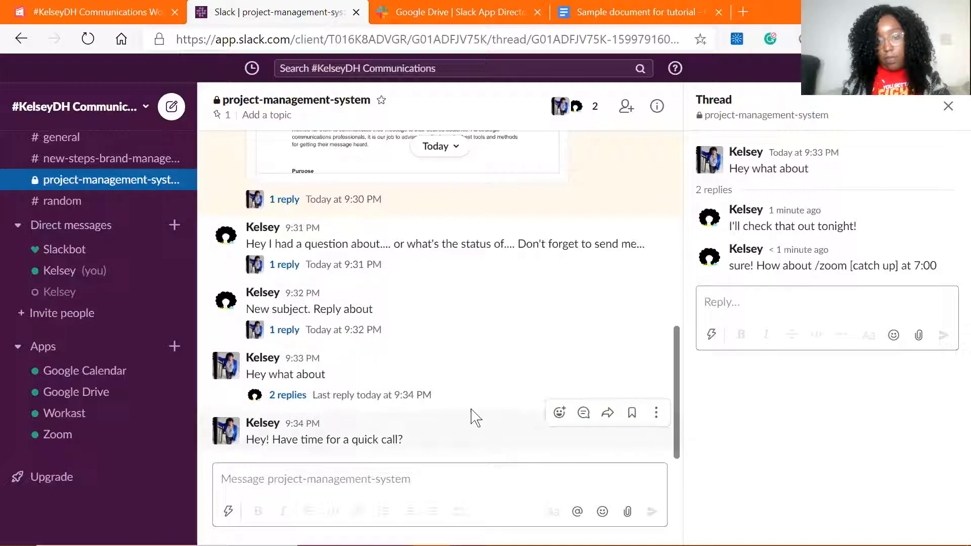
left_click(583, 412)
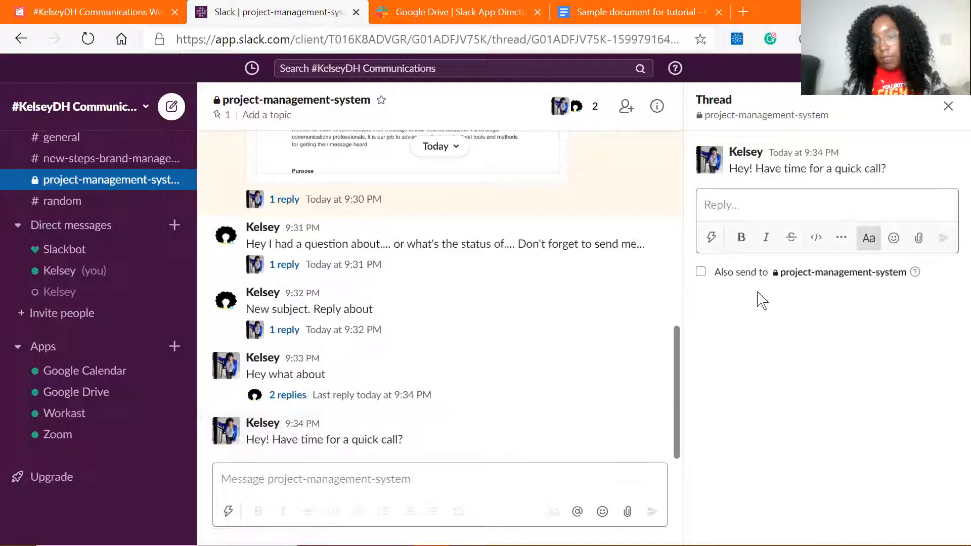
type("S")
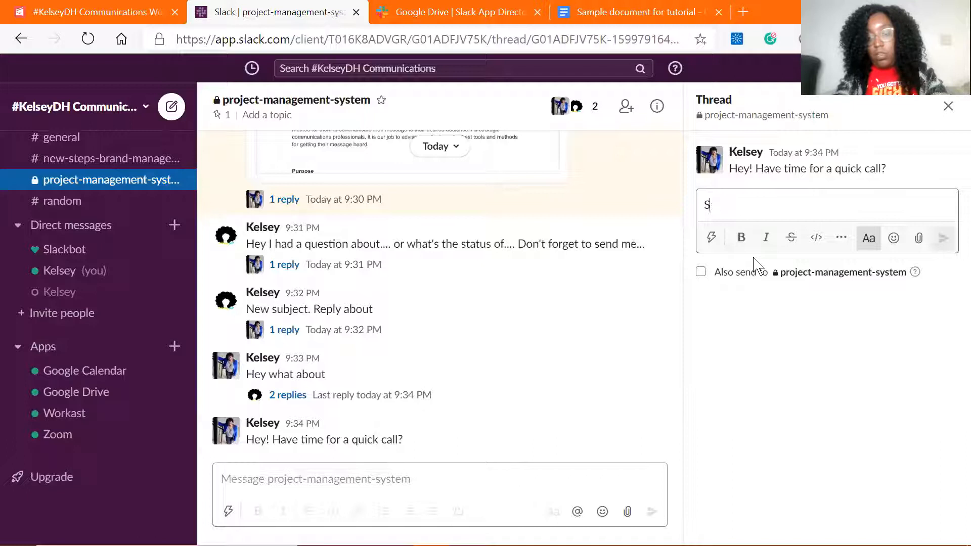
type("ure! How about")
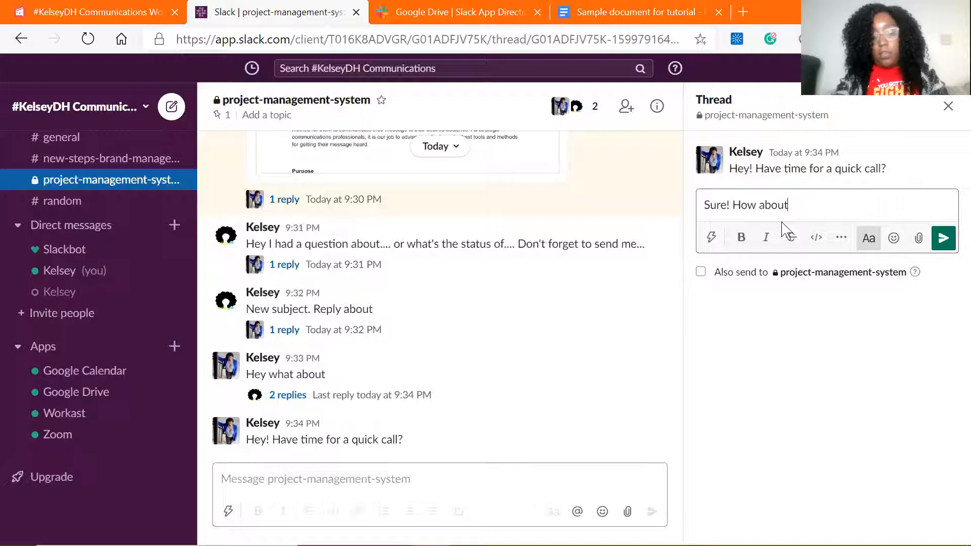
type(" /zoom [")
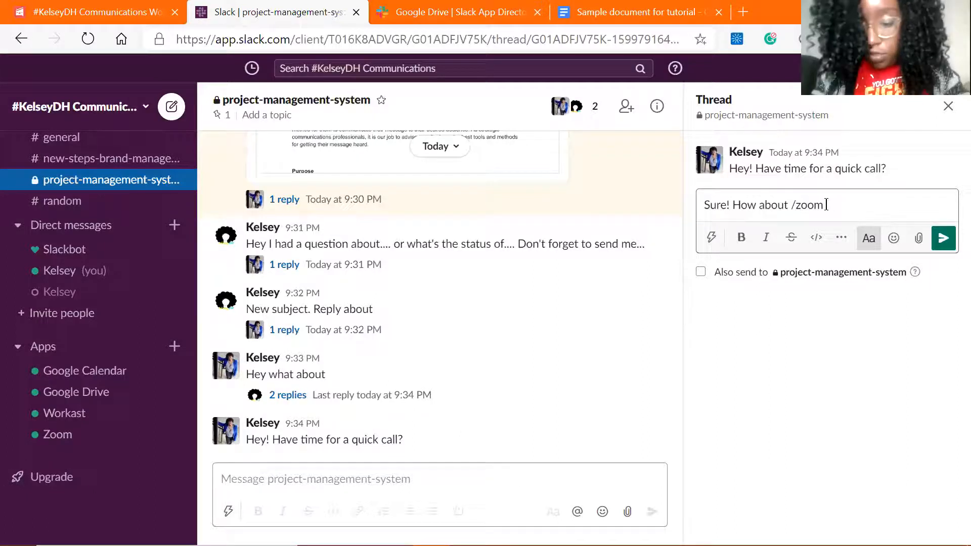
type("catch u")
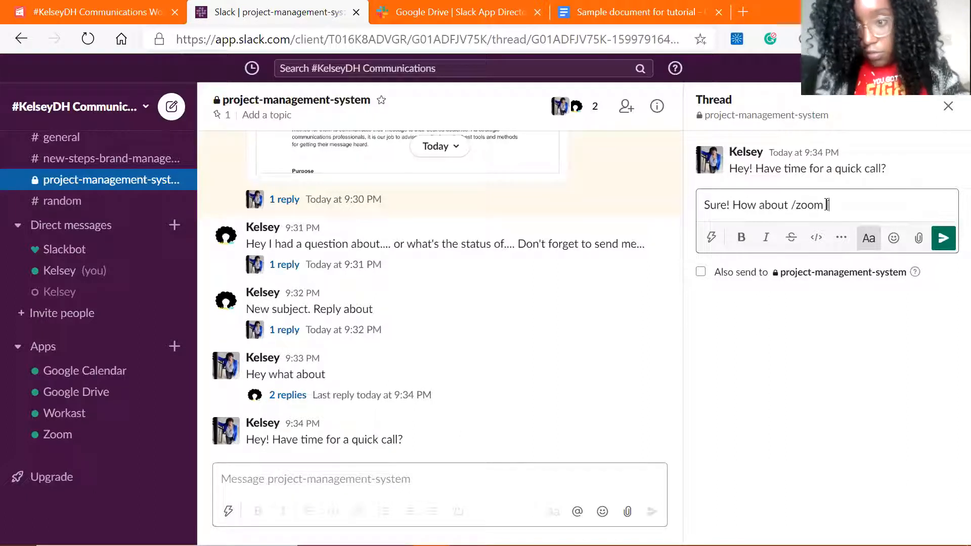
type("p")
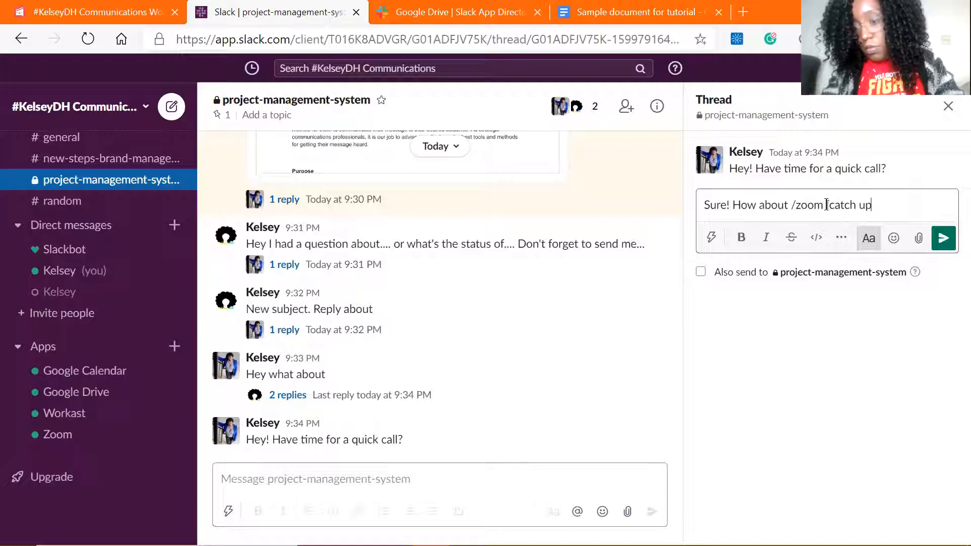
type("] at 7:00")
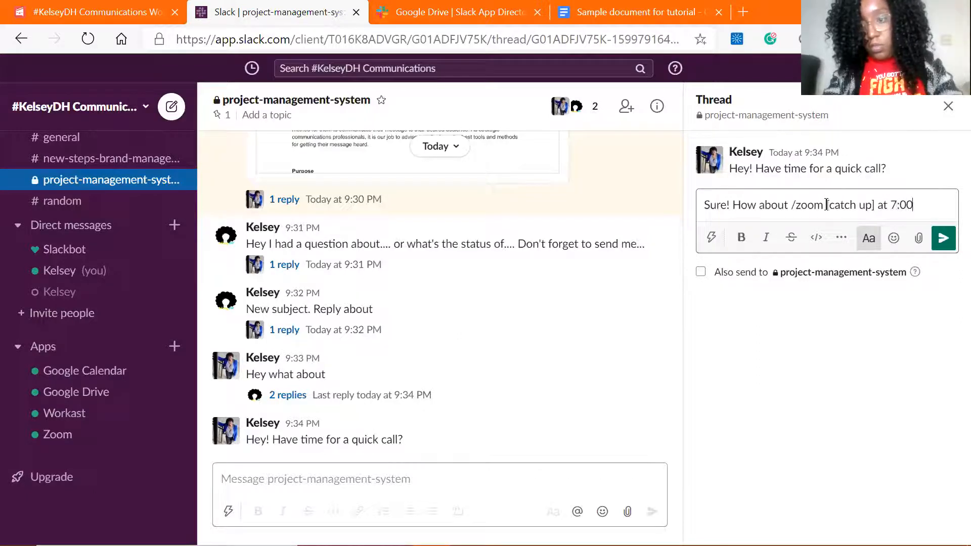
key("Return")
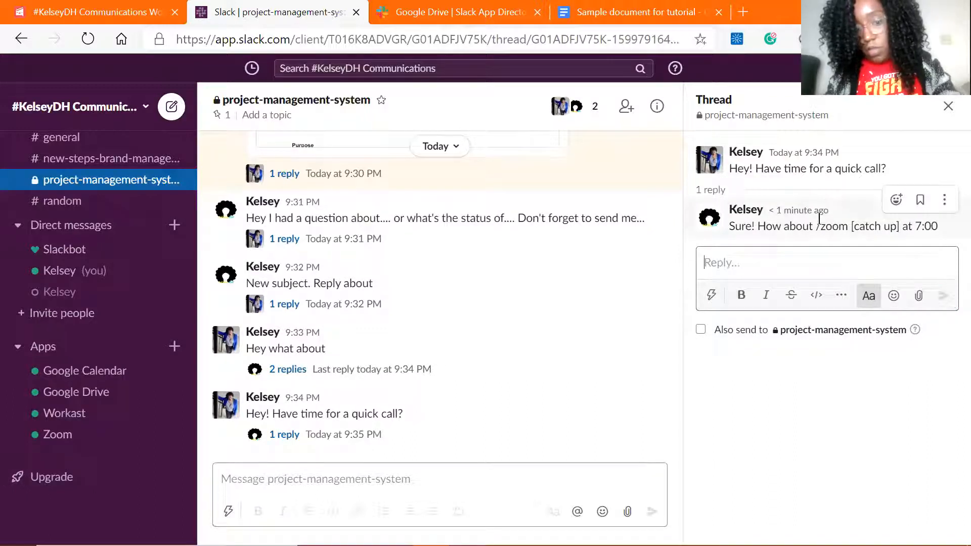
- Draft a message in project-management-system that mentions the other channel member and says "Sure! How about /zoom catch up at 7"
left_click(405, 480)
type("@")
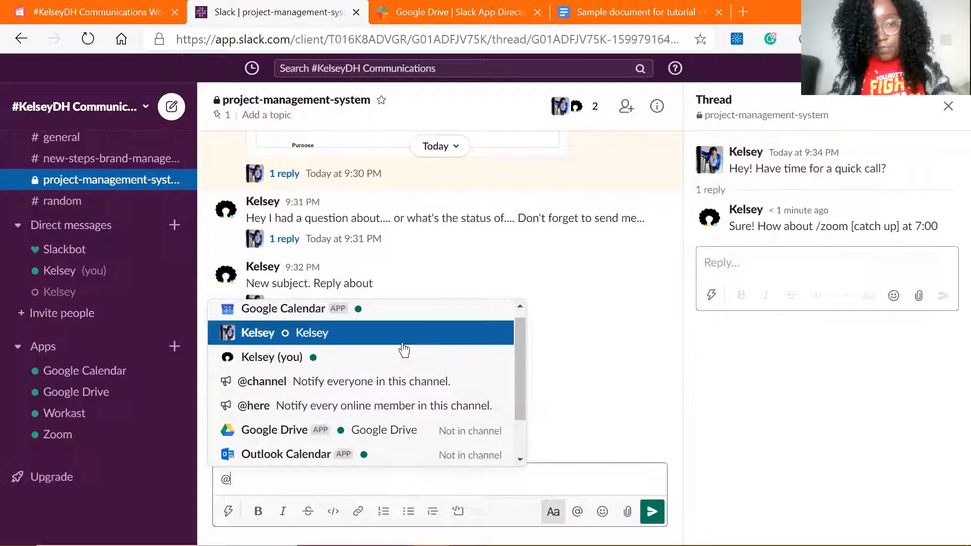
left_click(399, 338)
type("Sure! How a")
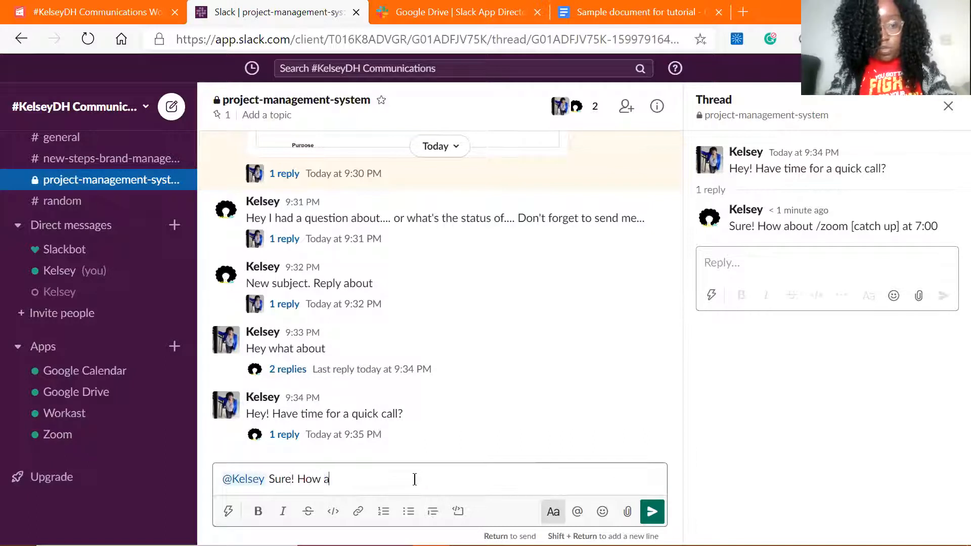
type("bout /z")
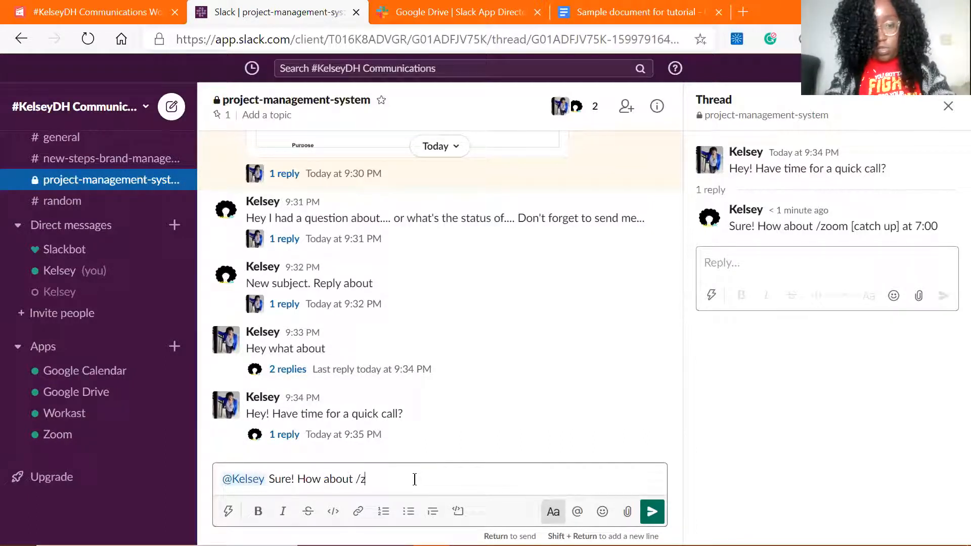
type("oom catch up")
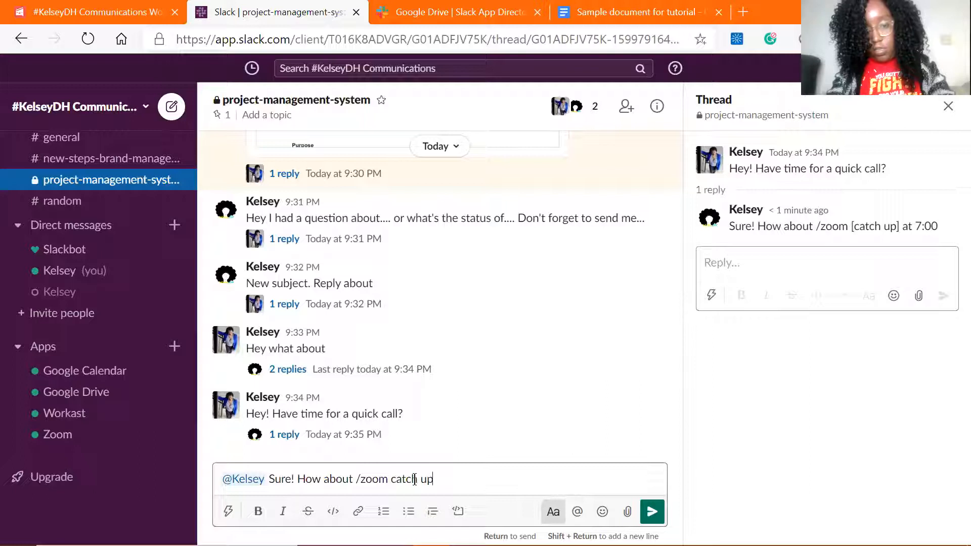
type(" at 7L")
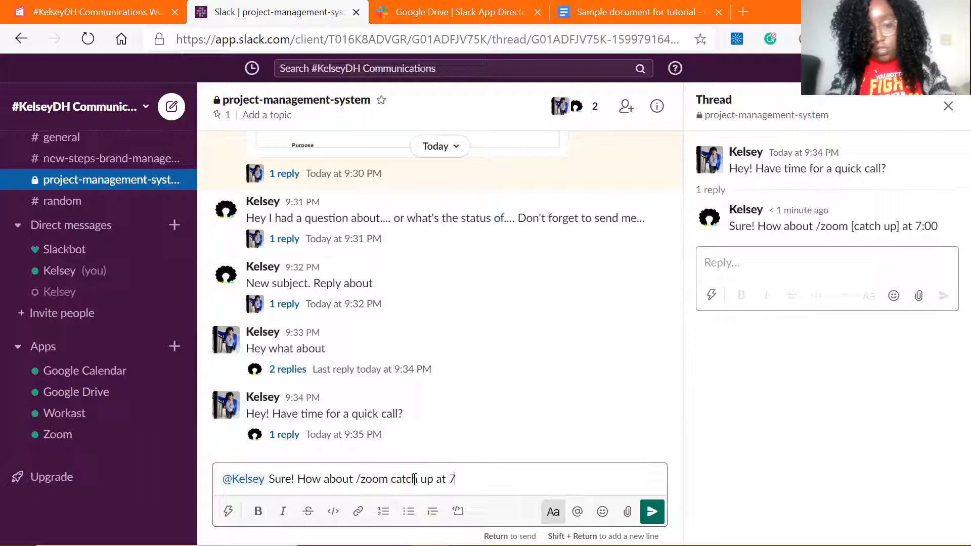
- Rewrite the end of the drafted channel message as "[catch up] at 7:00" and send it
key("BackSpace")
key("BackSpace")
key("ctrl+shift+Left")
key("ctrl+shift+Left")
key("ctrl+shift+Left")
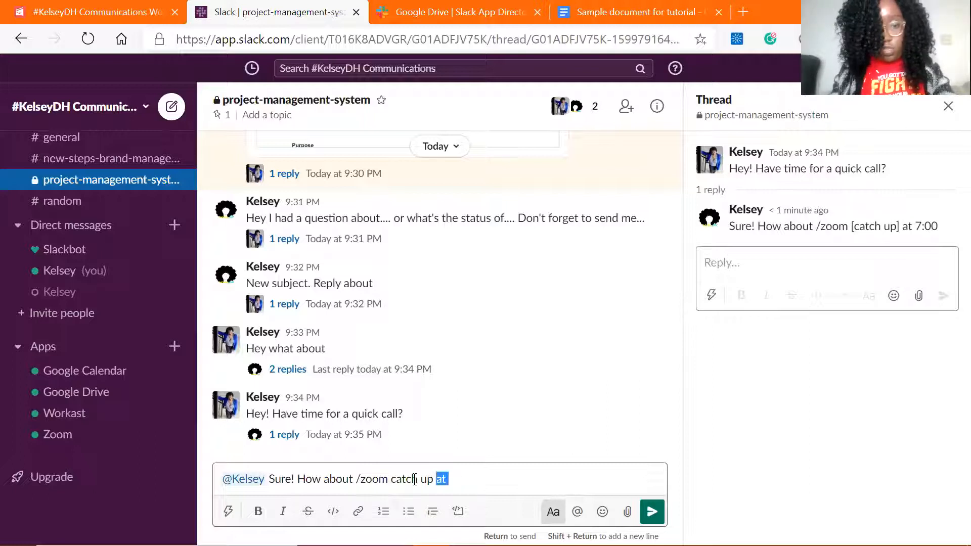
type("[ca")
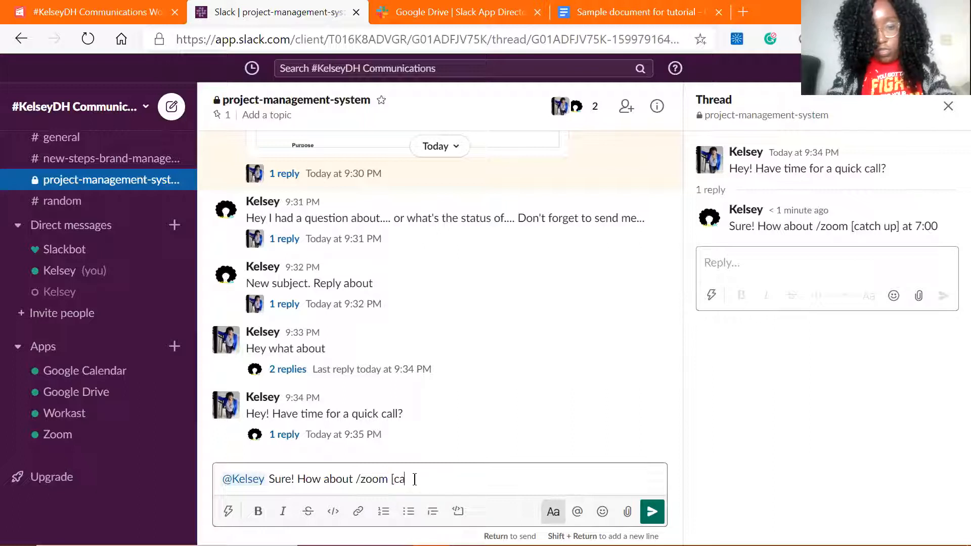
type("tch up]")
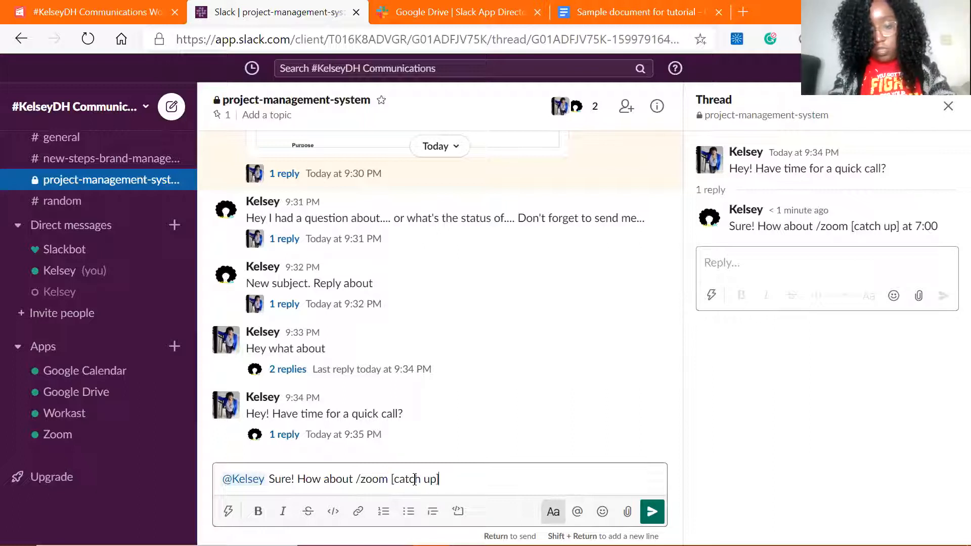
type(" at 7:00")
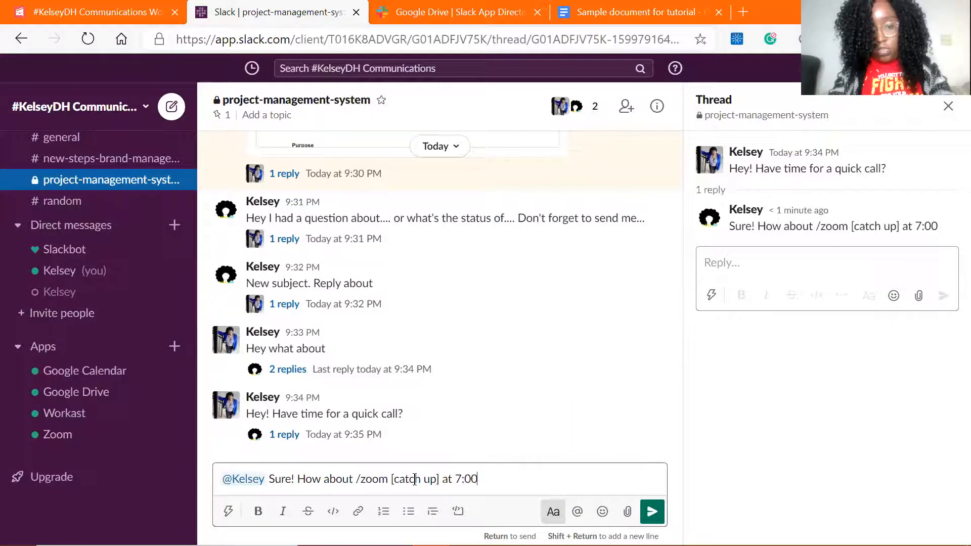
key("Return")
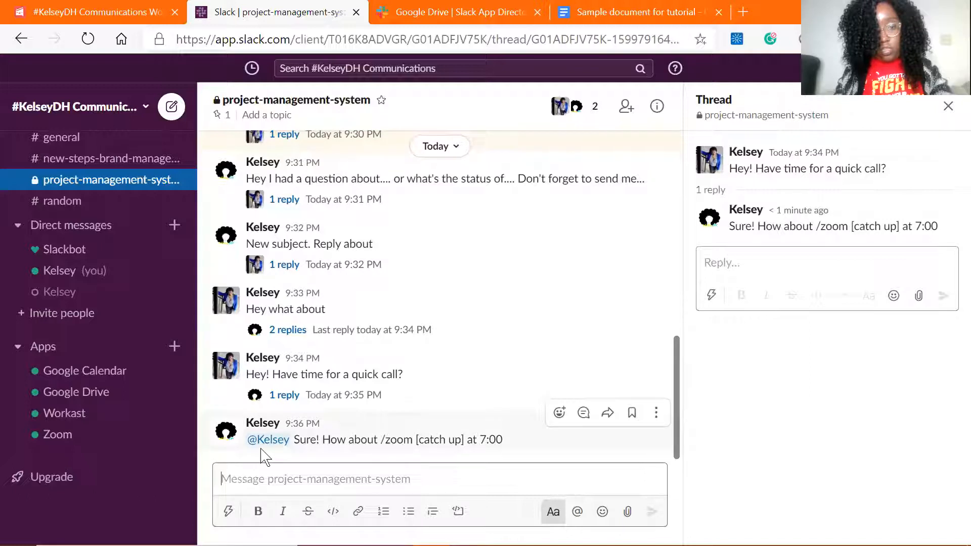
- Check the Zoom app's command list again and return to the project-management-system channel
left_click(133, 444)
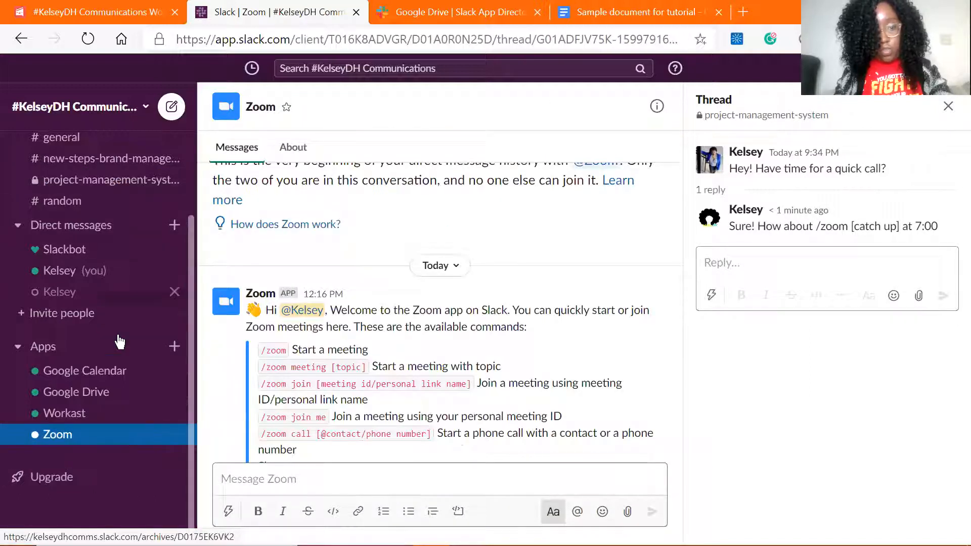
left_click(113, 183)
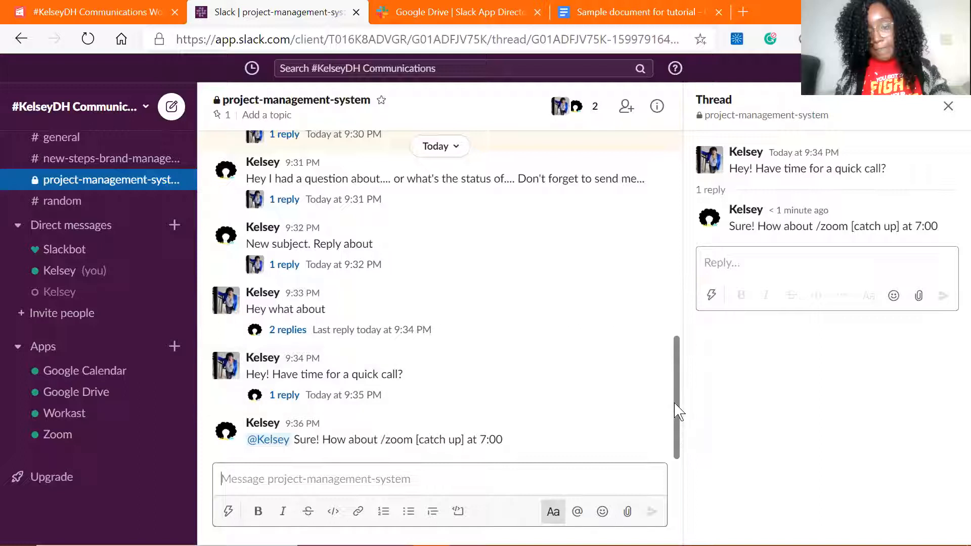
- Examine which workspace apps, including Zoom, can be added to the project-management-system channel, and close the list without adding any
left_click_drag(677, 405, 688, 208)
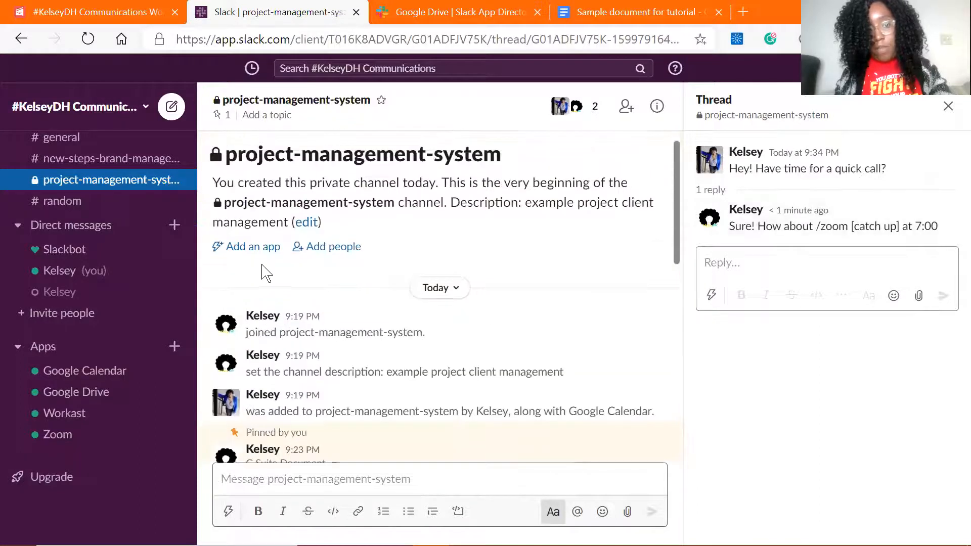
left_click(239, 247)
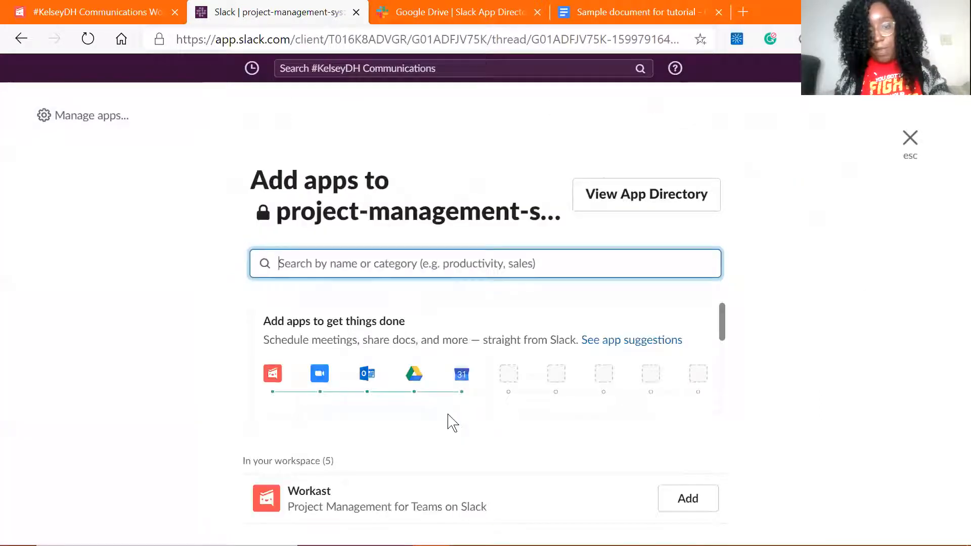
left_click(321, 377)
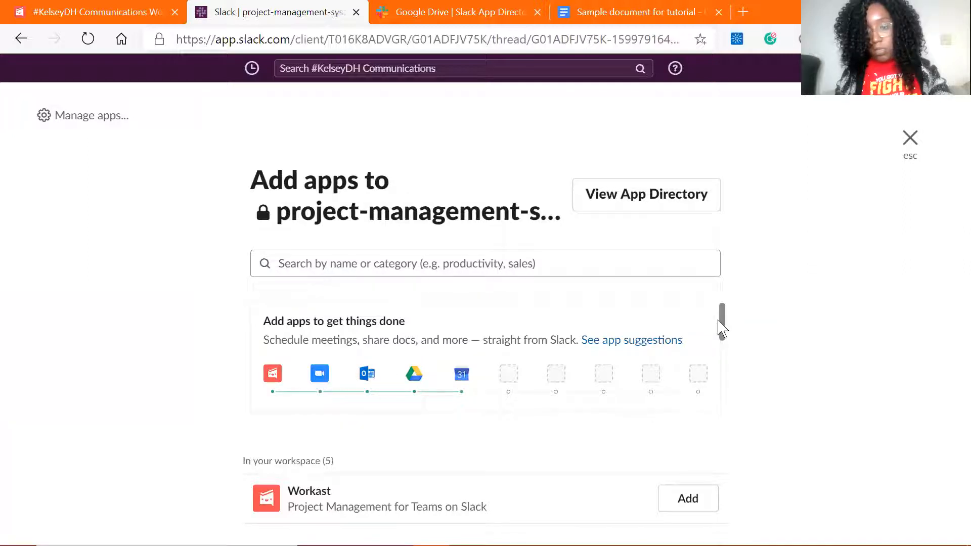
scroll(718, 338, "down", 4)
left_click(697, 332)
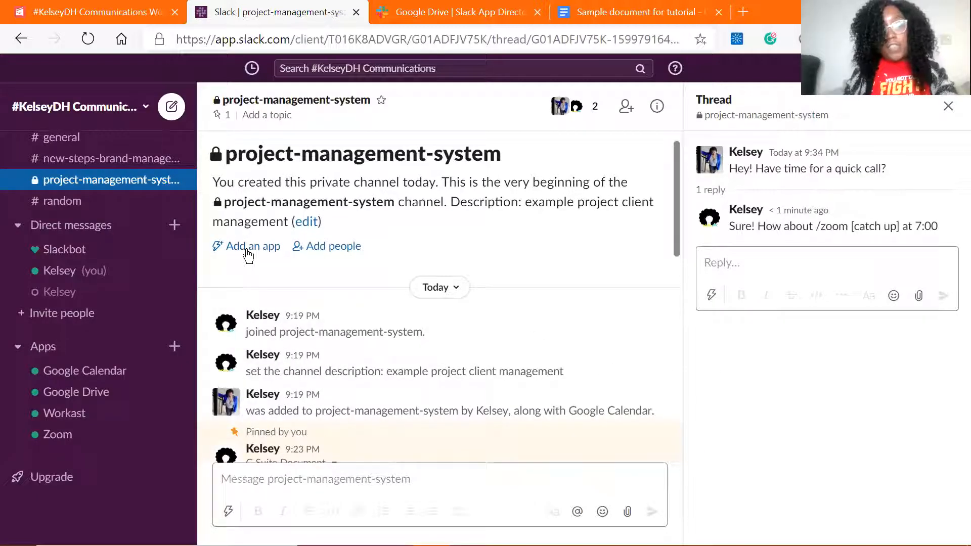
left_click(247, 249)
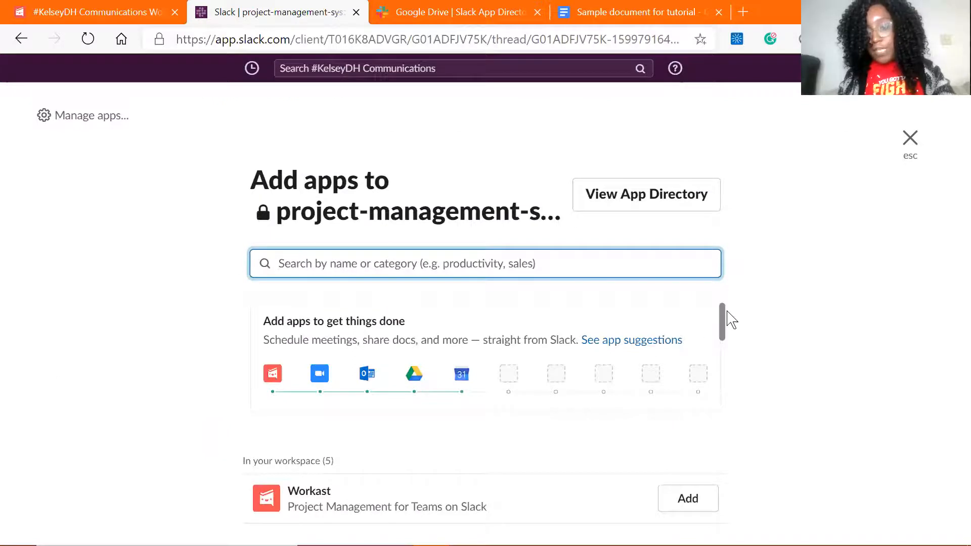
scroll(724, 325, "down", 5)
scroll(723, 341, "up", 1)
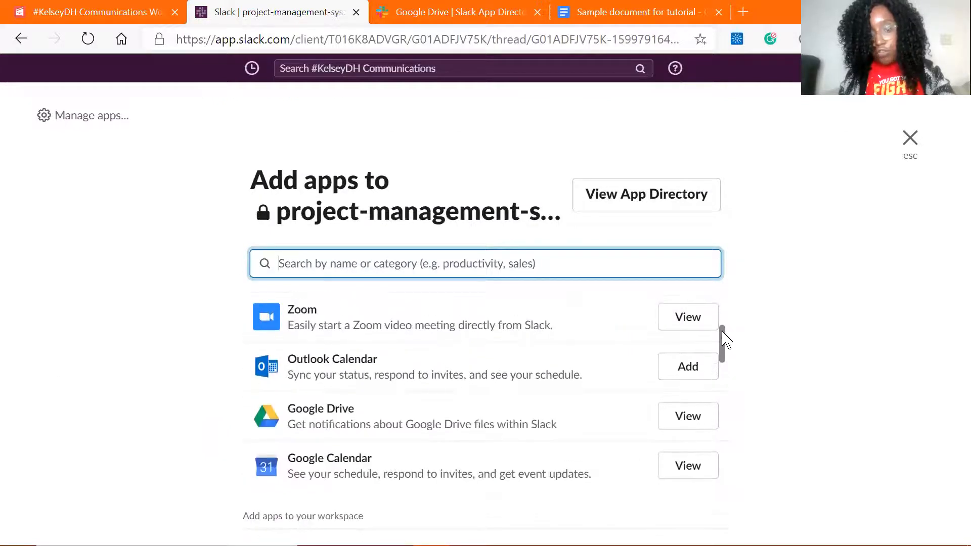
key("Escape")
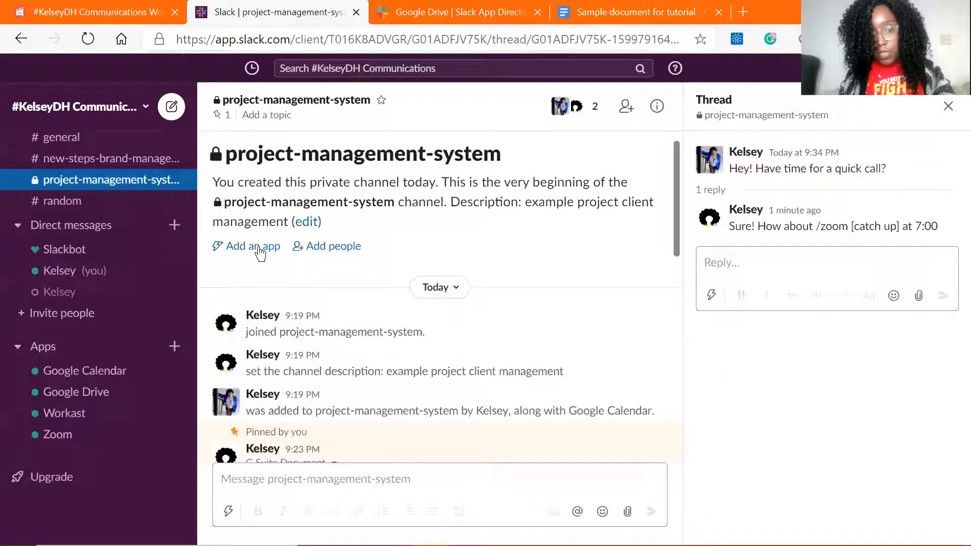
left_click(261, 248)
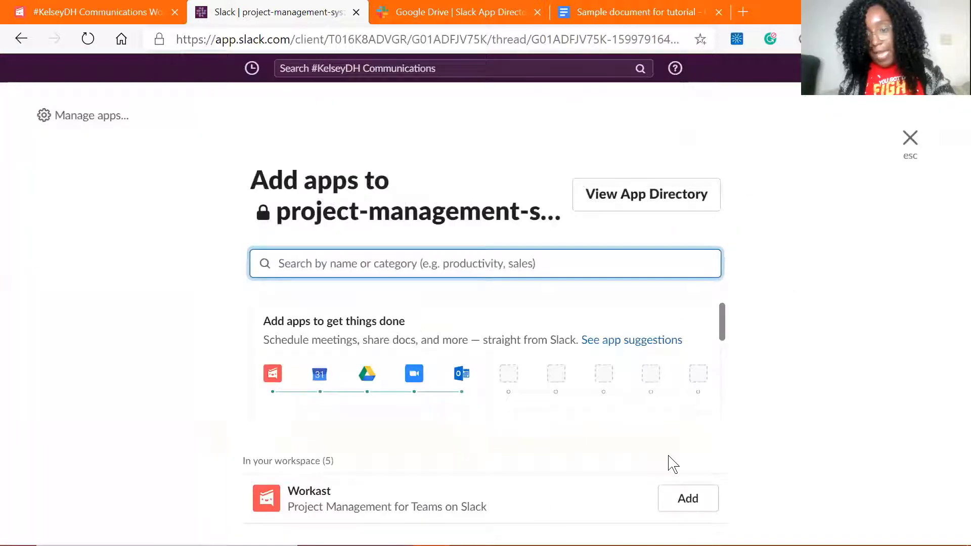
key("Escape")
key("Escape")
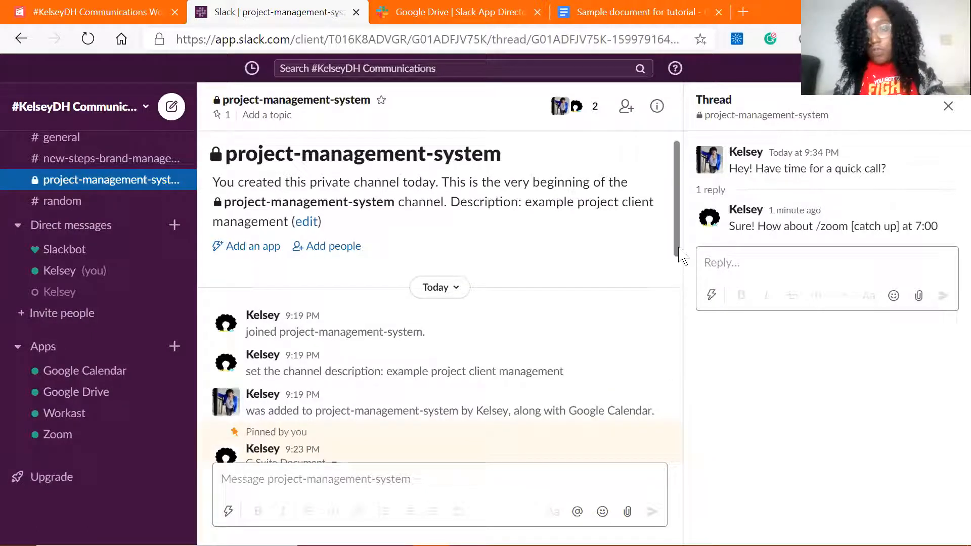
- Delete the reply "Sure! How about /zoom [catch up] at 7:00" from the "Hey! Have time for a quick call?" thread
mouse_move(817, 208)
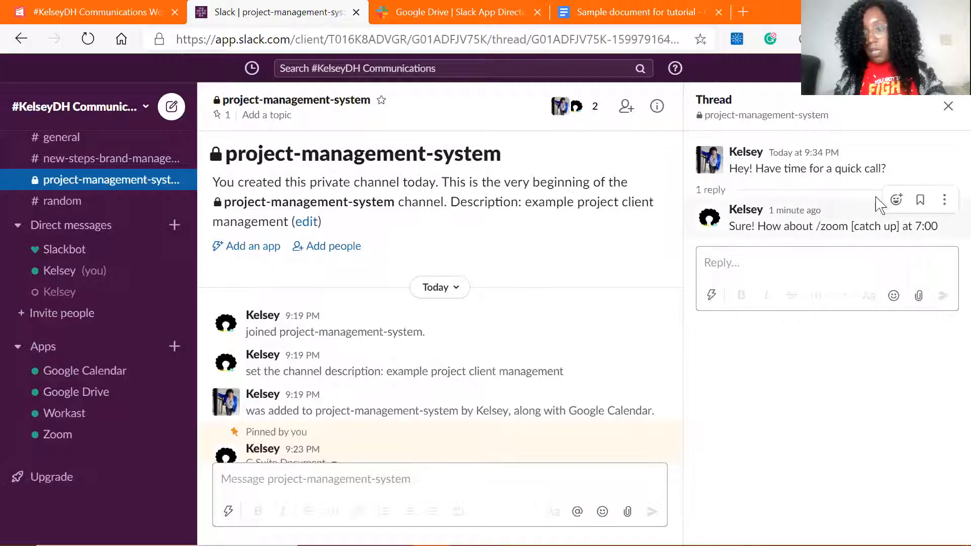
left_click(945, 200)
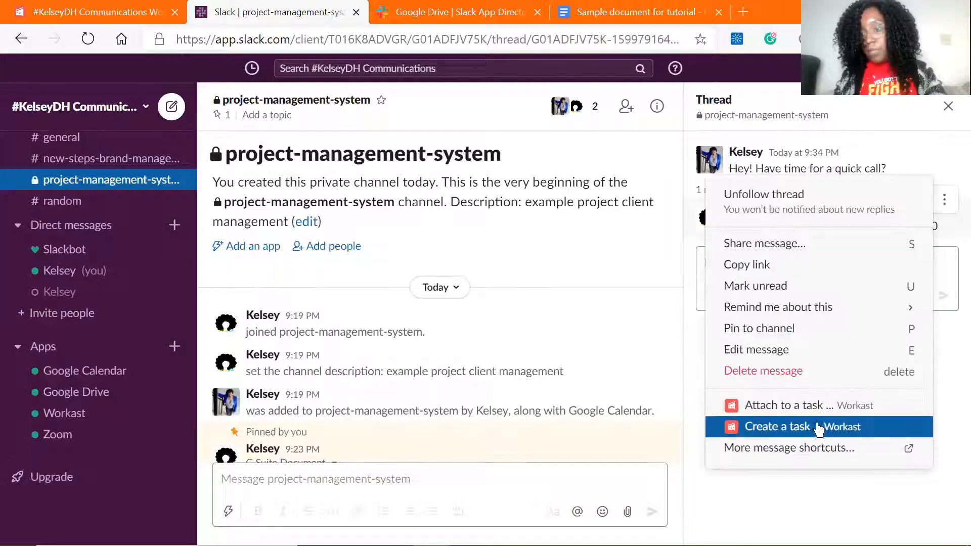
left_click(815, 373)
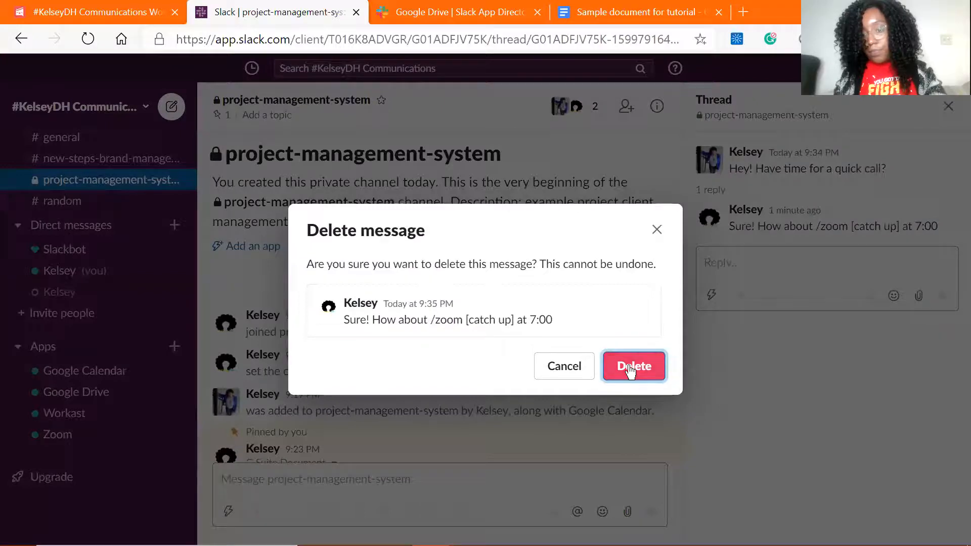
left_click(607, 376)
- Reply "Sure! How about /zoom [catch up] at 7:00" in the "Hey! Have time for a quick call?" thread
left_click(793, 205)
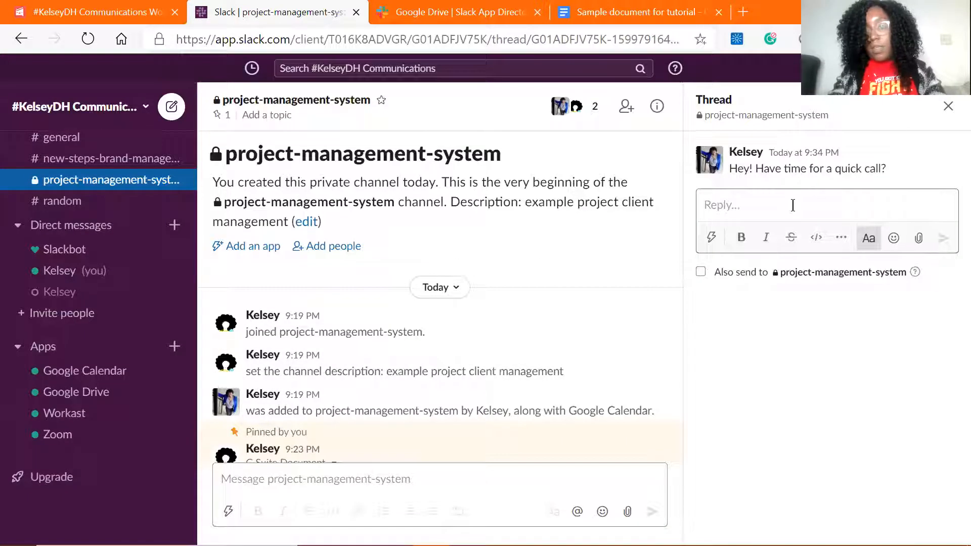
type("Sure!")
type(" /")
type("How ab")
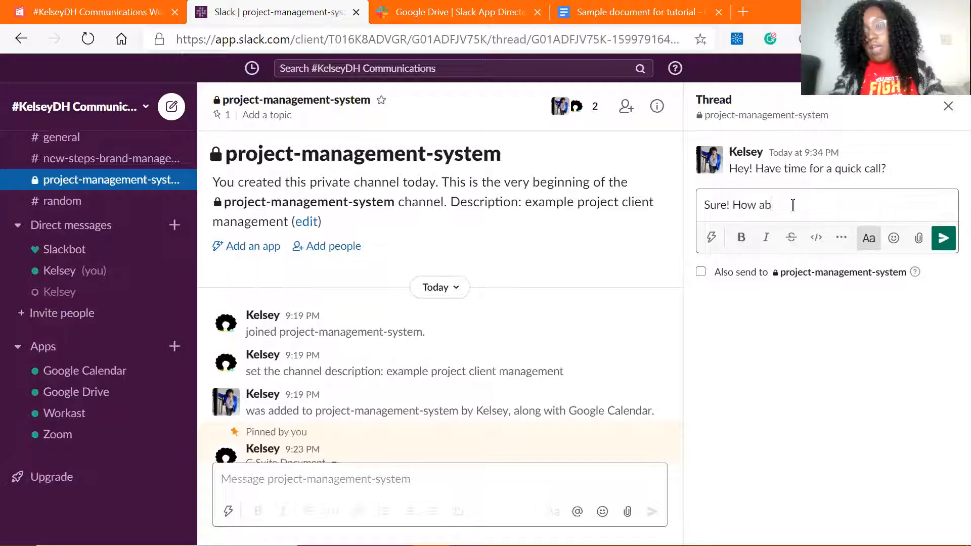
type("out zoom ")
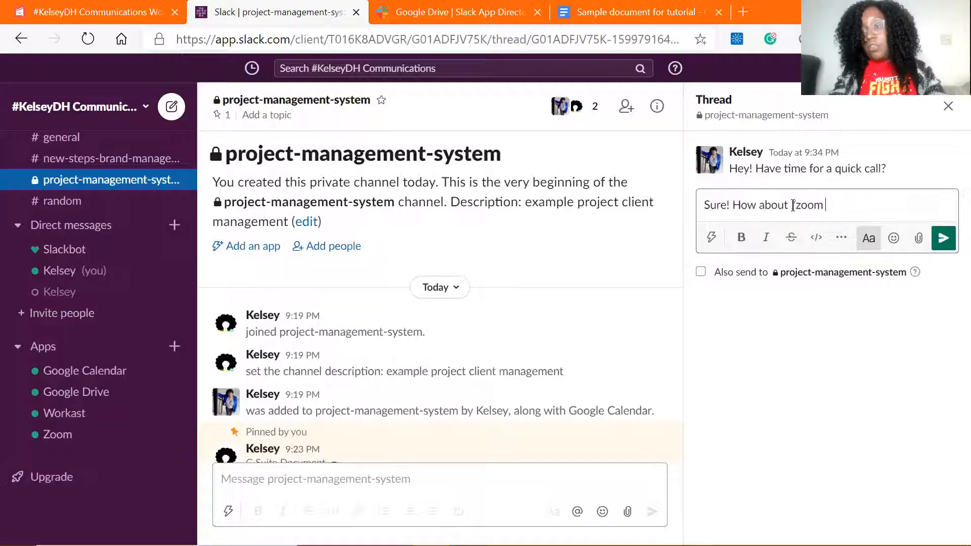
type("[catch")
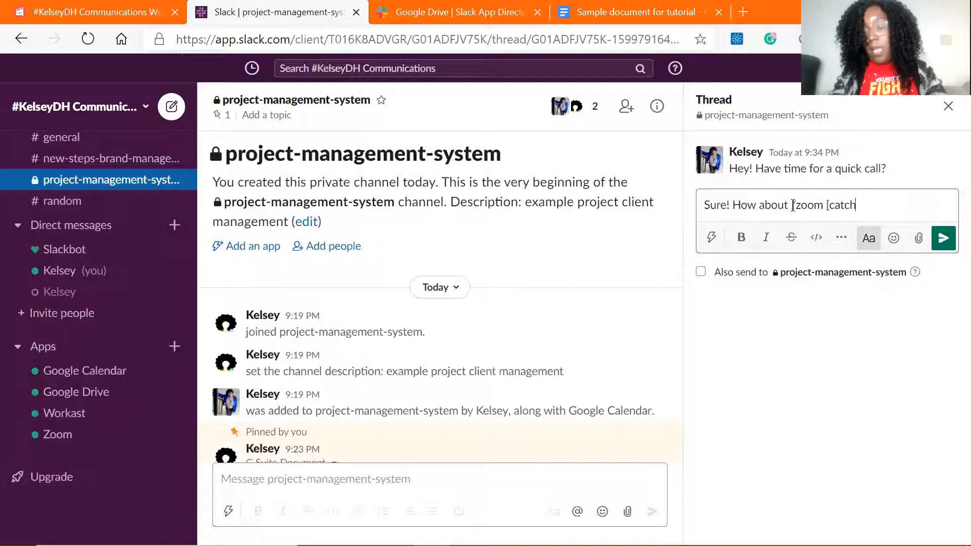
type(" up] at 7:00")
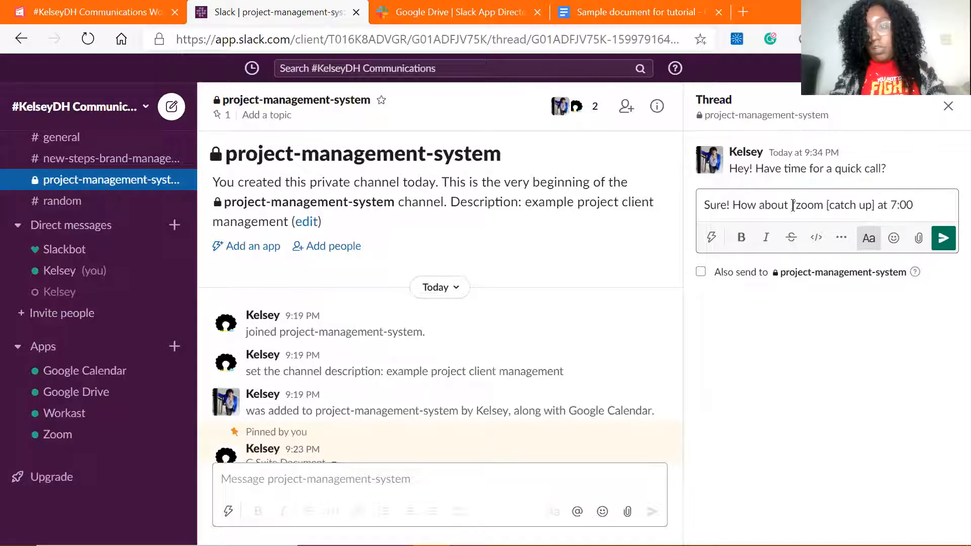
key("Return")
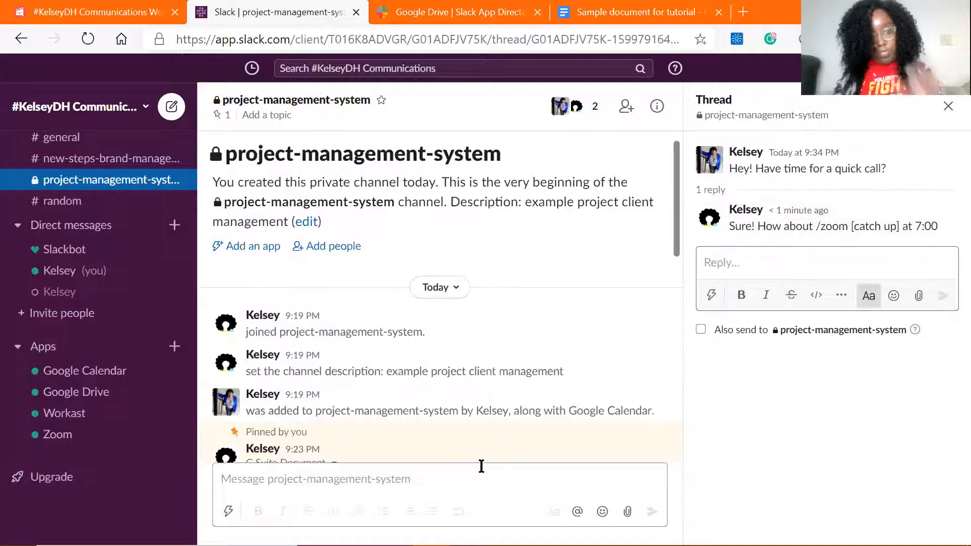
- Send the Zoom slash command "/zoom [catch up] at 7:00" in the project-management-system channel
left_click(451, 478)
type("/")
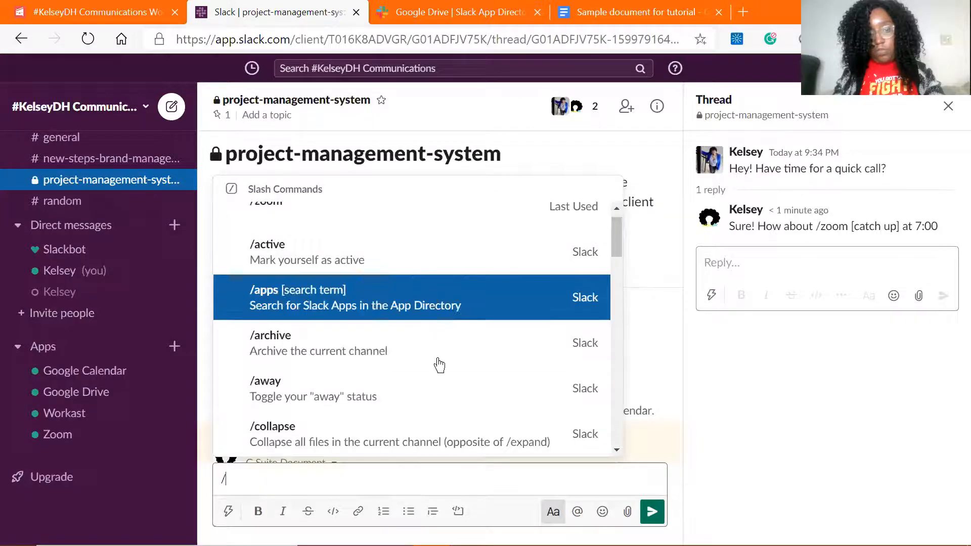
left_click(418, 234)
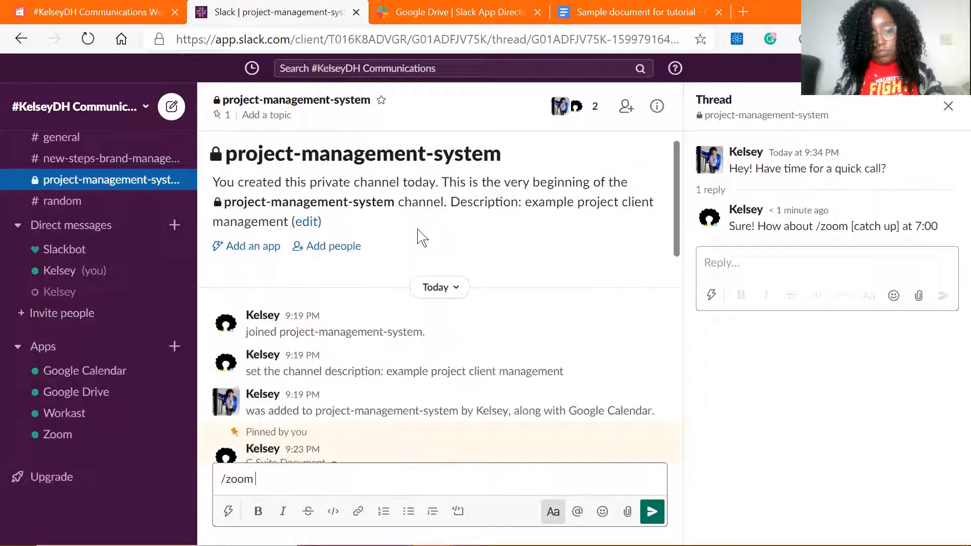
type("[")
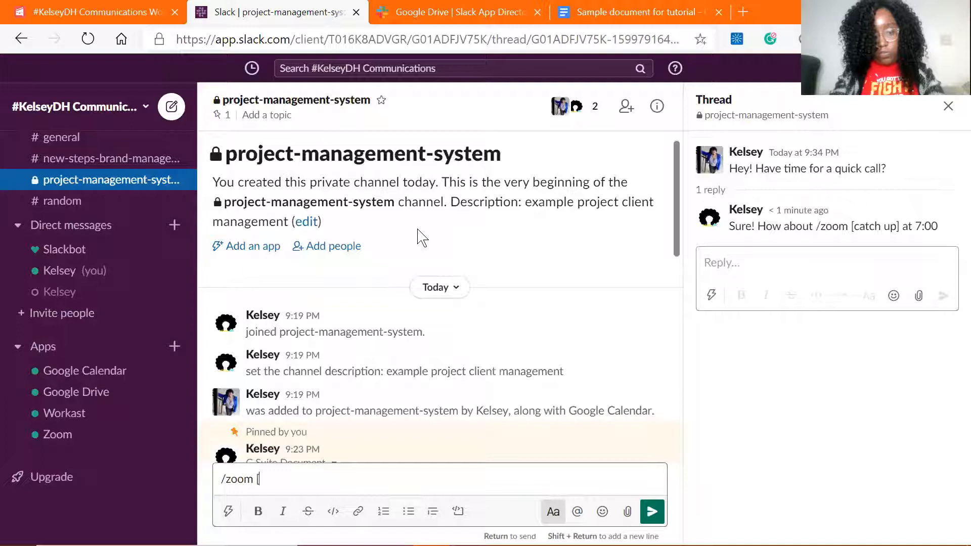
type("catch up] at 7:00")
key("Return")
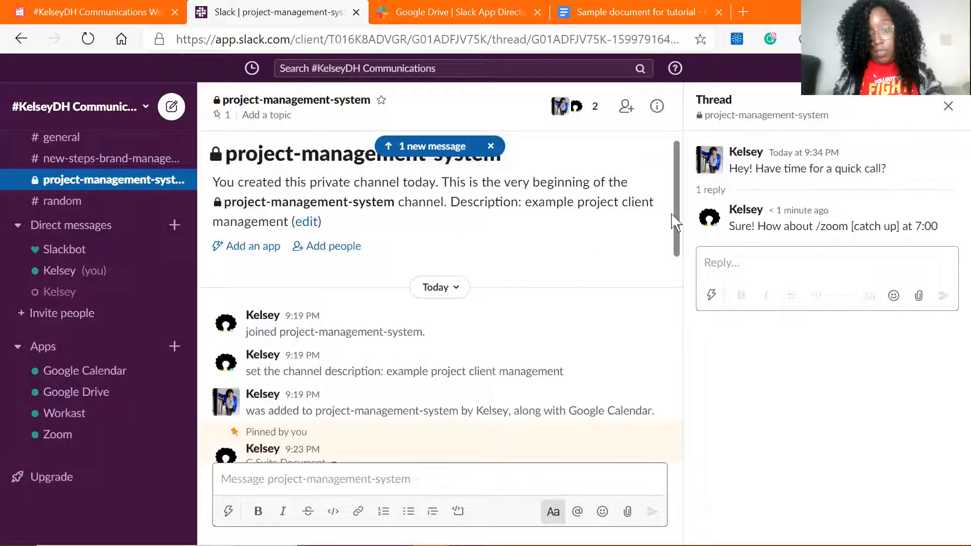
- Remove the "Hey what about" channel message from the saved items
left_click_drag(677, 228, 627, 375)
left_click(628, 378)
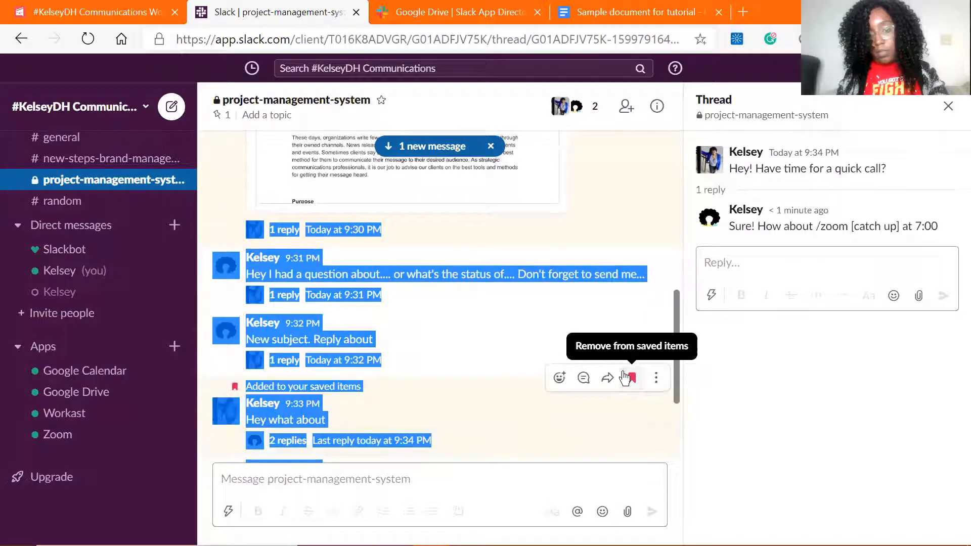
left_click(626, 377)
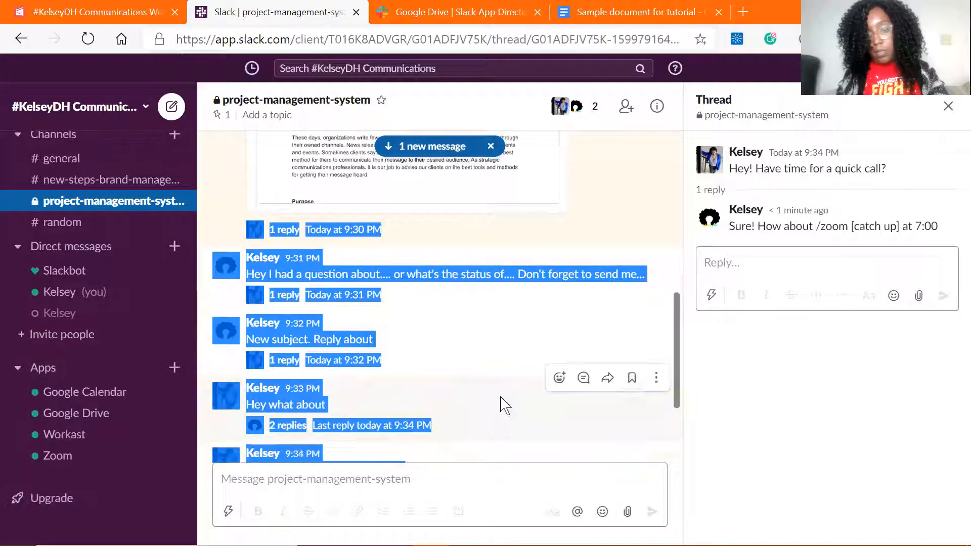
- Expand the full list of available commands in the Zoom app's newest channel message
left_click(514, 350)
scroll(513, 350, "down", 7)
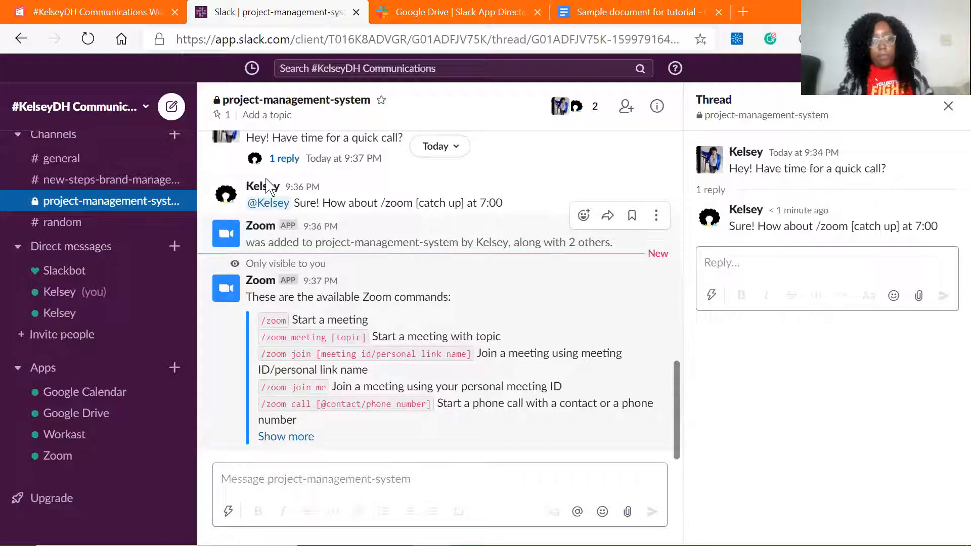
left_click(298, 437)
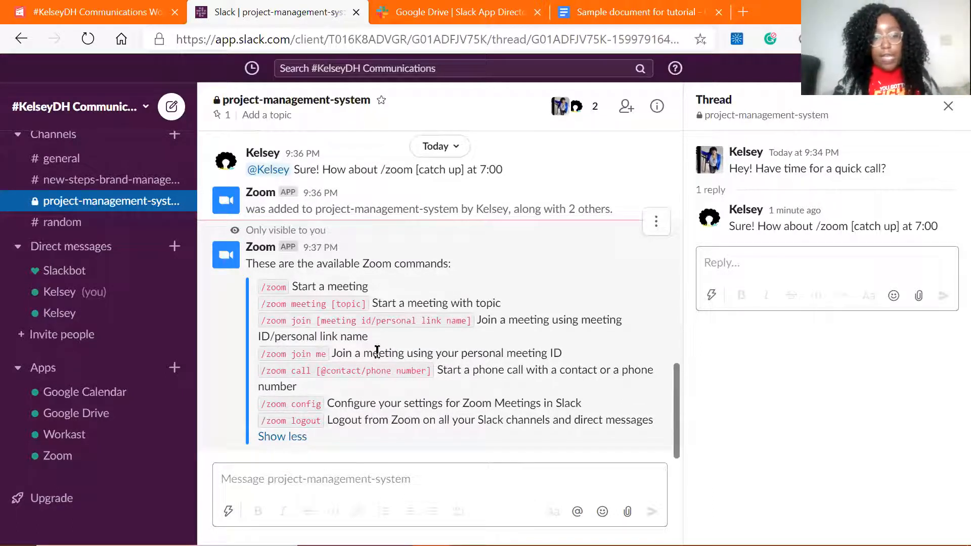
- Send the channel message "Have time for a call tonight (teammate)" with a mention of the teammate before the question mark
left_click(379, 472)
type("H")
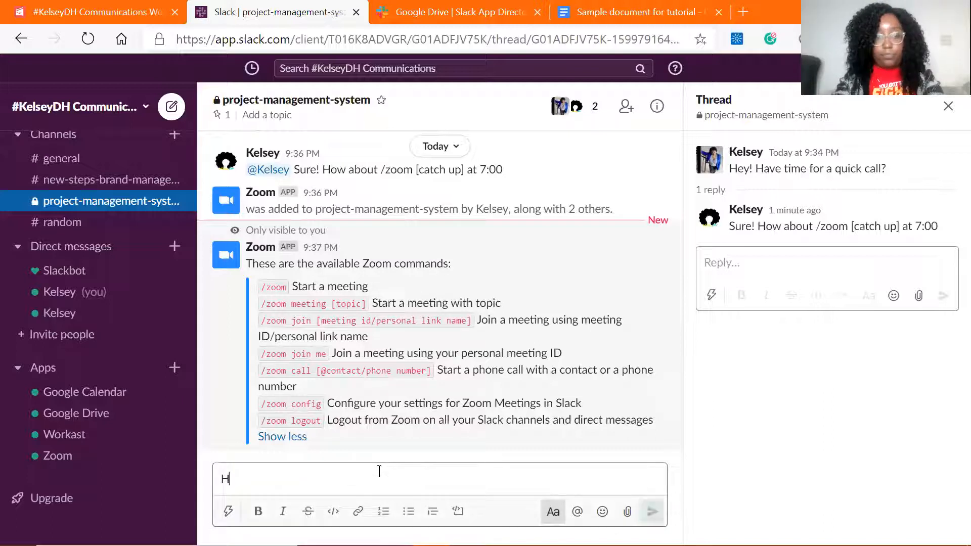
type("ave time for a c")
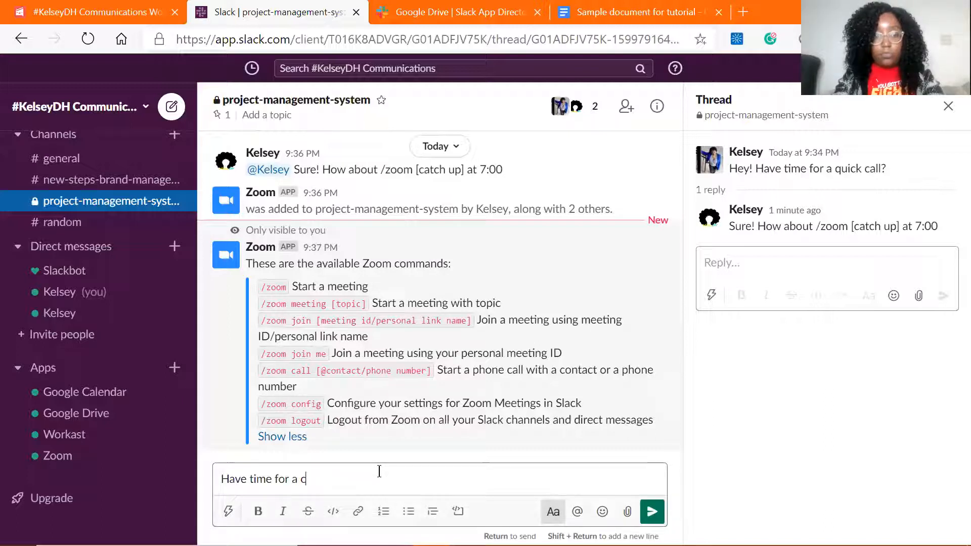
type("all tonight?")
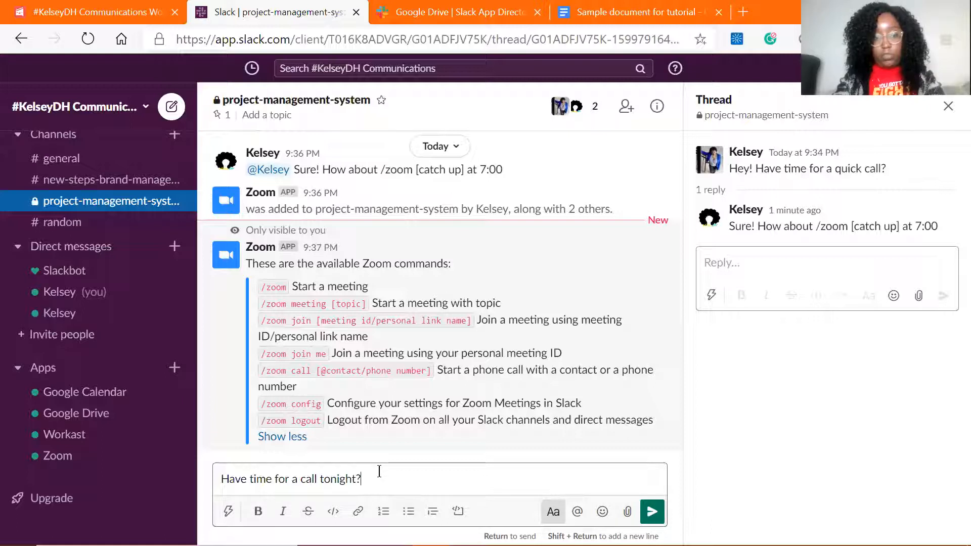
key("ctrl+a")
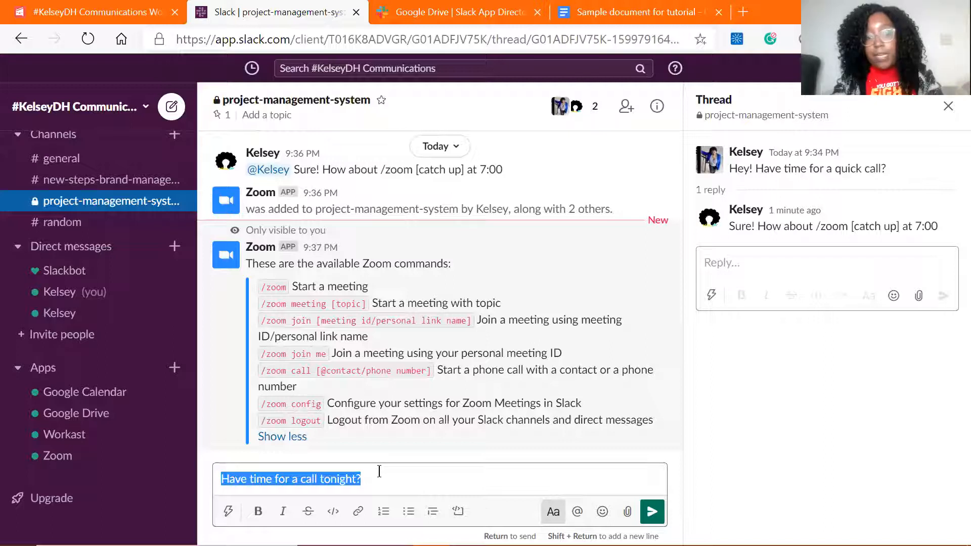
left_click(379, 472)
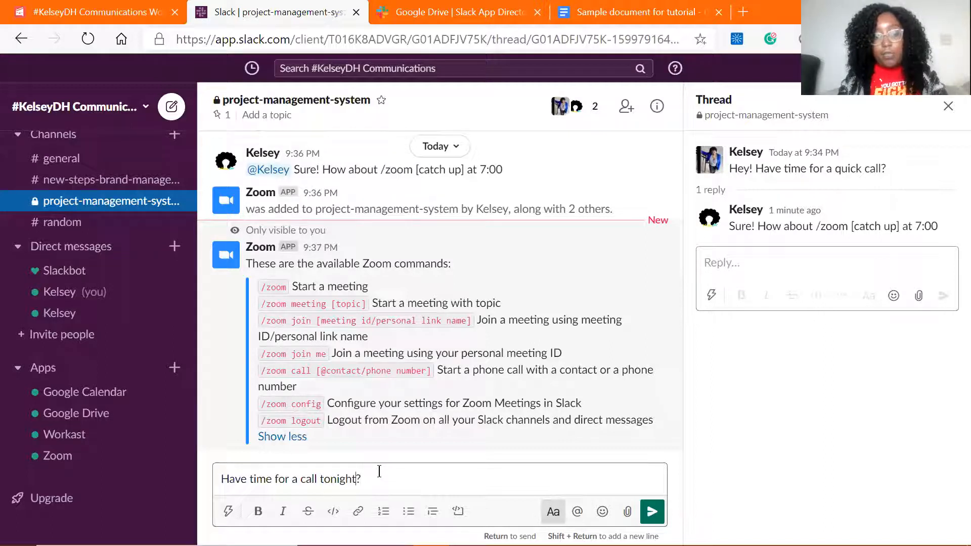
key("Left")
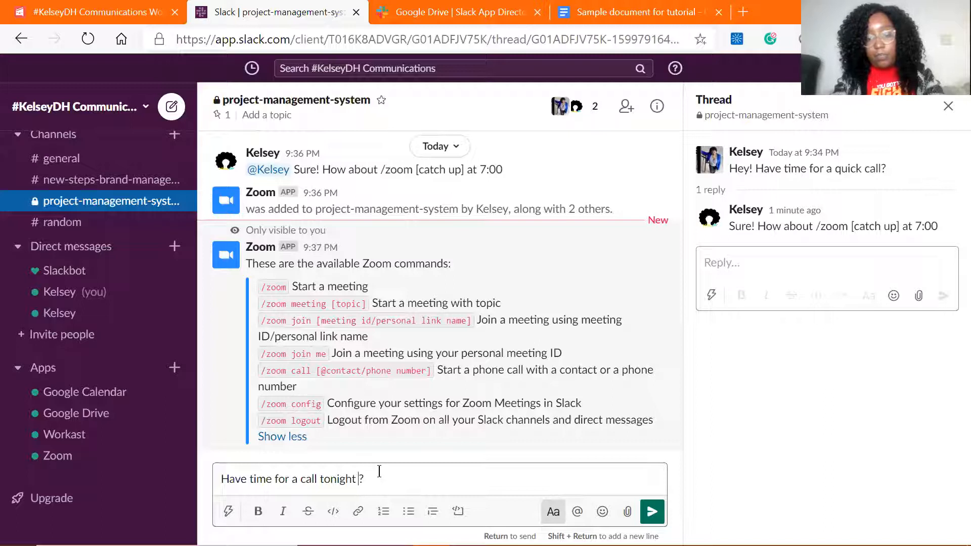
type("(teammate)")
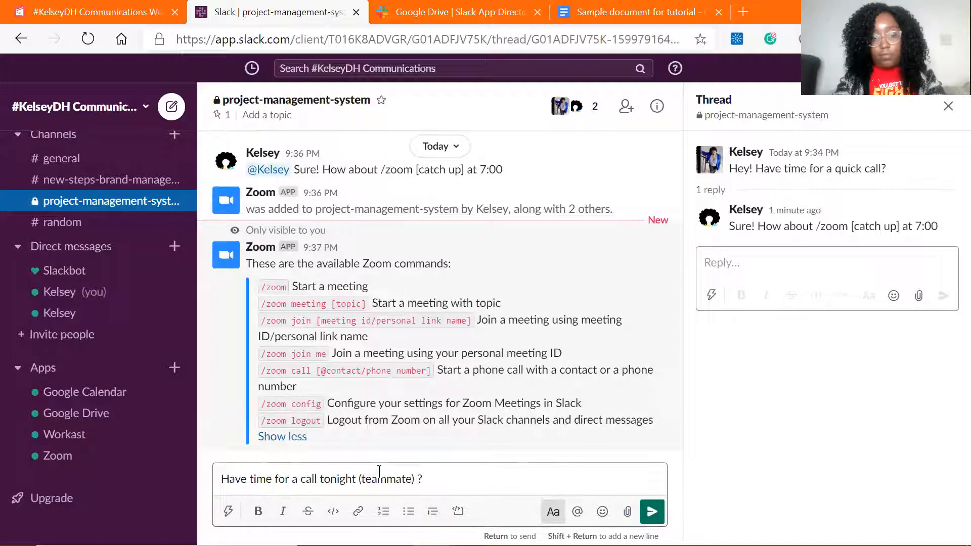
type(" @Kel")
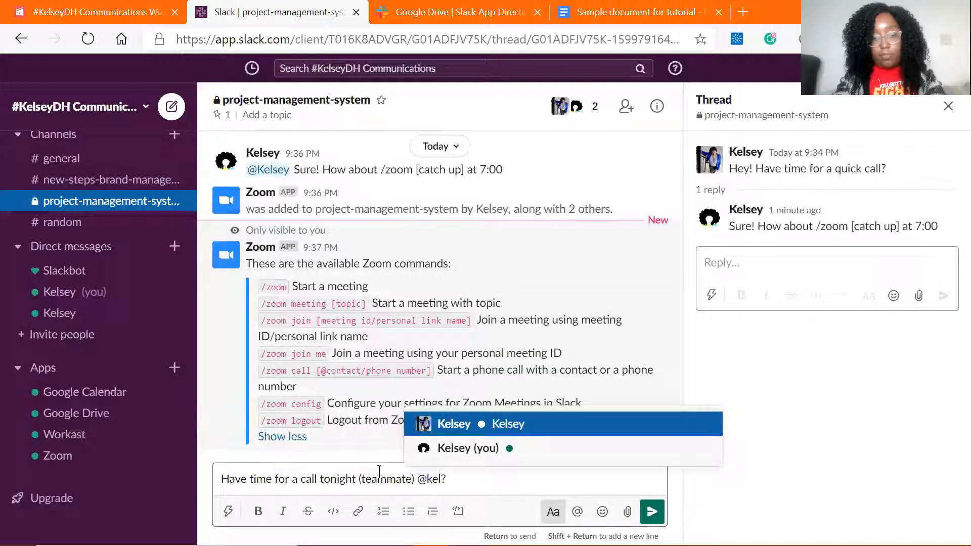
key("Return")
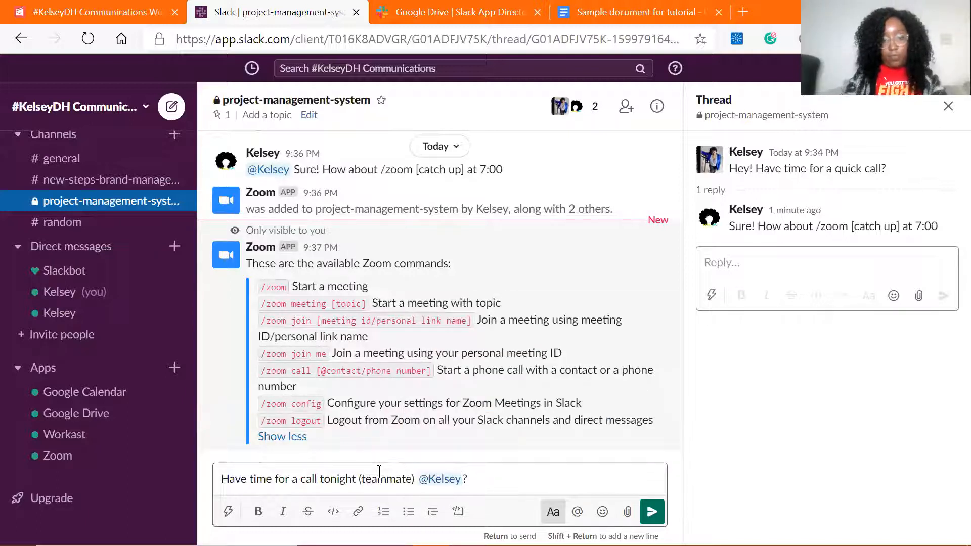
left_click(652, 512)
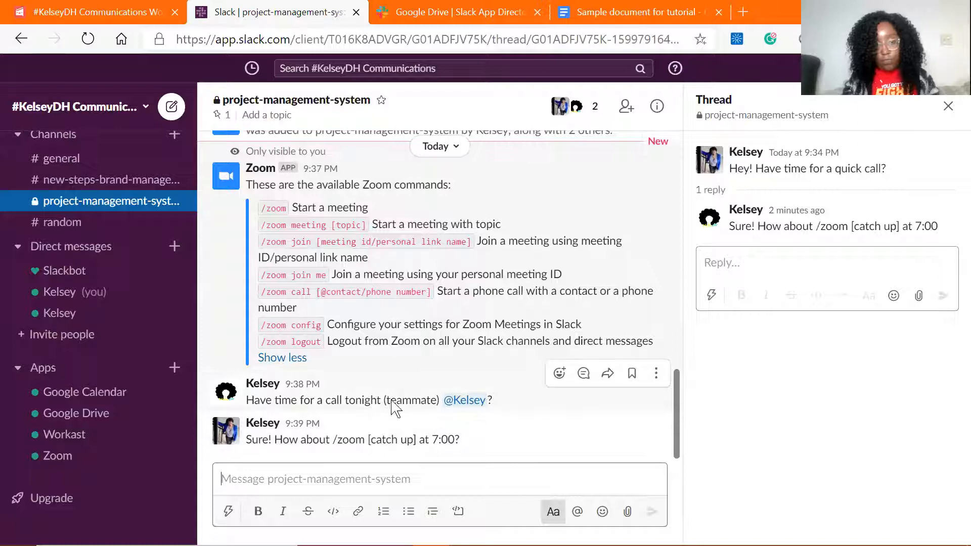
- Send the slash command "/zoom [catch up]" in the channel and toggle the full view of the Zoom command list
left_click(415, 439)
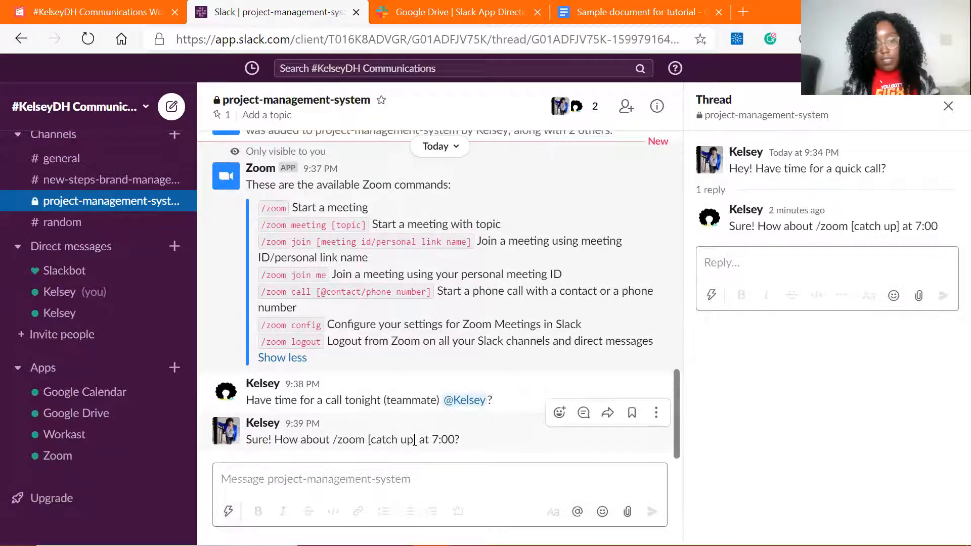
left_click(370, 473)
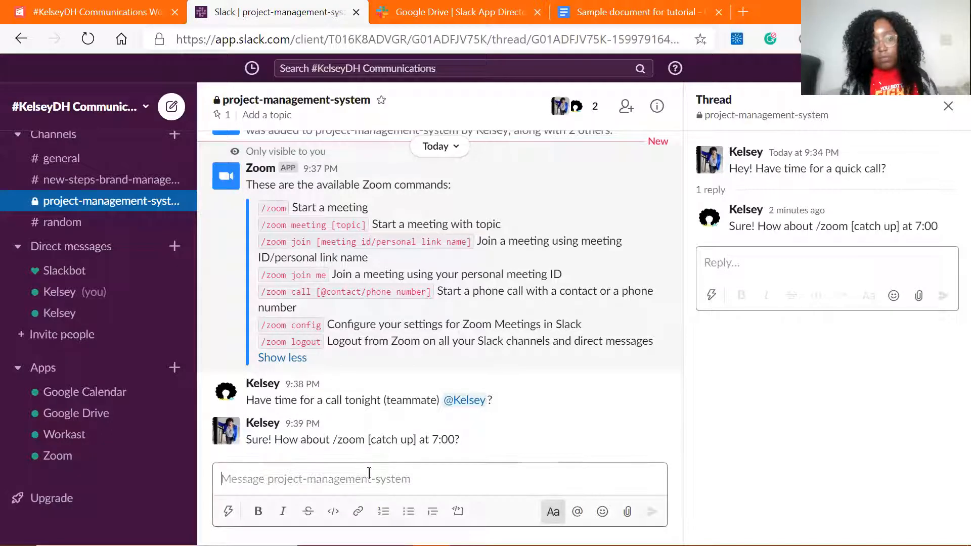
type("z")
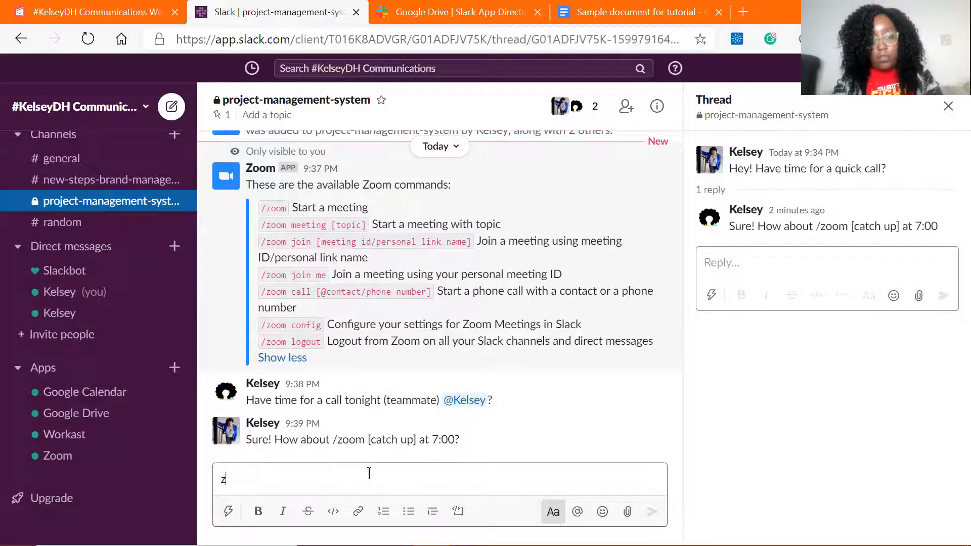
key("BackSpace")
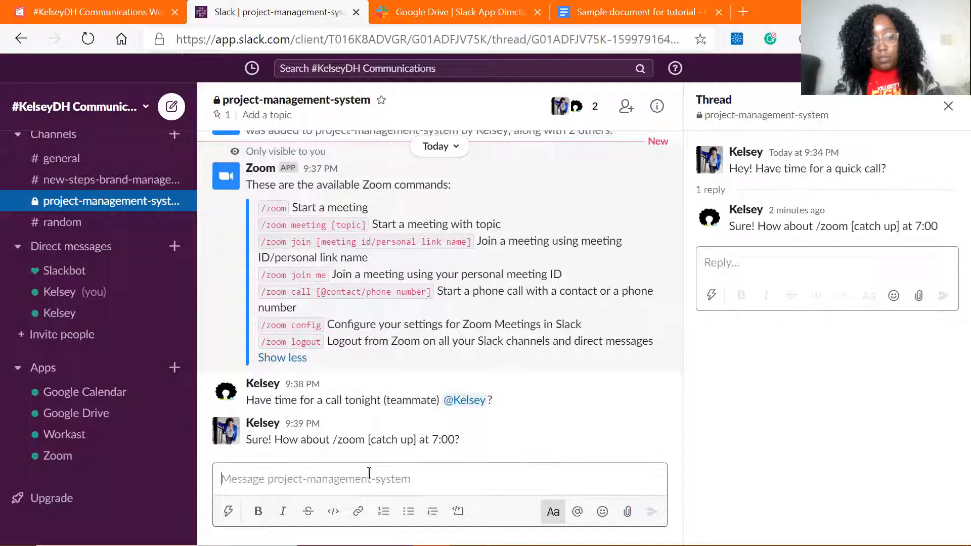
type("z")
key("BackSpace")
type("/")
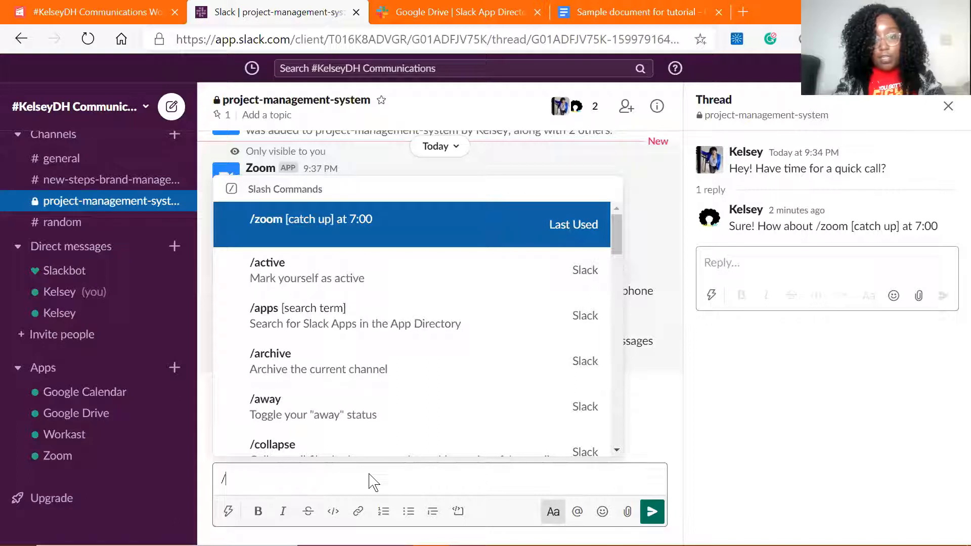
type("zoom ")
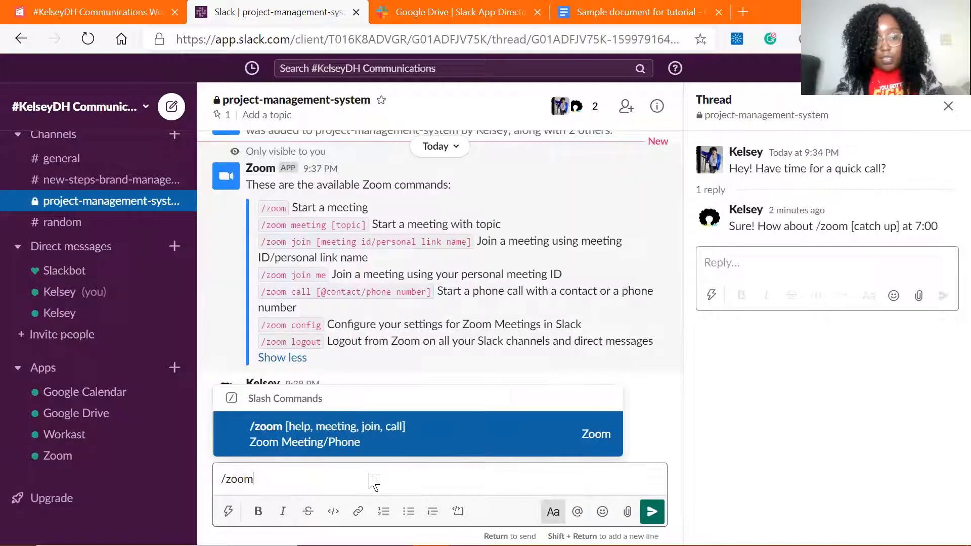
type("[c")
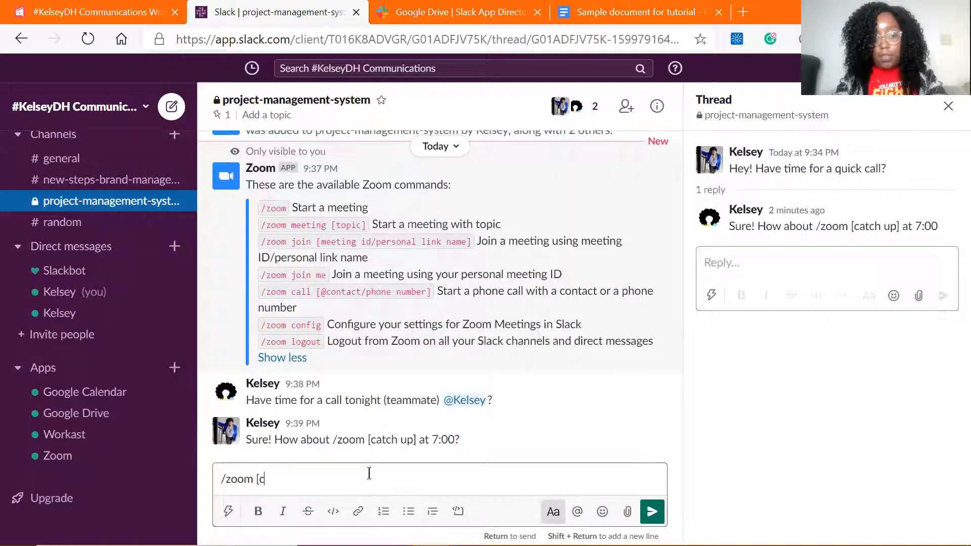
type("atch up]")
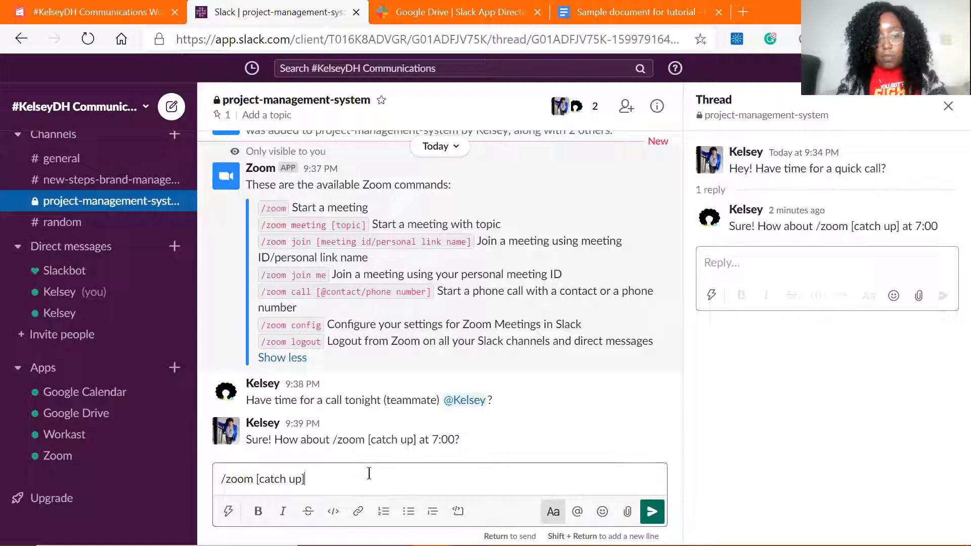
key("Return")
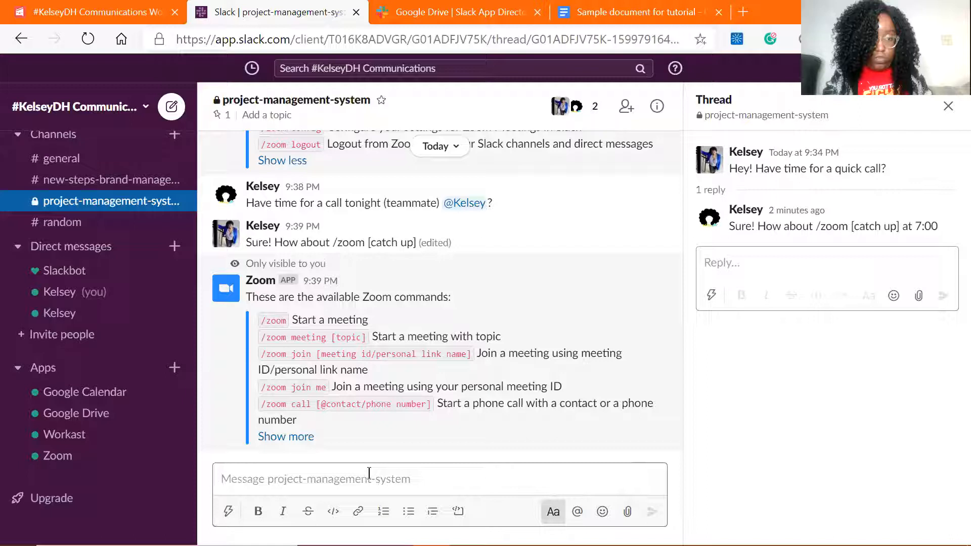
left_click(299, 438)
left_click(299, 438)
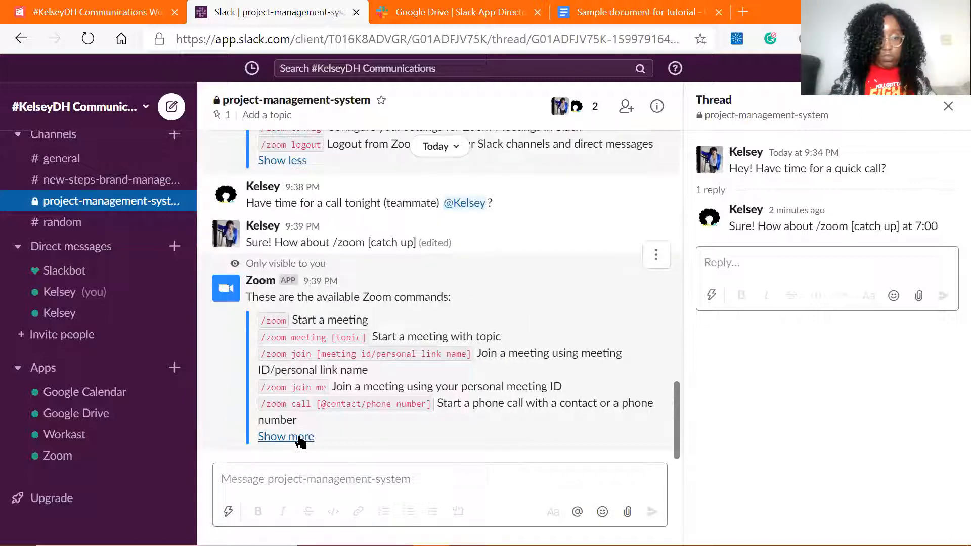
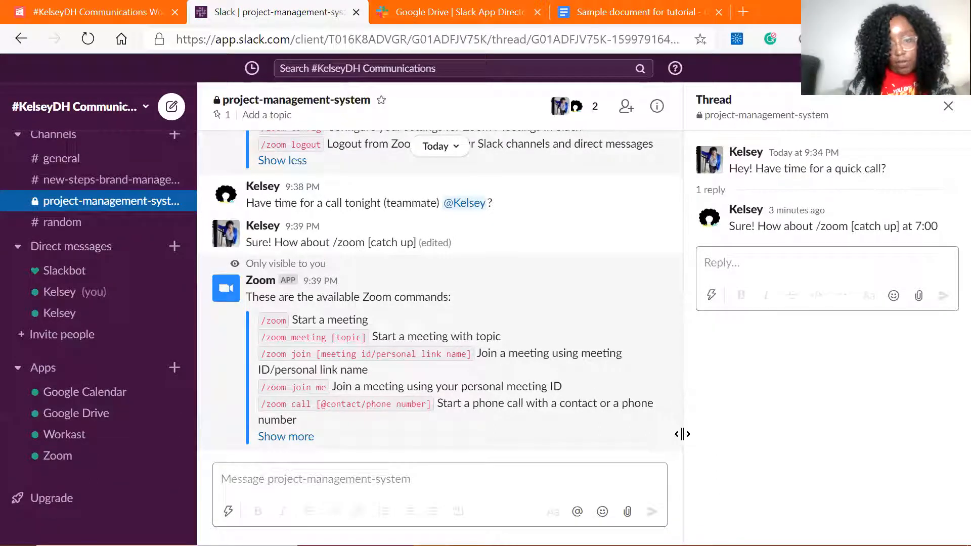
- Send the slash command "/zoom [catch up]" once more in the project-management-system channel
left_click_drag(676, 433, 675, 470)
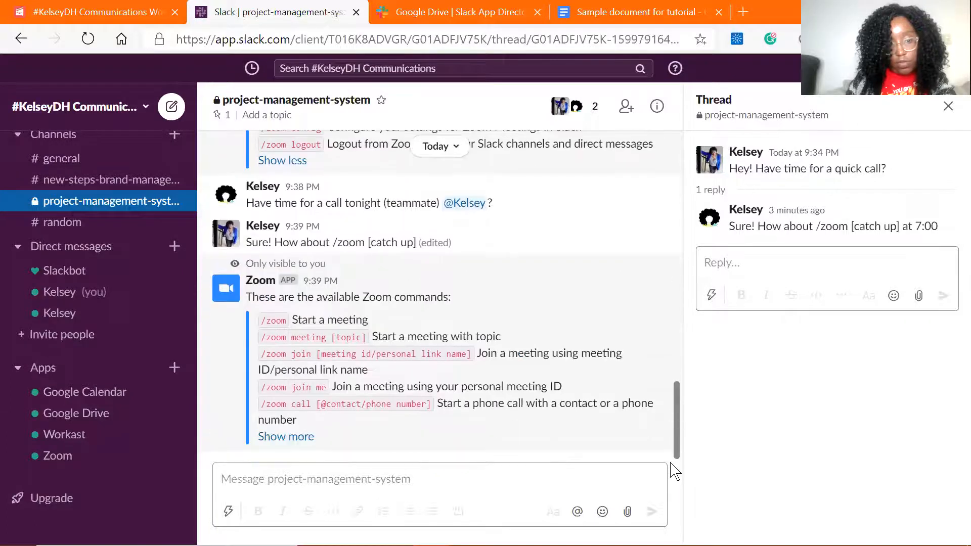
left_click(324, 479)
type("/zoom ")
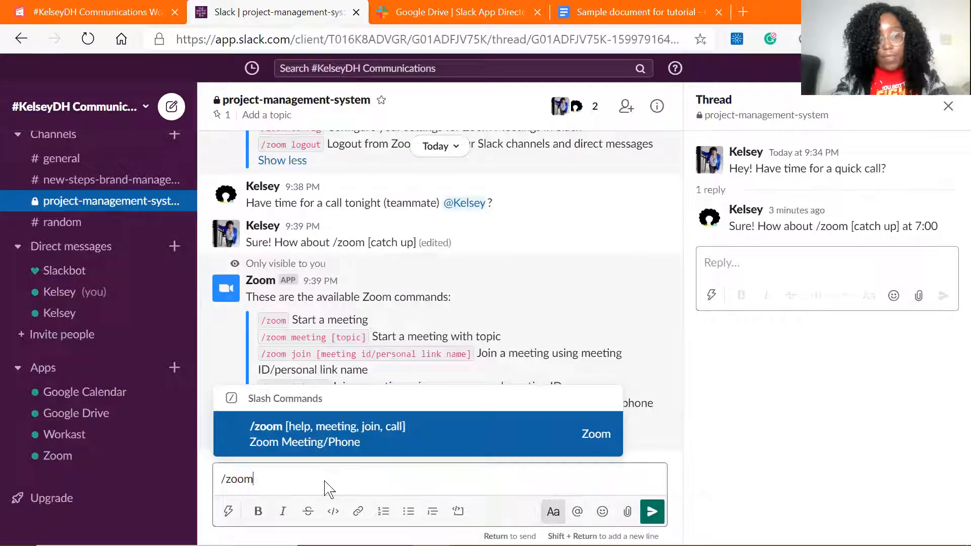
type("[ca")
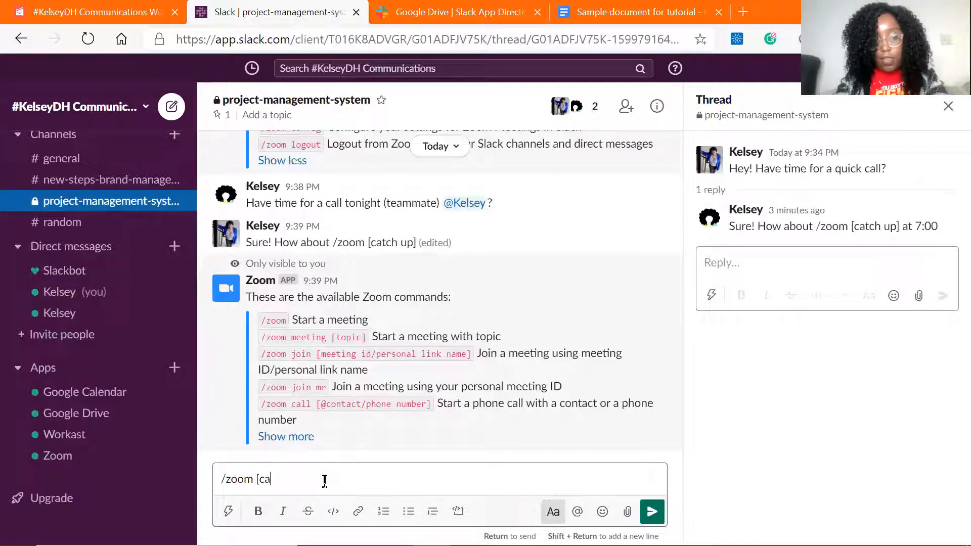
type("tch up]")
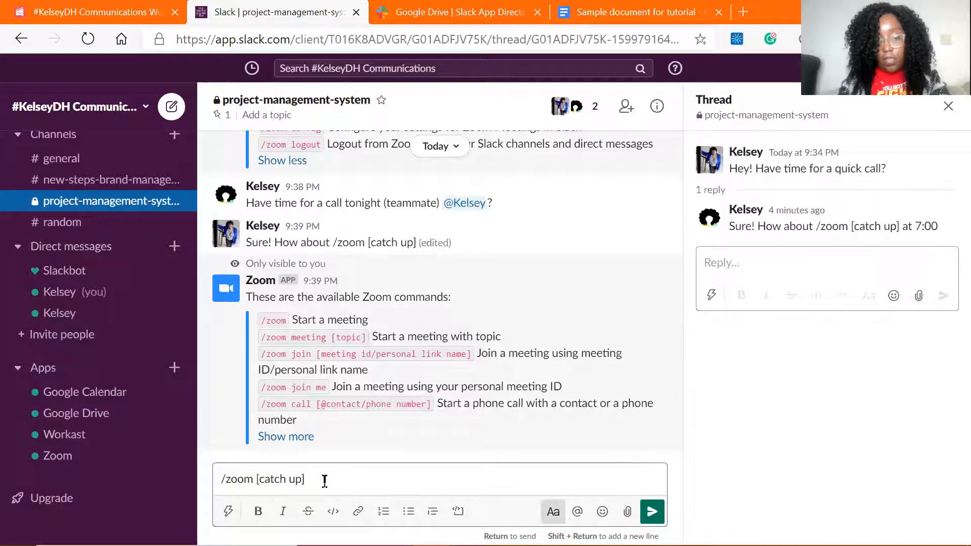
key("Return")
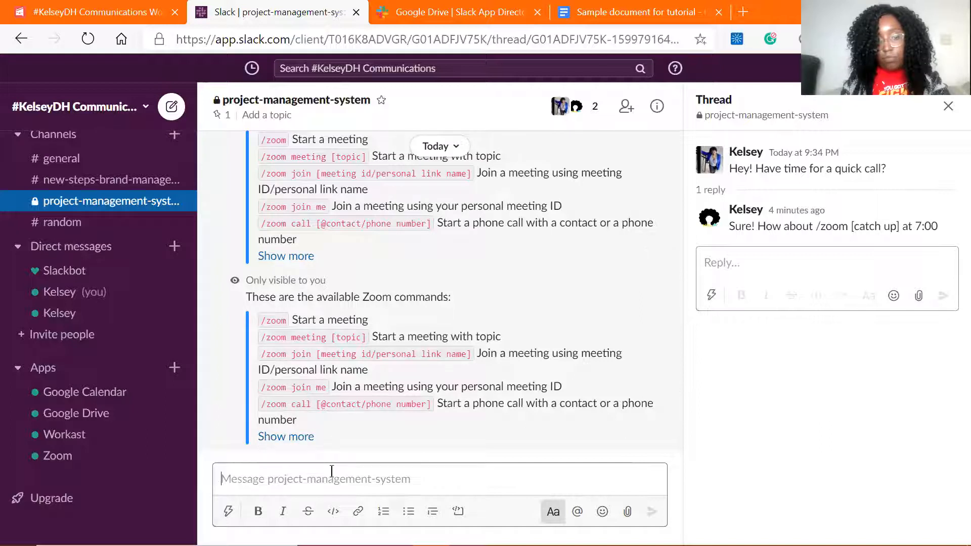
- Expand the newest list of available Zoom commands and send the plain slash command "/zoom" in the channel
type("/zoom")
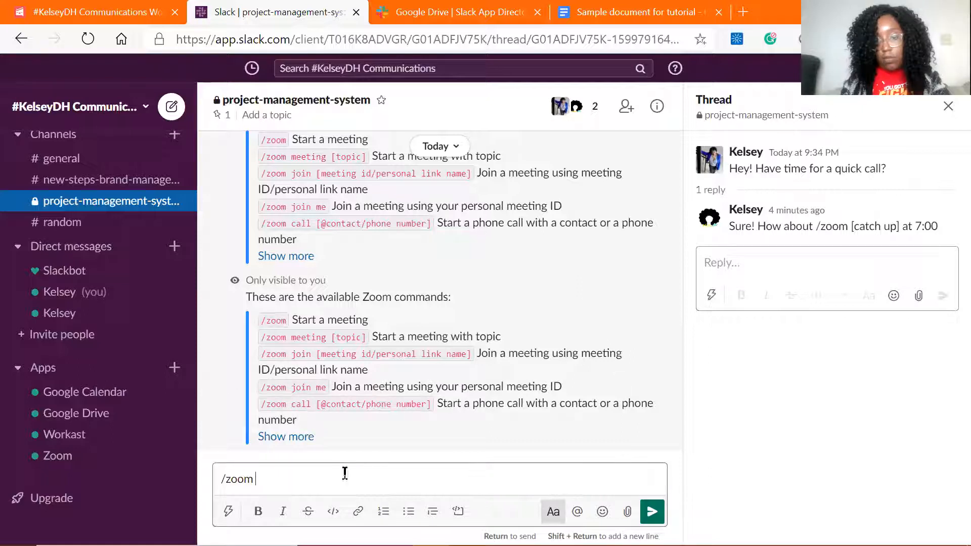
left_click(288, 438)
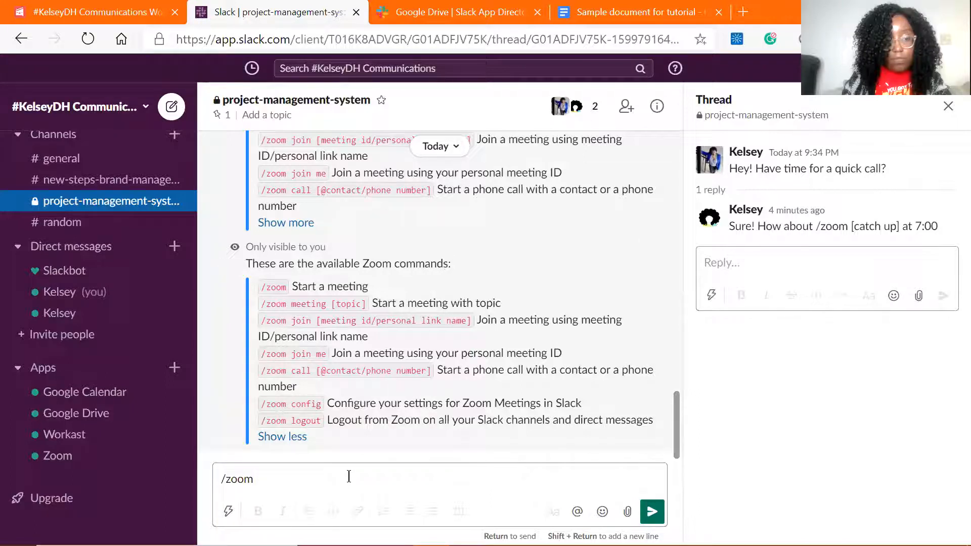
left_click(444, 478)
left_click(652, 512)
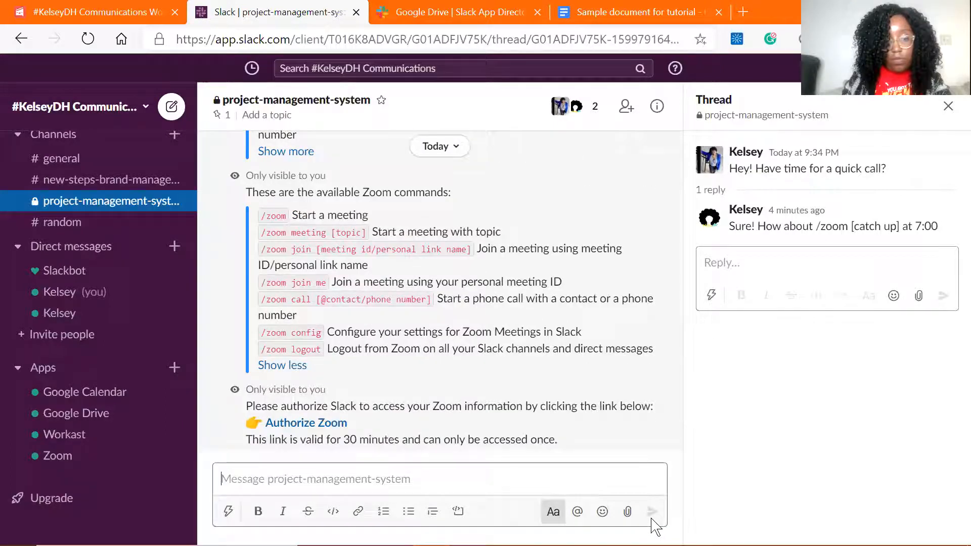
- Follow the Authorize Zoom link in the channel and choose to sign in to Zoom with Google
left_click(304, 424)
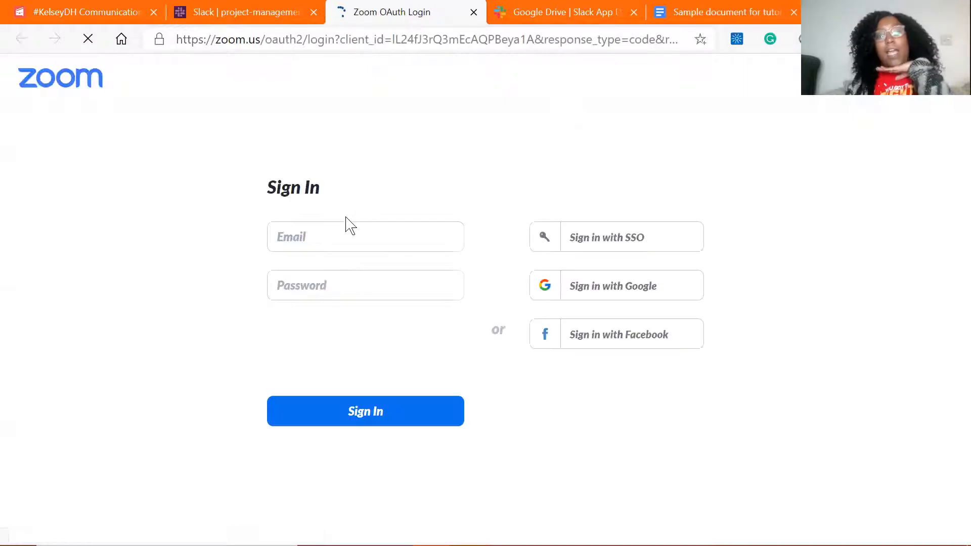
left_click(566, 284)
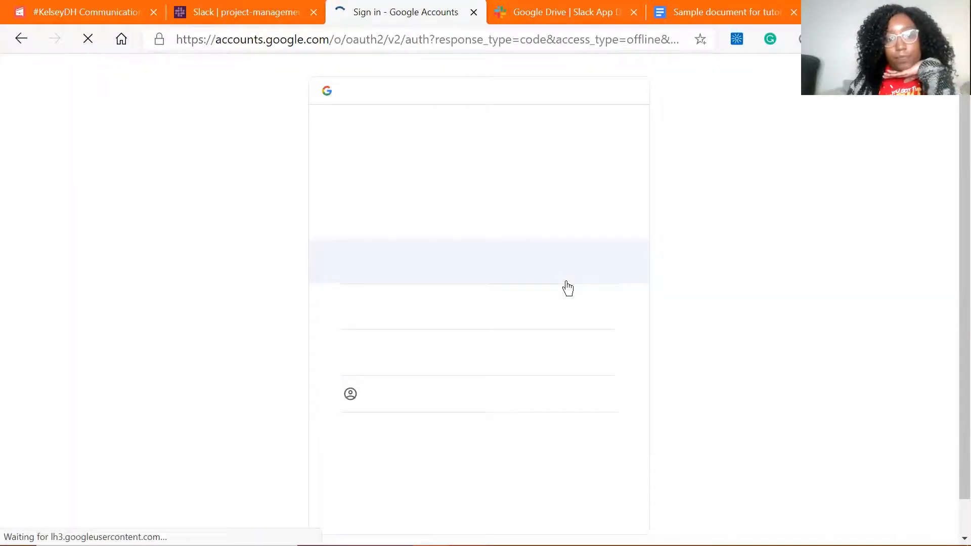
- Authorize Zoom to access the Slack workspace using the Google account and save the integration settings with encrypted meeting passwords enabled
left_click(567, 281)
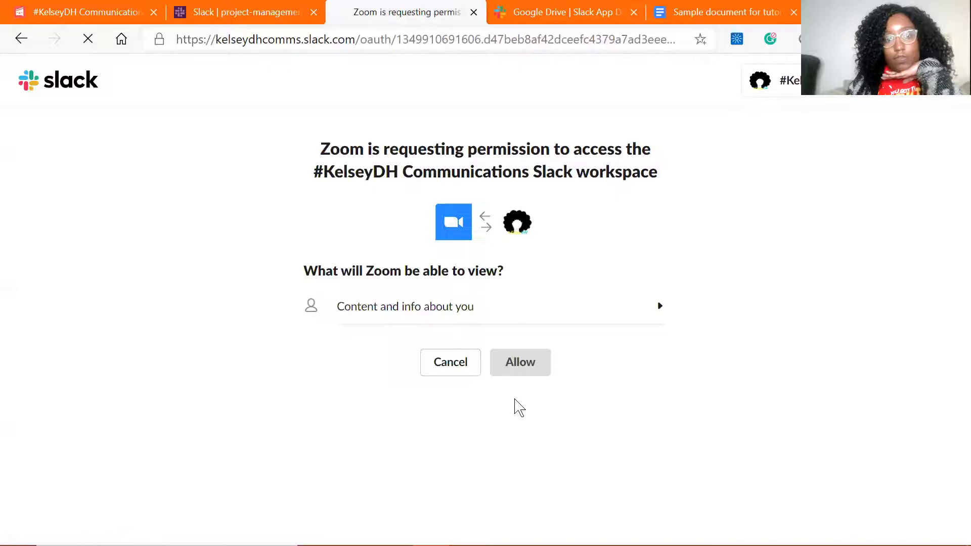
left_click(526, 369)
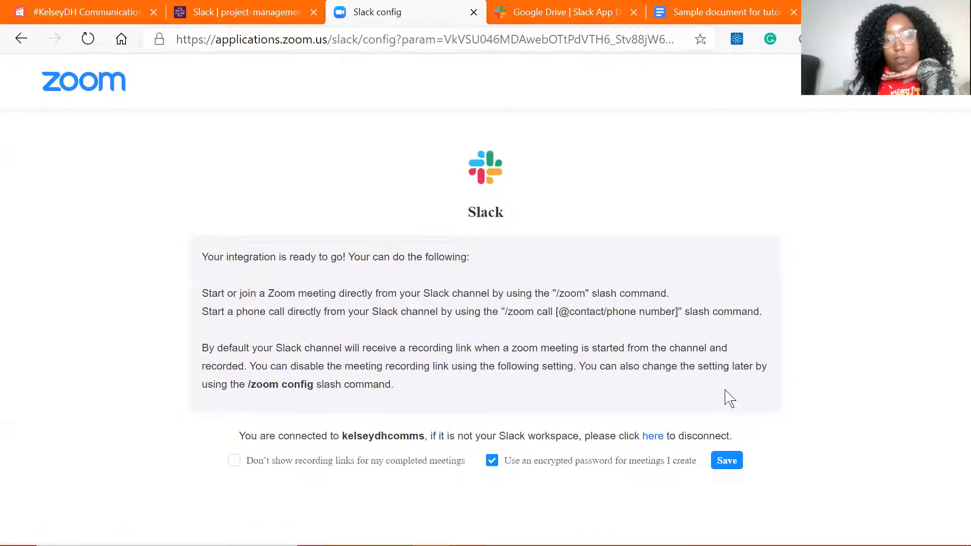
left_click(727, 459)
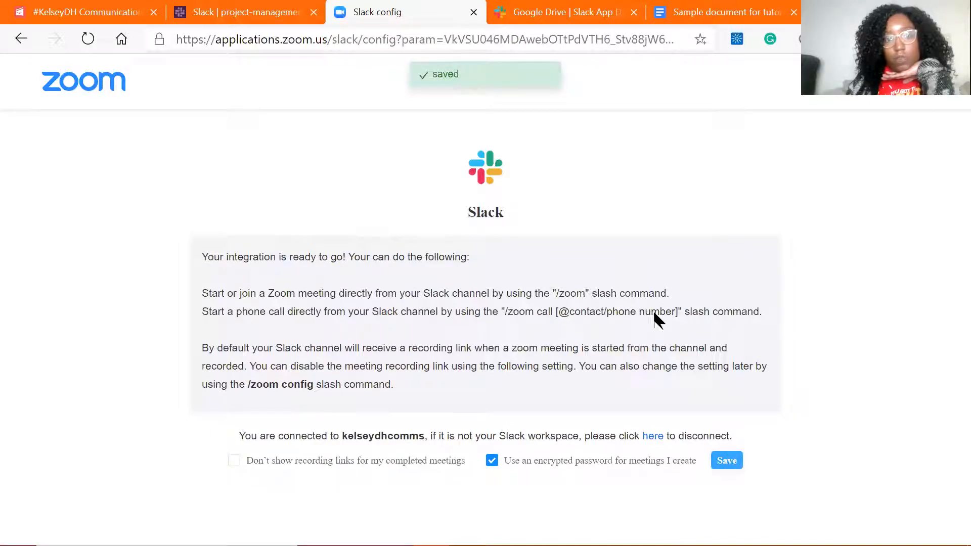
left_click(474, 13)
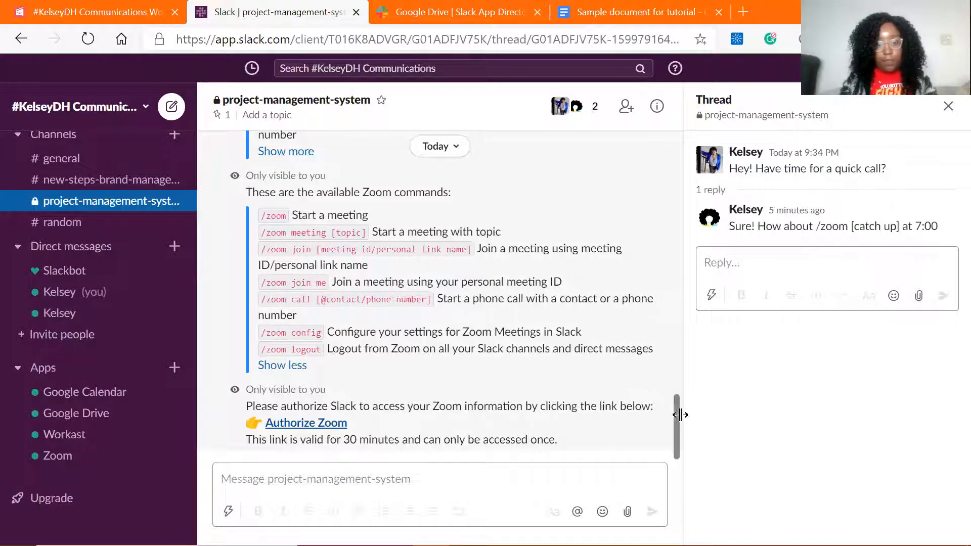
- Try to start a Zoom meeting with a topic from the project-management-system channel using the command "/zoom [catch up]"
left_click(494, 487)
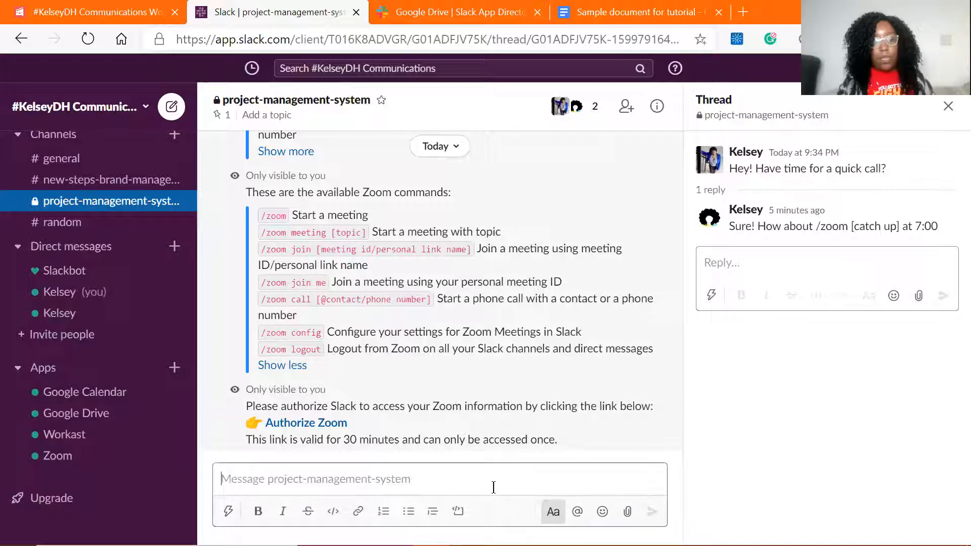
type("/zoom")
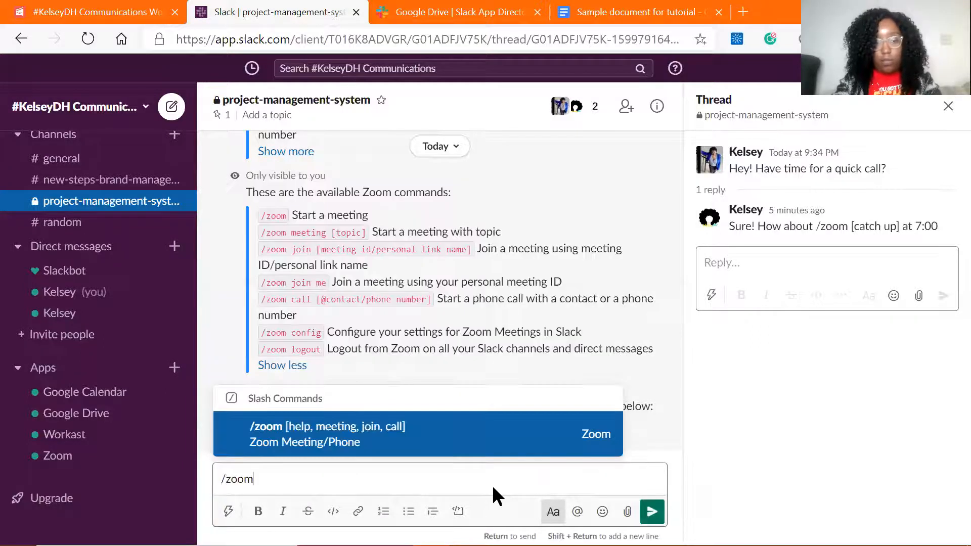
type(" [catch up")
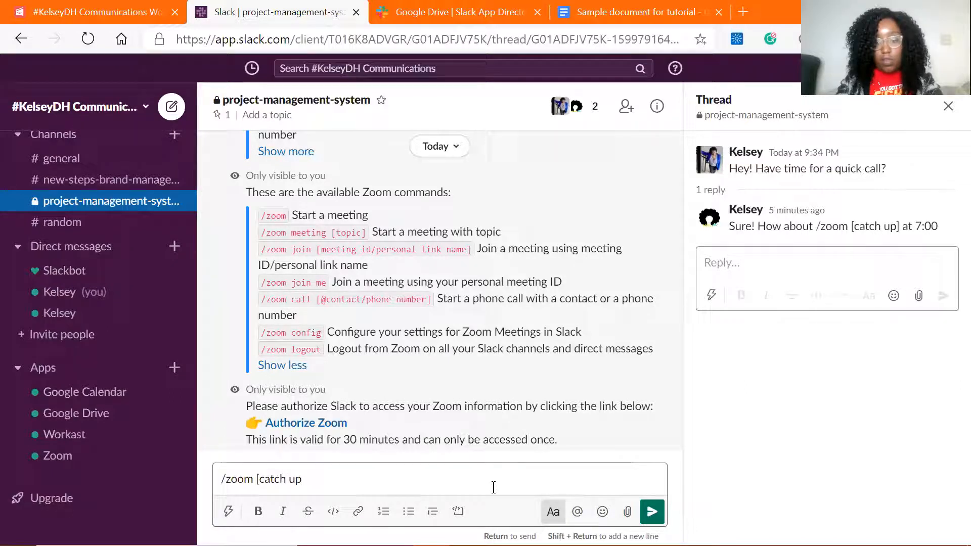
key("Return")
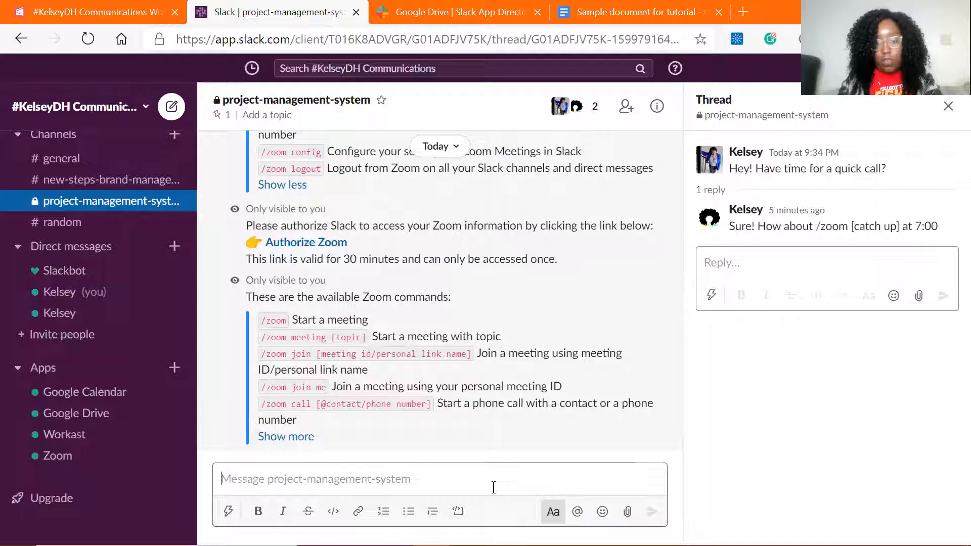
- Start a Zoom meeting in the project-management-system channel with the plain "/zoom" command
type("/zoom")
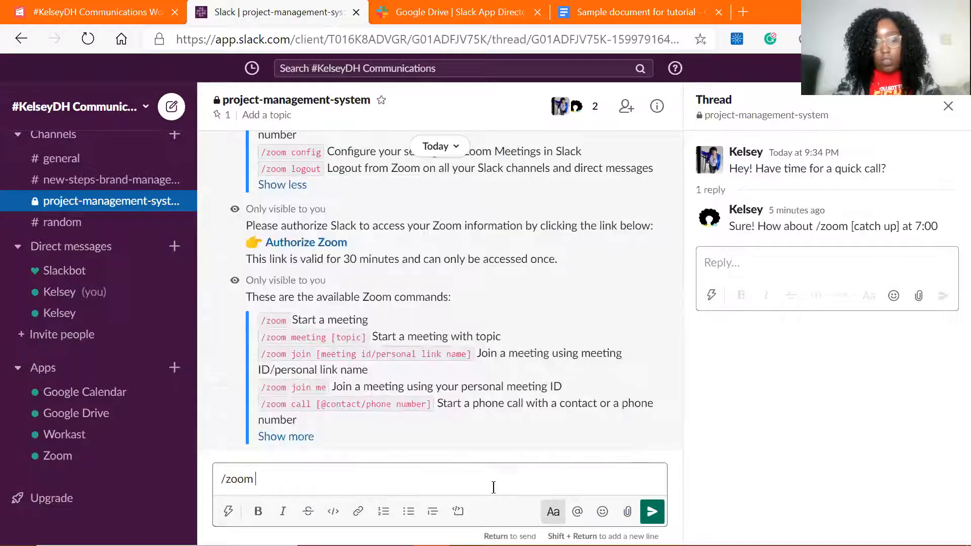
left_click(652, 511)
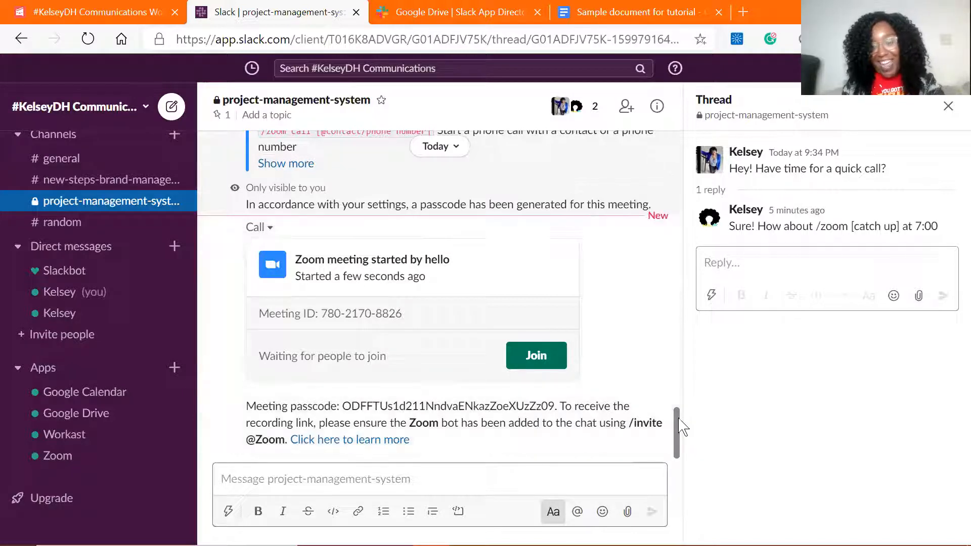
- Delete the Zoom command-list messages of 9:37 PM and 9:39 PM from the project-management-system channel
left_click_drag(680, 427, 678, 261)
left_click(656, 287)
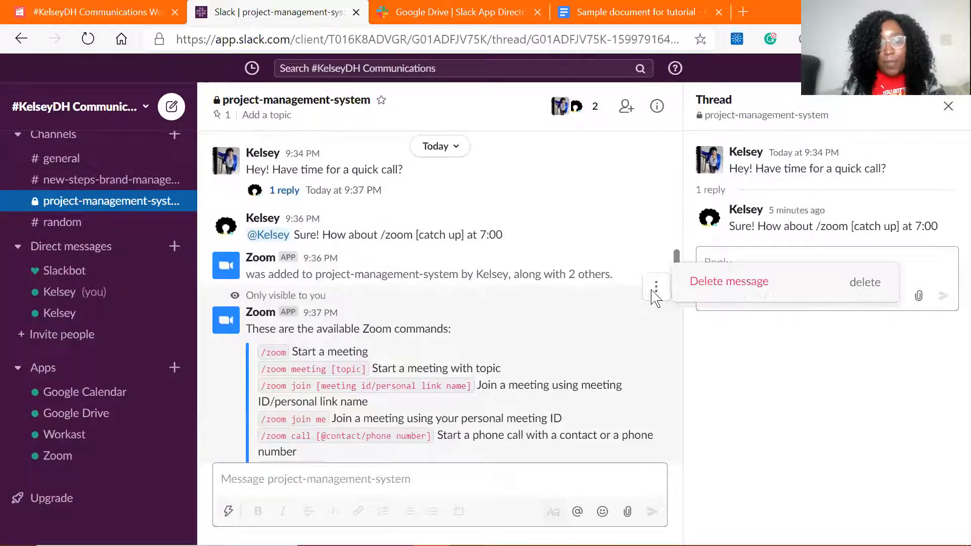
left_click(700, 292)
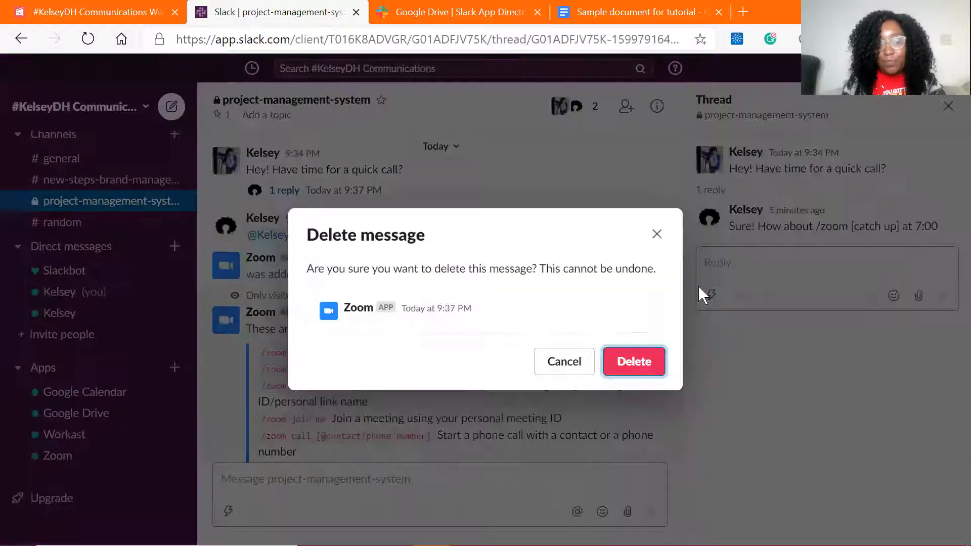
left_click(642, 360)
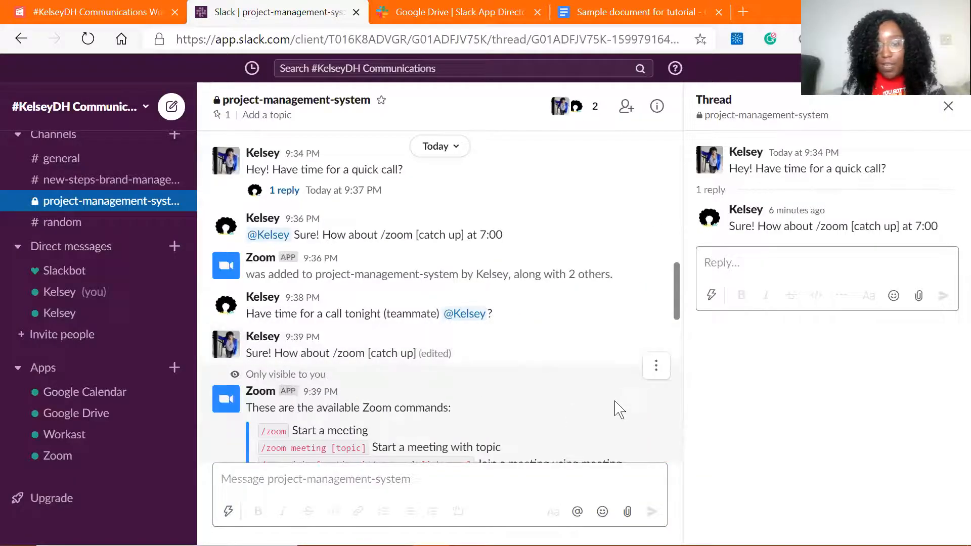
left_click(654, 365)
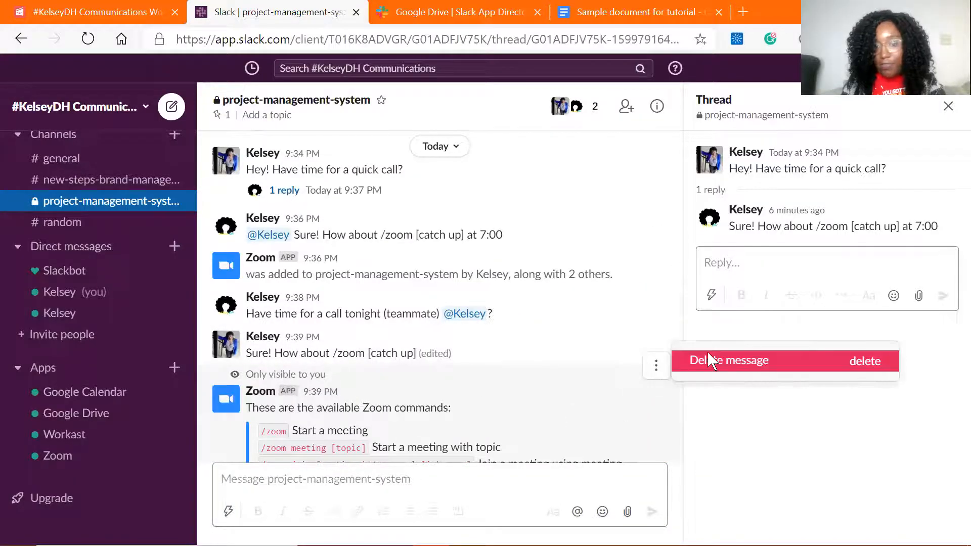
left_click(707, 354)
left_click(647, 374)
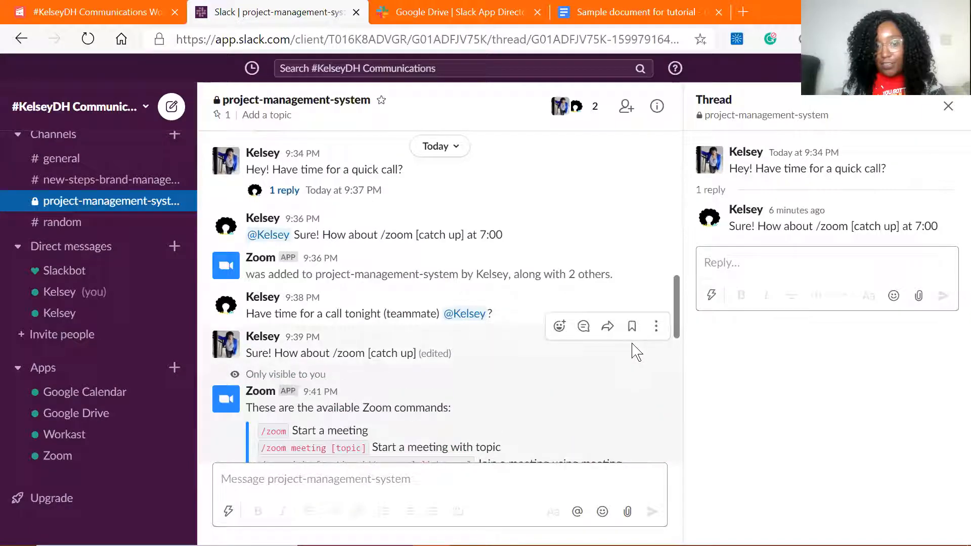
- Delete the edited 9:39 PM message "Sure! How about /zoom [catch up]" and the 9:41 PM Zoom command list below it
left_click(656, 326)
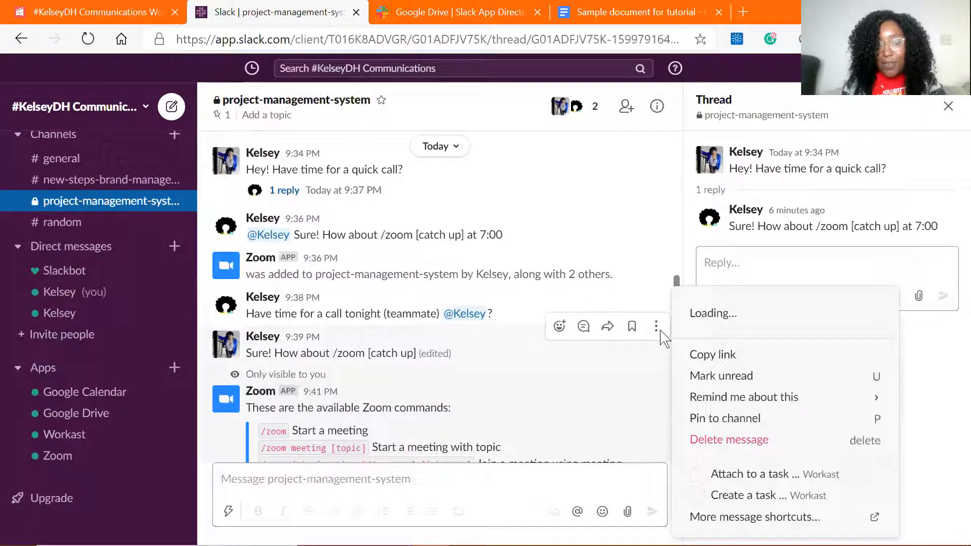
left_click(704, 442)
left_click(650, 378)
left_click(656, 326)
left_click(728, 319)
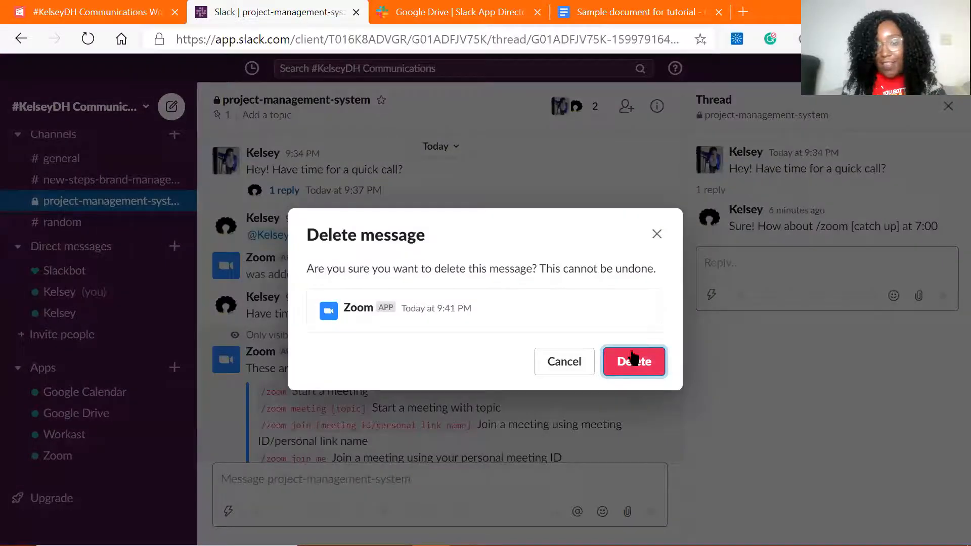
left_click(623, 363)
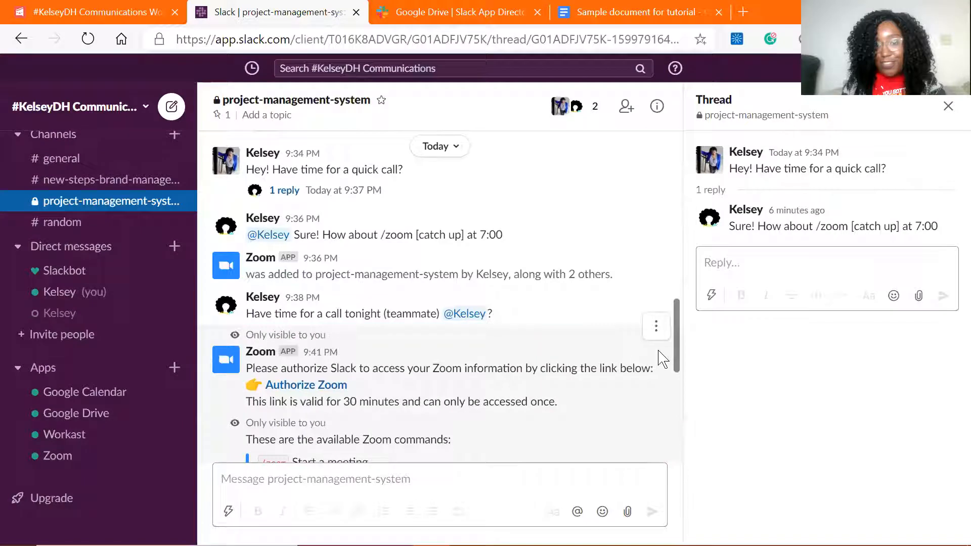
- Delete the 9:41 PM Zoom message containing the Authorize Zoom link from the channel
mouse_move(680, 328)
left_mouse_down()
mouse_move(672, 386)
mouse_move(672, 304)
mouse_move(667, 322)
left_mouse_up()
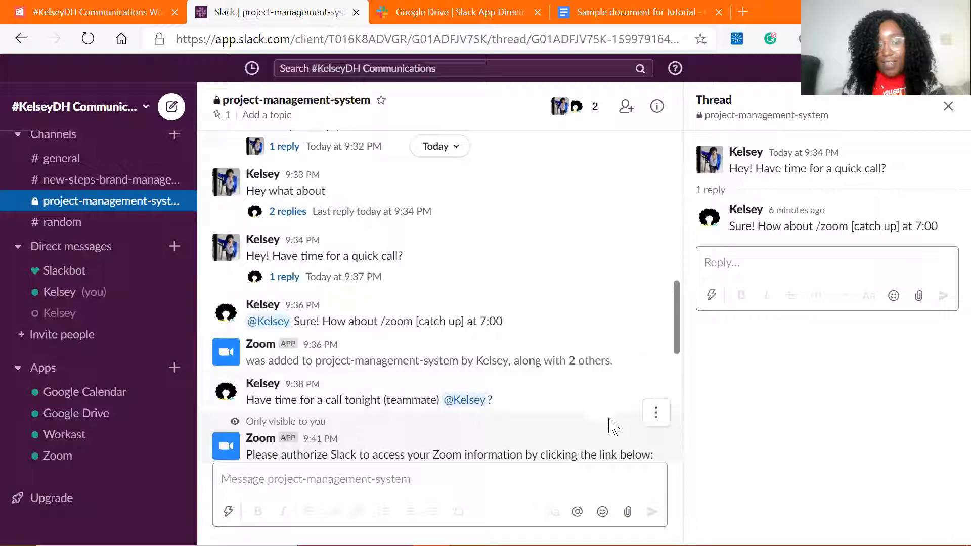
left_click(655, 413)
left_click(700, 407)
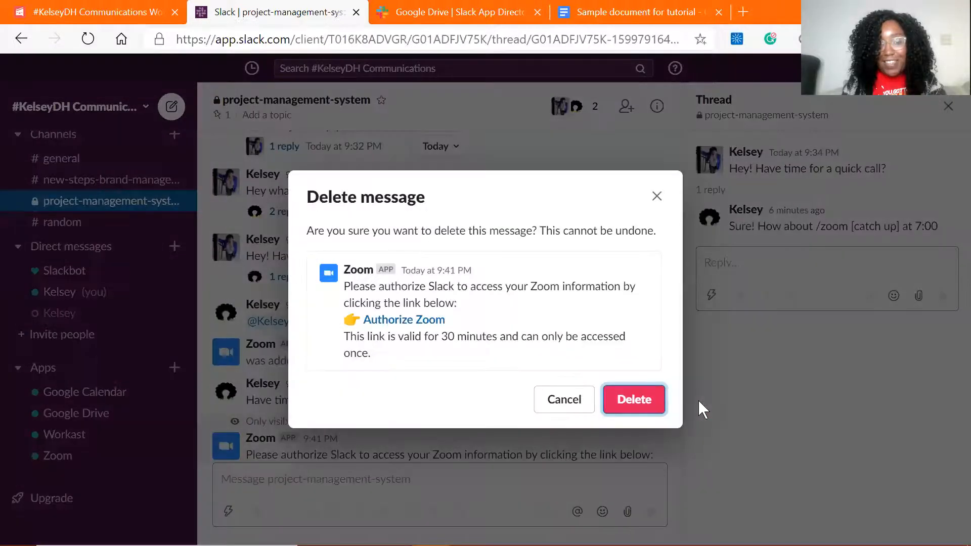
left_click(633, 399)
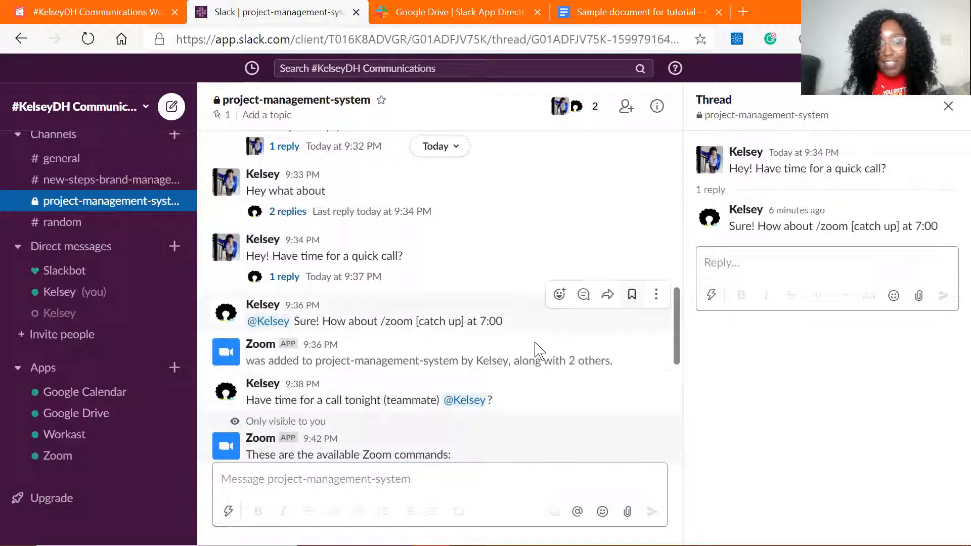
- Delete the 9:36 PM notice about Zoom being added to the project-management-system channel
left_click_drag(677, 337, 662, 339)
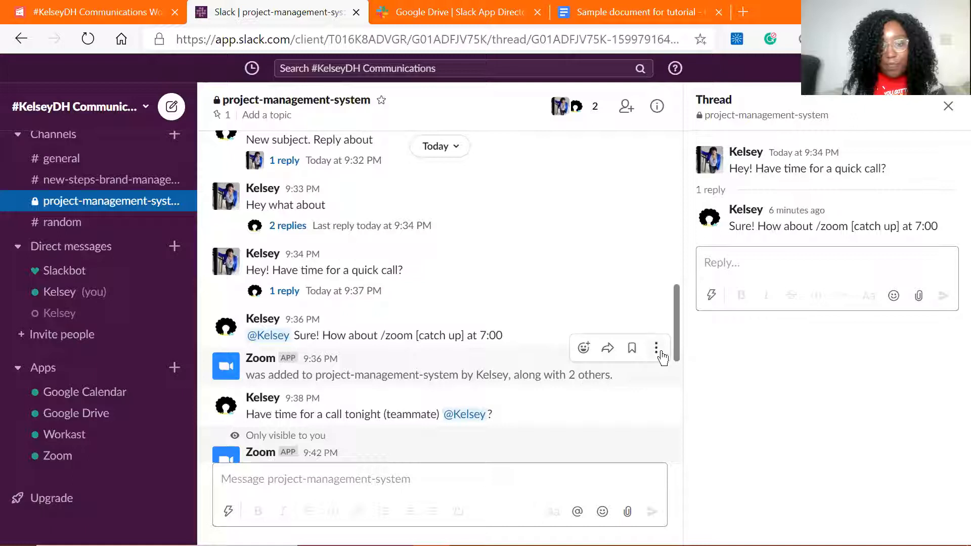
left_click(656, 348)
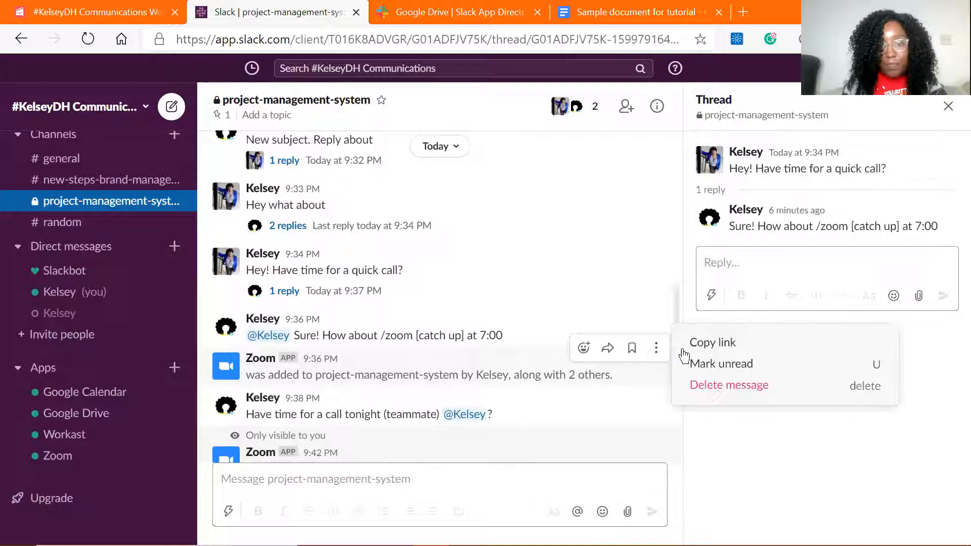
left_click(700, 384)
left_click(626, 367)
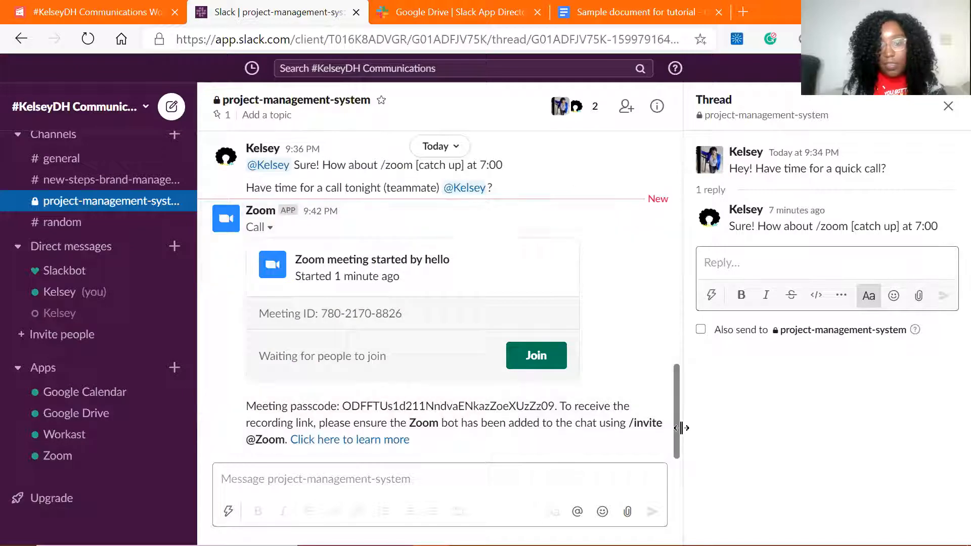
scroll(679, 419, "up", 2)
scroll(675, 435, "down", 2)
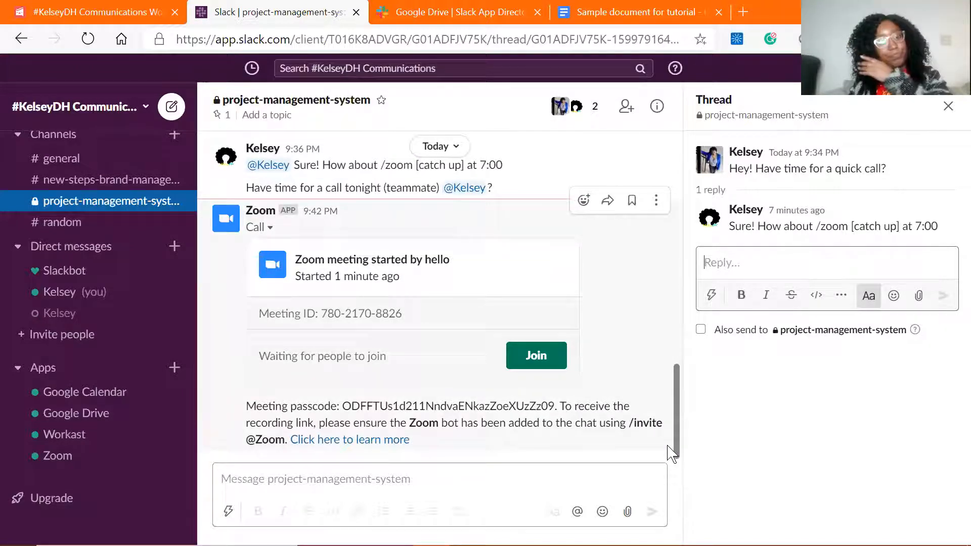
- Try to start a Zoom meeting with a topic in the channel by sending "/zoom [catch-up]"
left_click(398, 477)
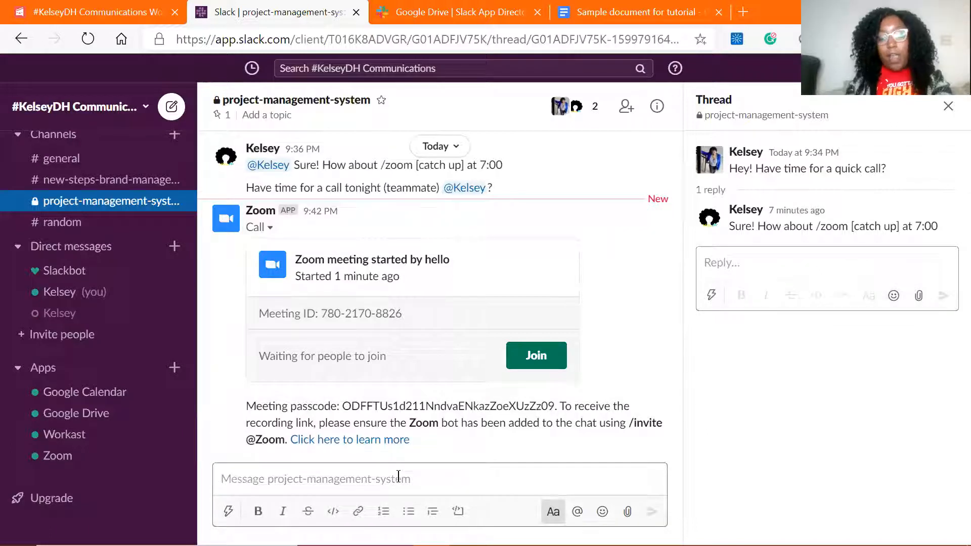
type("/")
key("Tab")
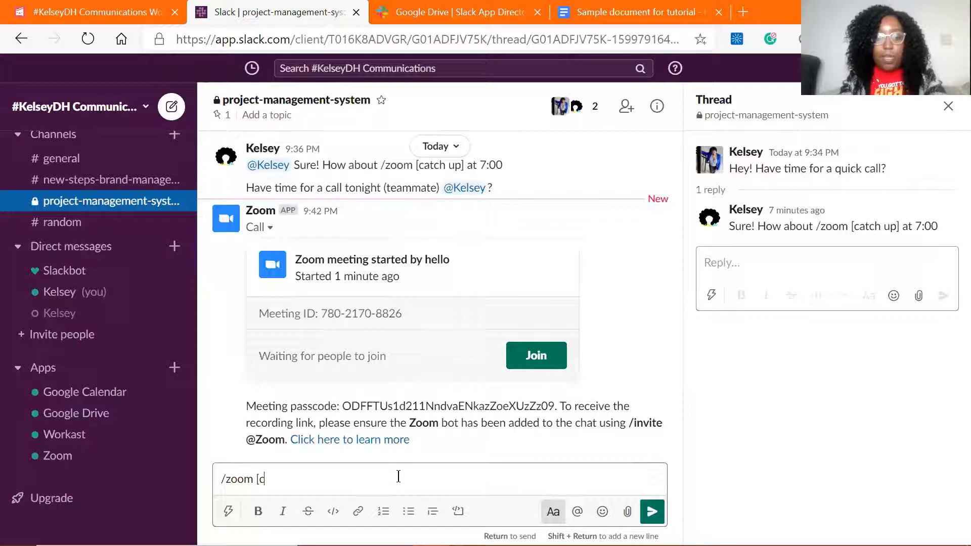
type("[catchup")
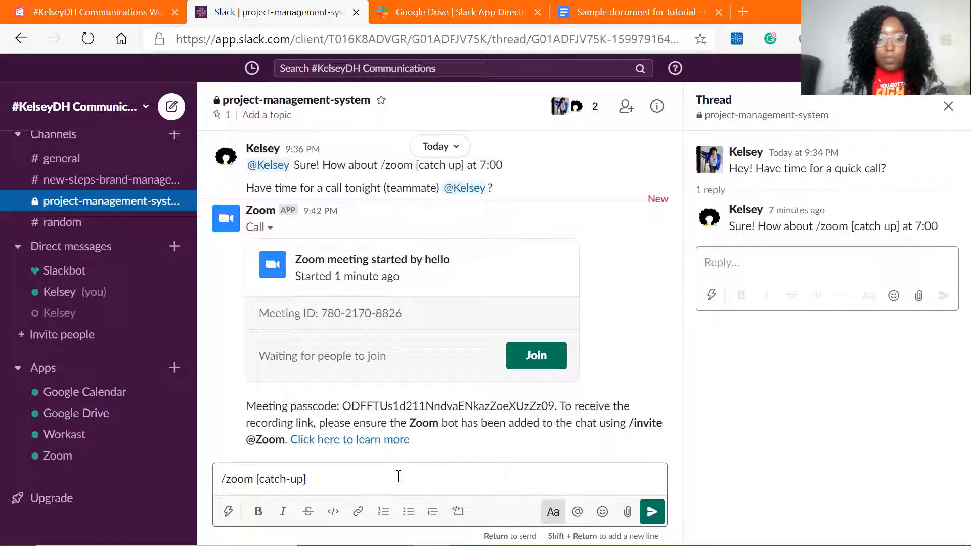
key("Return")
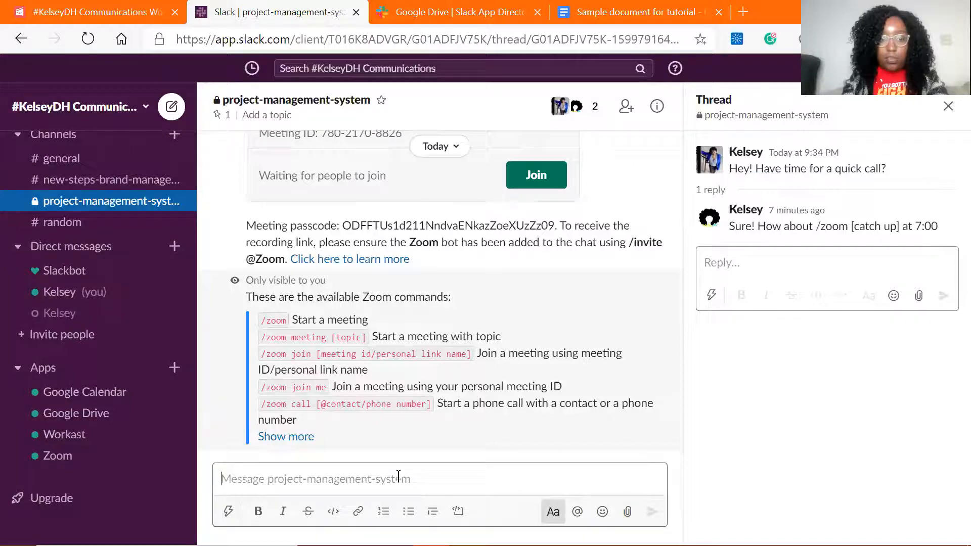
- Try another meeting topic in the channel by sending the command "/zoom [discuss]"
type("/")
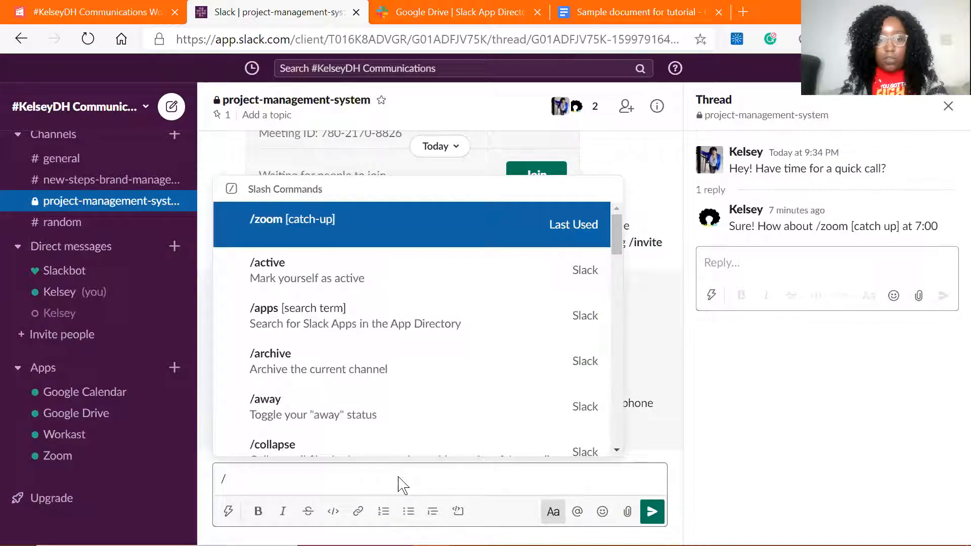
type("zoom ")
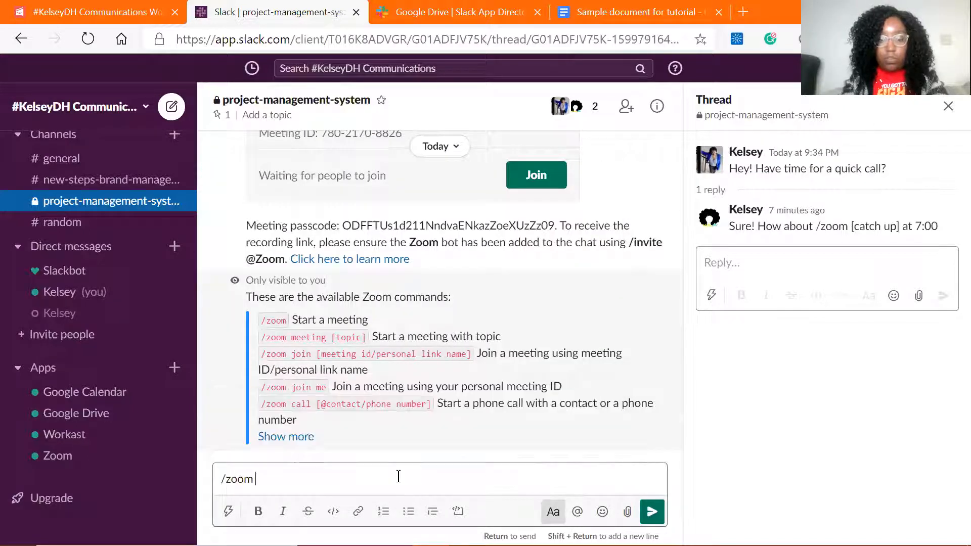
type("[discuss")
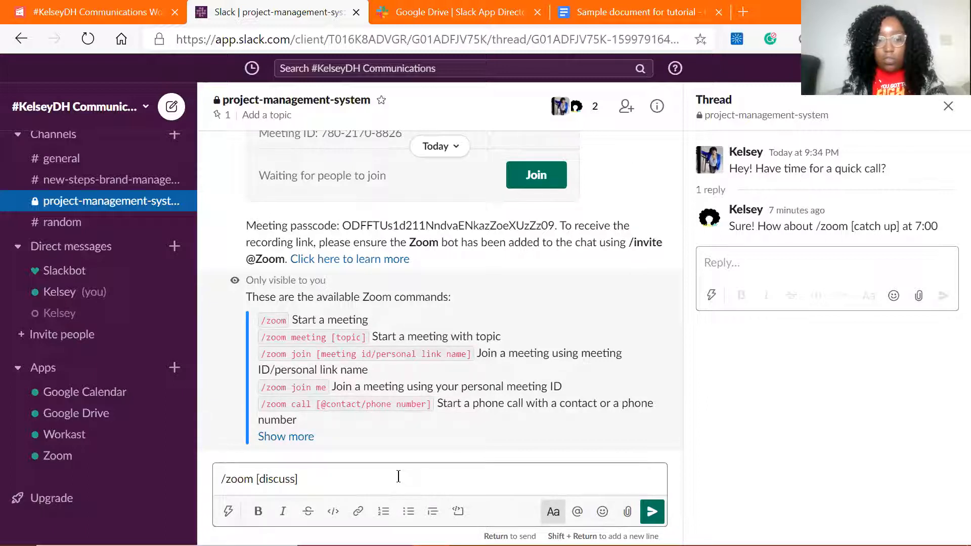
key("Return")
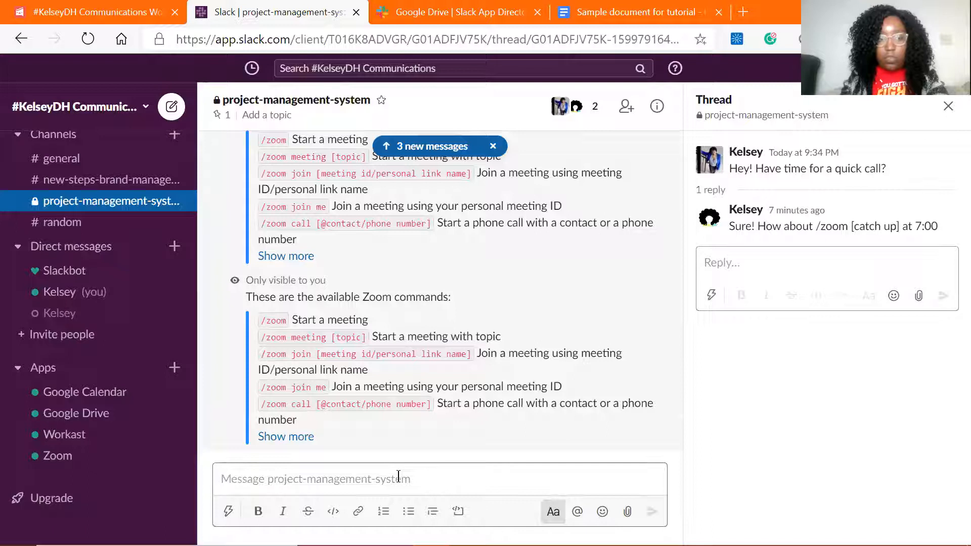
- Expand the latest list of available Zoom commands and start a Zoom meeting in the channel by sending "/zoom"
left_click(310, 436)
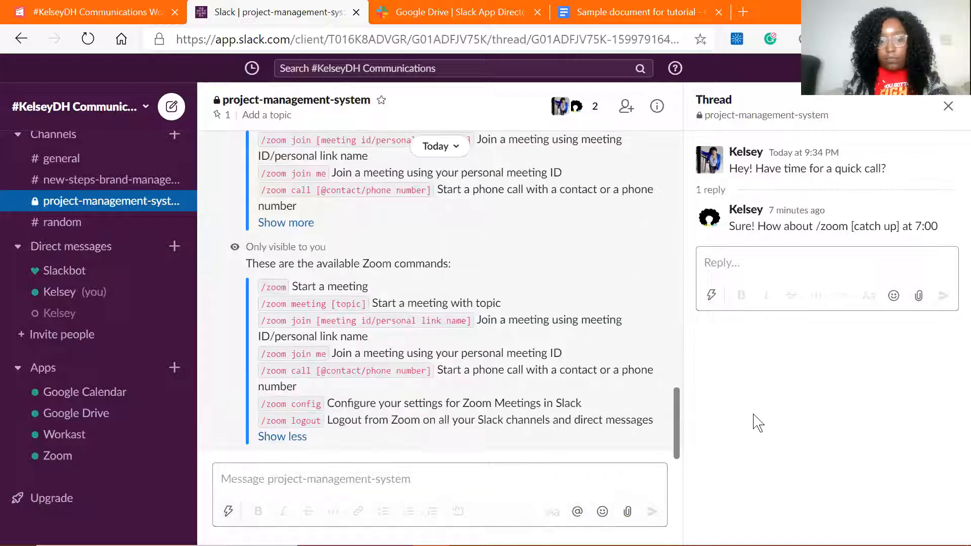
left_click(513, 478)
type("/")
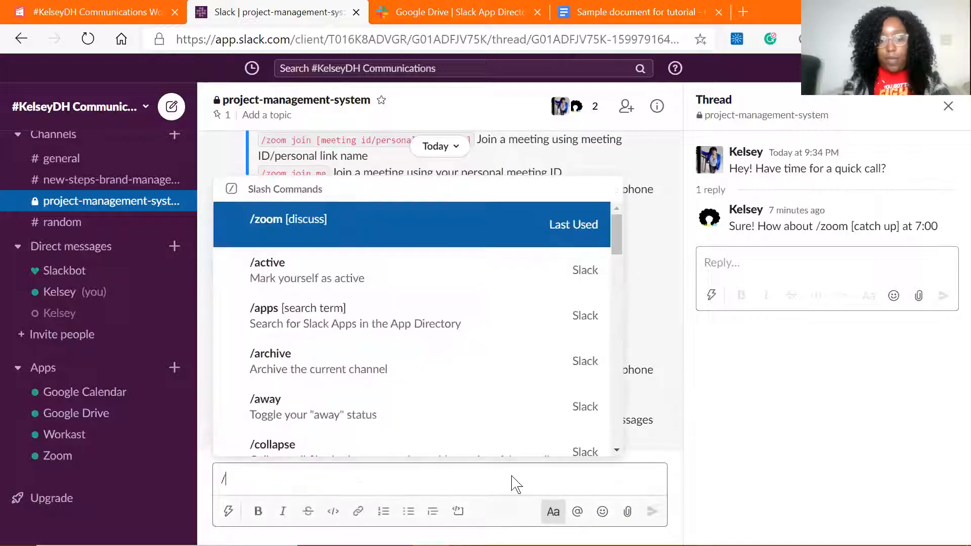
type("zoom ")
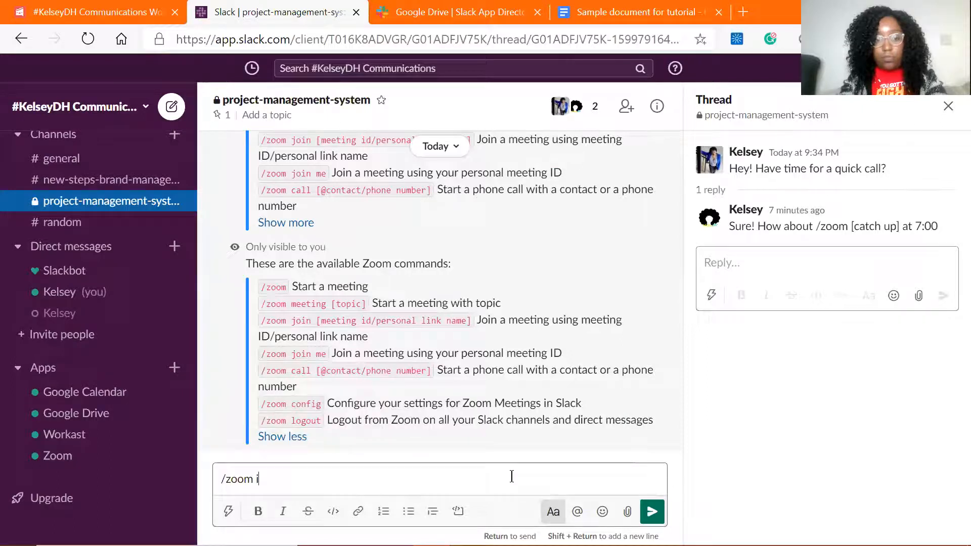
type("i")
key("BackSpace")
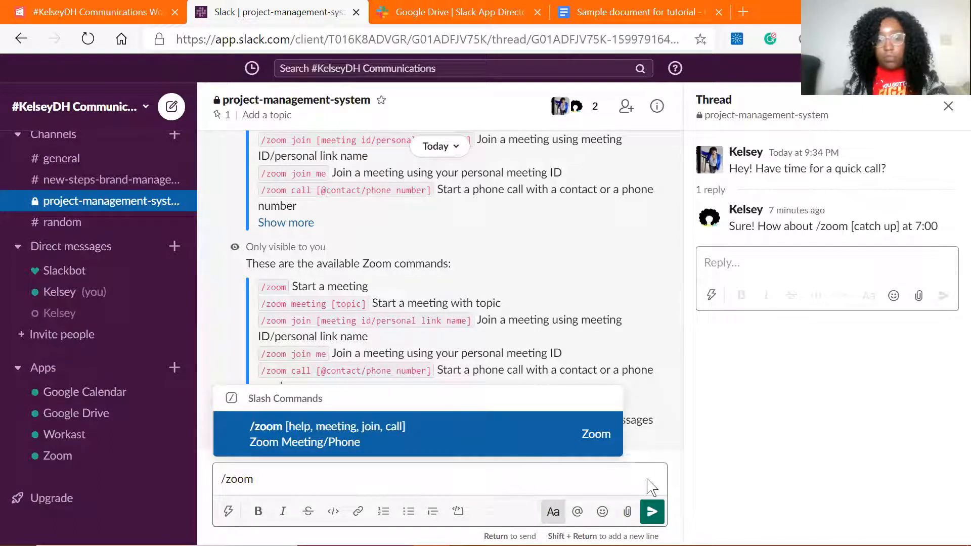
left_click(652, 512)
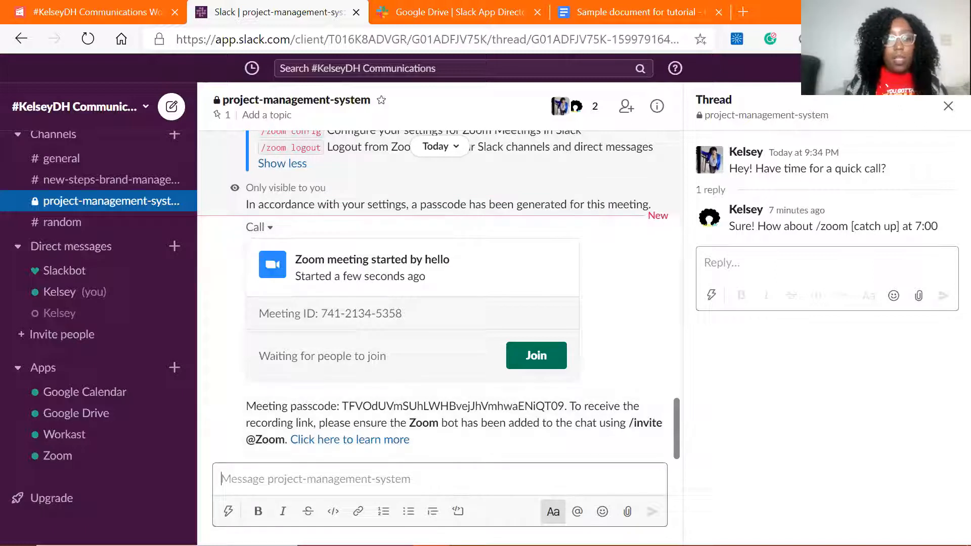
- Check the Zoom app's messages, and return to the project-management-system channel with its reply thread closed
left_click(118, 456)
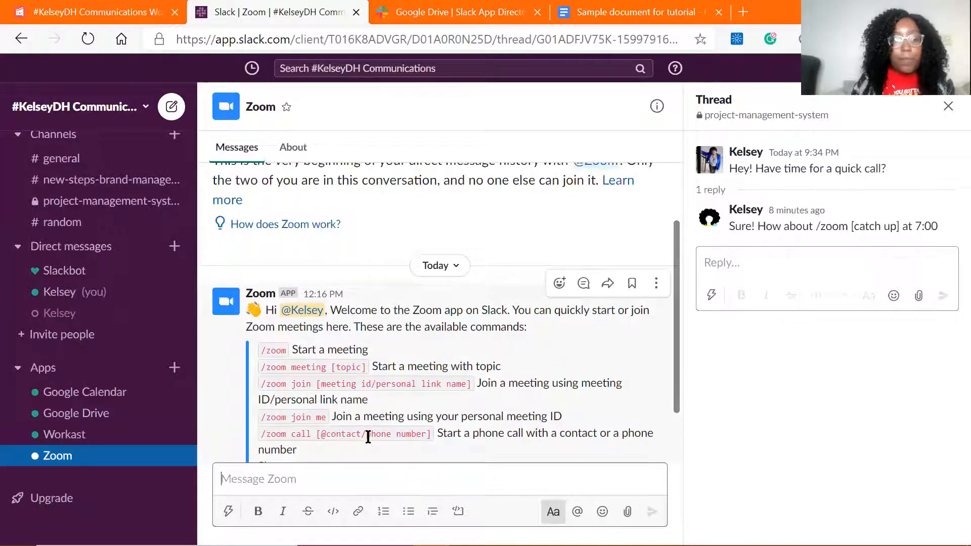
left_click(98, 207)
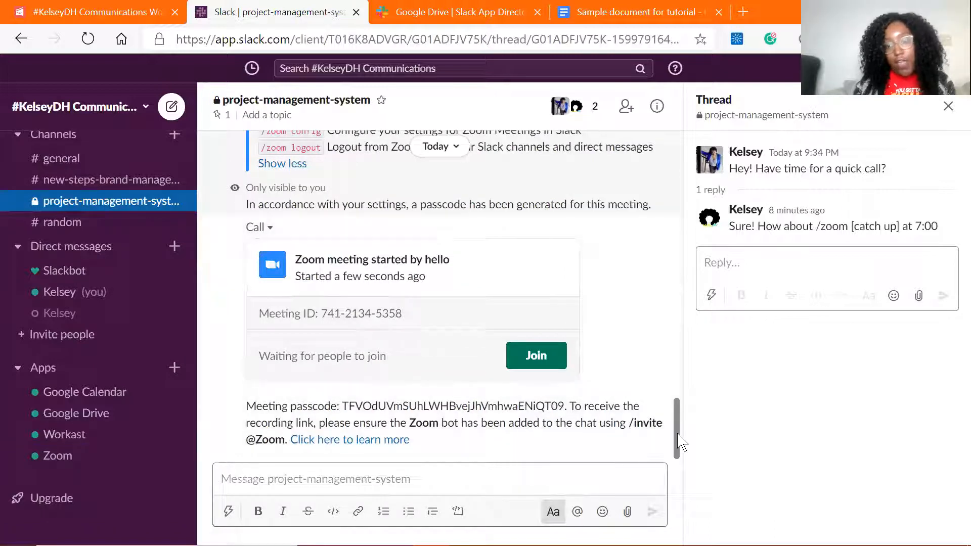
mouse_move(680, 442)
left_mouse_down()
mouse_move(680, 405)
mouse_move(681, 445)
left_mouse_up()
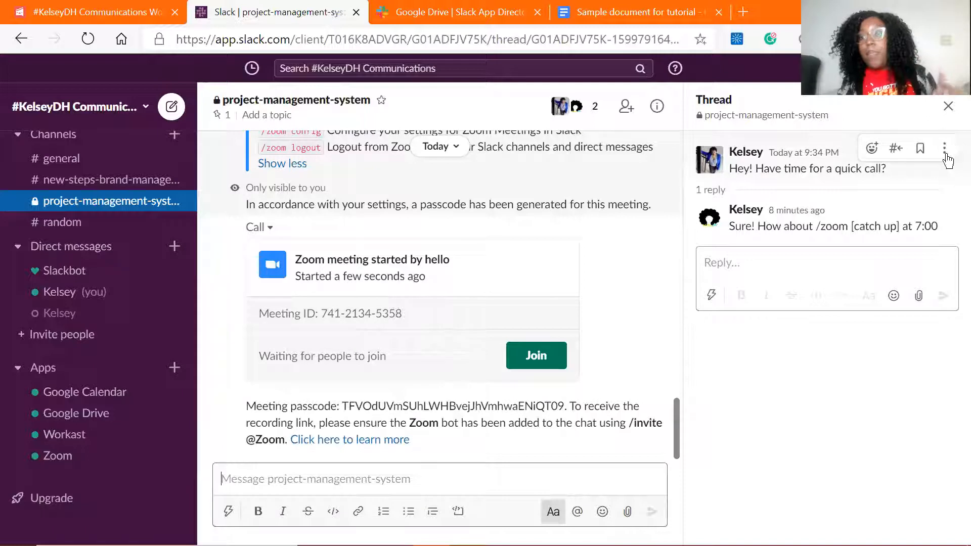
left_click(947, 106)
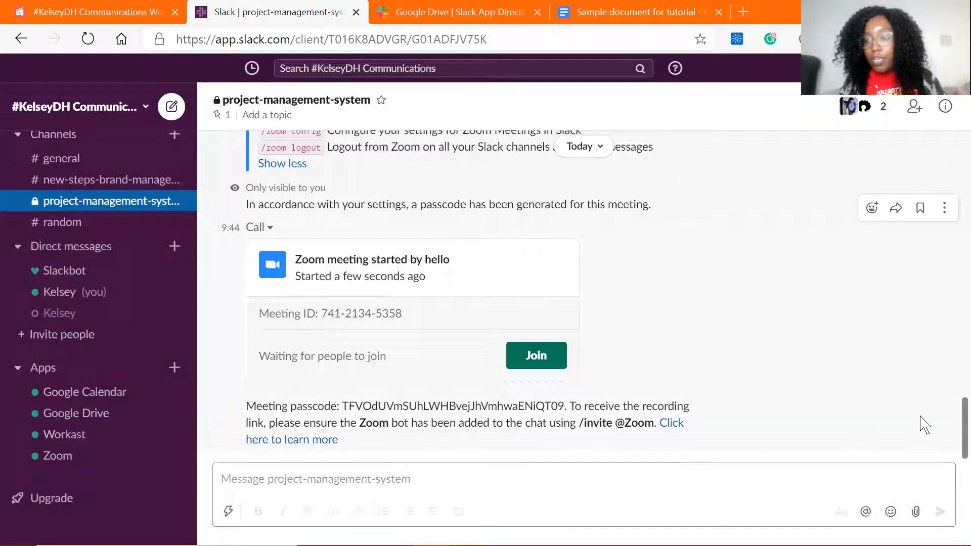
- Try to start a call from the project-management-system channel's details and look through the channel's further options
left_click_drag(956, 429, 955, 126)
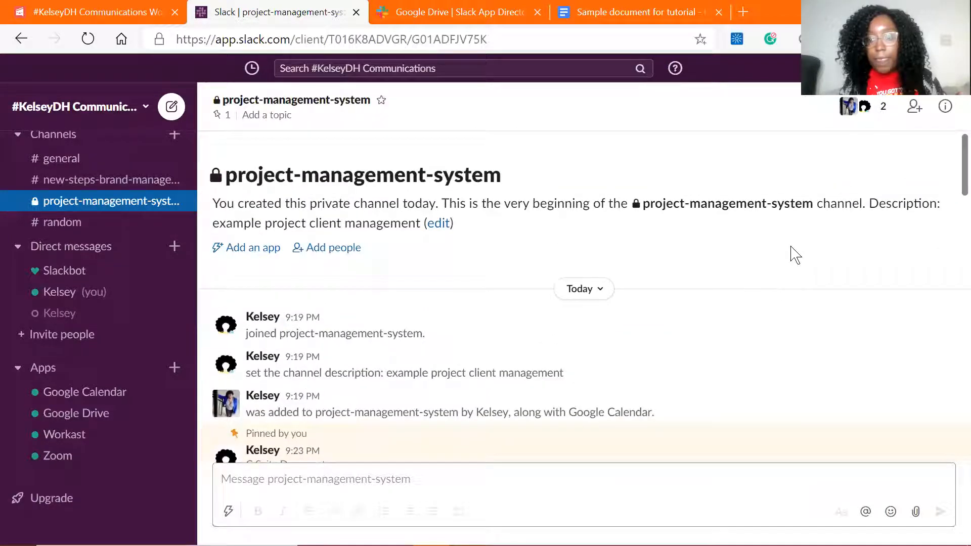
left_click(950, 105)
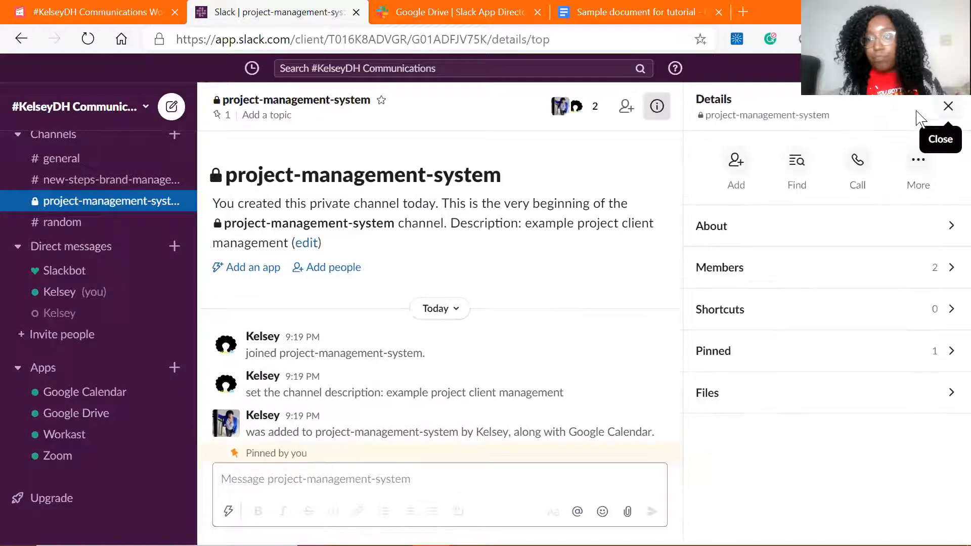
left_click(856, 171)
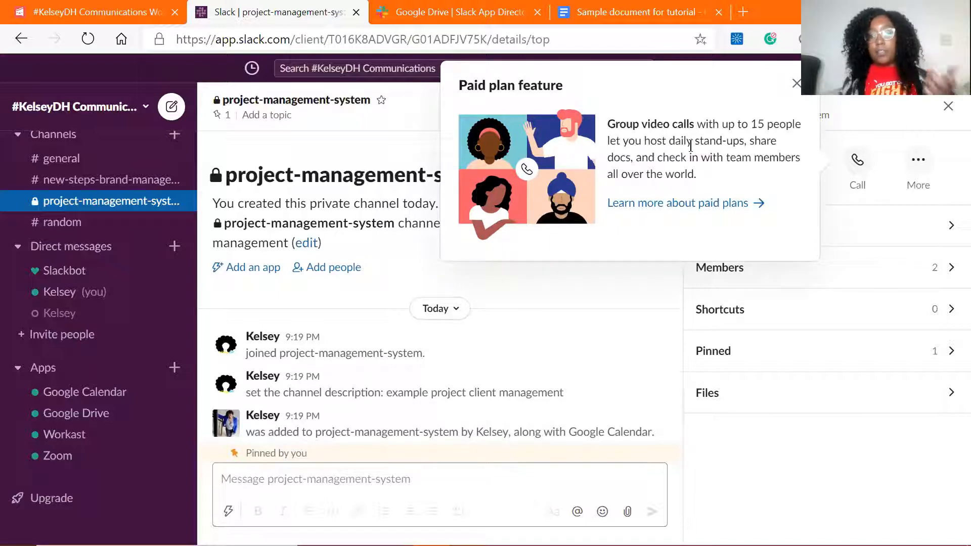
left_click(806, 98)
double_click(809, 100)
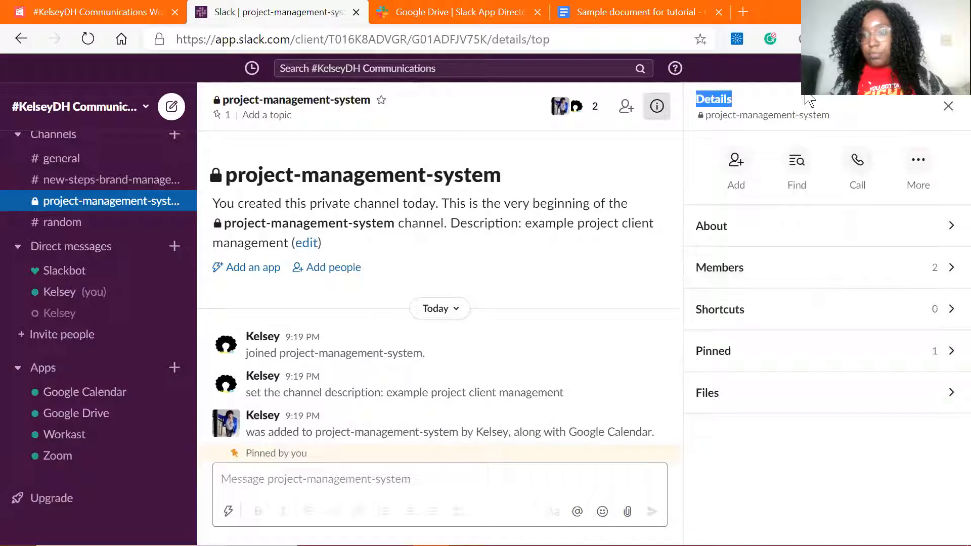
left_click(811, 106)
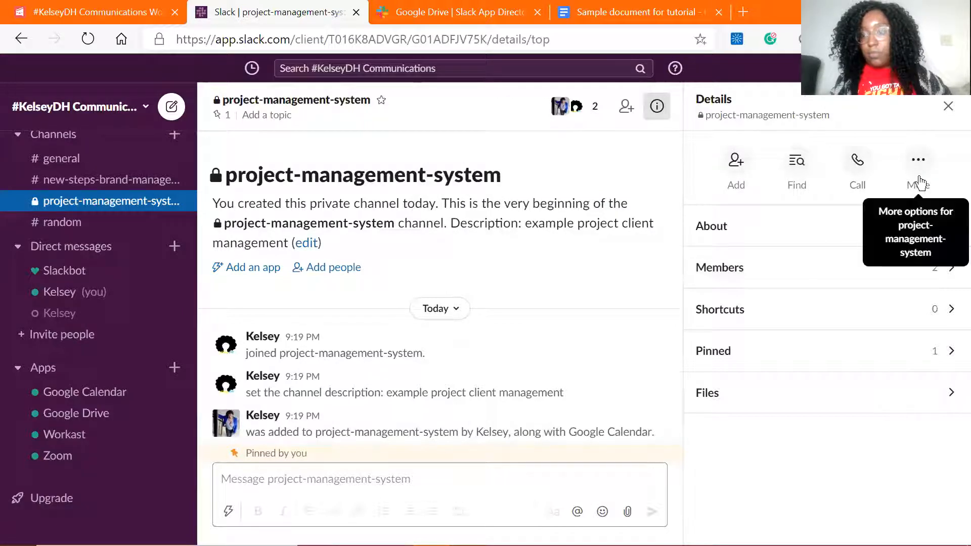
left_click(918, 175)
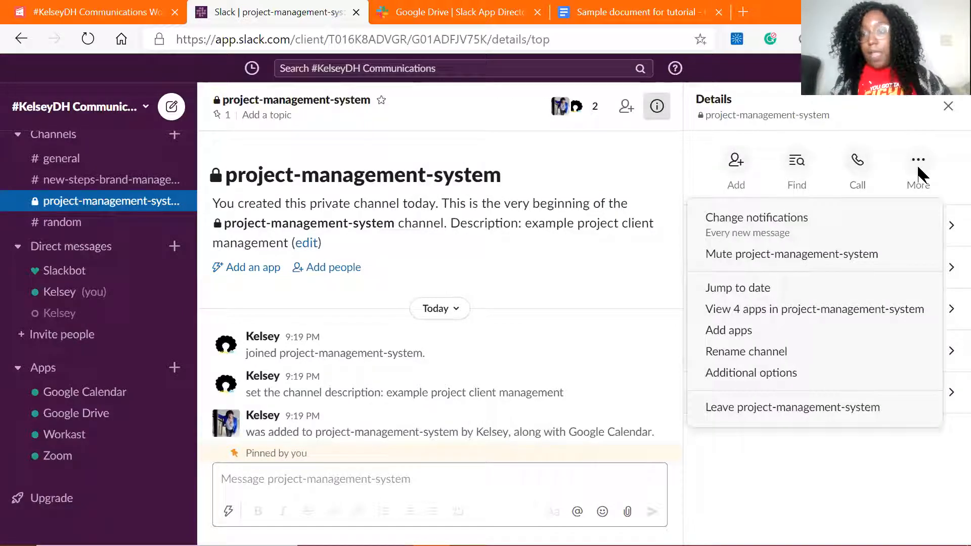
left_click(905, 131)
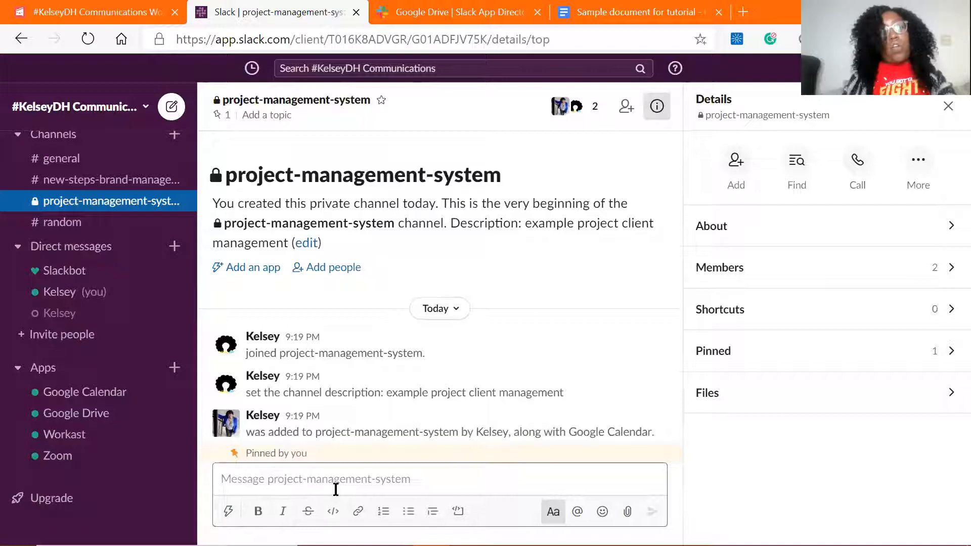
- View the reply thread of the pinned "Sample document for tutorial" message and close the thread and channel details
left_click_drag(678, 177, 678, 229)
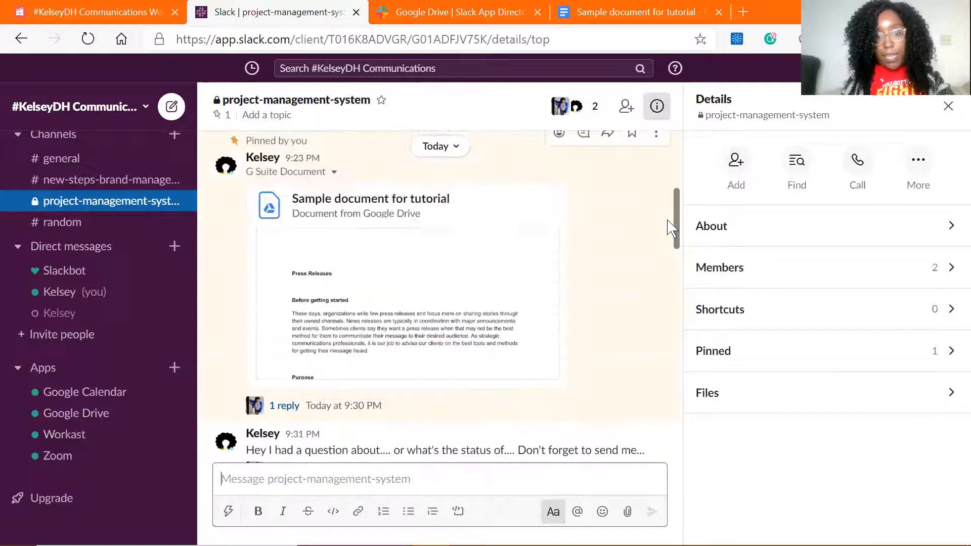
left_click(344, 406)
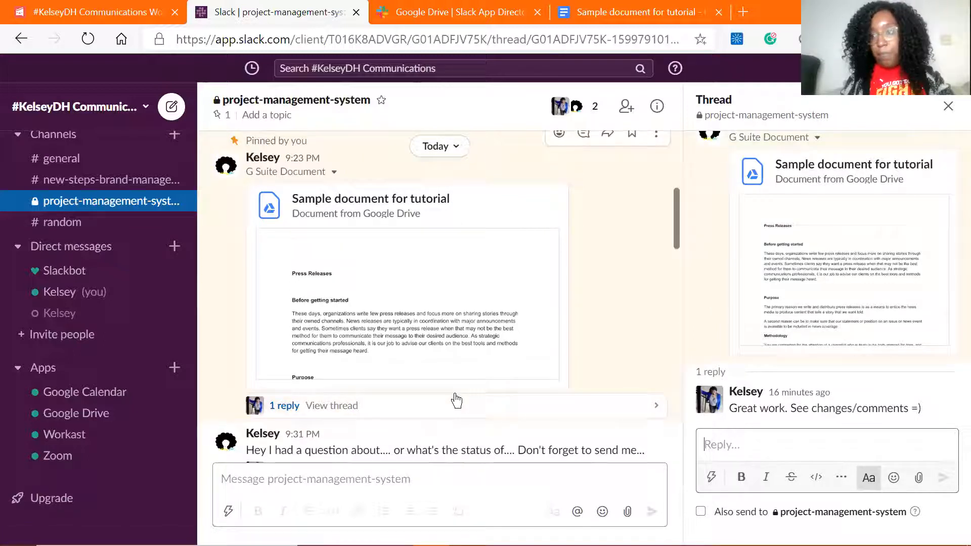
left_click(949, 106)
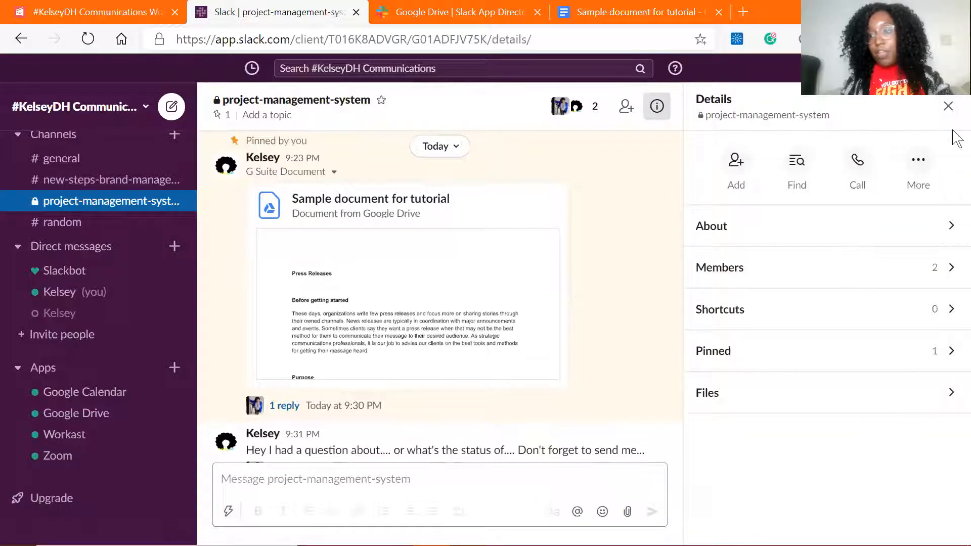
left_click(948, 106)
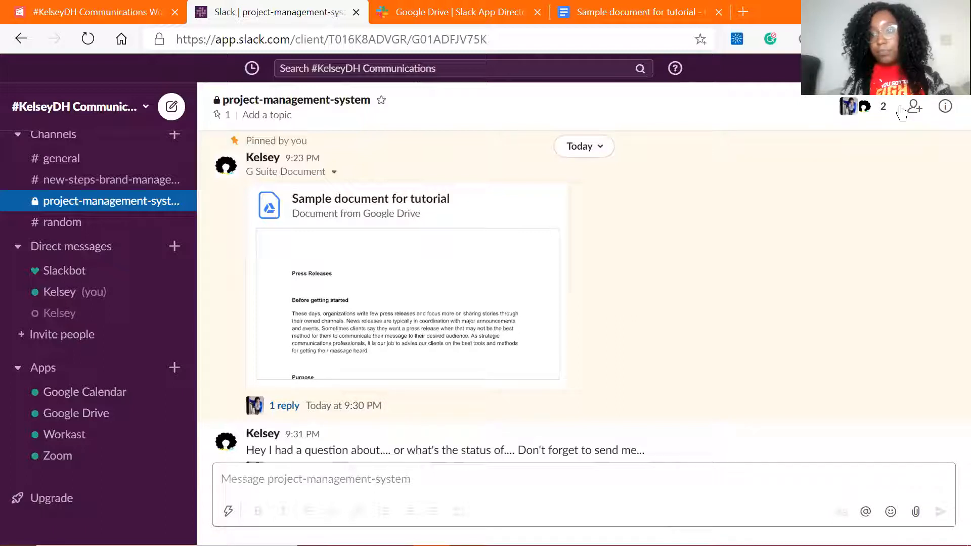
- Search within the project-management-system channel for "tonight" from the channel details
left_click(947, 108)
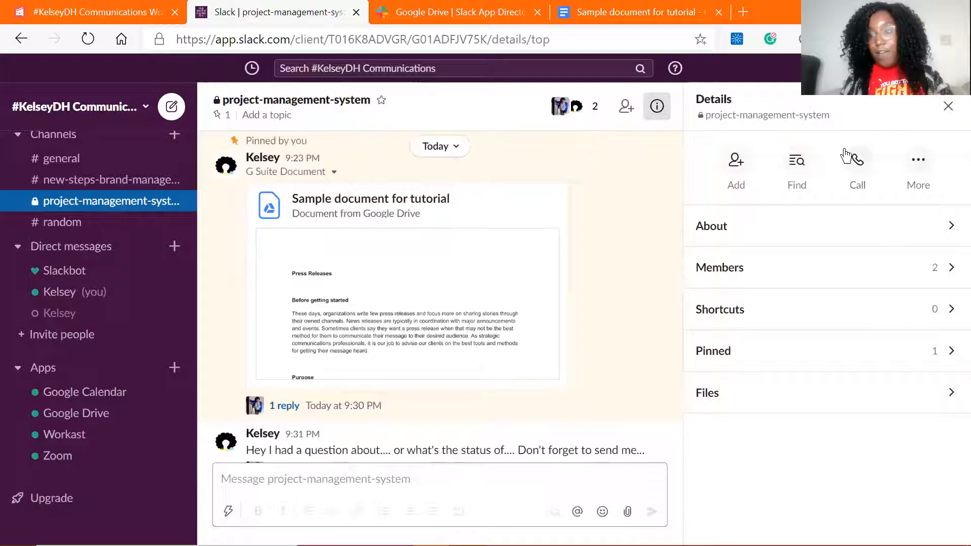
left_click(794, 167)
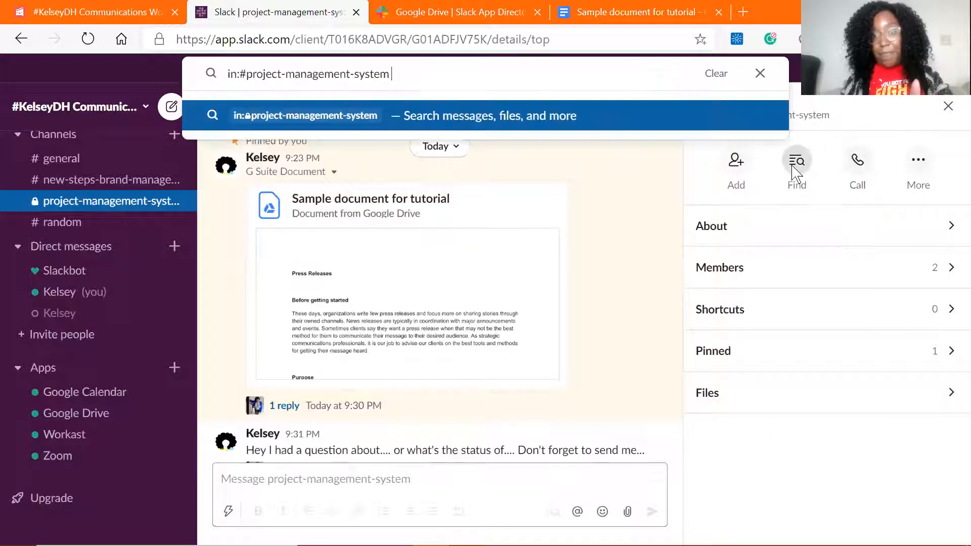
type("t")
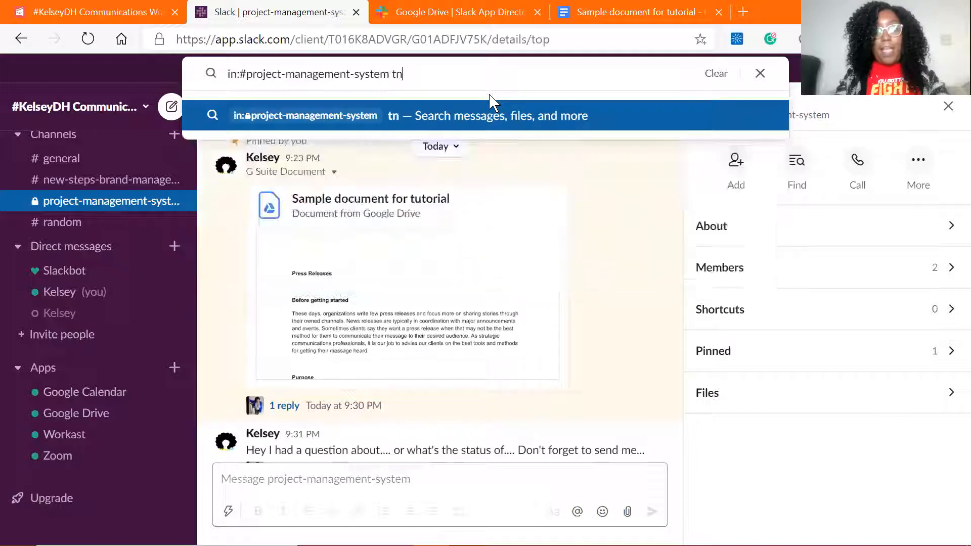
type("onight")
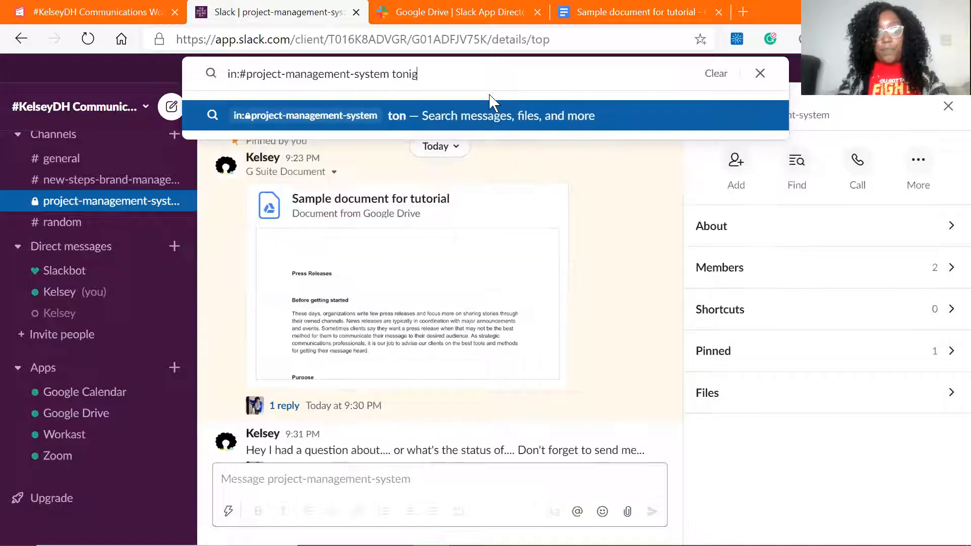
key("Return")
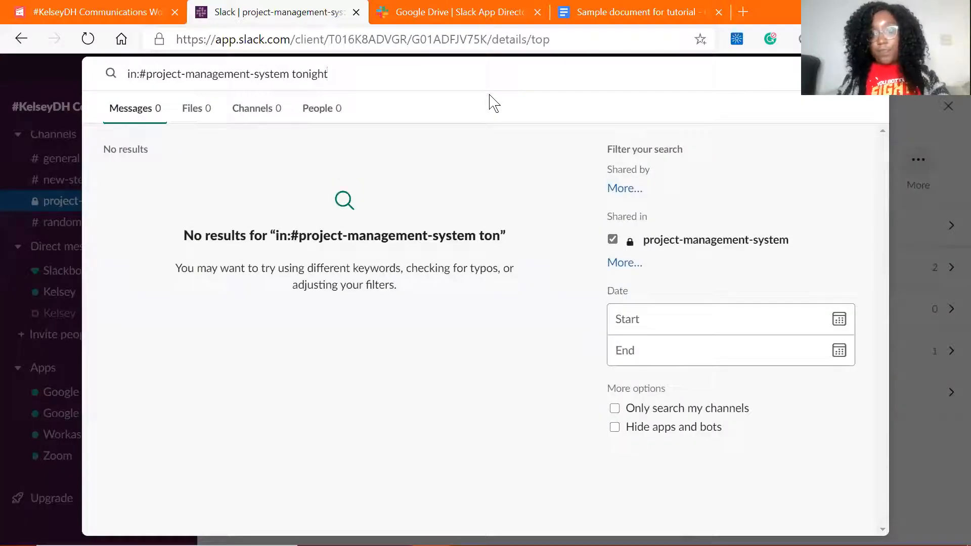
- Replace the keyword in the channel search with "look" and run the search
key("ctrl+shift+Left")
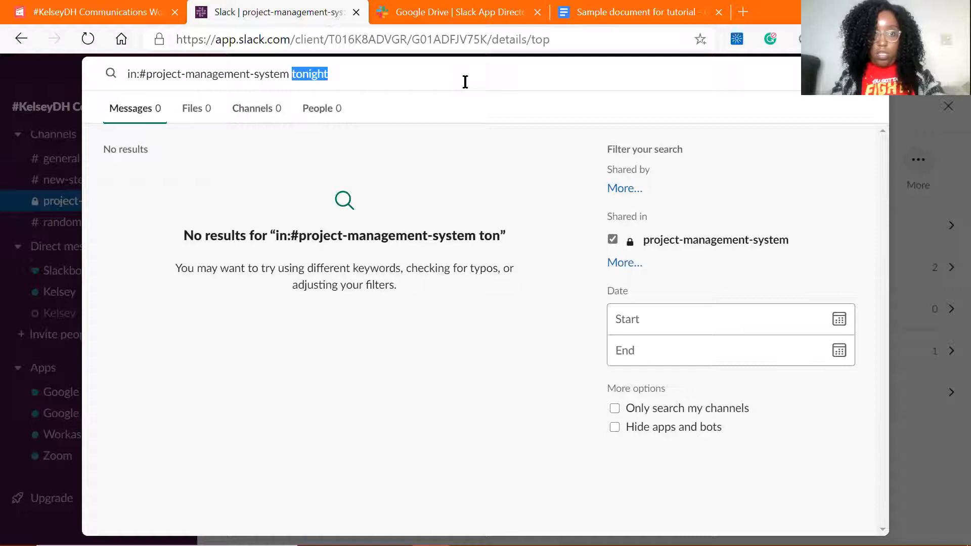
key("BackSpace")
type("look")
key("Return")
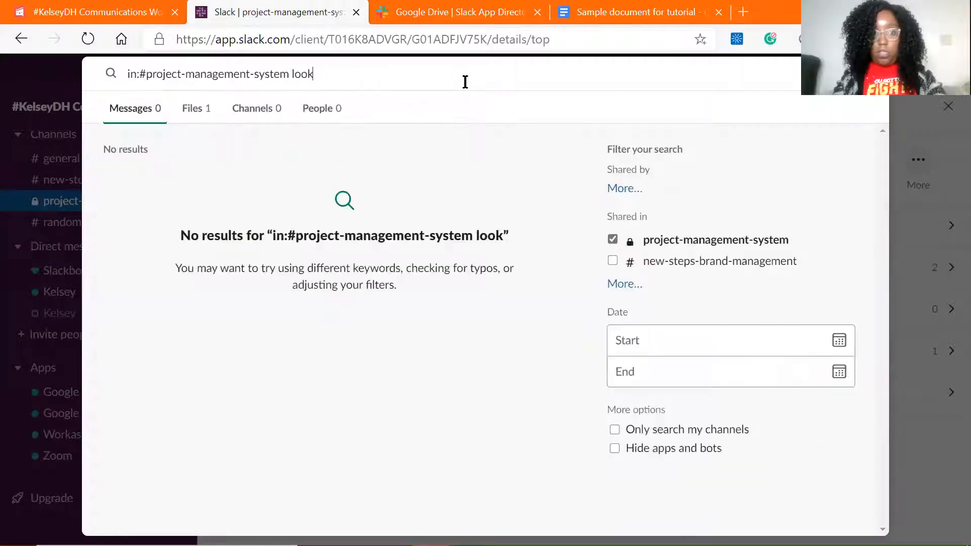
- Search the channel for messages sent by the first suggested member and review the list of matching messages
key("ctrl+shift+Left")
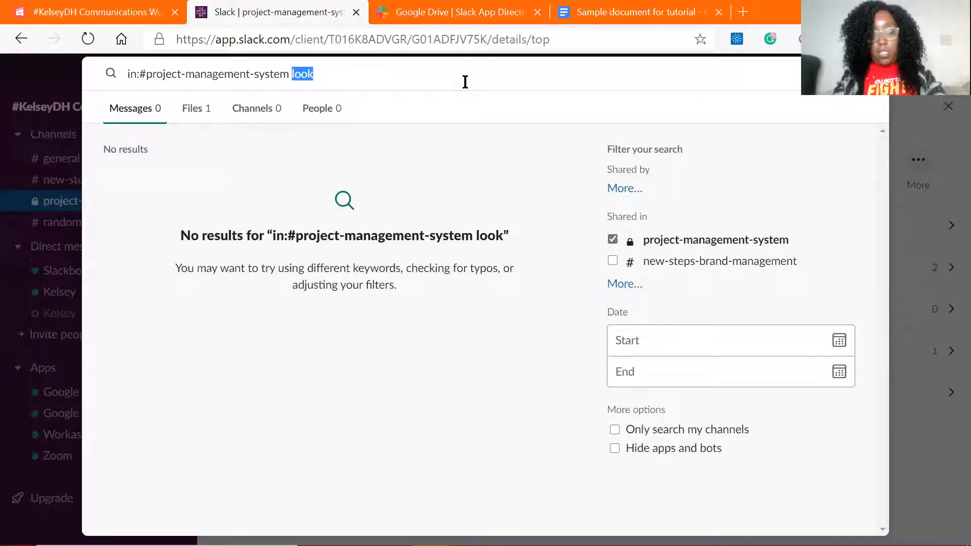
type("kelsey")
key("Down")
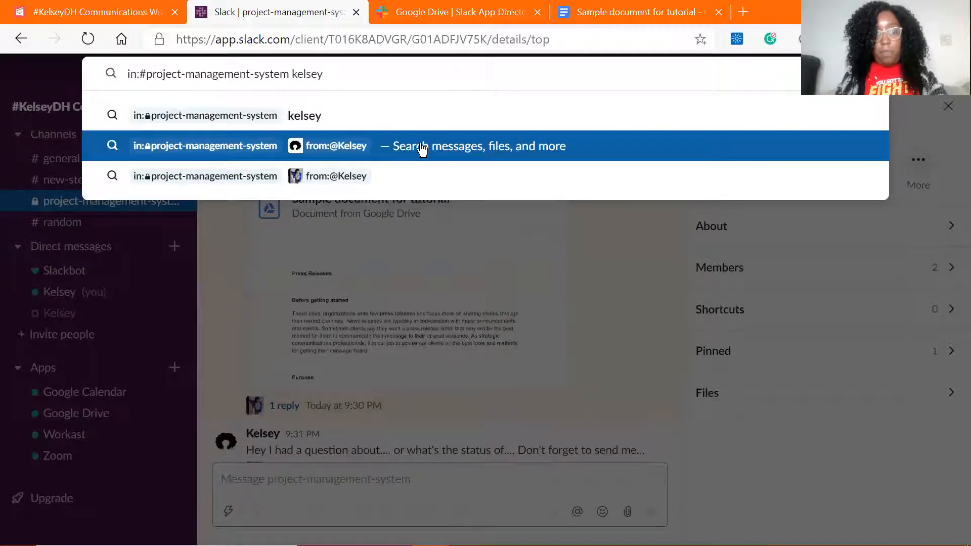
left_click(422, 147)
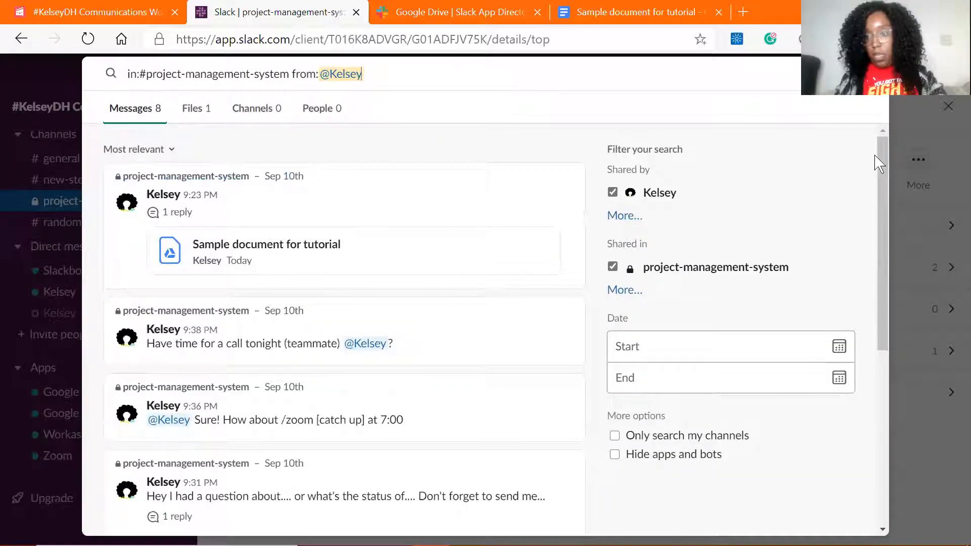
left_click_drag(884, 150, 882, 253)
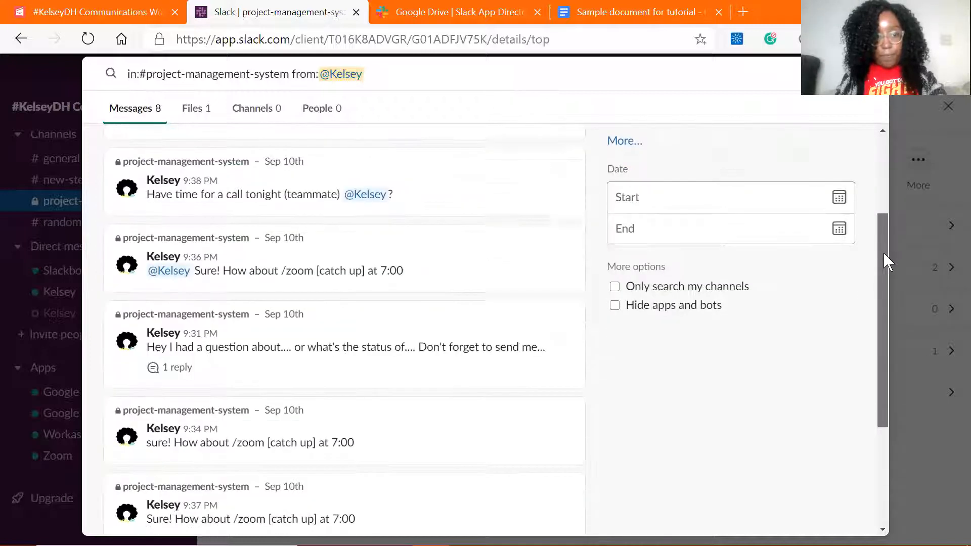
scroll(883, 252, "down", 3)
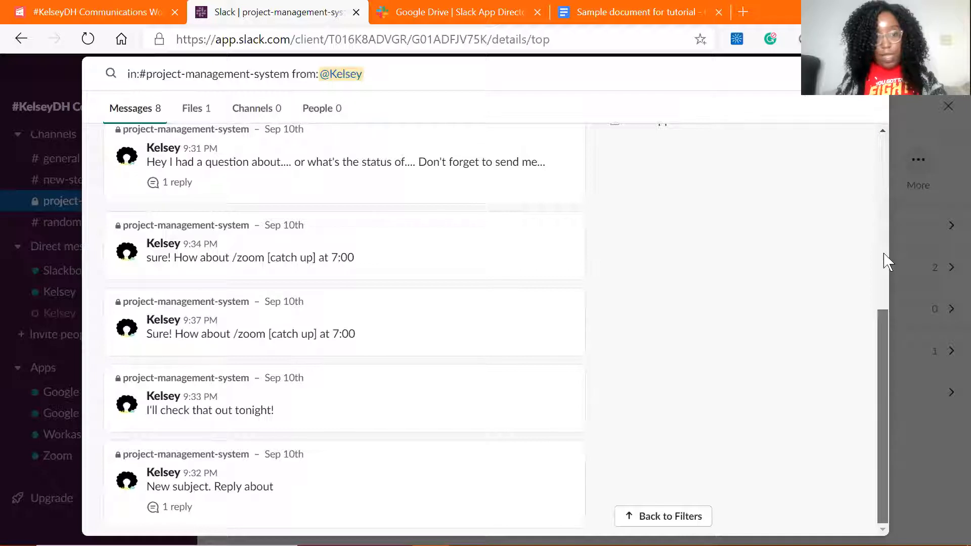
- Open the found message "I'll check that out tonight!" and delete the reply "sure! How about /zoom [catch up] at 7:00" from its thread
left_click(264, 419)
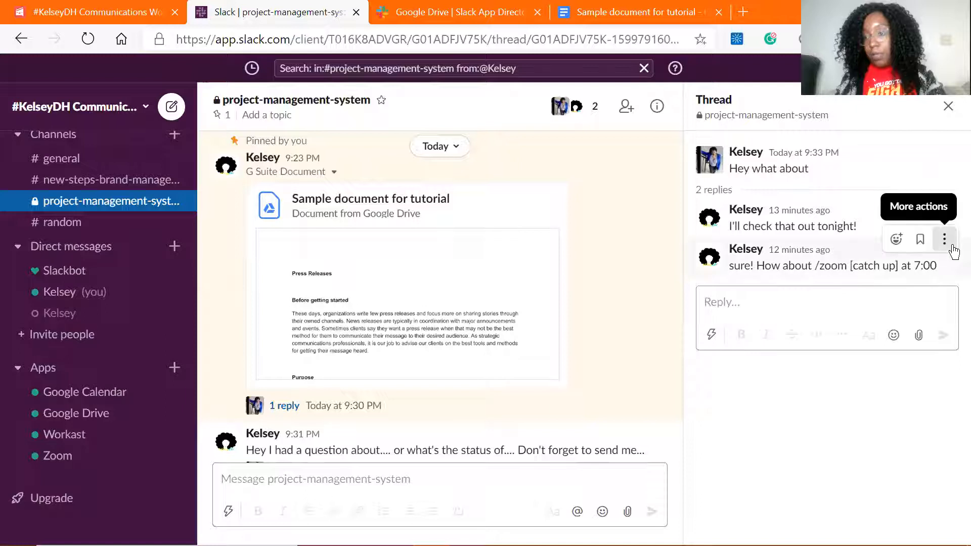
left_click(944, 238)
left_click(798, 412)
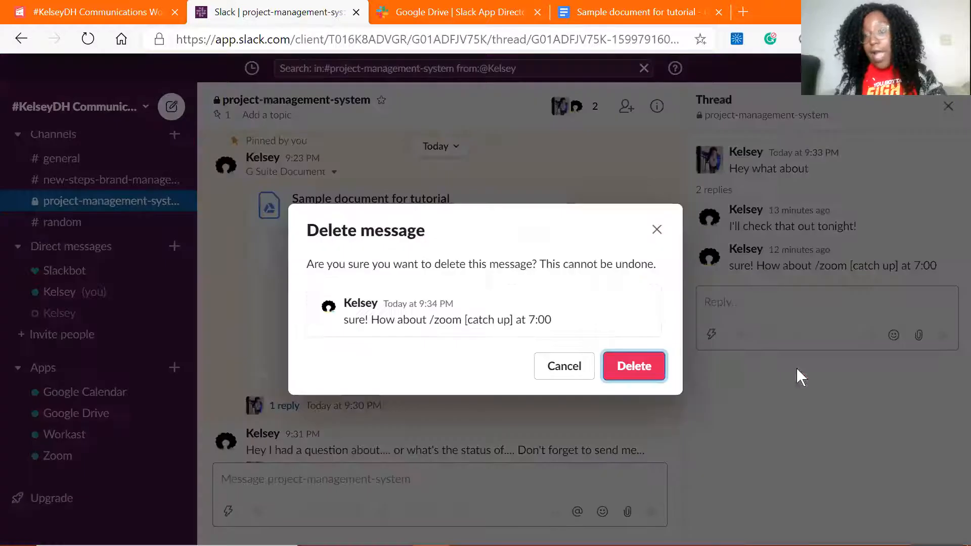
left_click(634, 366)
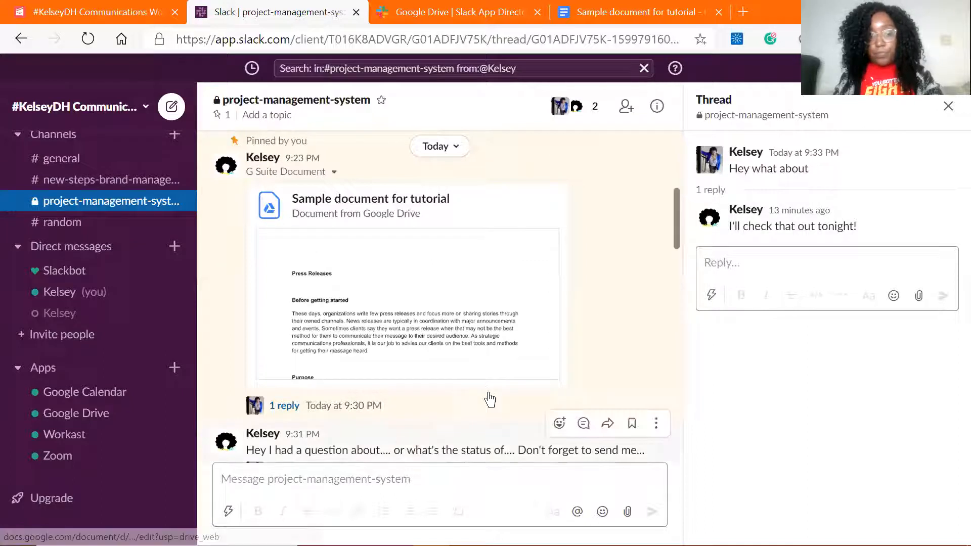
left_click(487, 485)
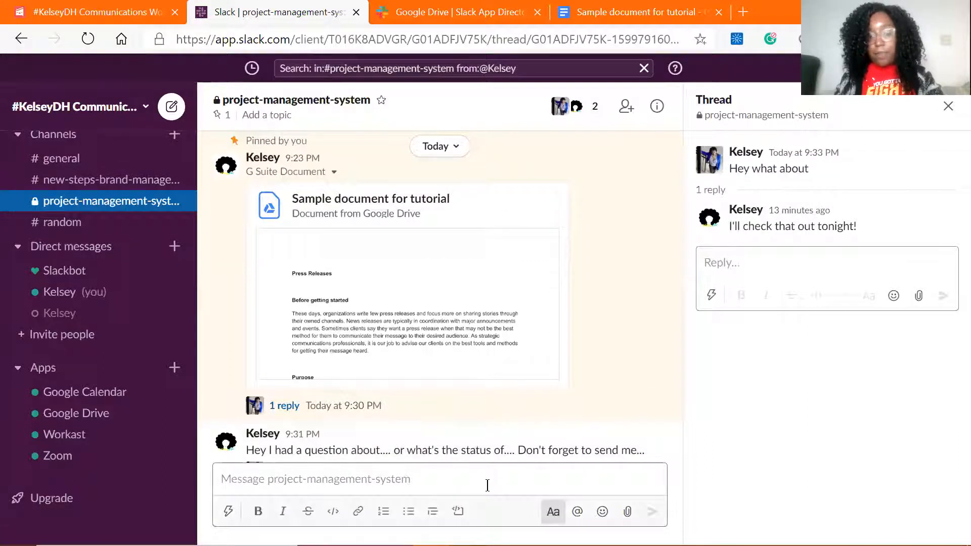
left_click(777, 261)
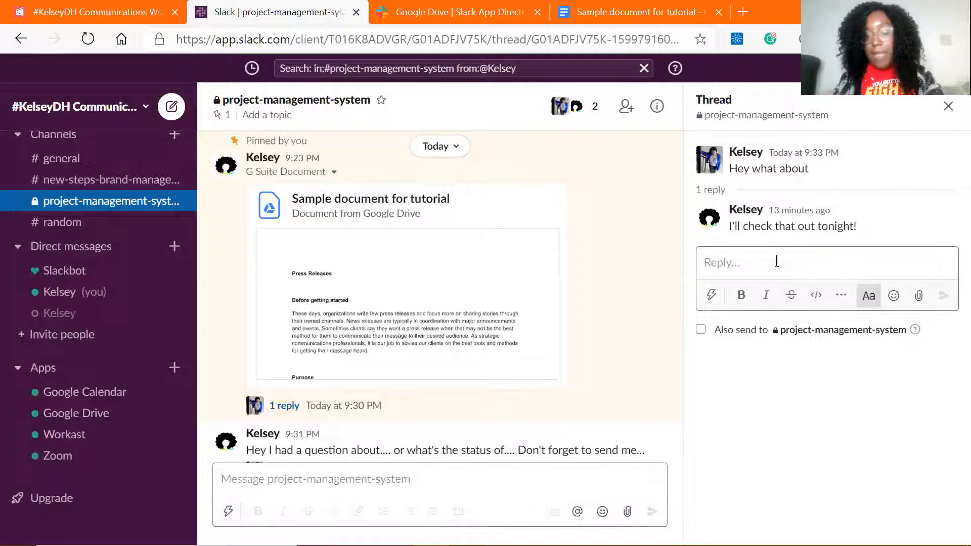
type("/")
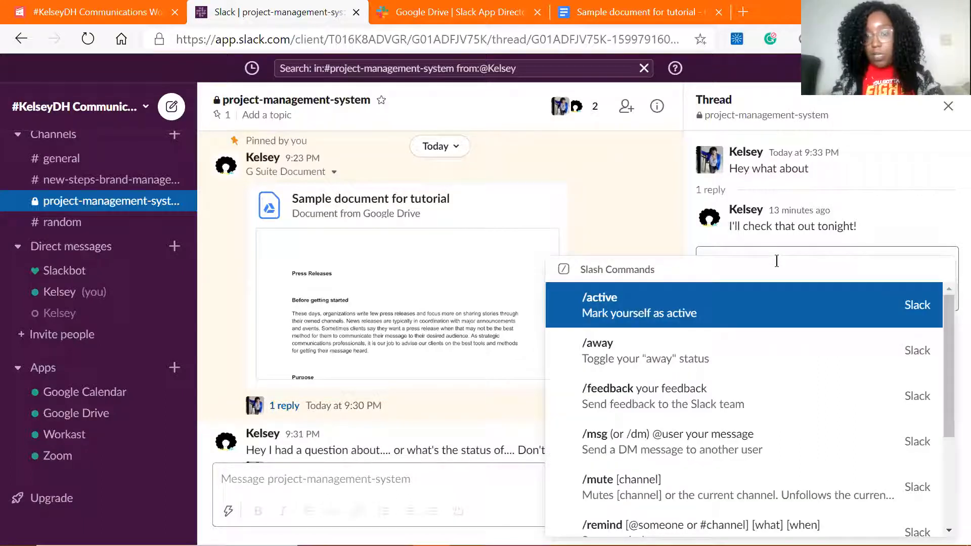
type("workat")
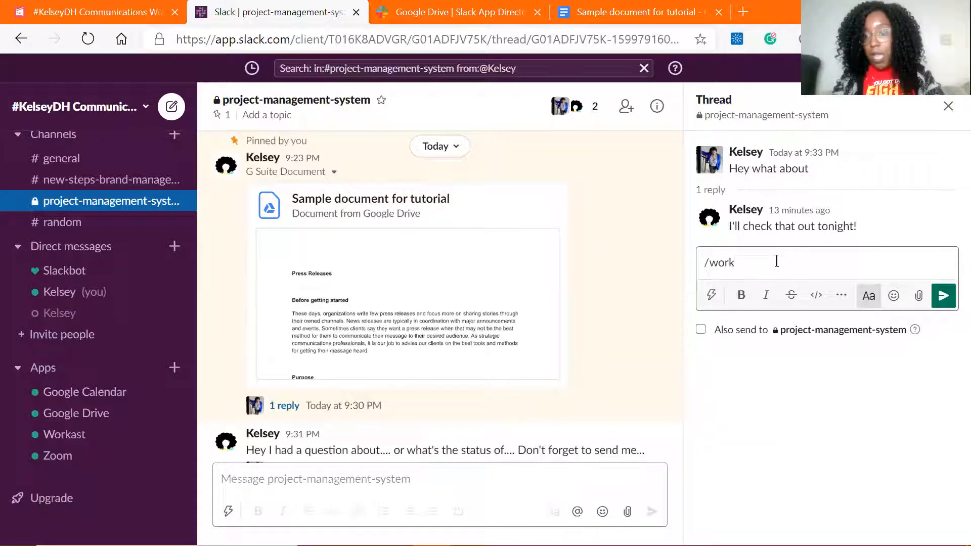
key("BackSpace")
key("BackSpace")
key("BackSpace")
type("k")
key("BackSpace")
key("BackSpace")
key("BackSpace")
type("todo")
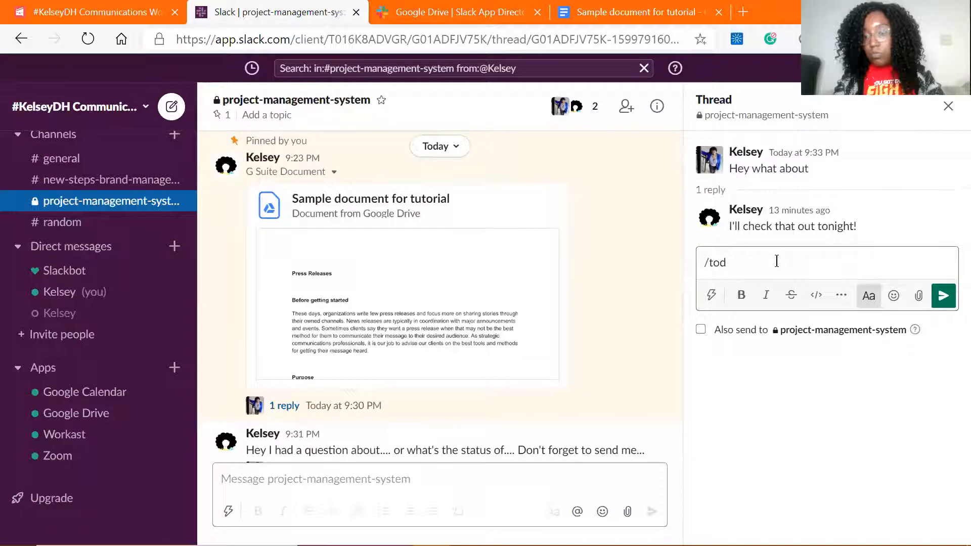
key("BackSpace")
key("BackSpace")
key("BackSpace")
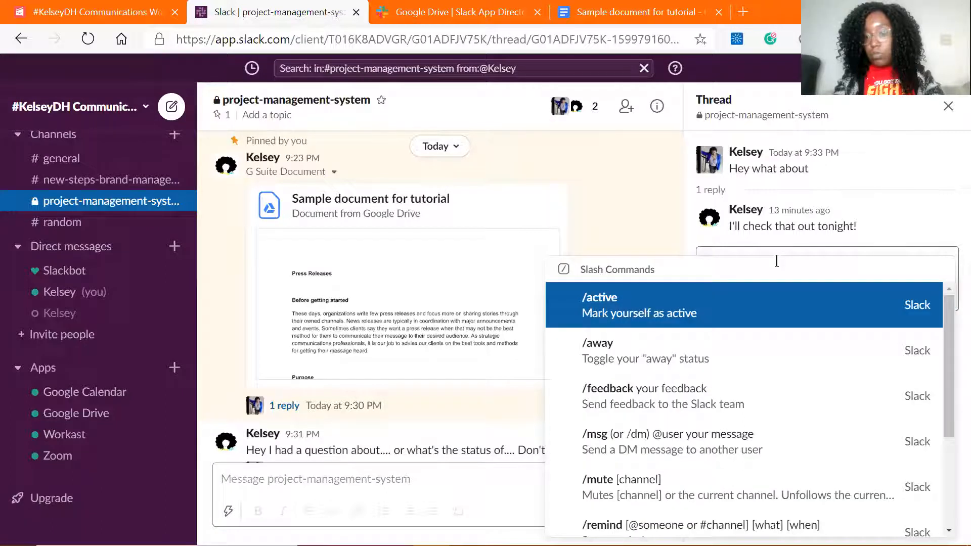
type("to")
key("BackSpace")
key("BackSpace")
key("BackSpace")
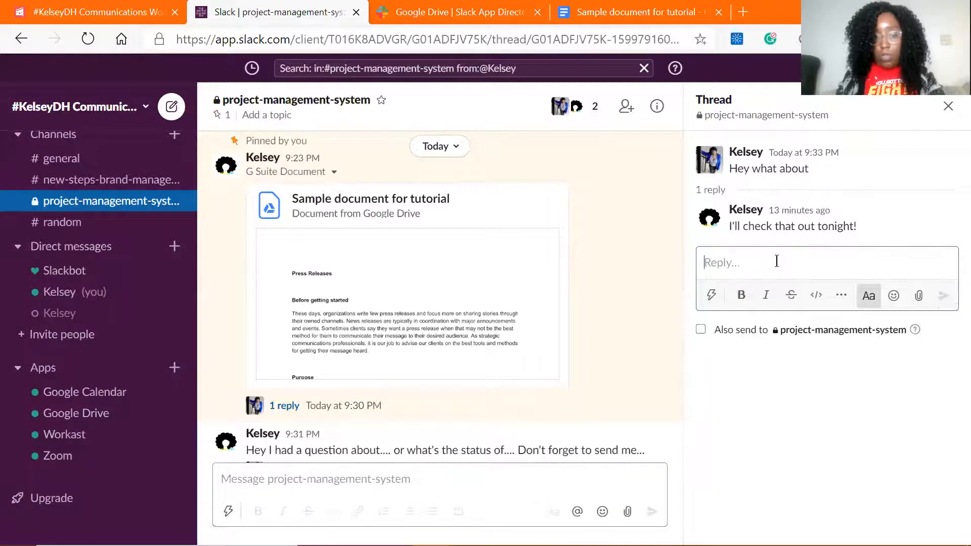
- Draft the command "/todo review edits on document" as a message in the project-management-system channel
left_click(344, 502)
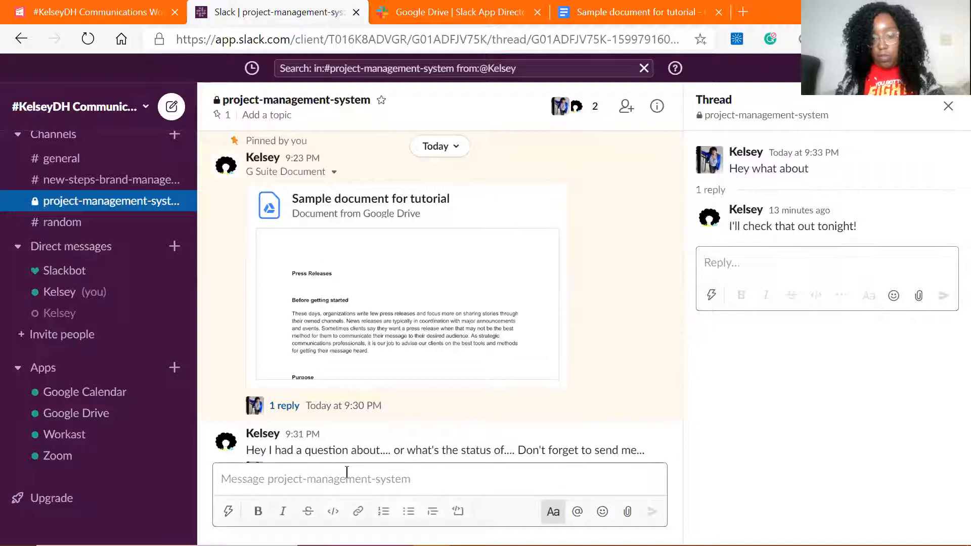
type("/todo")
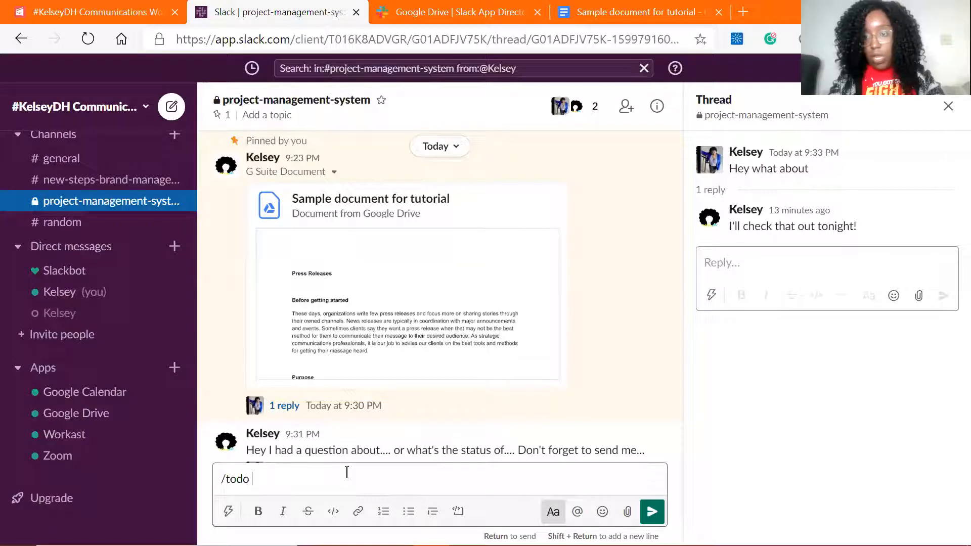
type("edit")
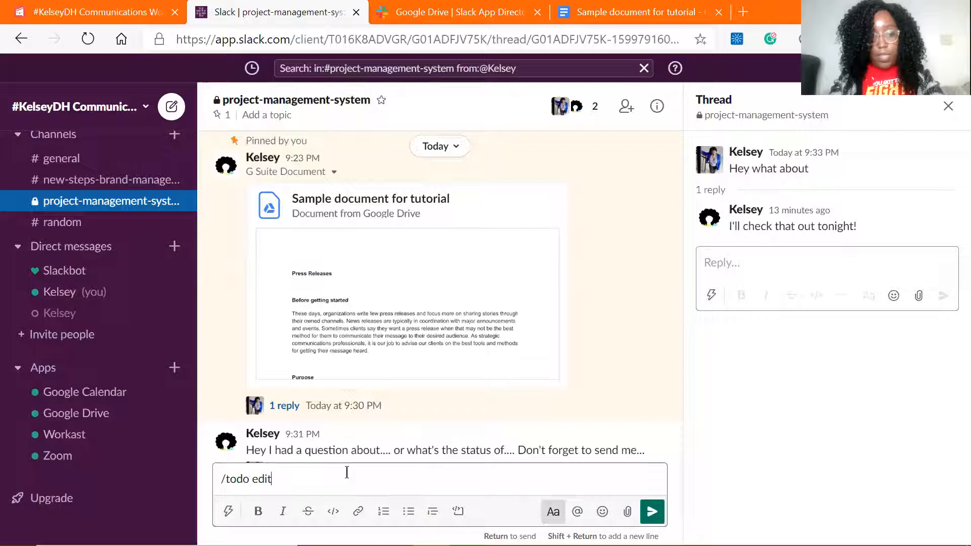
key("BackSpace")
key("BackSpace")
key("BackSpace")
type("review edits on ")
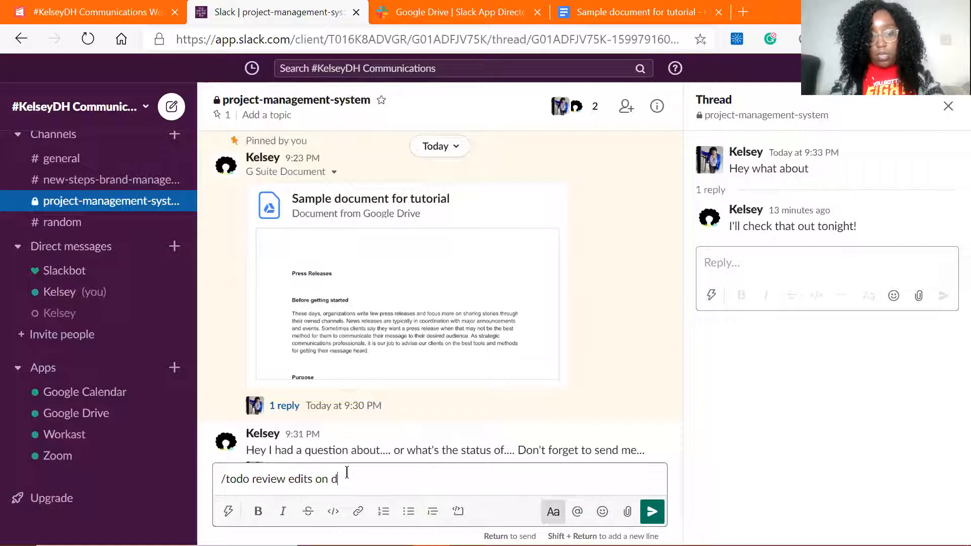
type("d")
key("BackSpace")
type("document")
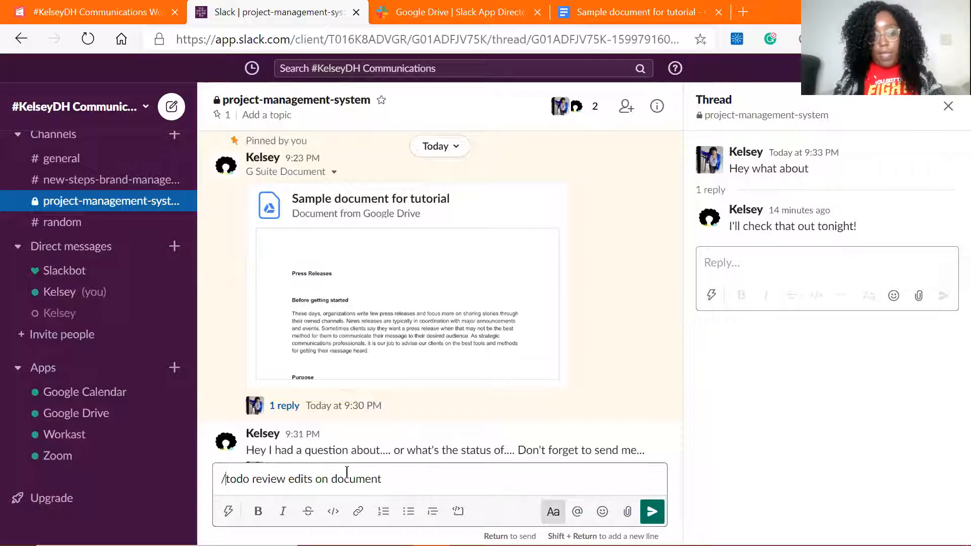
- Change the drafted command to /mytodo, append "by 8pm tonight" to the task text and send it
key("Home")
key("Right")
type("my")
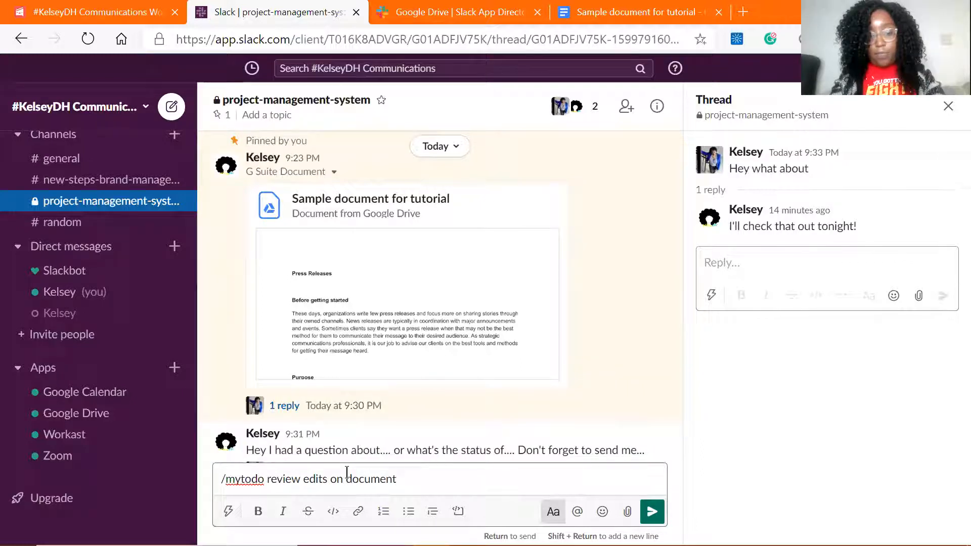
type(" bvby")
key("BackSpace")
key("BackSpace")
key("BackSpace")
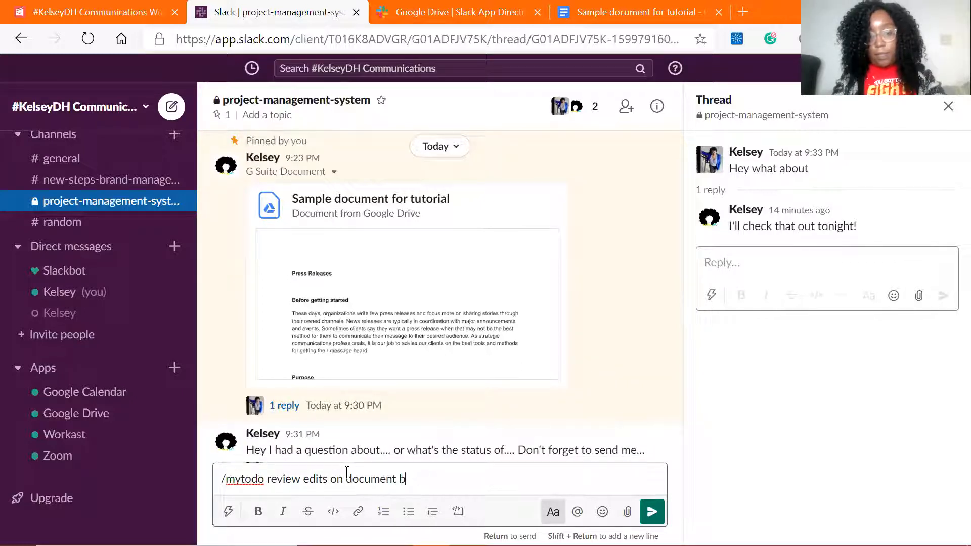
type("y 8pm tonight")
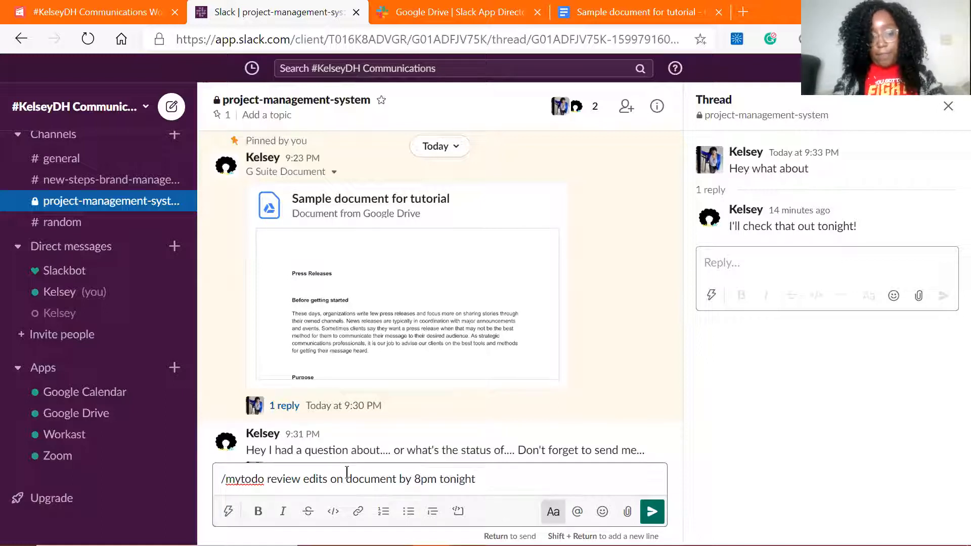
key("Return")
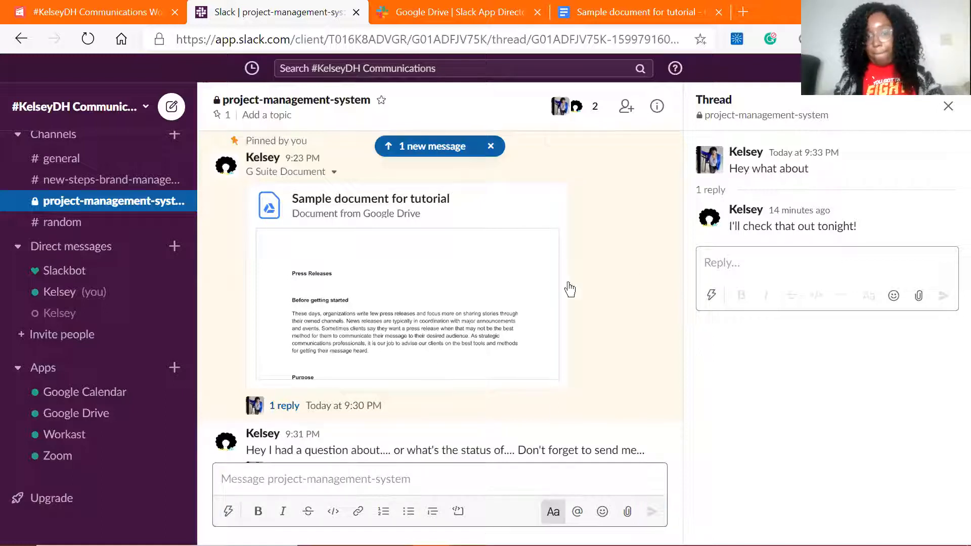
- Go to the new Workast message in the channel, look at the Workast calendar page and return to Slack
left_click(423, 147)
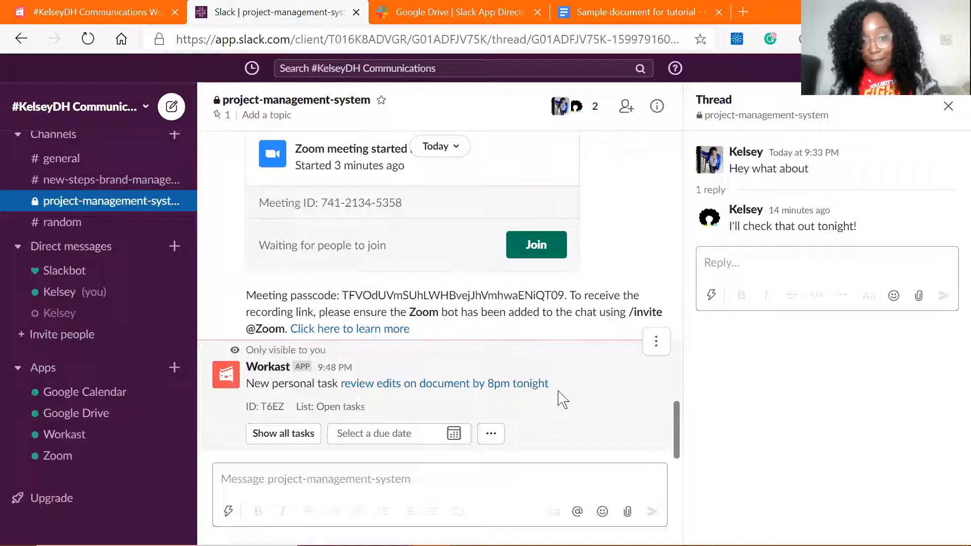
left_click(65, 15)
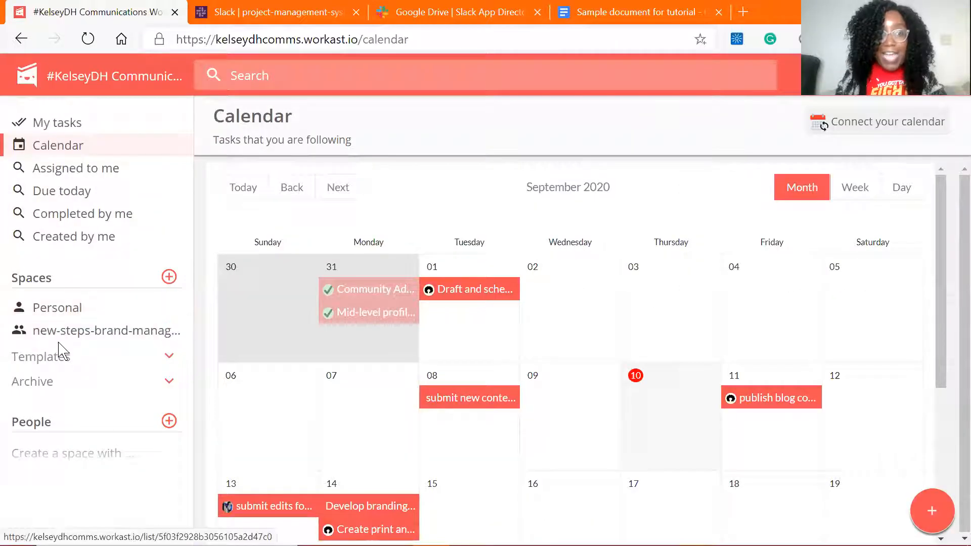
left_click(238, 12)
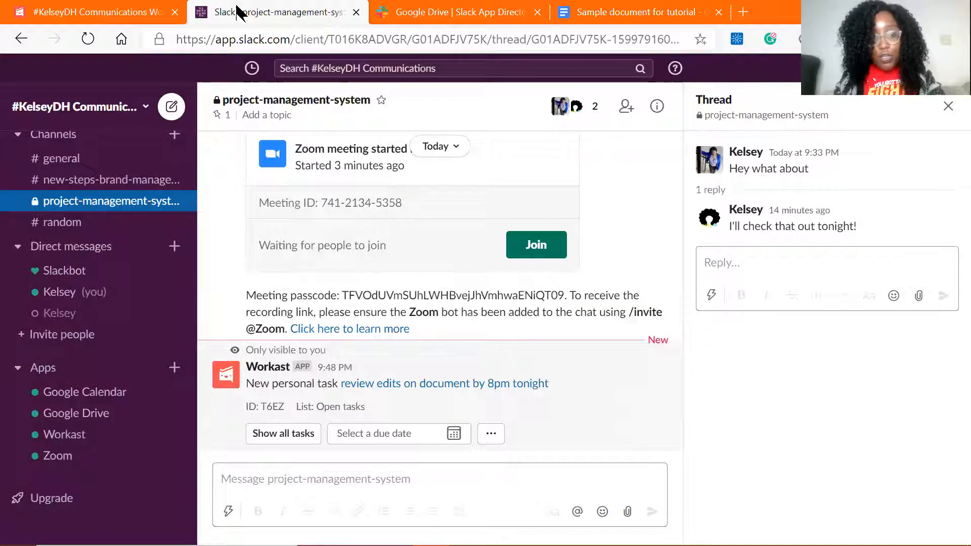
- Set the new personal task's due date to September 10, 2020 and show all tasks in the channel
left_click(456, 433)
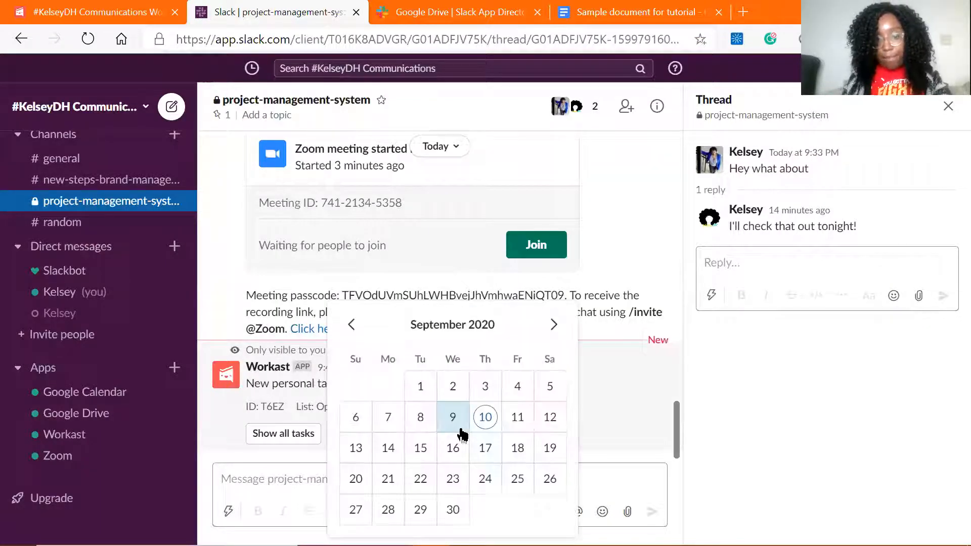
left_click(502, 429)
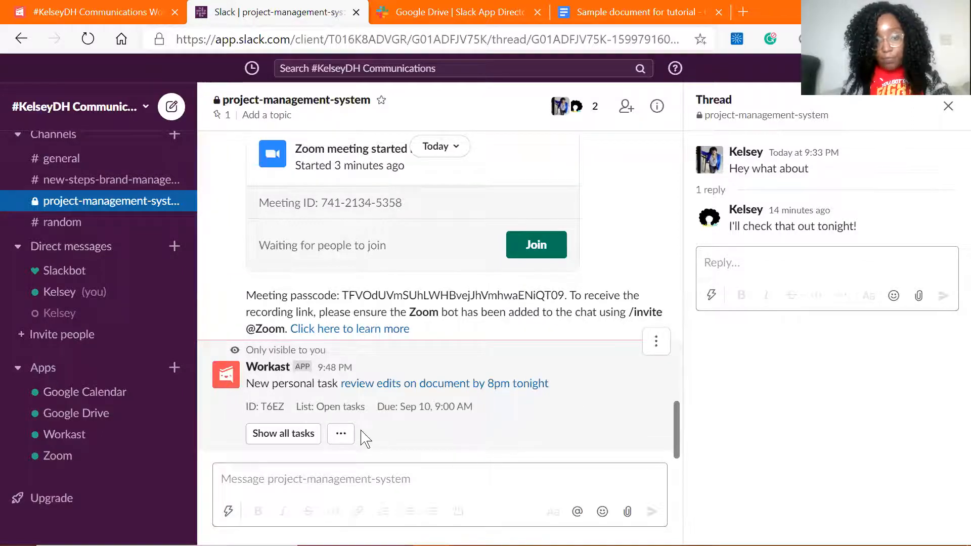
left_click(314, 434)
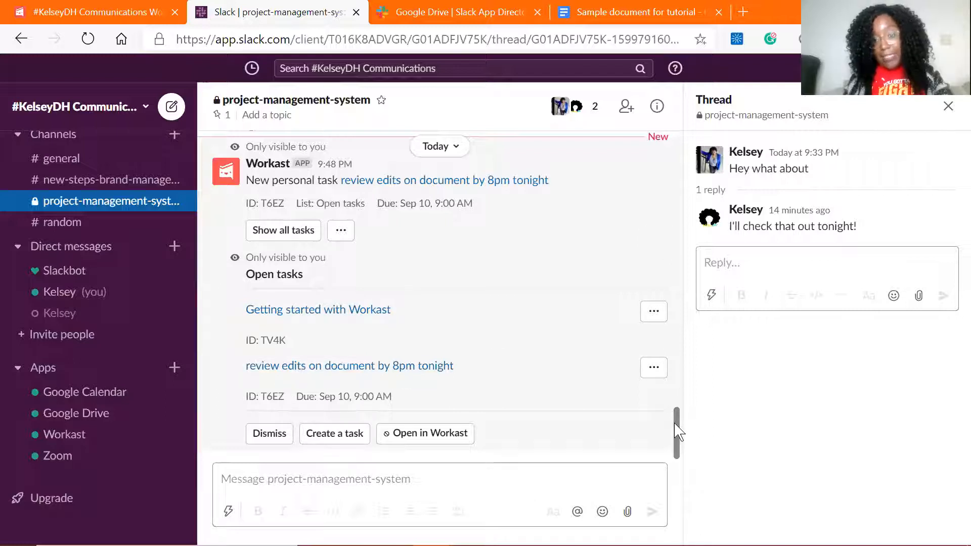
- Send the Google Calendar command "/gcal [today]" in the project-management-system channel
left_click(416, 485)
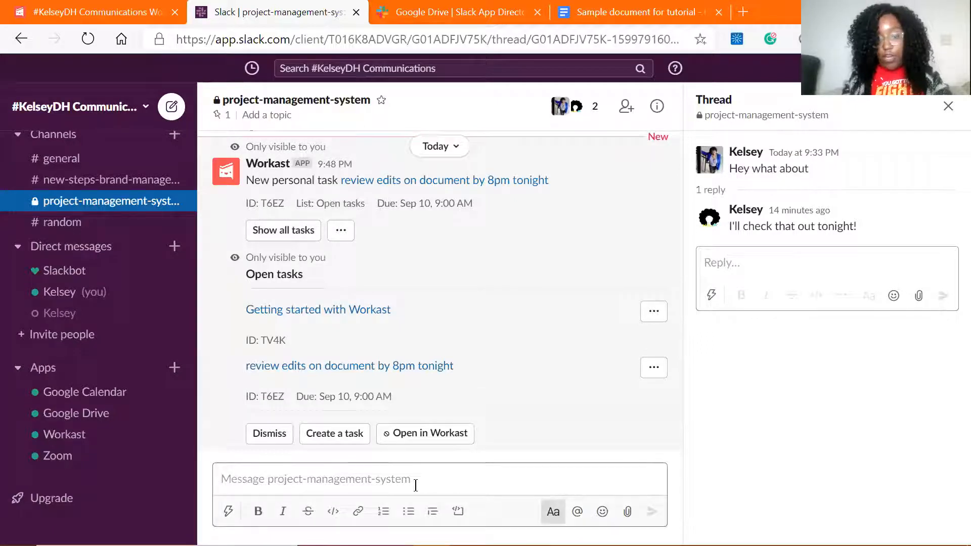
type("/")
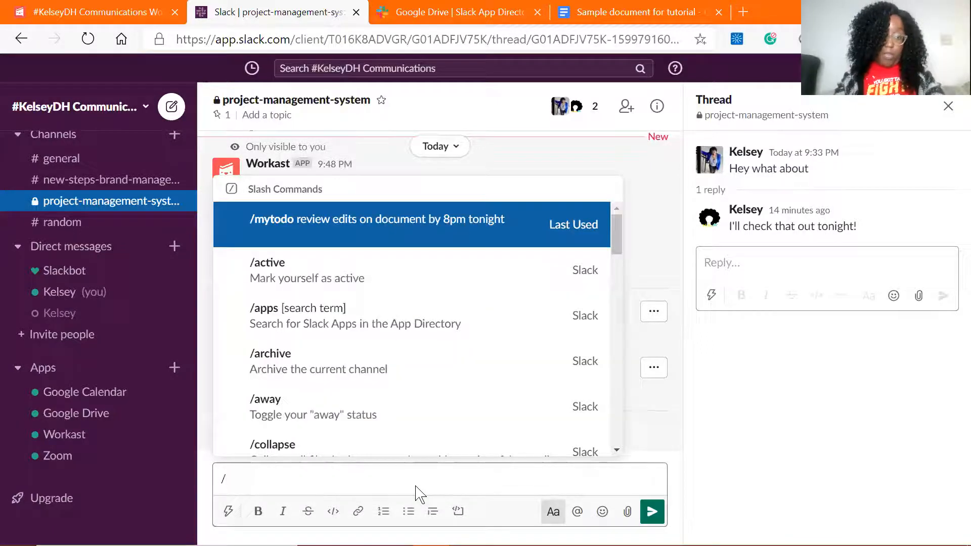
type("gcal ")
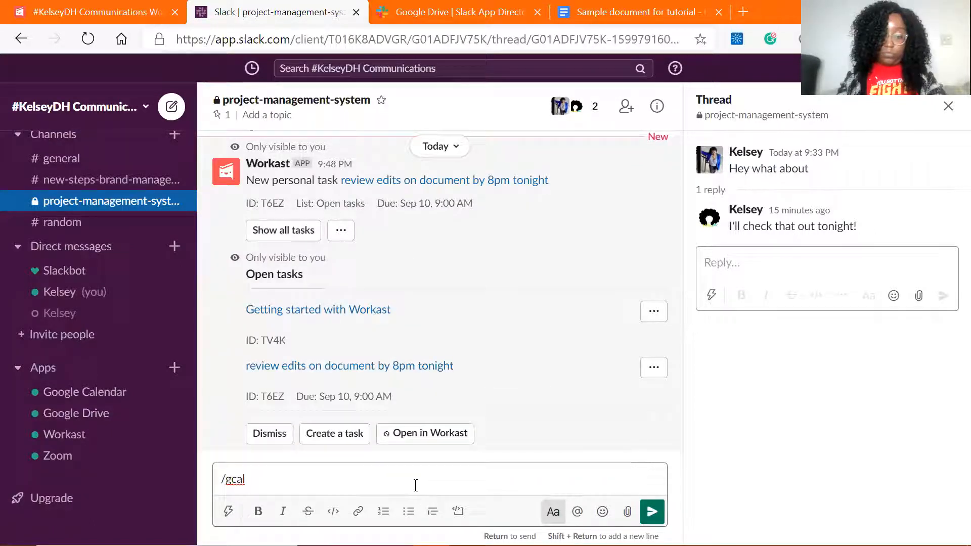
type("[today")
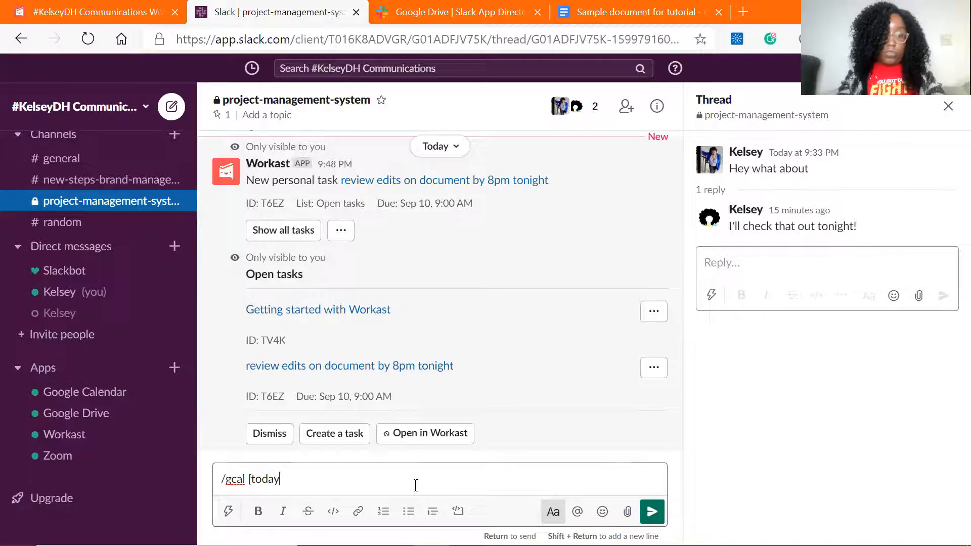
type("]")
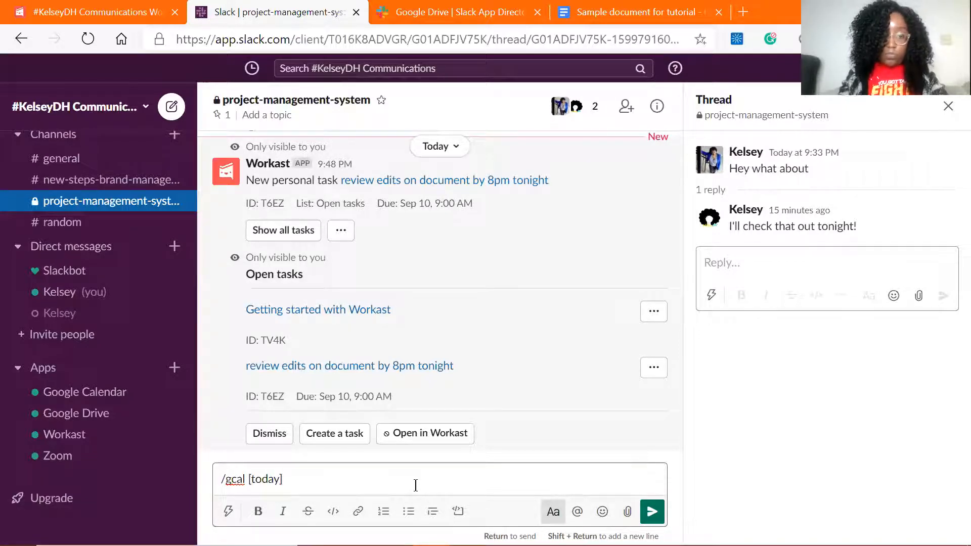
key("Return")
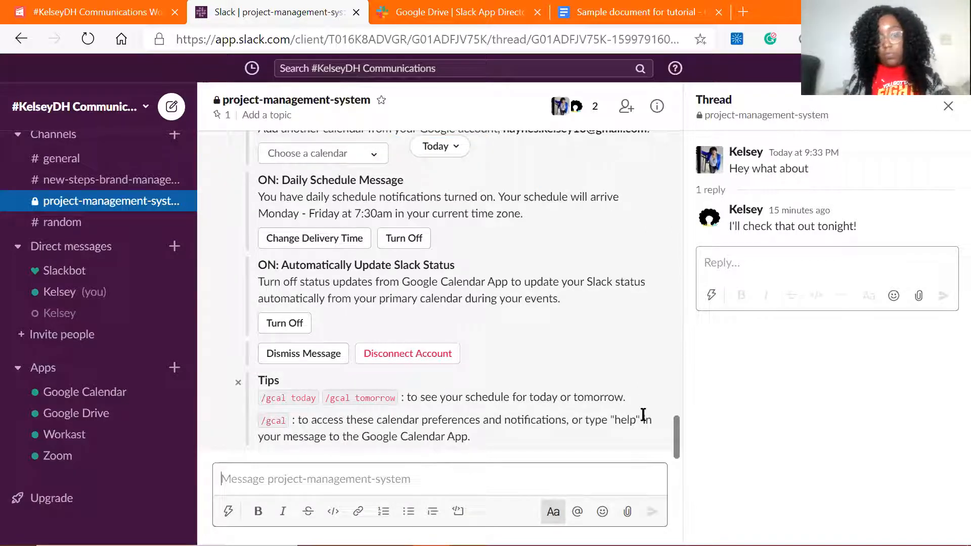
- Examine the Google Calendar message's calendar choices, notification settings and command tips, cancelling the Notifications dialog without changes
left_click_drag(674, 435, 679, 411)
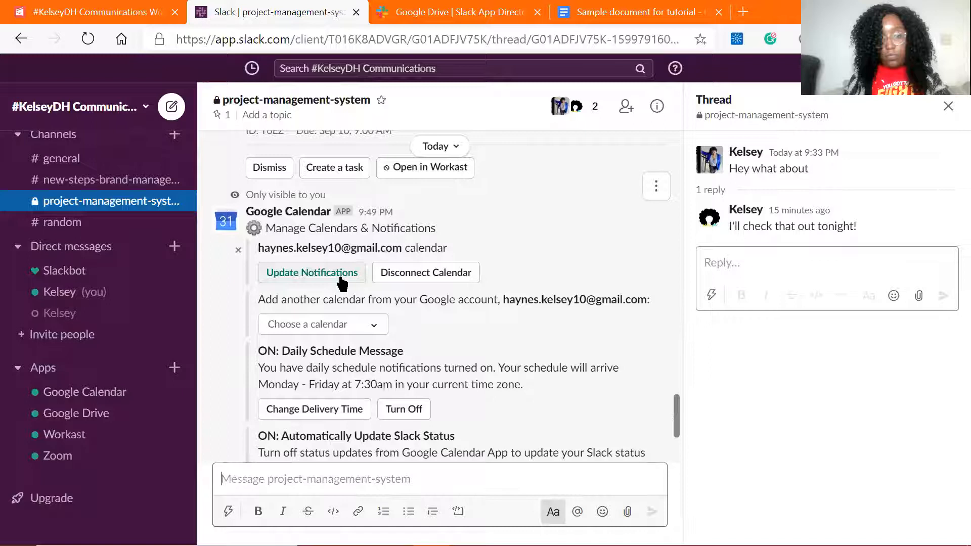
left_click(330, 329)
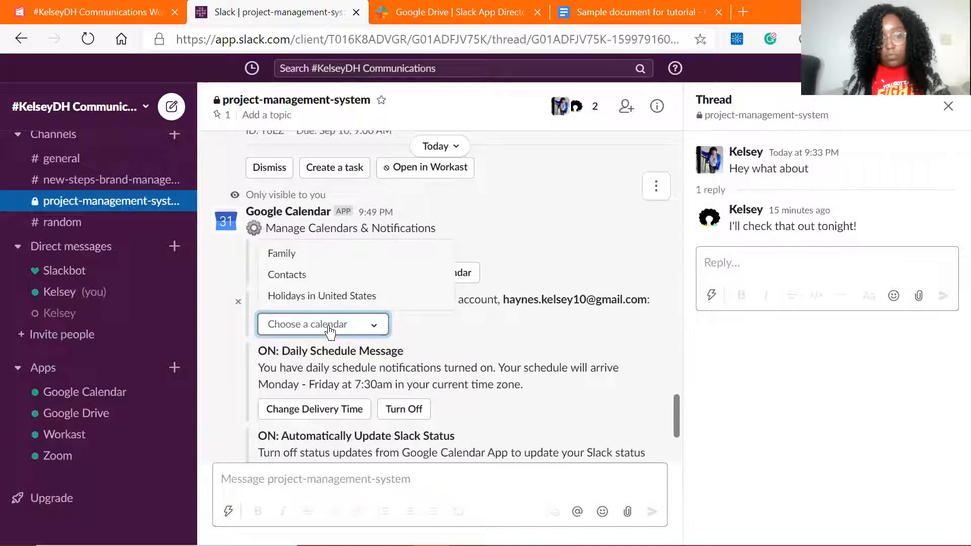
left_click(329, 329)
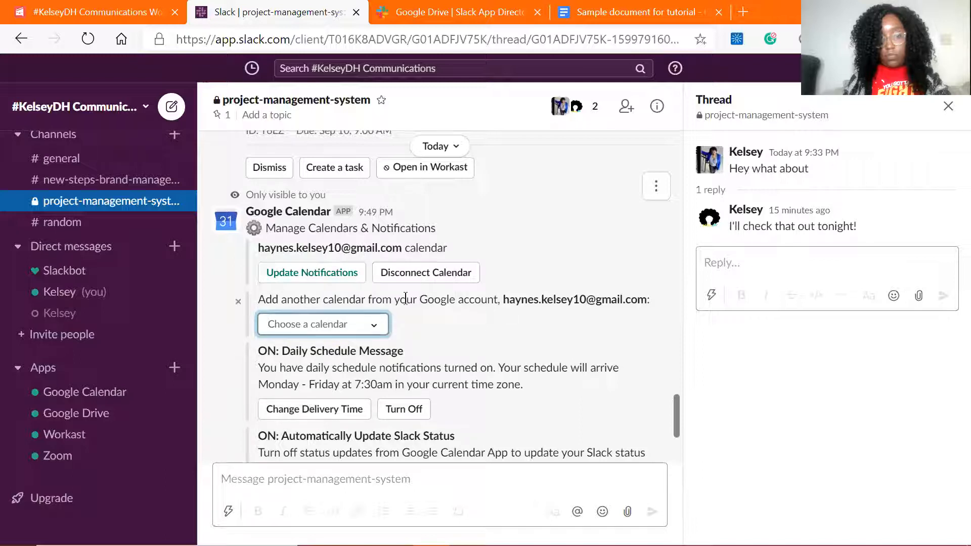
left_click(315, 272)
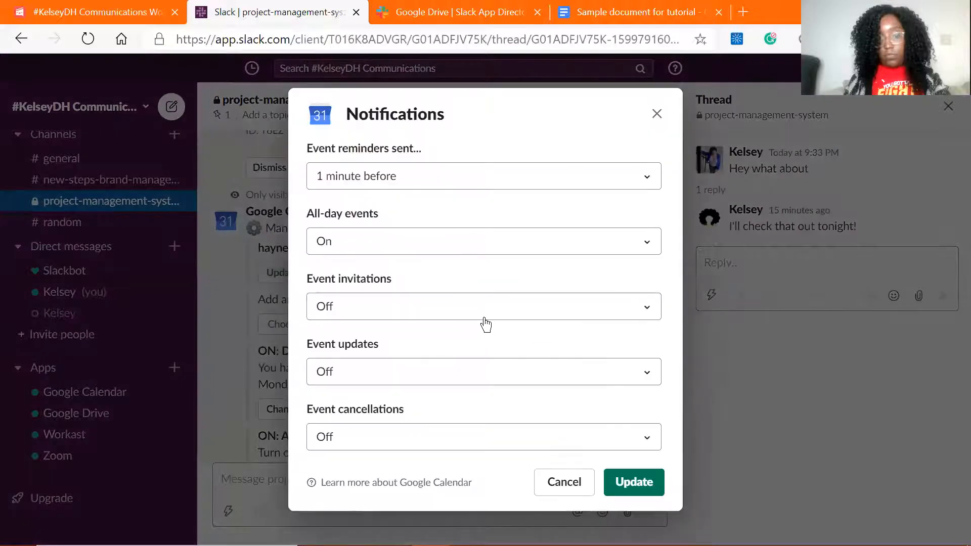
left_click(581, 490)
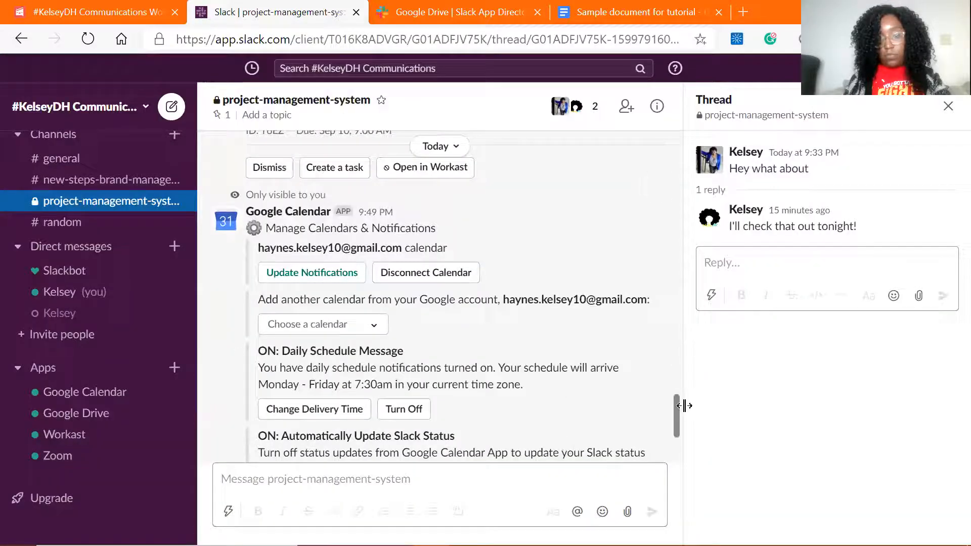
left_click_drag(678, 416, 672, 447)
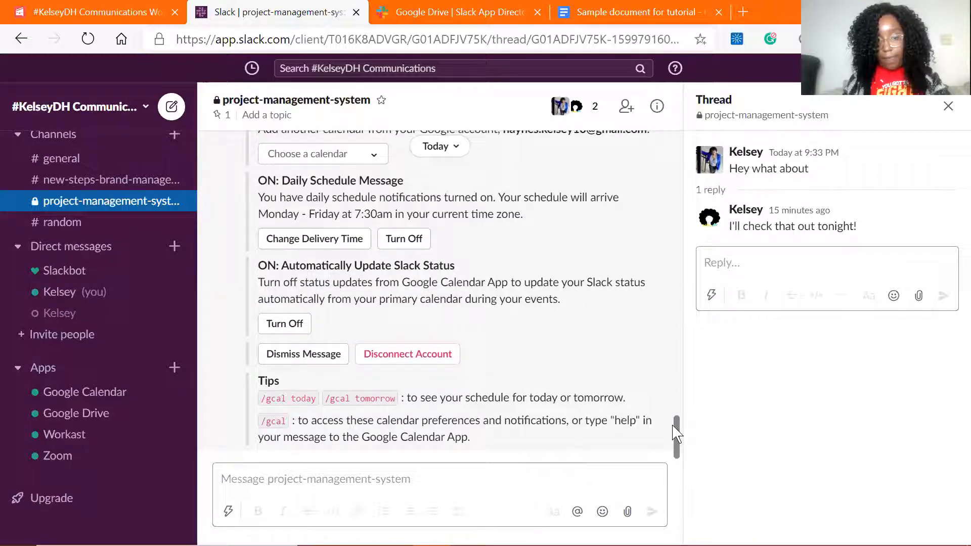
- Send the Google Calendar commands "/gcal today" and "/gcal tuesday" in the project-management-system channel
left_click(605, 478)
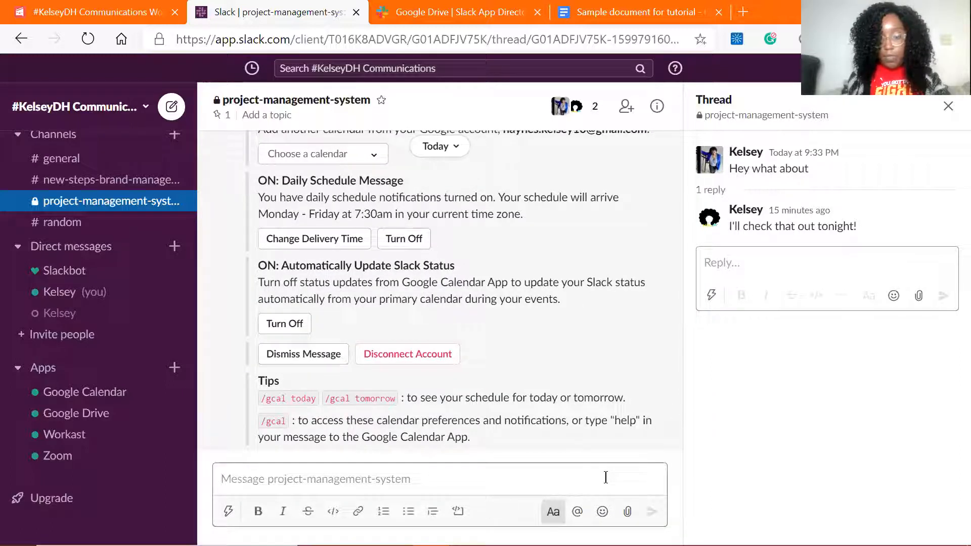
type("/gcal today")
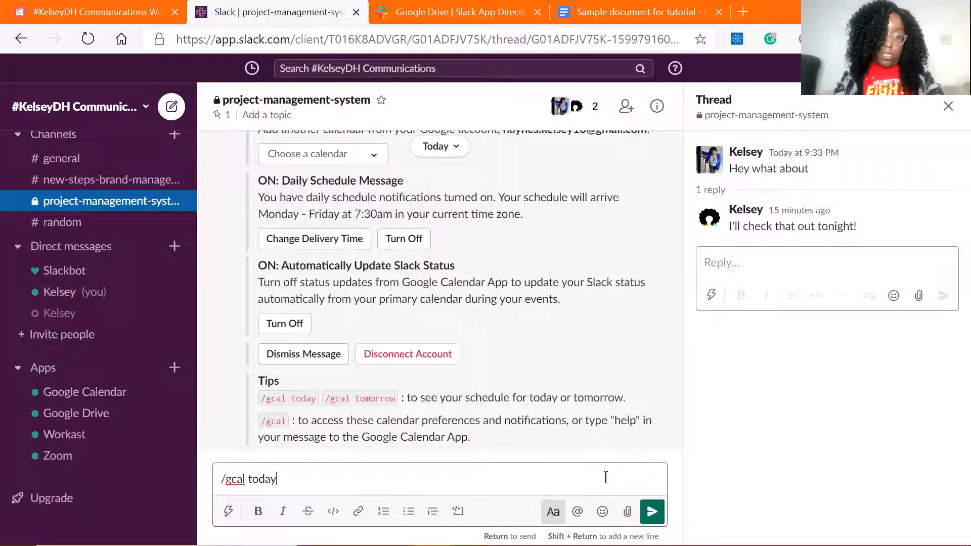
key("Return")
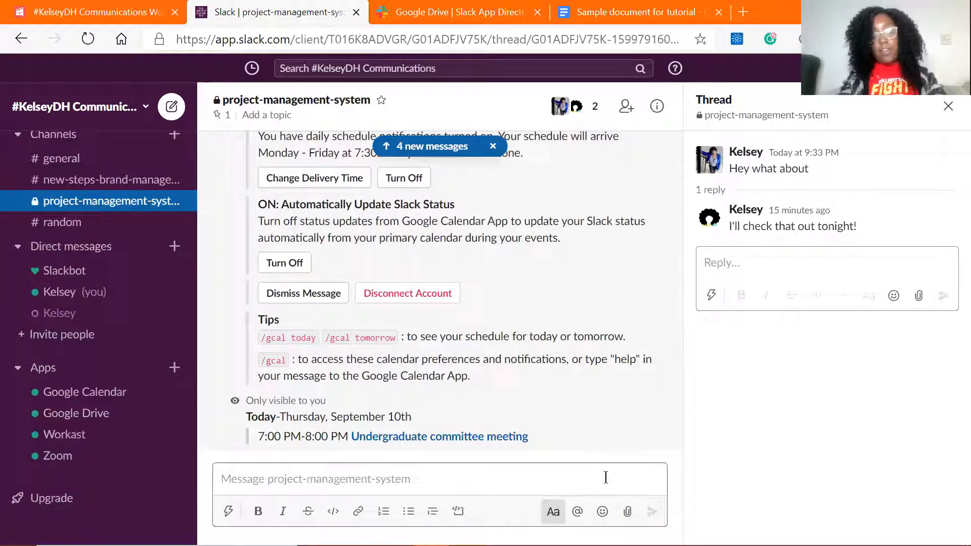
type("/")
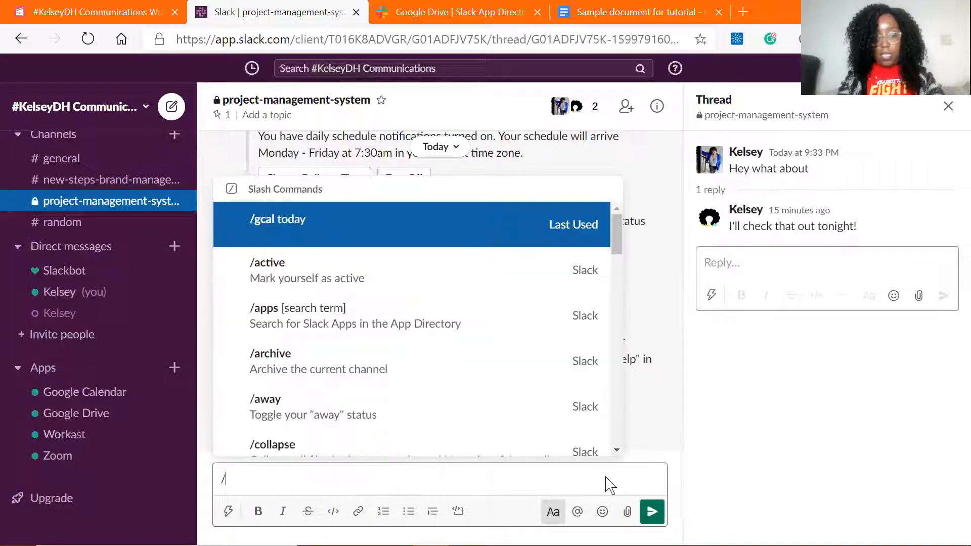
type("gcal tuesday")
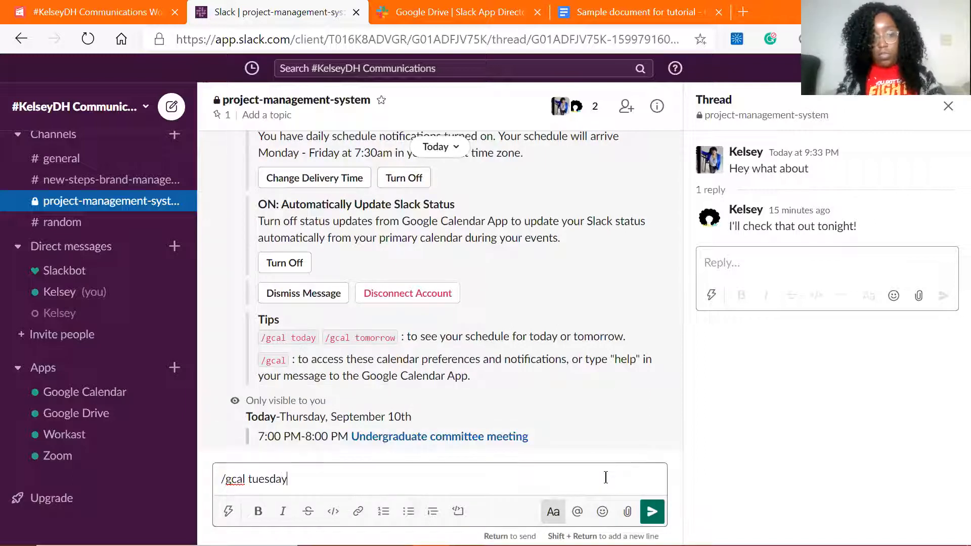
key("Return")
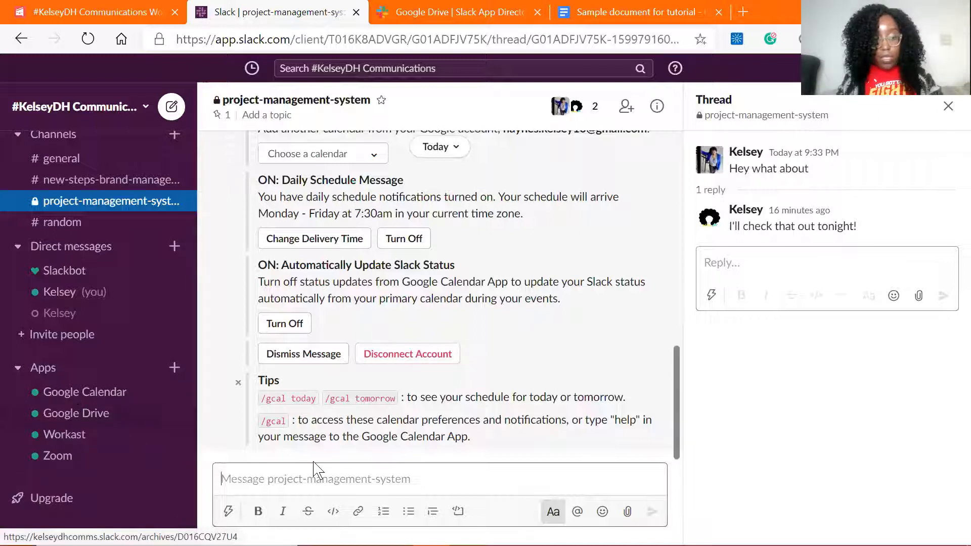
- Start a new event titled "ewehown" in the Google Calendar app and add the other workspace member as a guest
left_click(68, 397)
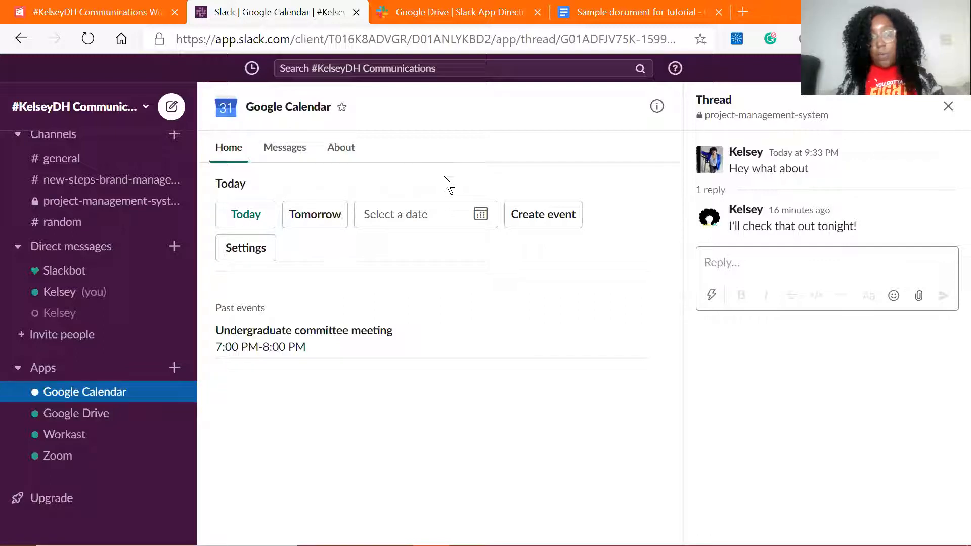
left_click(559, 221)
type("ewehown")
left_click(483, 248)
type("k")
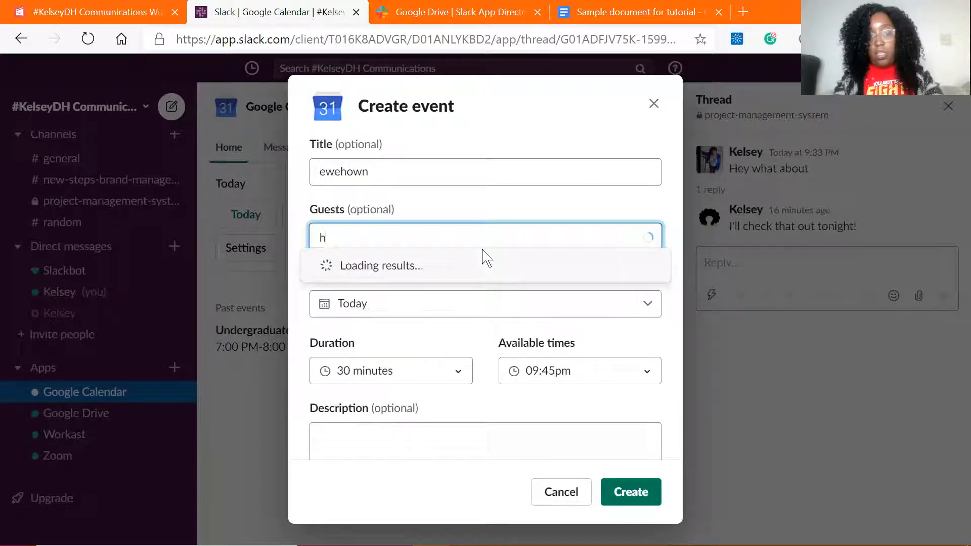
key("BackSpace")
type("@k")
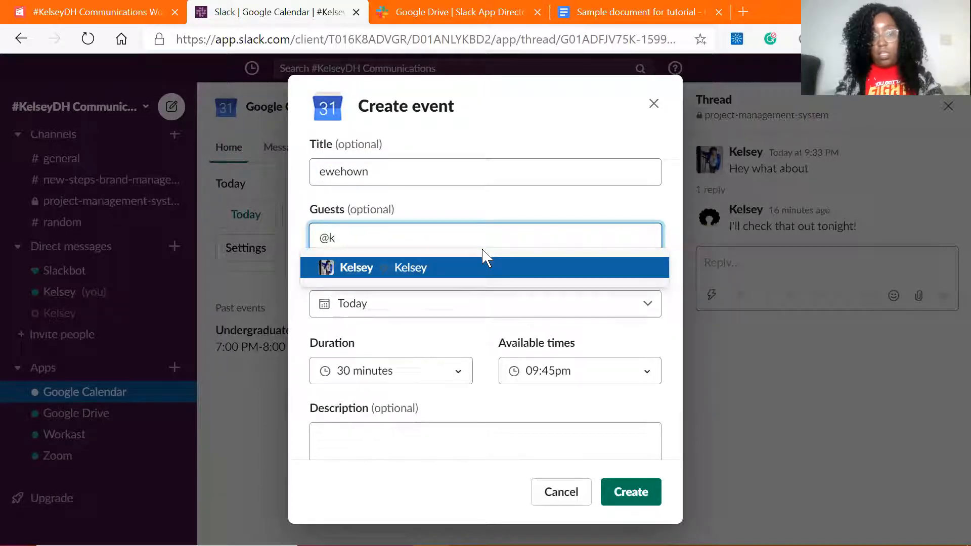
left_click(484, 258)
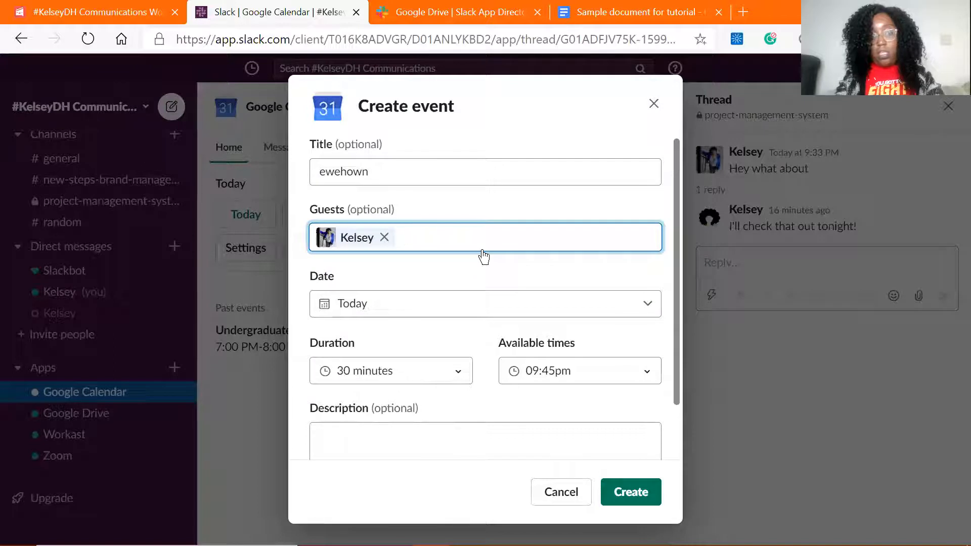
key("BackSpace")
type("@k")
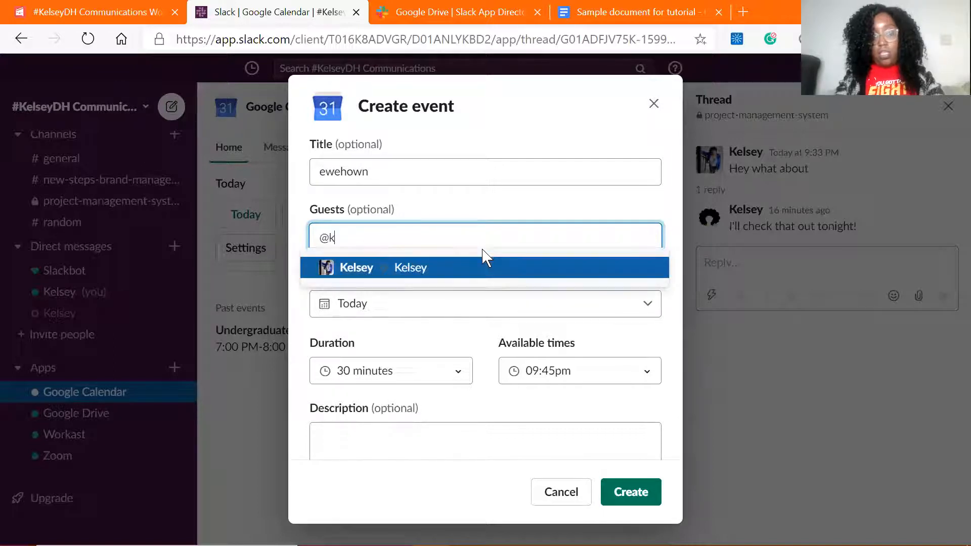
left_click(484, 257)
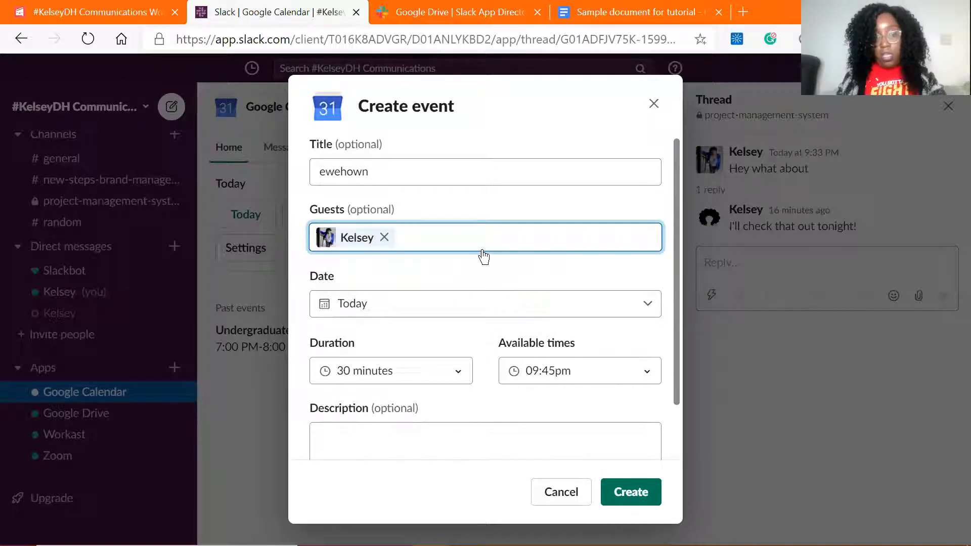
- Set the new event's date to September 11th, 2020 and create it
left_click(386, 303)
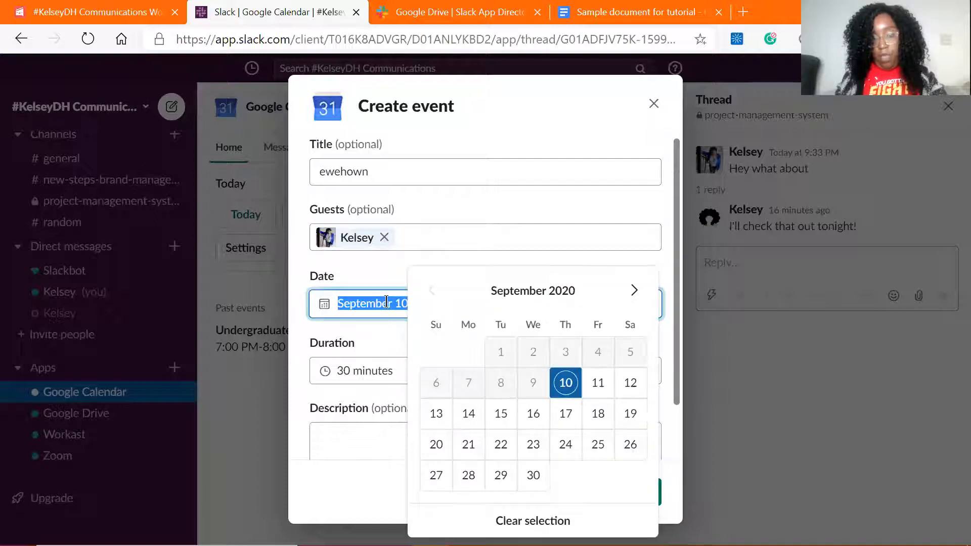
left_click(589, 384)
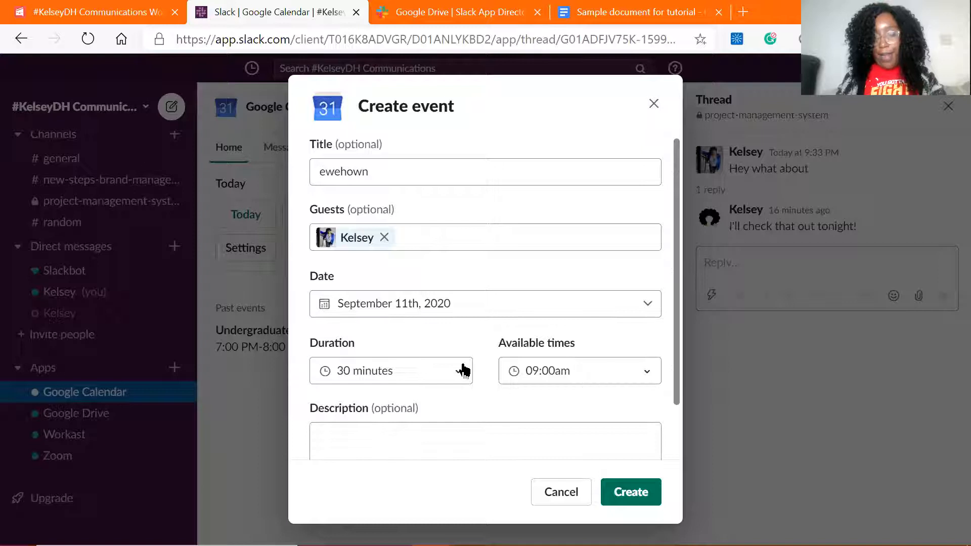
left_click(631, 493)
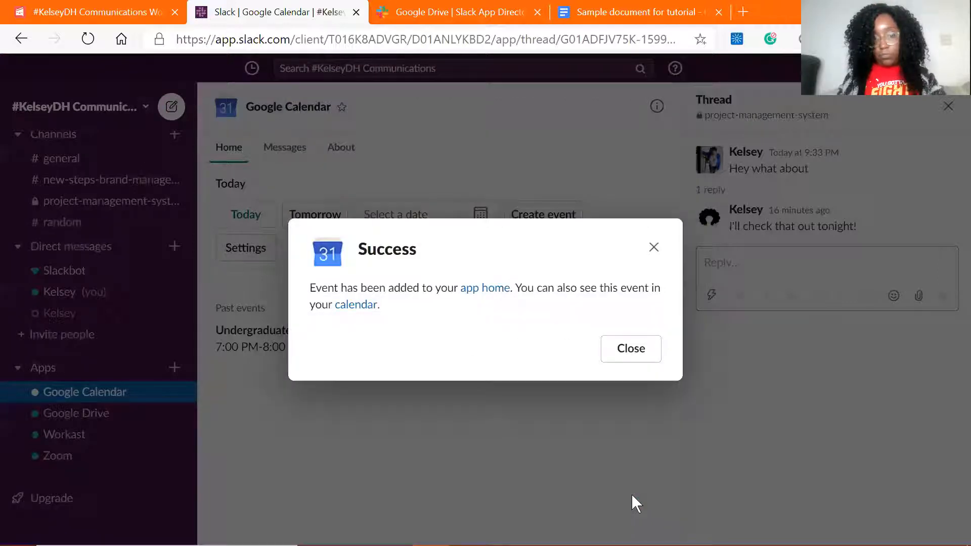
left_click(639, 350)
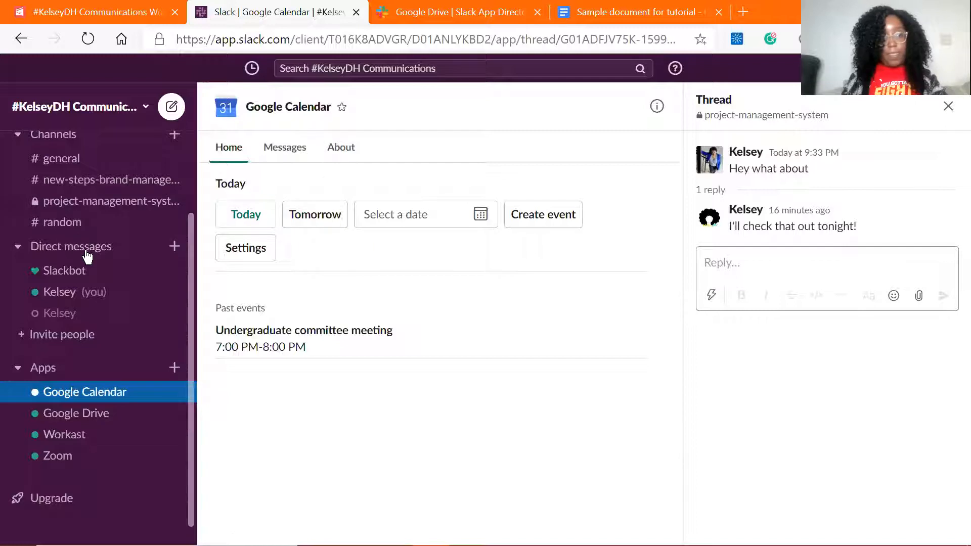
- Send the command "/gcal tomorrow" in the project-management-system channel
left_click(93, 204)
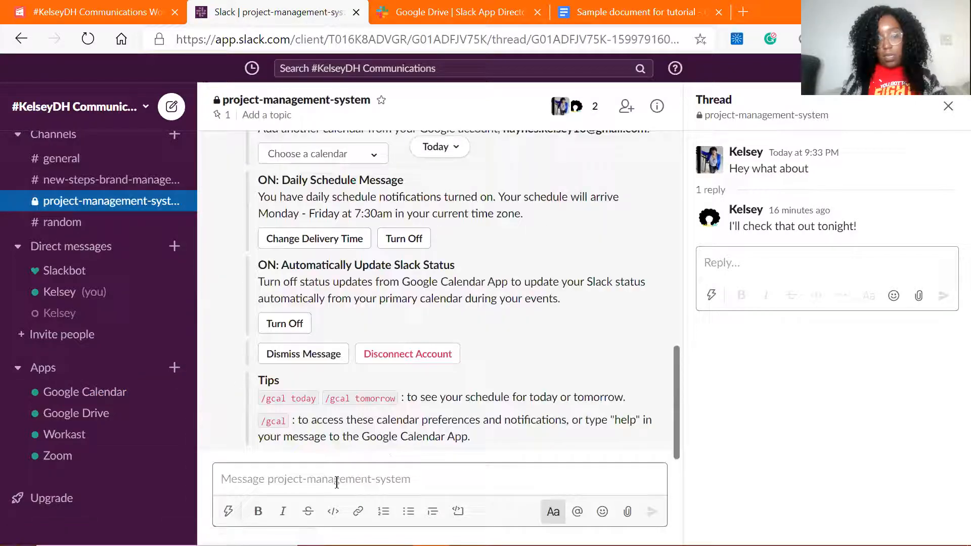
type("/gca")
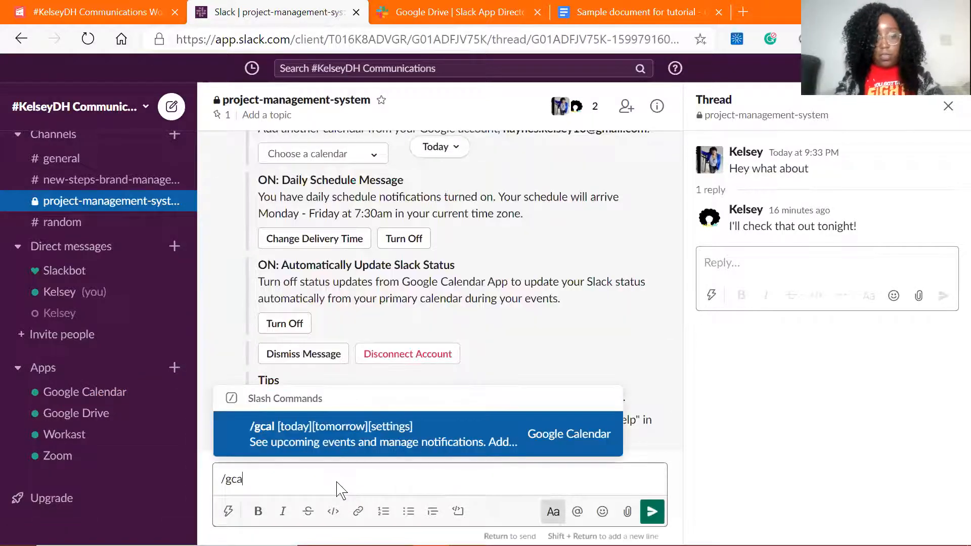
type("l tomorrow")
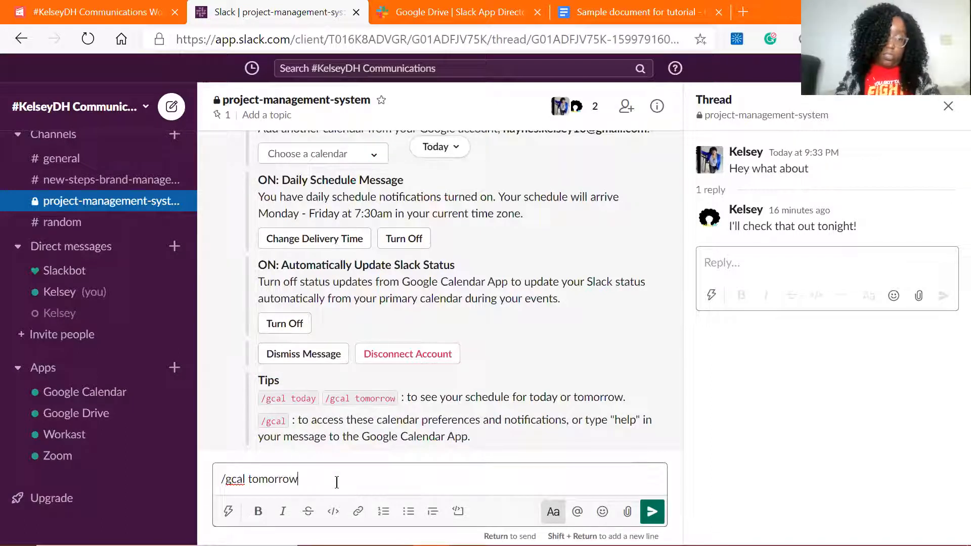
key("Return")
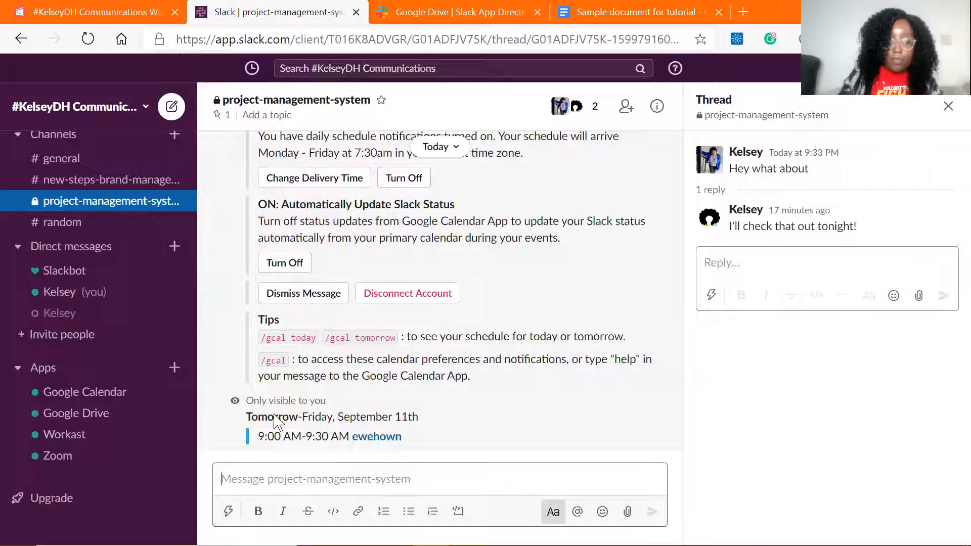
- Look through the Google Calendar app's message history and its About information
left_click(89, 393)
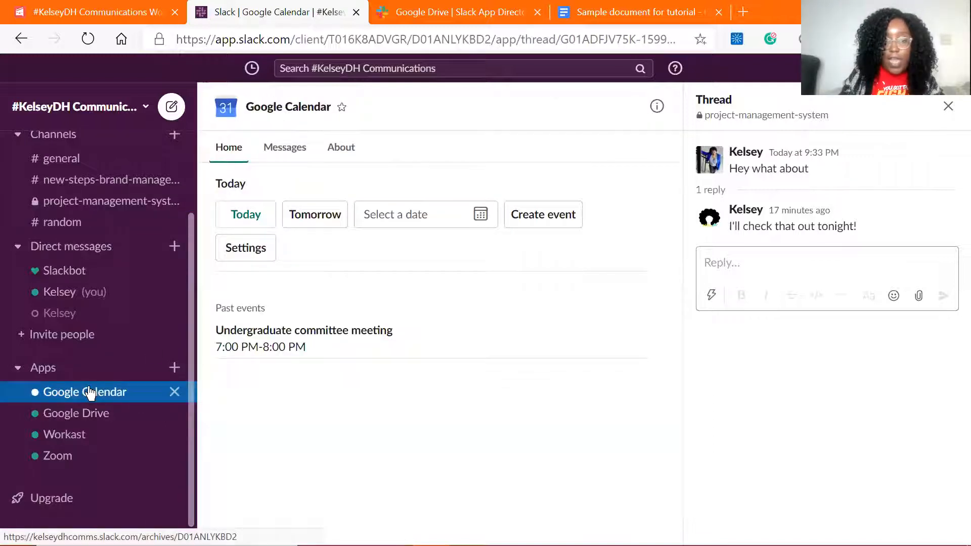
left_click(289, 161)
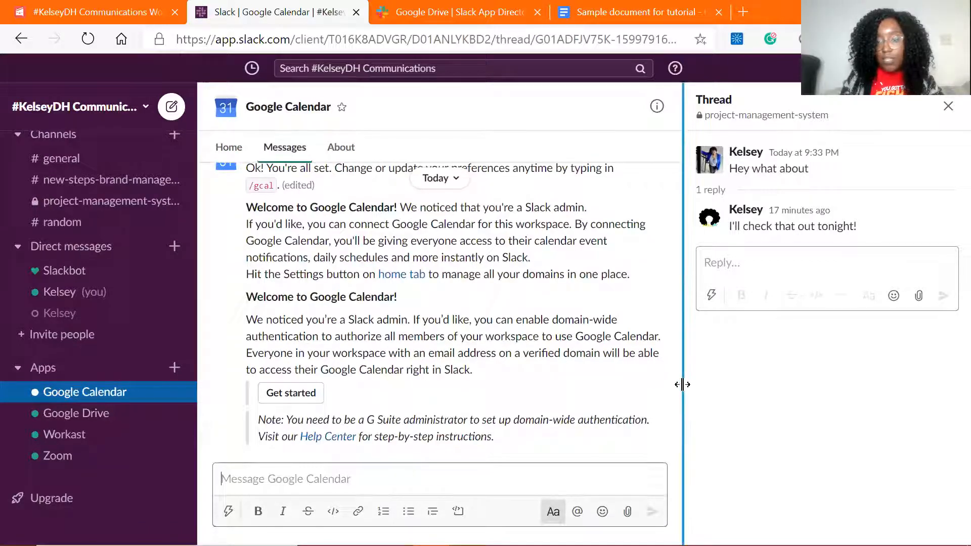
left_click_drag(678, 396, 659, 276)
scroll(659, 275, "down", 3)
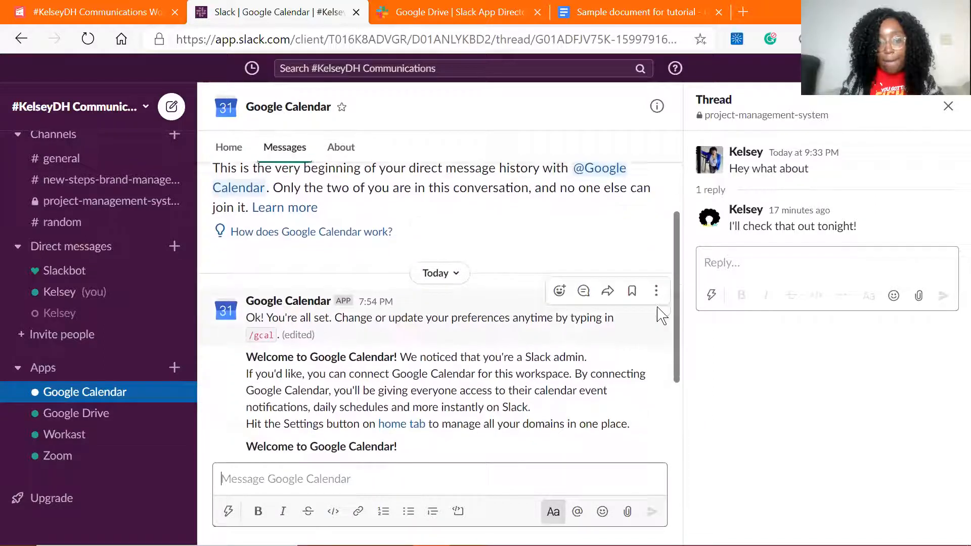
scroll(669, 399, "down", 2)
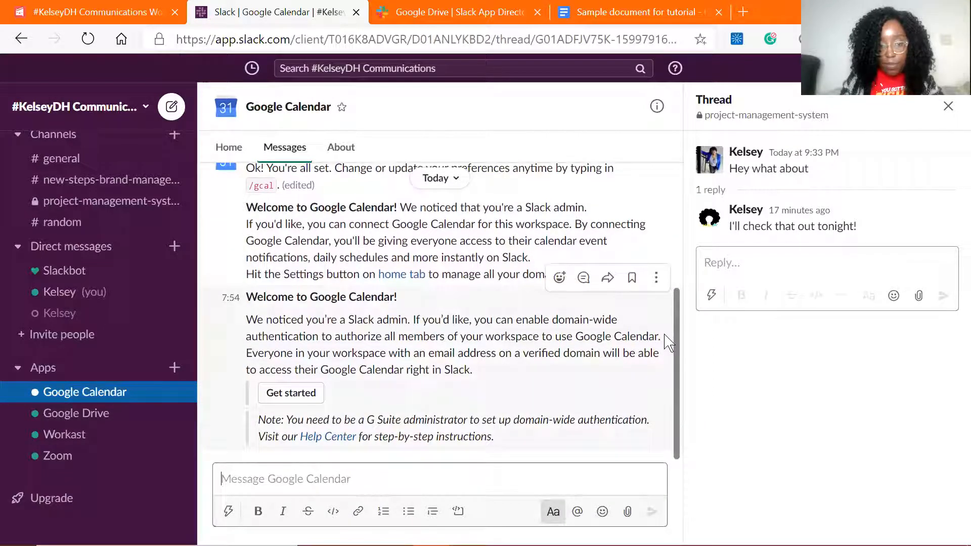
scroll(662, 303, "up", 5)
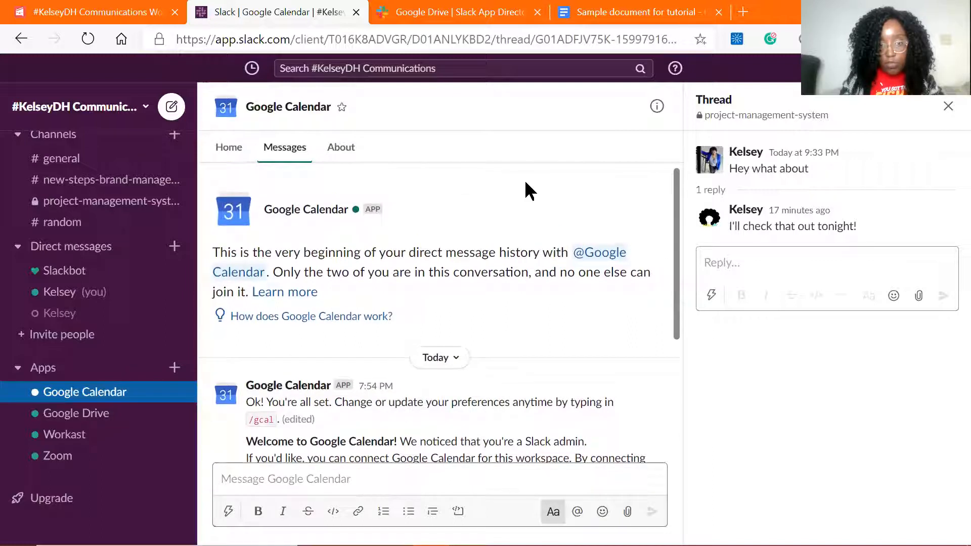
left_click(341, 147)
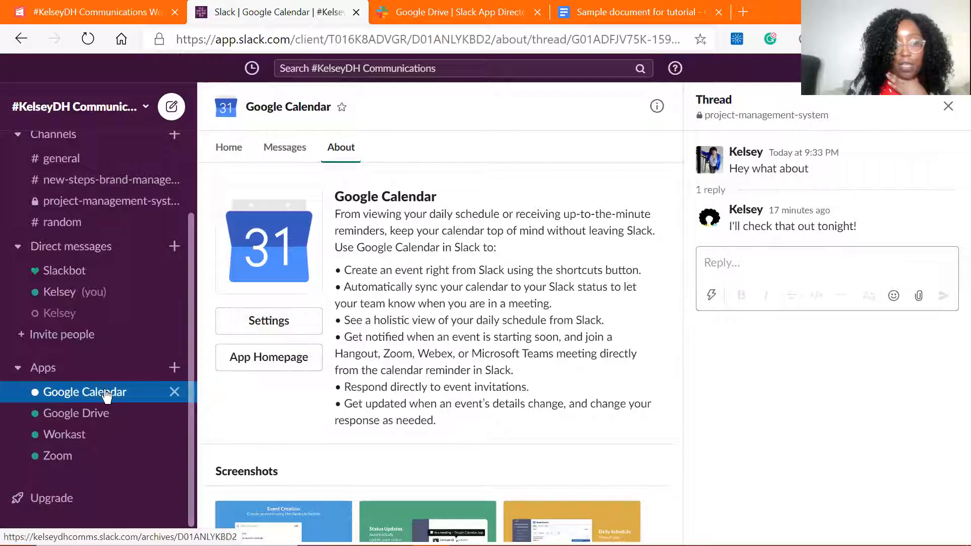
- Examine Google Calendar's authorization settings in the App Directory, and the workspace's installed apps and custom integrations
left_click(293, 330)
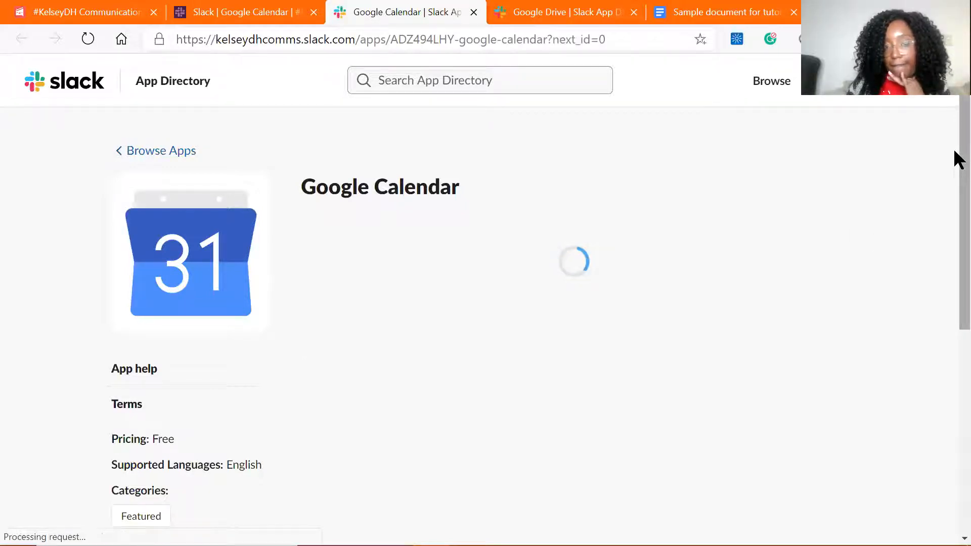
mouse_move(959, 159)
left_mouse_down()
mouse_move(956, 396)
mouse_move(955, 152)
left_mouse_up()
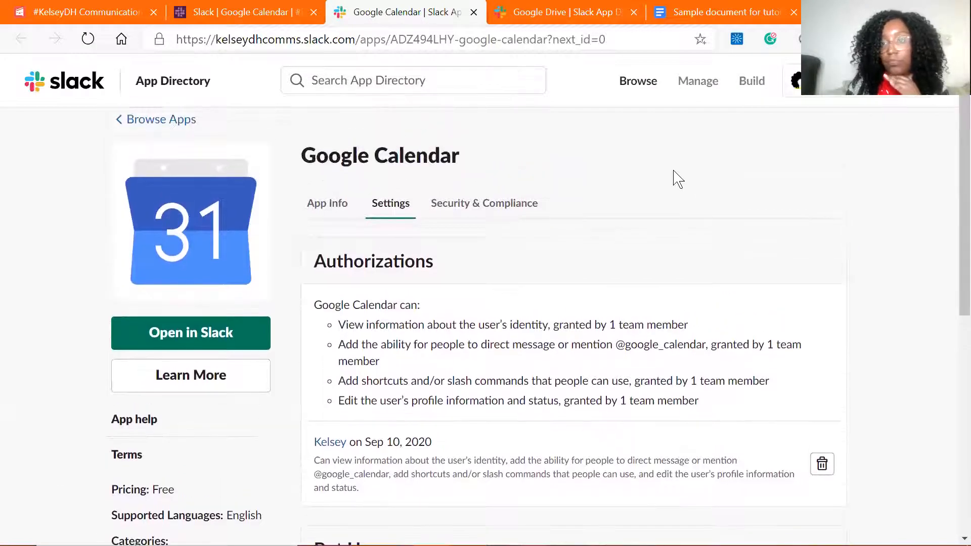
left_click(703, 83)
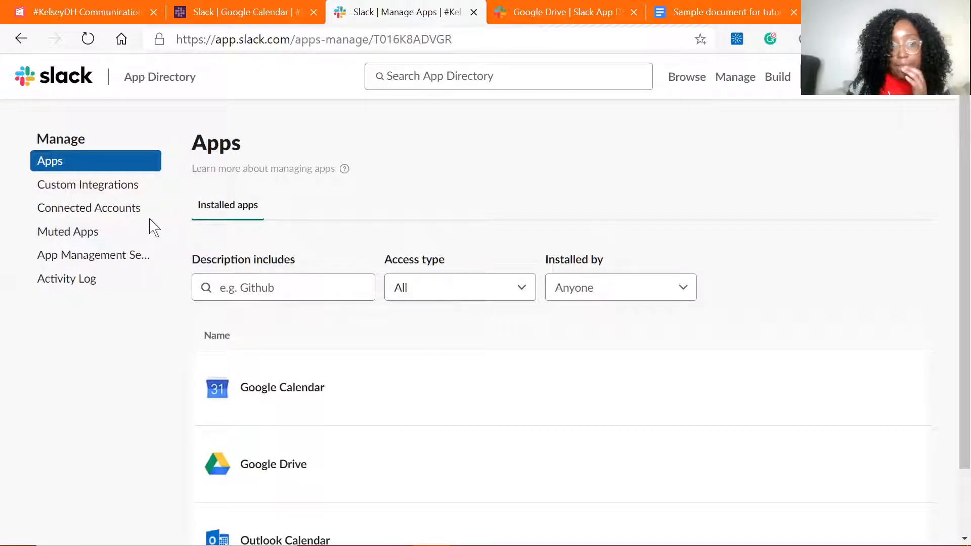
left_click(116, 188)
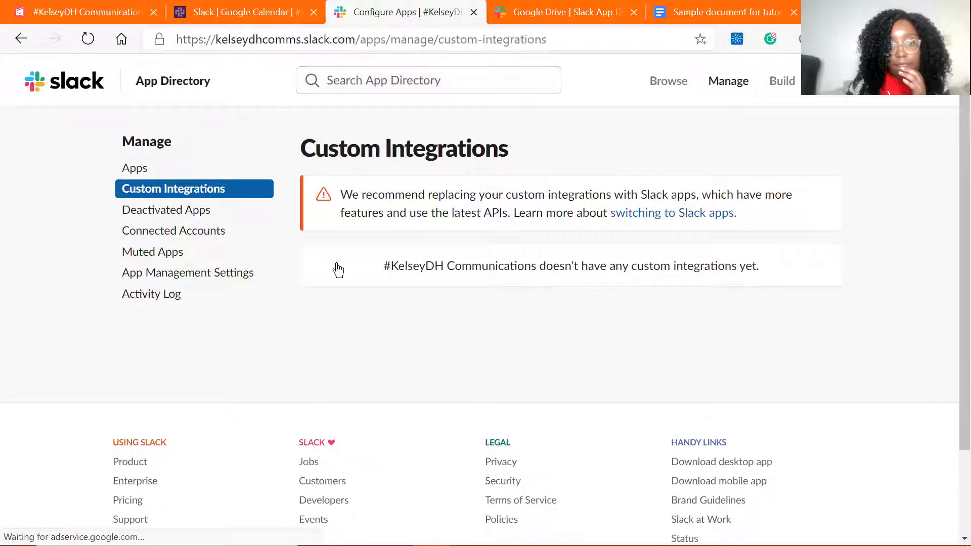
- Review the workspace's connected accounts and the Google connection's details, and return to Slack's Google Calendar page via the App Directory's browse page
left_click(234, 243)
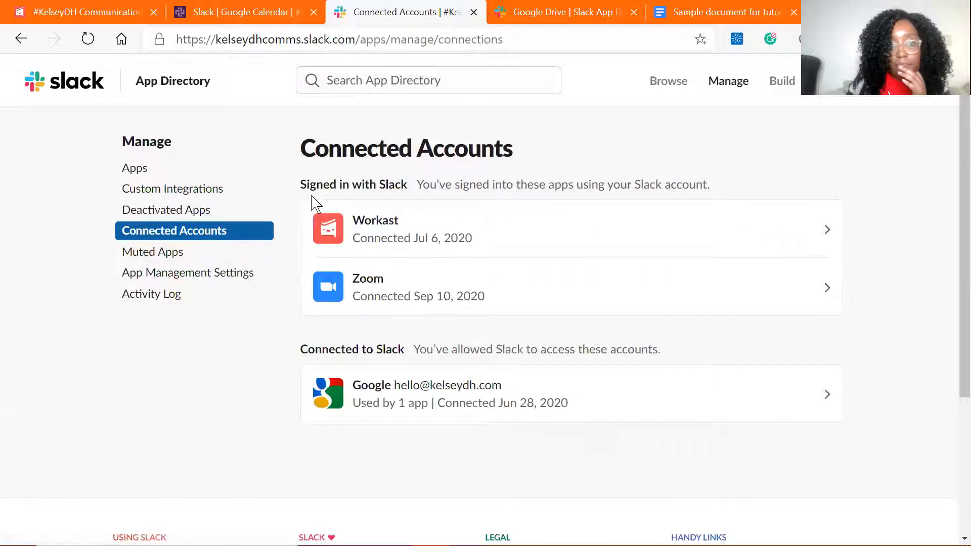
left_click(474, 404)
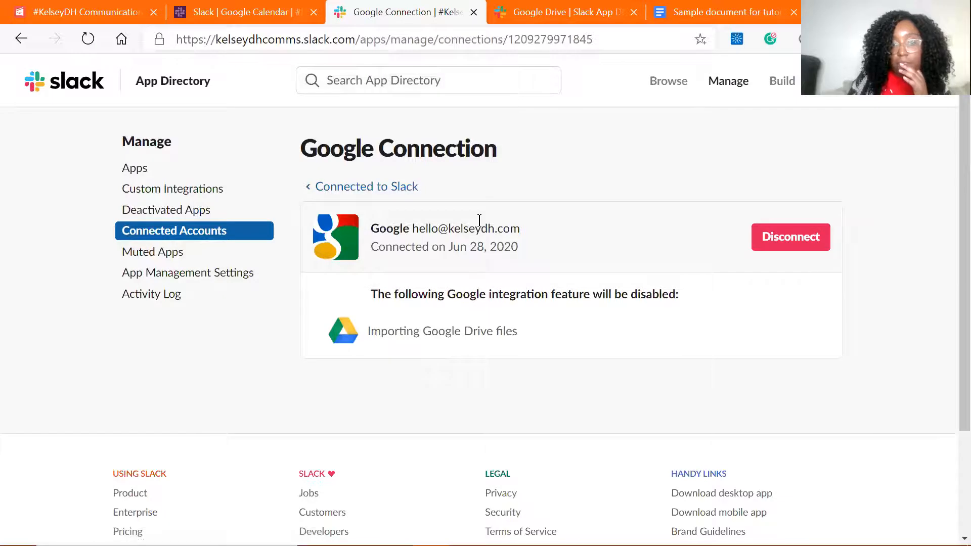
left_click(340, 188)
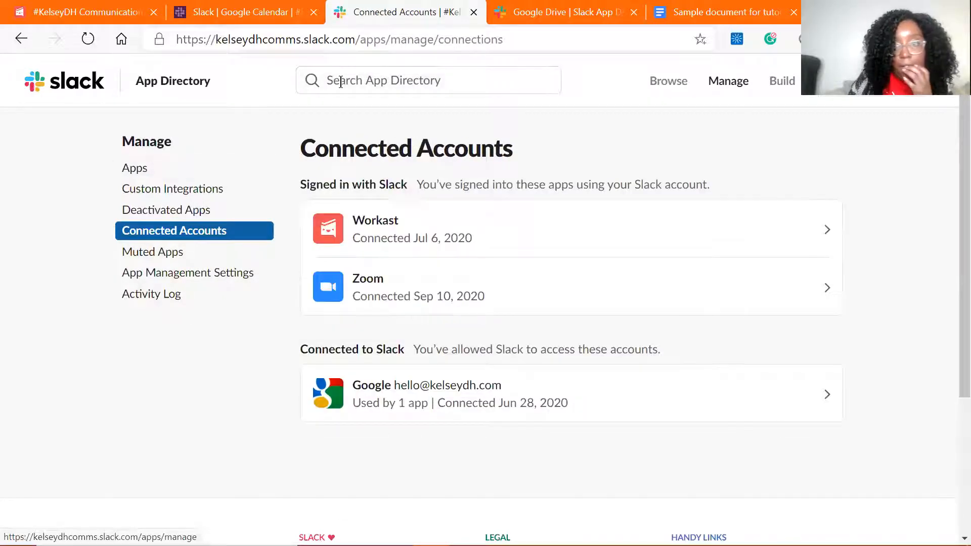
left_click(677, 93)
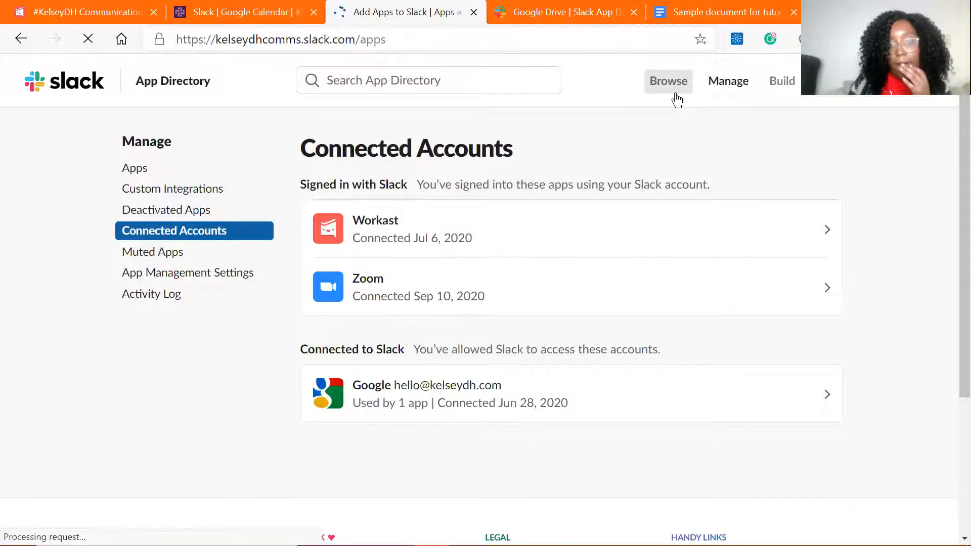
left_click(273, 11)
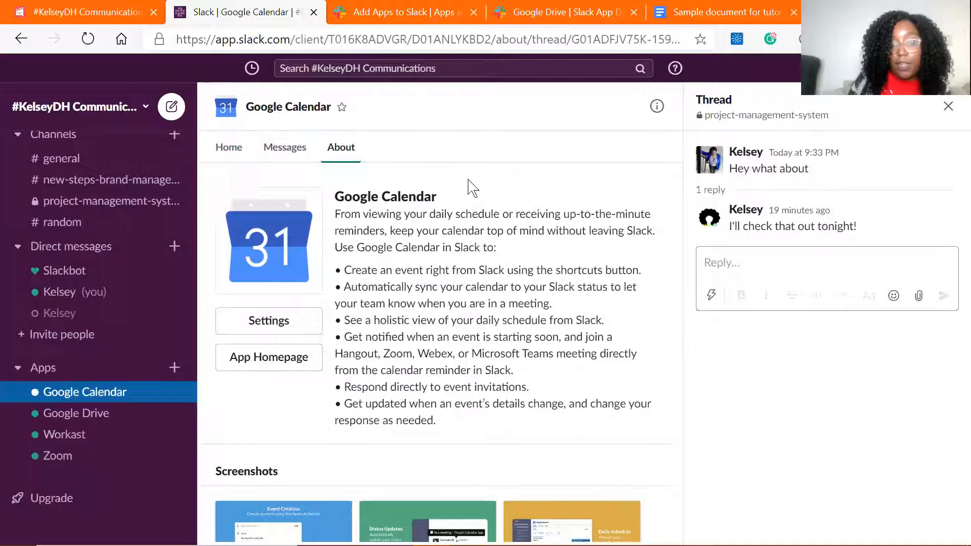
- Open Google Calendar's app homepage, add the app to Slack again and allow its requested workspace permissions
left_click(286, 359)
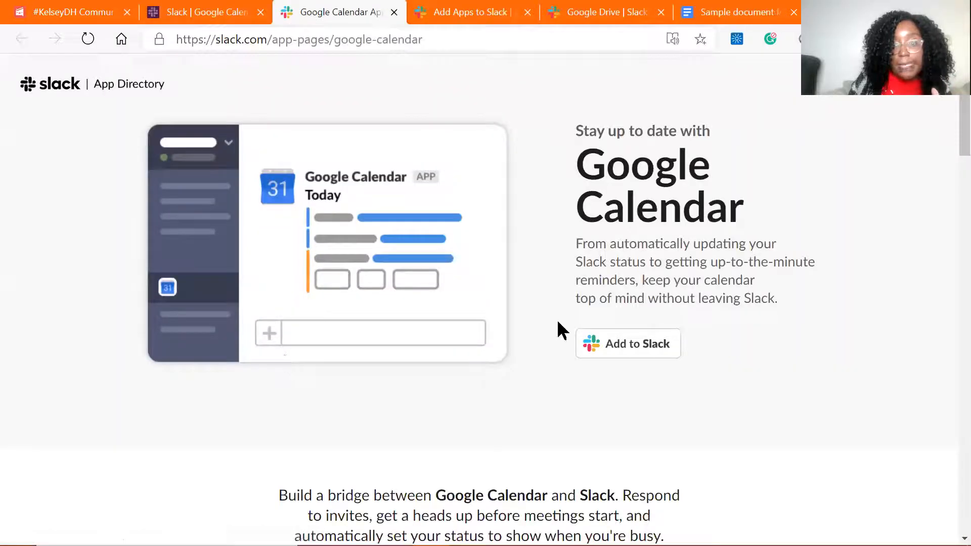
left_click(618, 359)
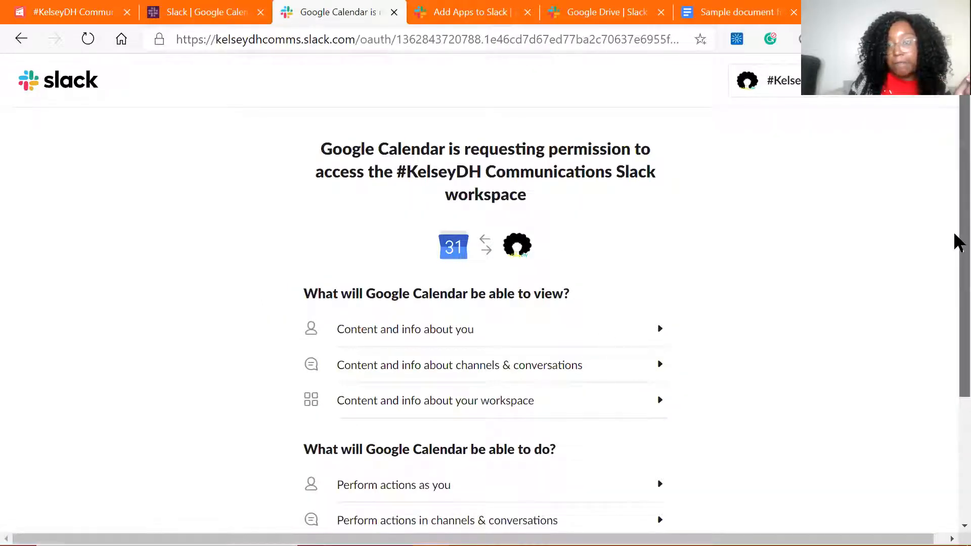
scroll(954, 303, "down", 3)
left_click(516, 434)
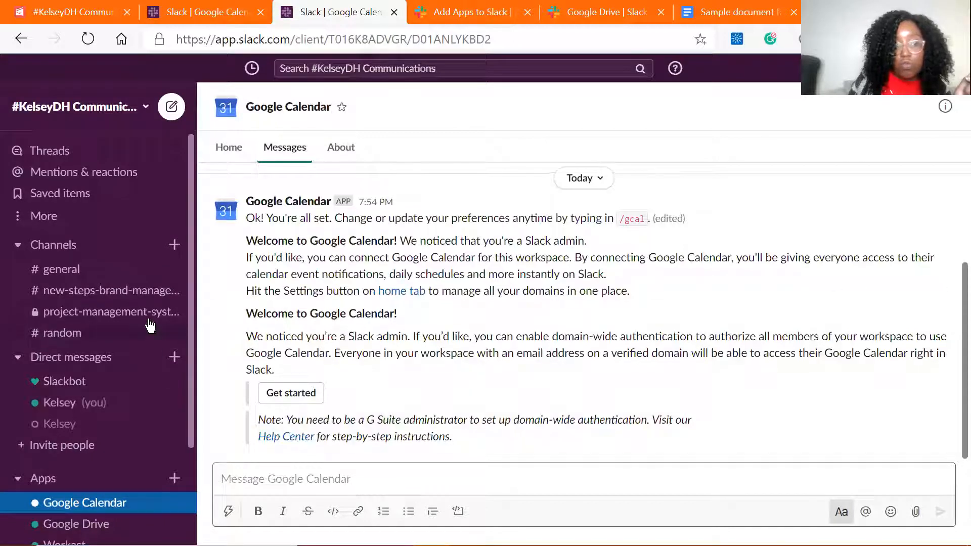
- Check the project-management-system channel, and review Google Calendar's home, messages and About information, including its screenshots and commands
left_click(115, 323)
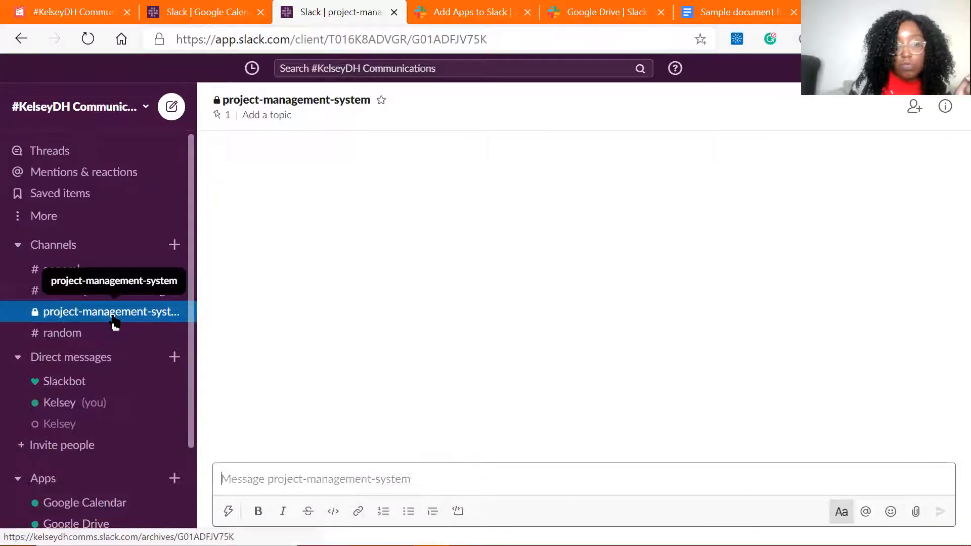
left_click(76, 502)
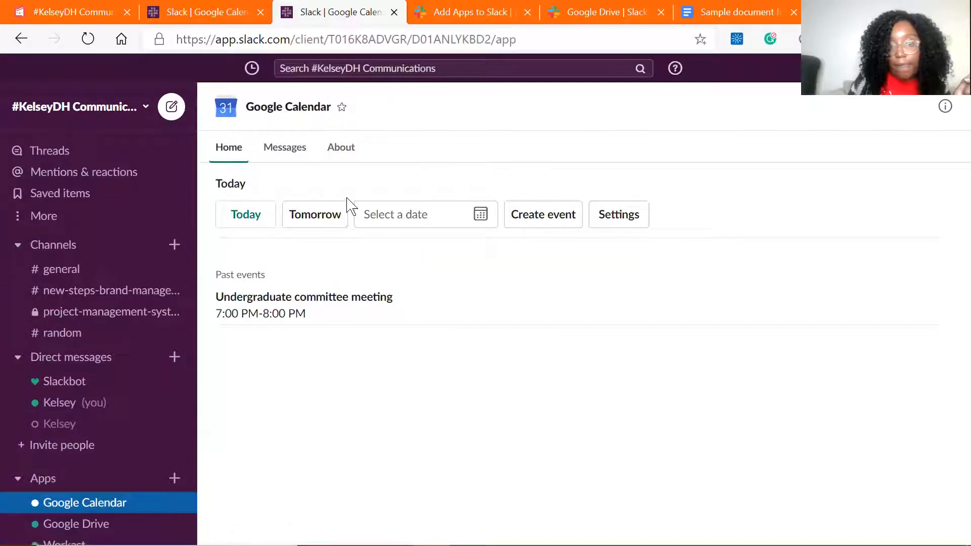
left_click(305, 155)
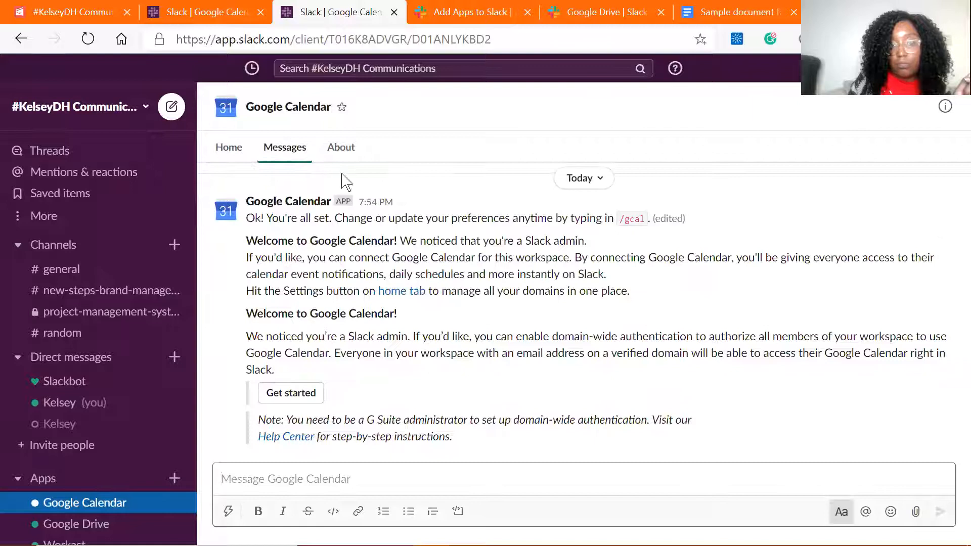
left_click(341, 147)
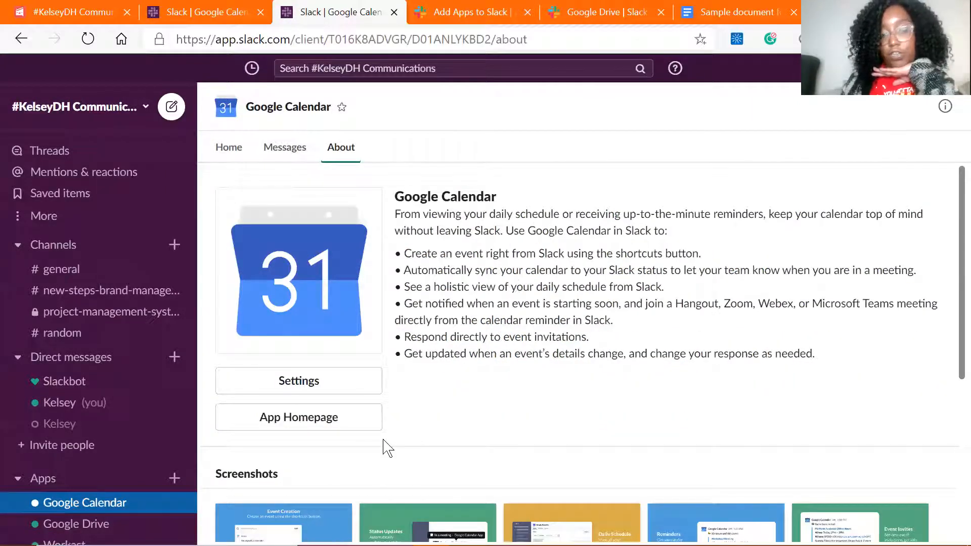
left_click_drag(955, 255, 958, 457)
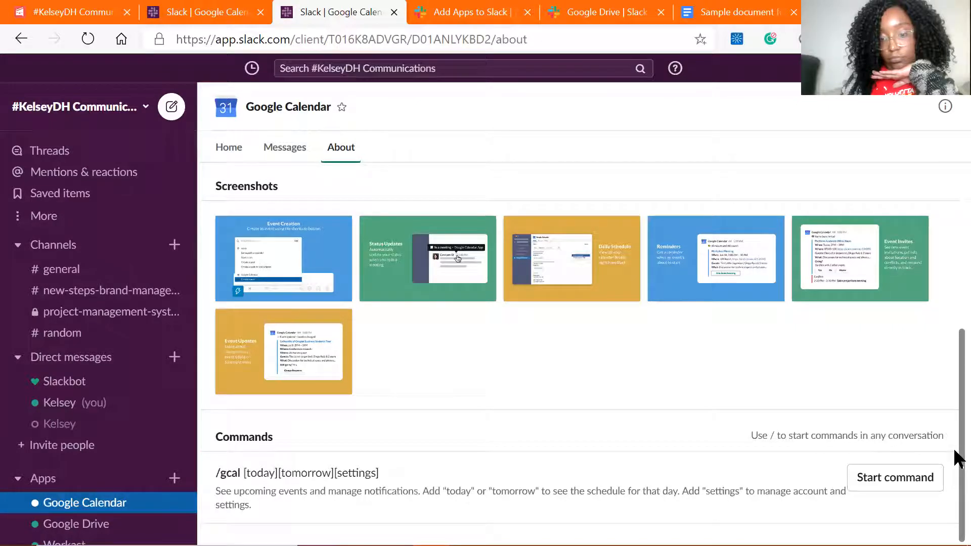
left_click_drag(959, 457, 955, 296)
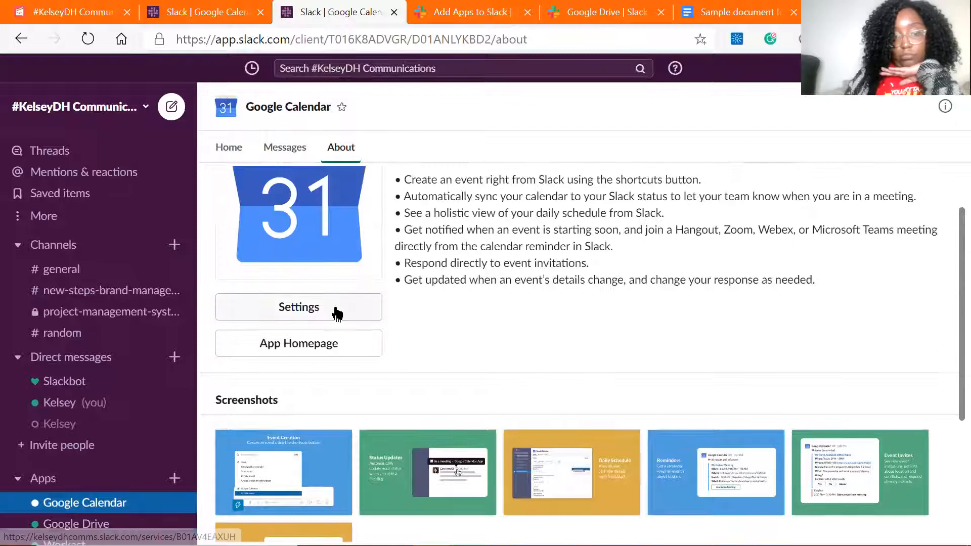
- Review Google Calendar's authorizations and bot user settings in the App Directory, leaving the bot name edit without saving
left_click(336, 313)
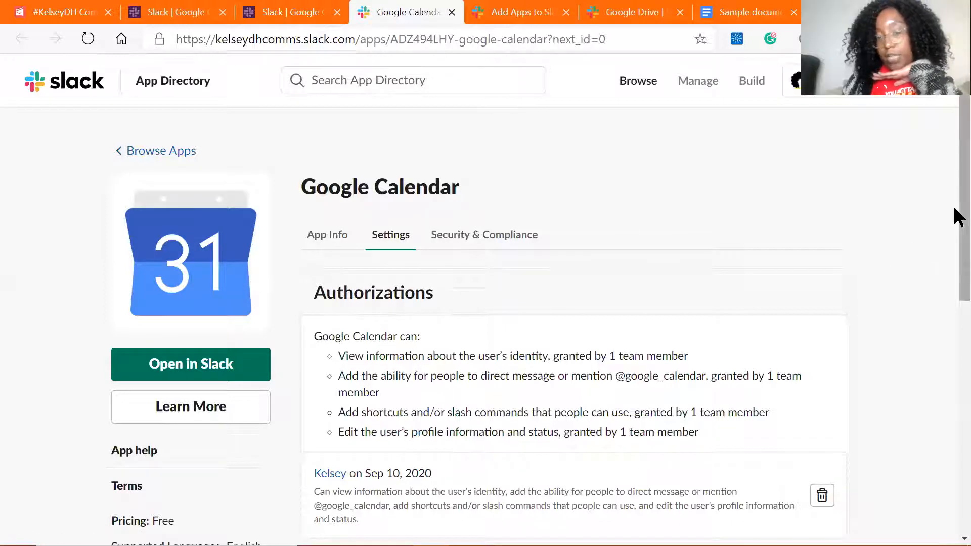
scroll(955, 217, "down", 8)
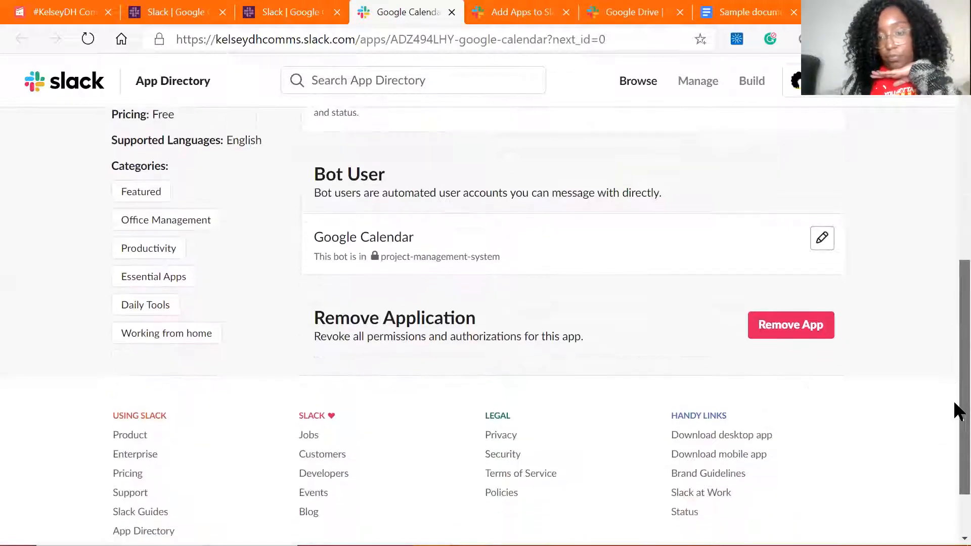
scroll(956, 400, "up", 1)
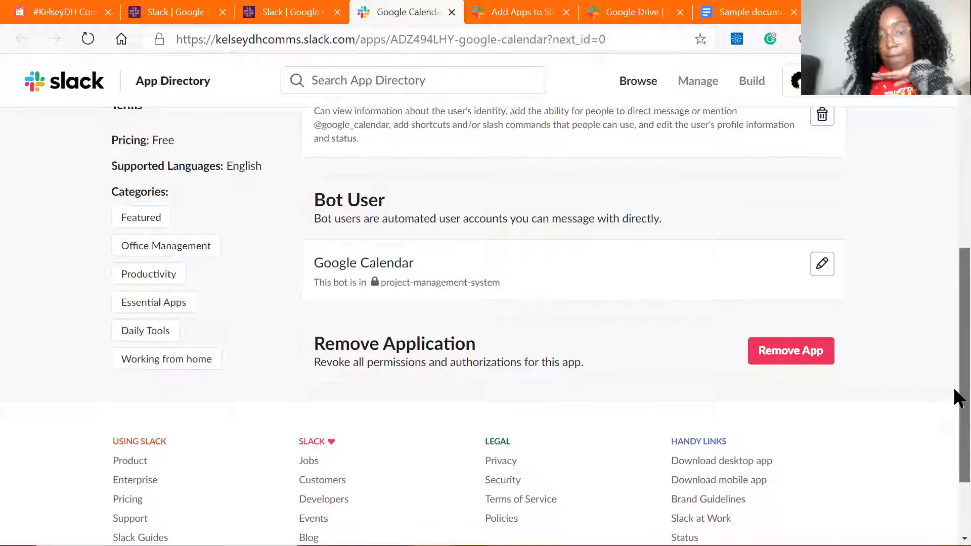
scroll(956, 390, "up", 1)
left_click(822, 295)
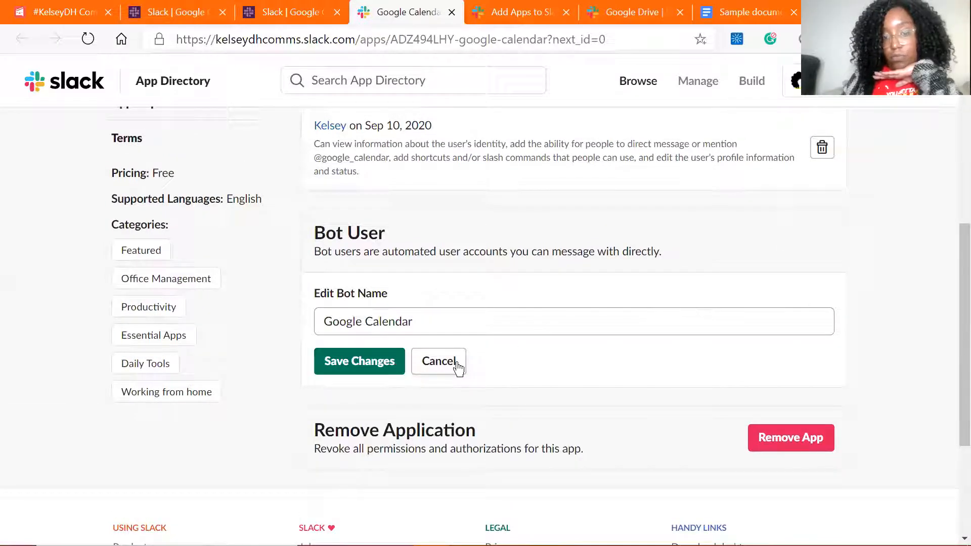
left_click(456, 363)
left_click_drag(954, 302, 954, 131)
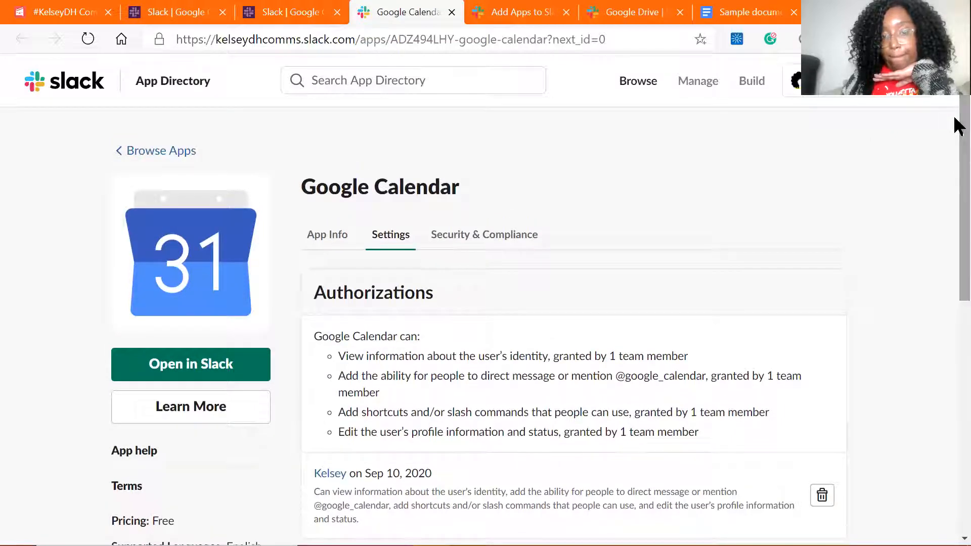
- View Google Calendar's security and compliance information, browse back to the App Directory's main page, and return to Slack, closing the extra directory page
left_click(449, 247)
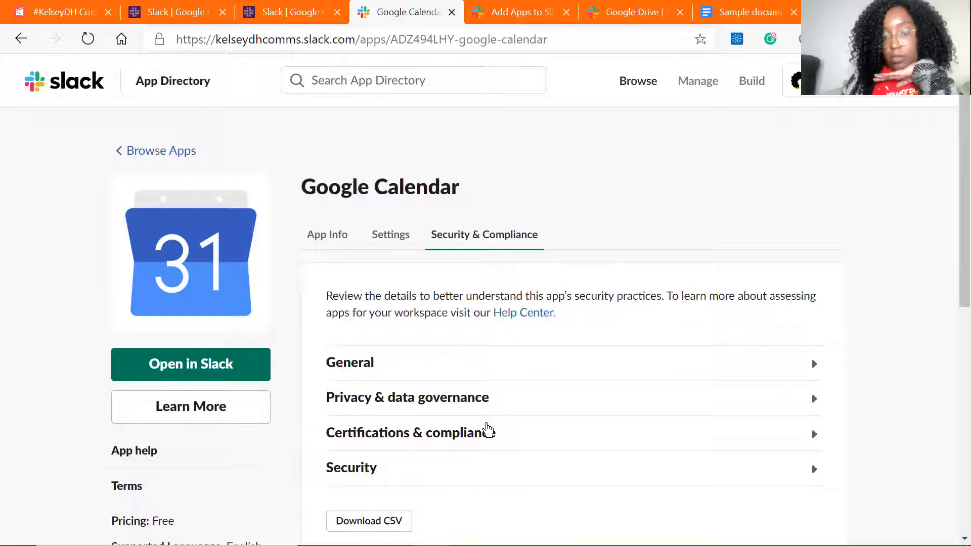
left_click_drag(956, 308, 956, 228)
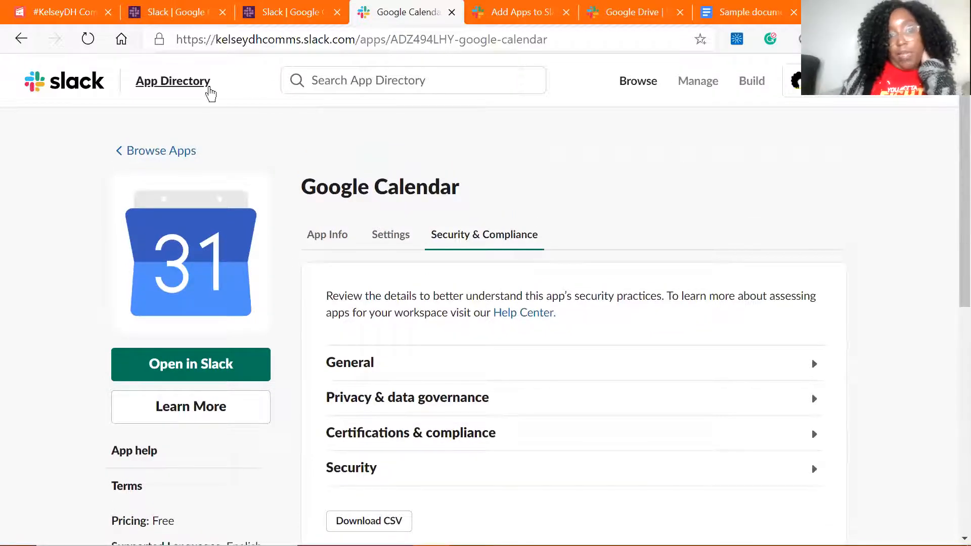
left_click(149, 151)
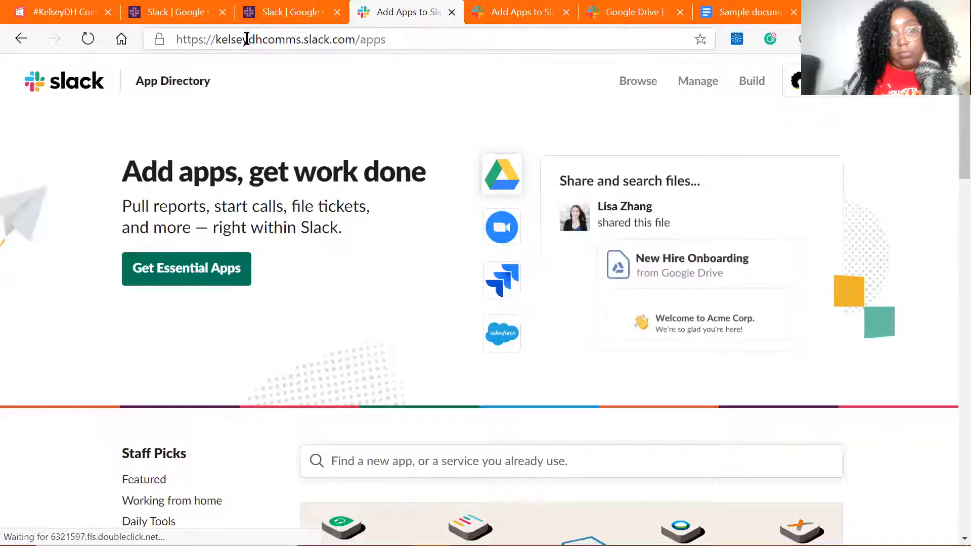
left_click(273, 11)
left_click(566, 11)
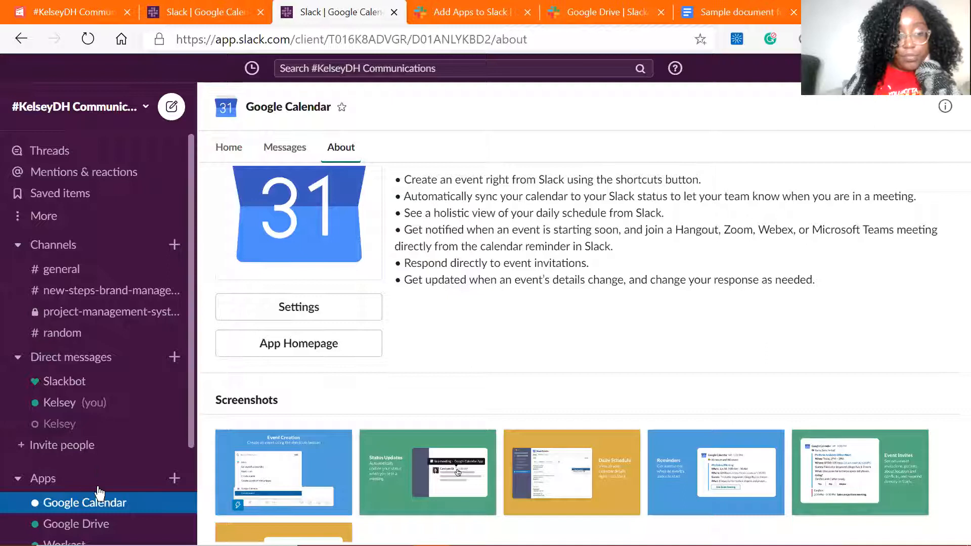
- Read back through the project-management-system channel's history, from the Zoom calls up to the pinned Google Drive document
left_click(110, 323)
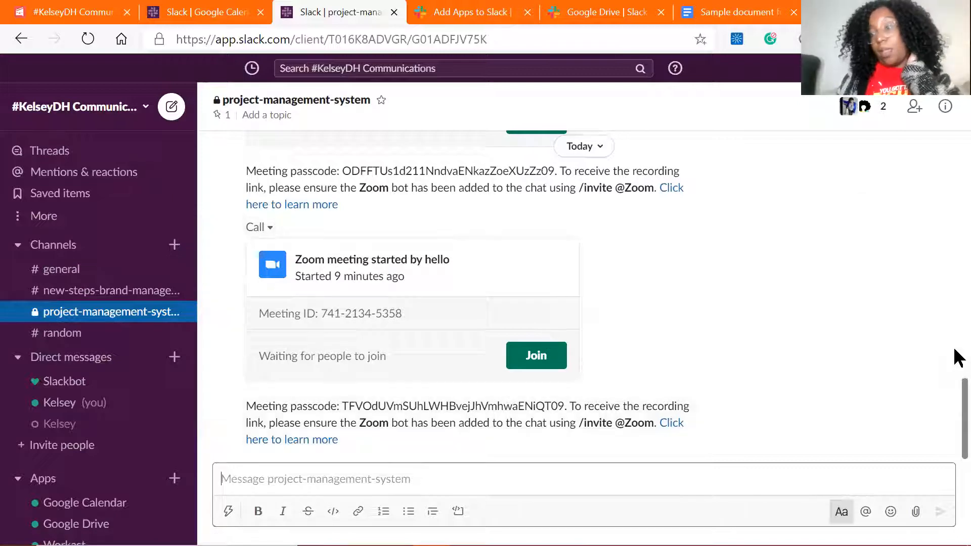
mouse_move(959, 399)
left_mouse_down()
mouse_move(956, 134)
mouse_move(961, 397)
left_mouse_up()
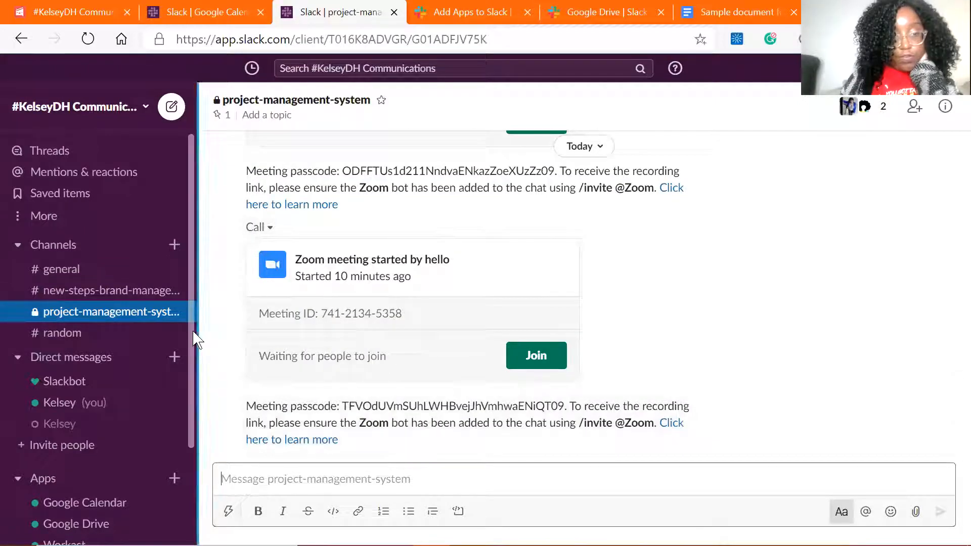
mouse_move(195, 336)
left_mouse_down()
mouse_move(190, 440)
mouse_move(189, 333)
left_mouse_up()
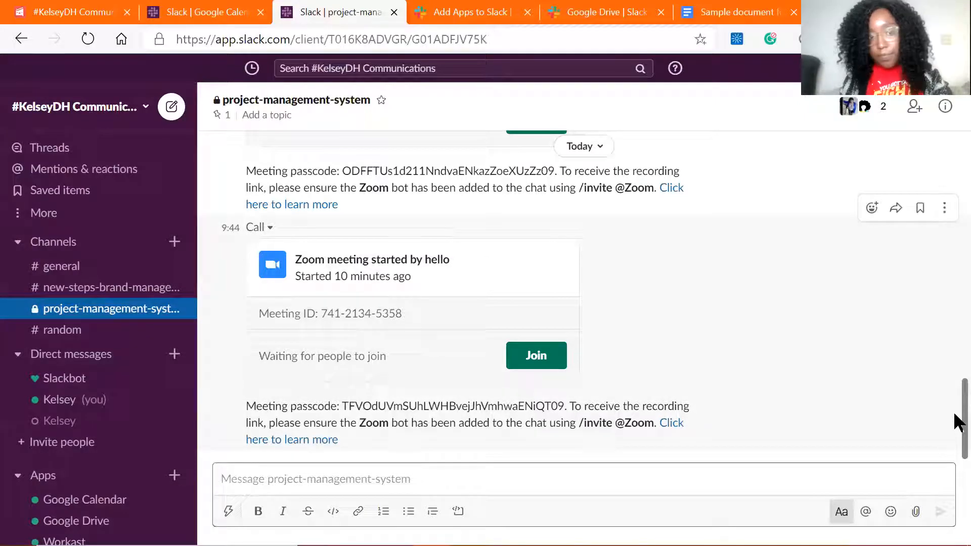
right_click(957, 390)
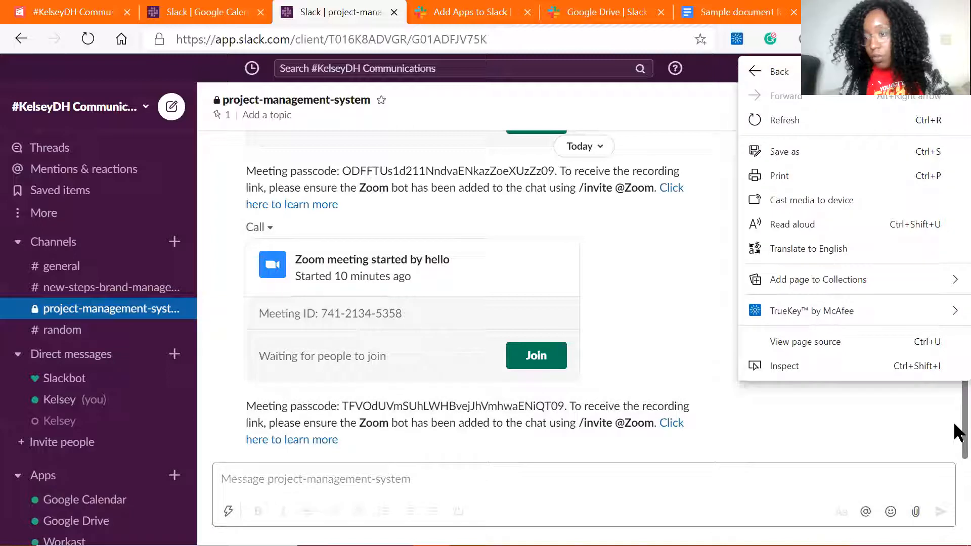
left_click(957, 433)
left_click_drag(955, 433, 956, 347)
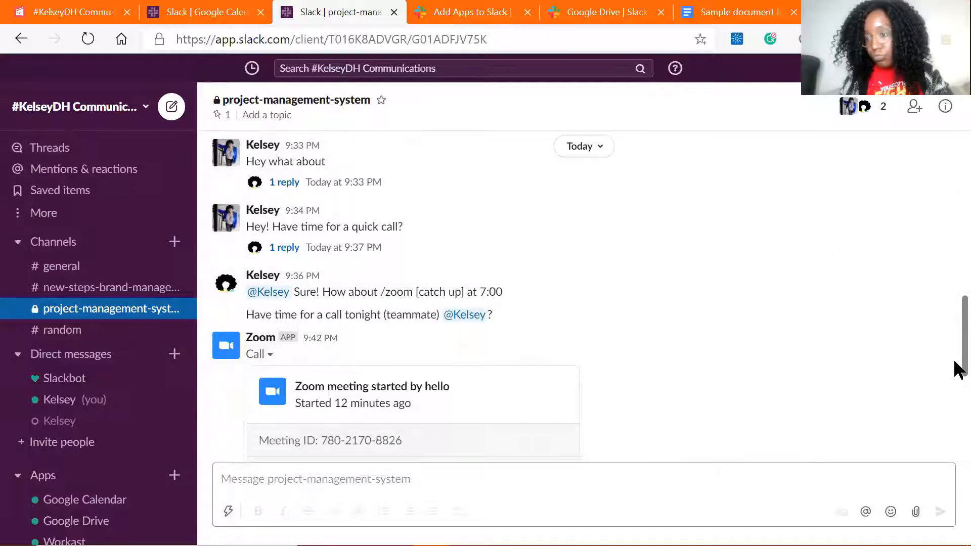
left_click_drag(955, 347, 951, 286)
scroll(950, 286, "up", 5)
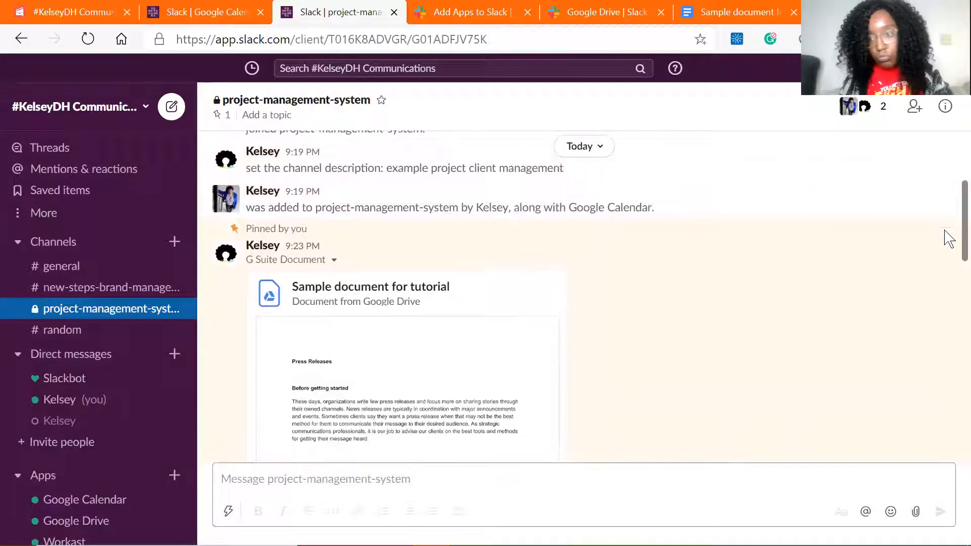
- Search within the project-management-system channel for "assignment" and for "task", starting from the channel details
left_click(950, 107)
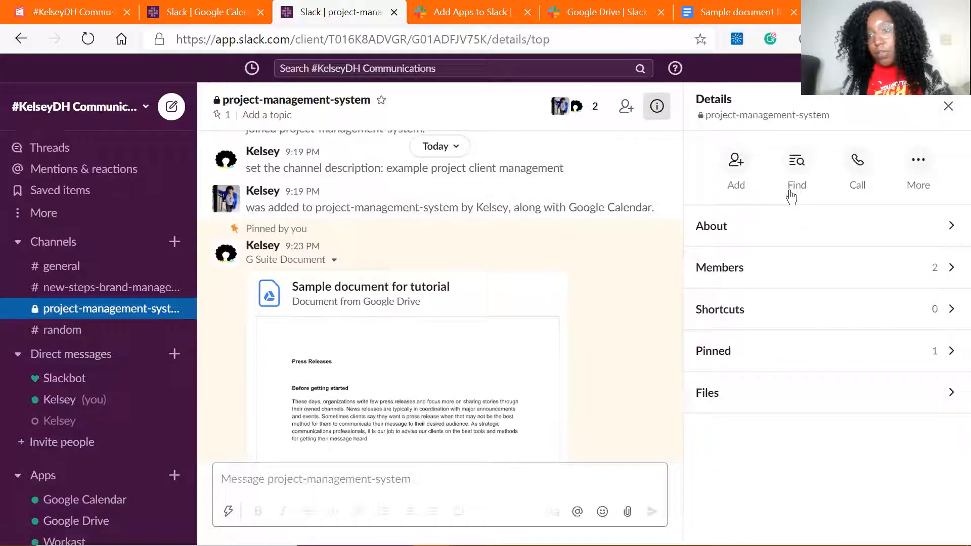
left_click(792, 195)
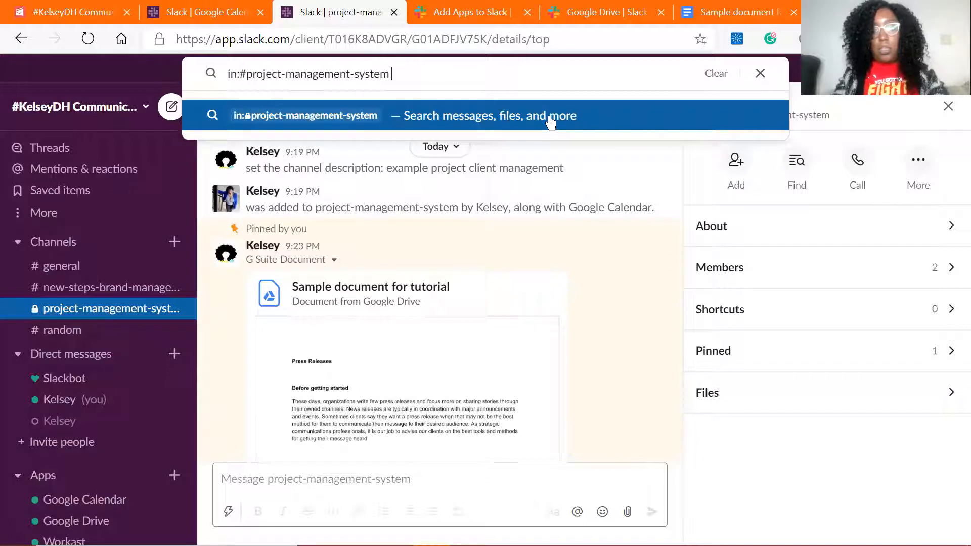
type("ass")
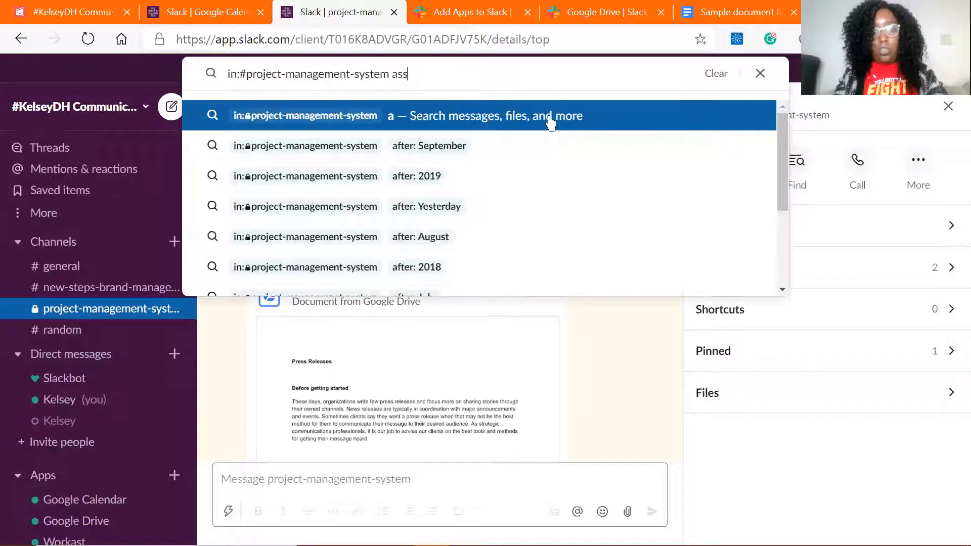
type("ignment")
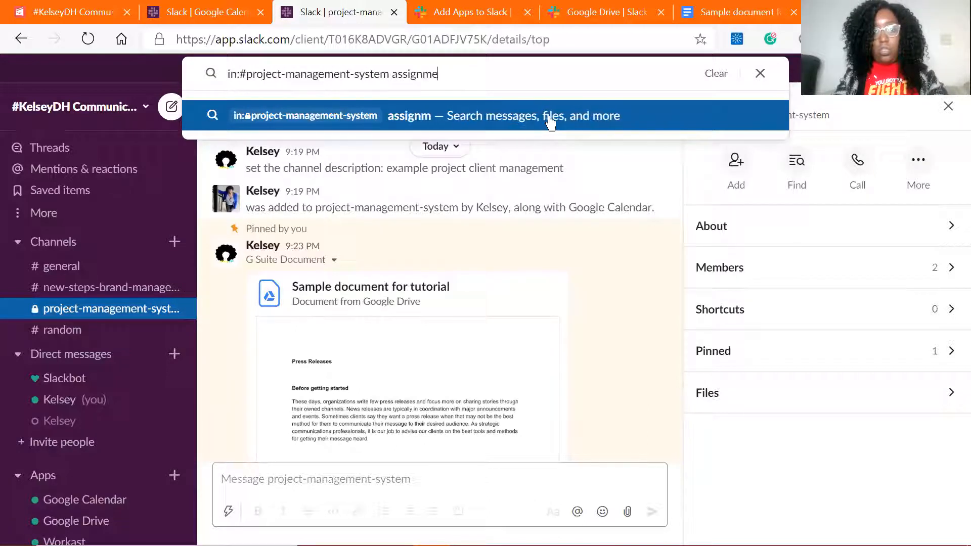
key("Return")
key("ctrl+shift+Left")
type("task")
key("Return")
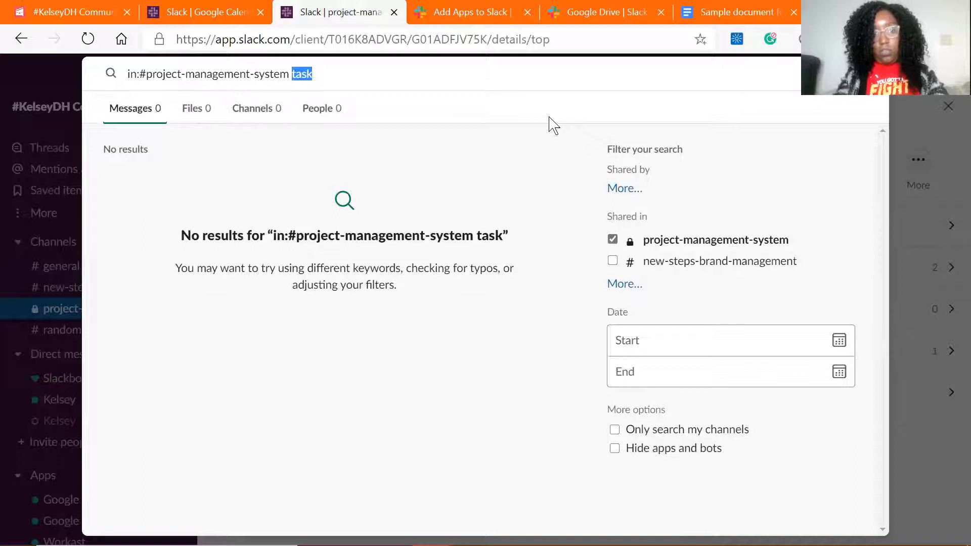
- Search the channel for "edit" and open the file "Sample document for tutorial" from the file results
type("edit")
key("Return")
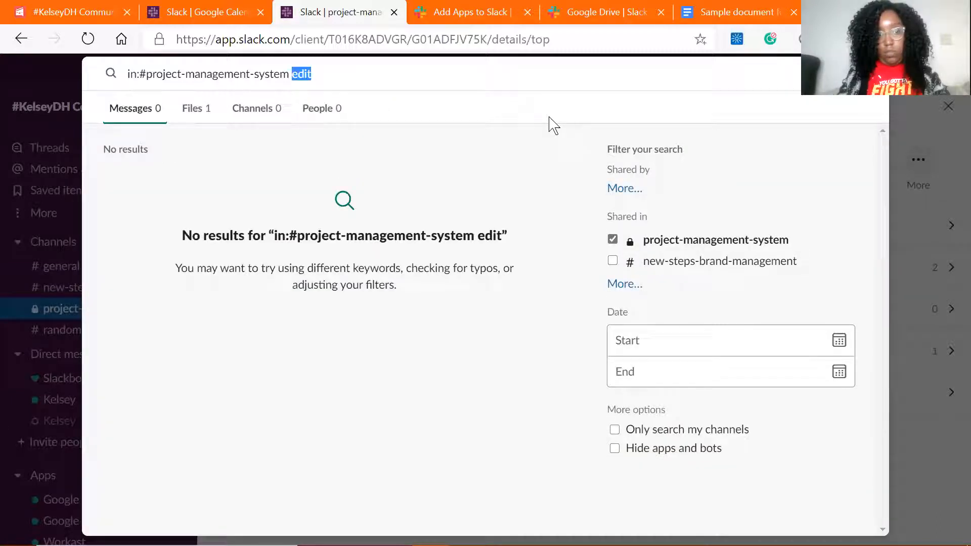
left_click(196, 115)
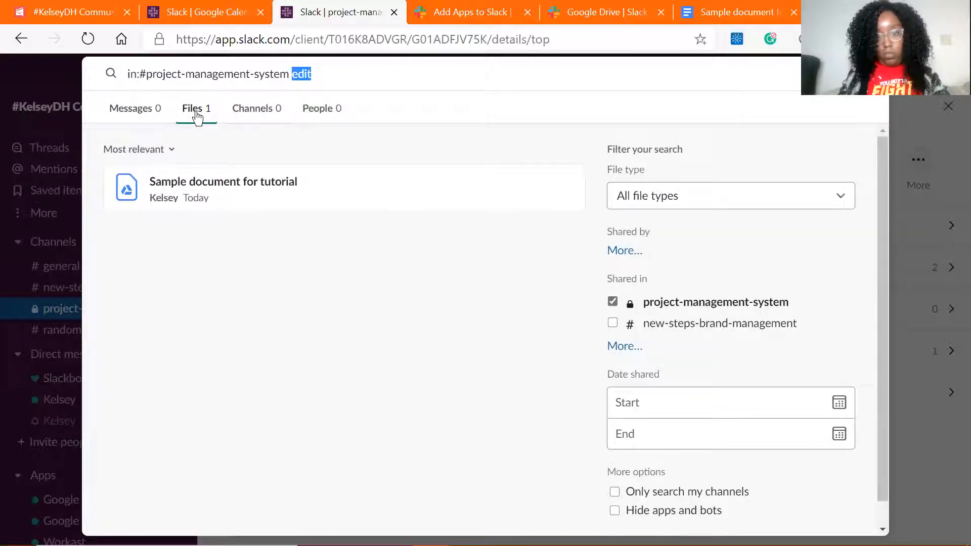
left_click(299, 199)
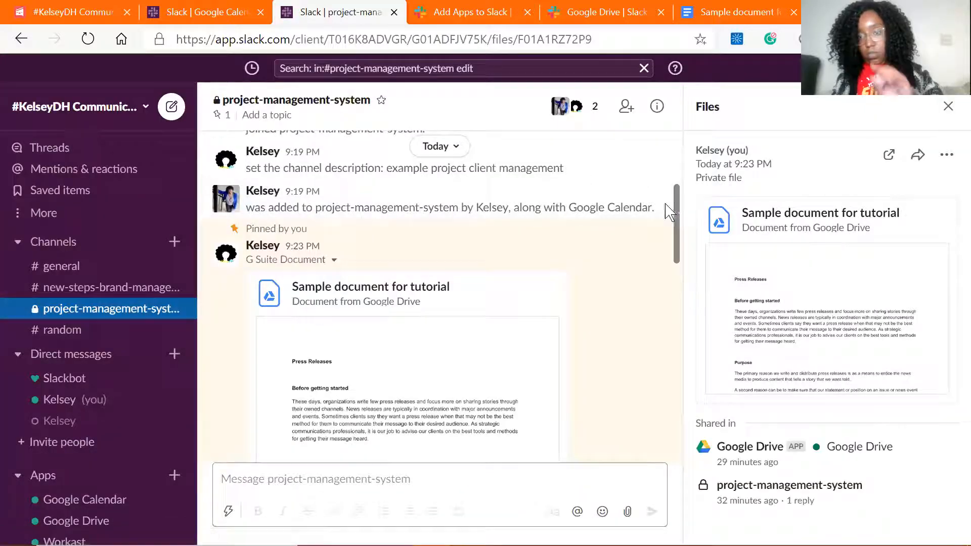
- Look back through the channel's Zoom calls and earlier threaded messages with the file details open
left_click_drag(672, 238, 666, 426)
scroll(665, 435, "up", 4)
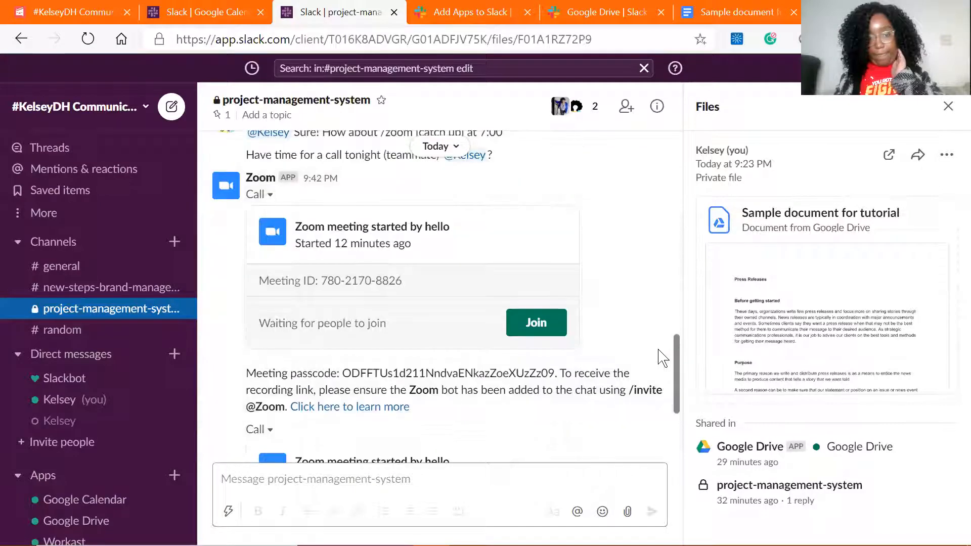
scroll(666, 399, "down", 4)
left_click_drag(666, 412, 657, 340)
scroll(657, 340, "up", 3)
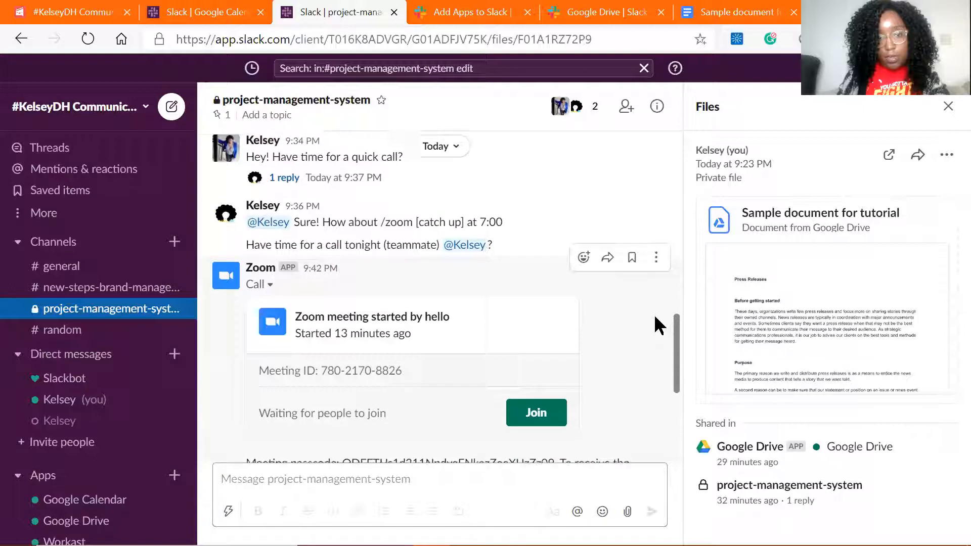
scroll(659, 310, "up", 6)
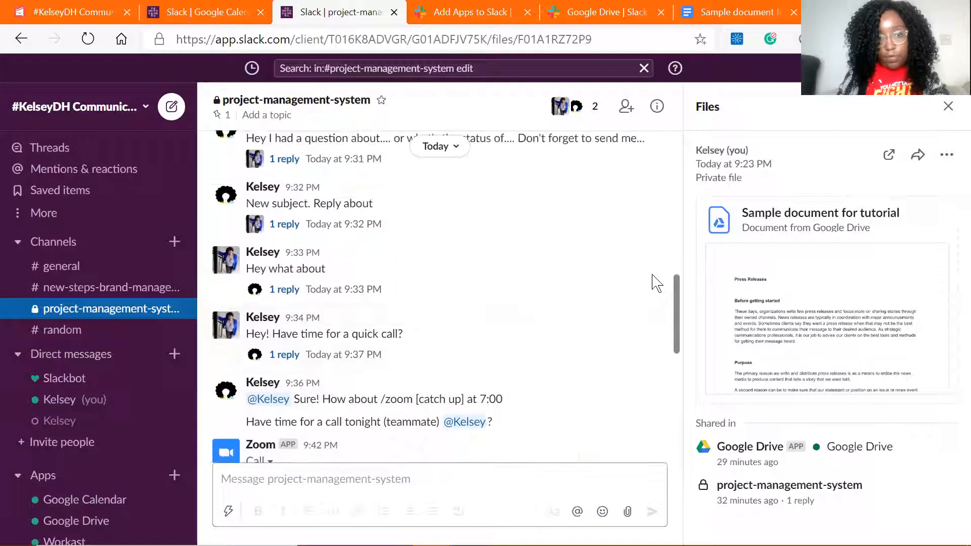
- Send a /todo command in the project-management-system channel for "edit document", assigned to yourself, due by 8pm tomorrow
left_click_drag(666, 224, 668, 422)
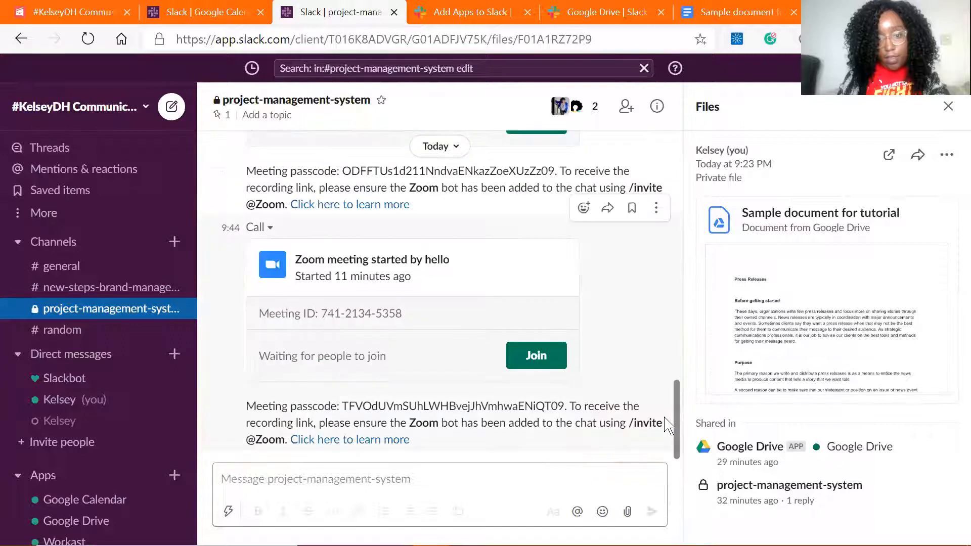
left_click(408, 479)
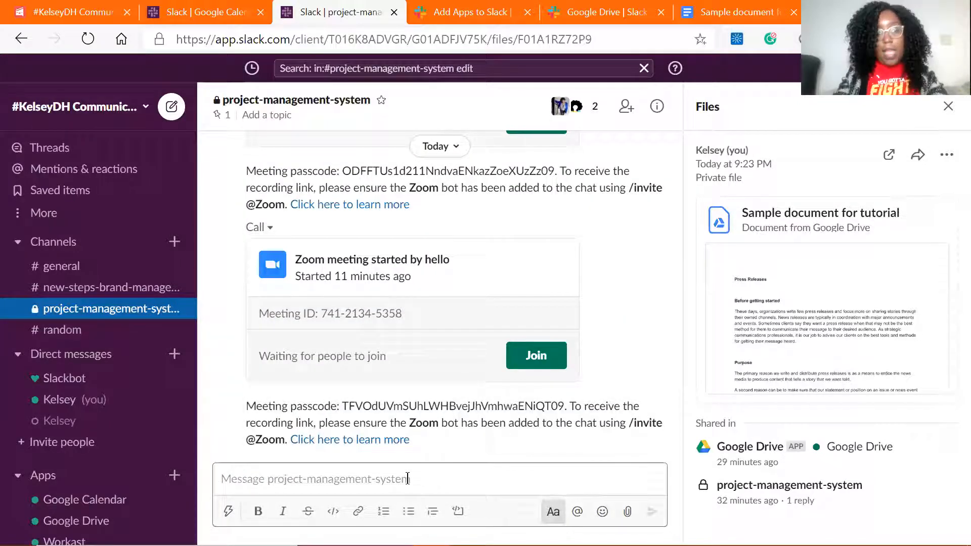
type("/todo edit document")
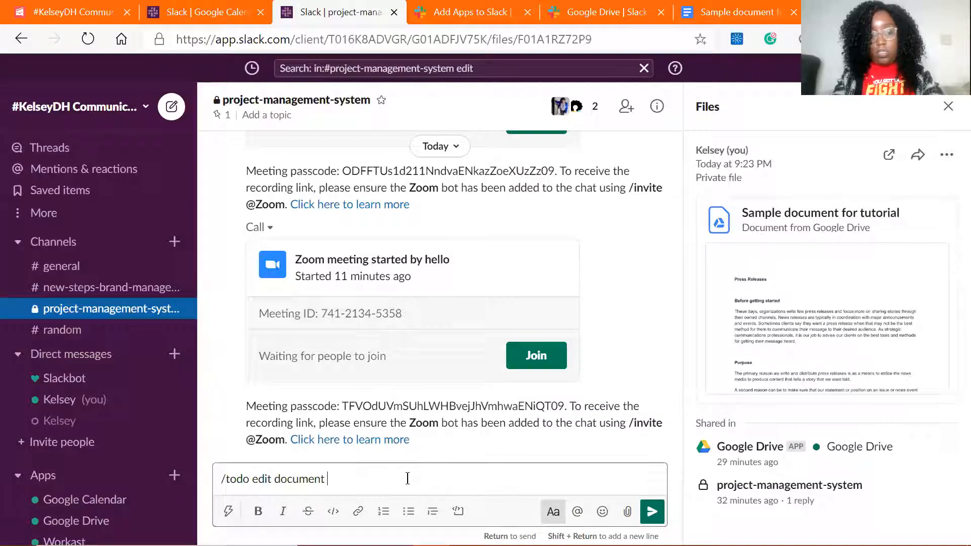
type("@me")
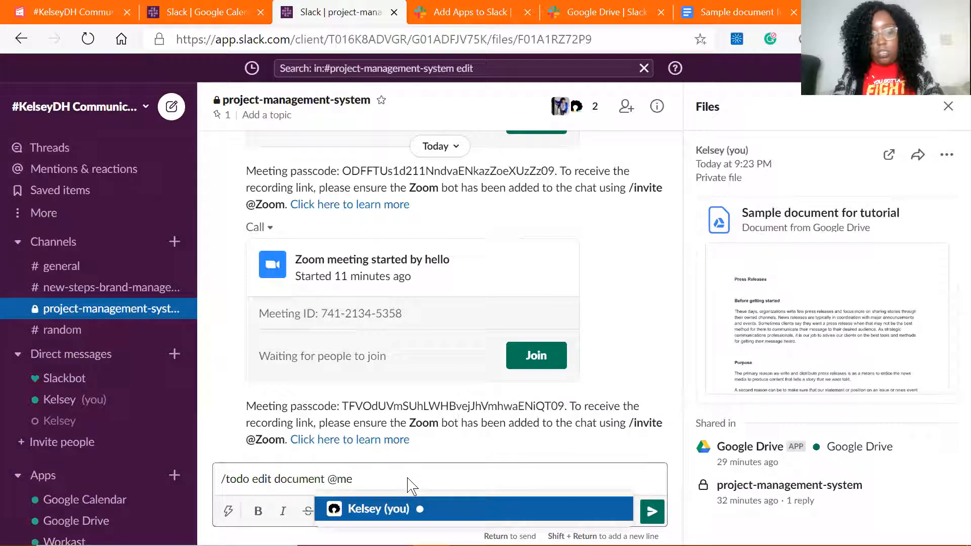
key("Return")
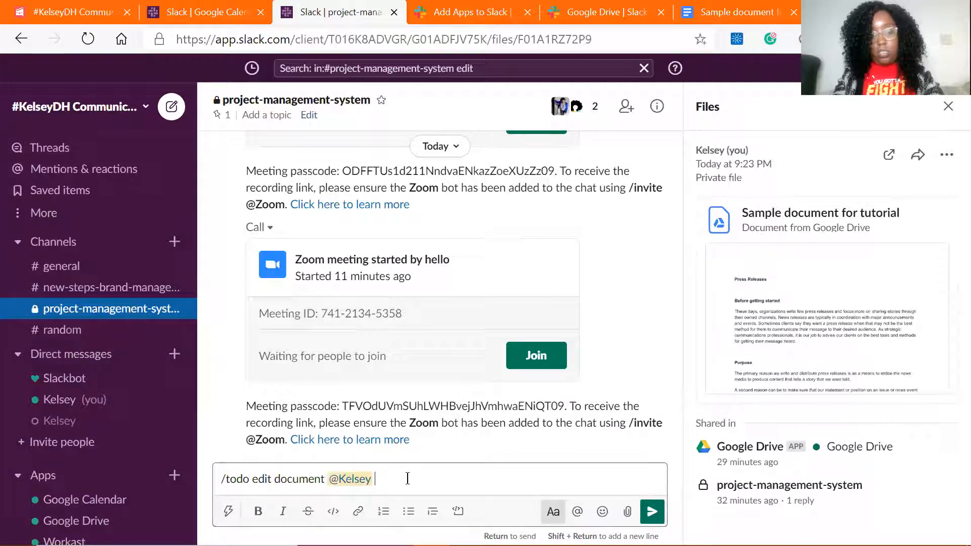
type("by 8pm tomorrow")
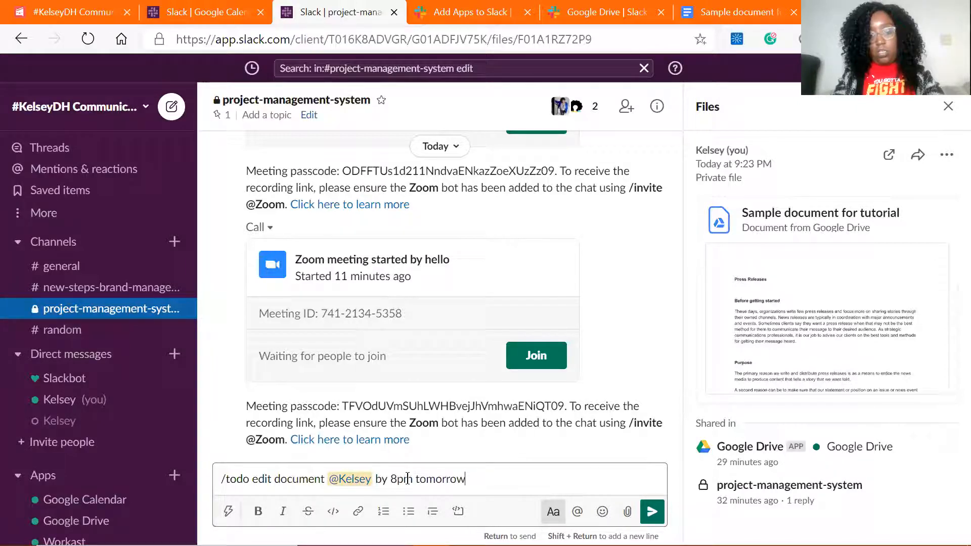
key("Return")
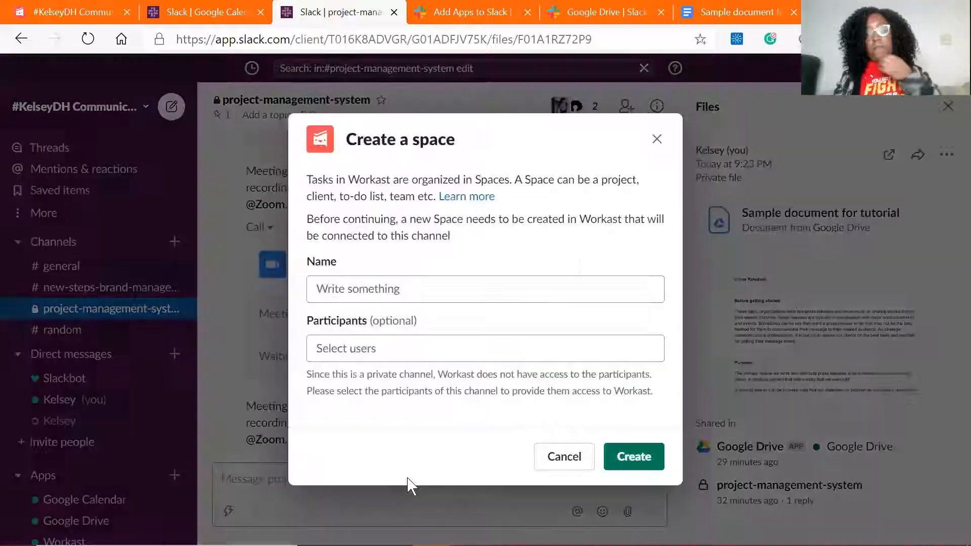
- Create the Workast space "project management" for the channel with both channel members as participants
left_click(444, 289)
type("project management")
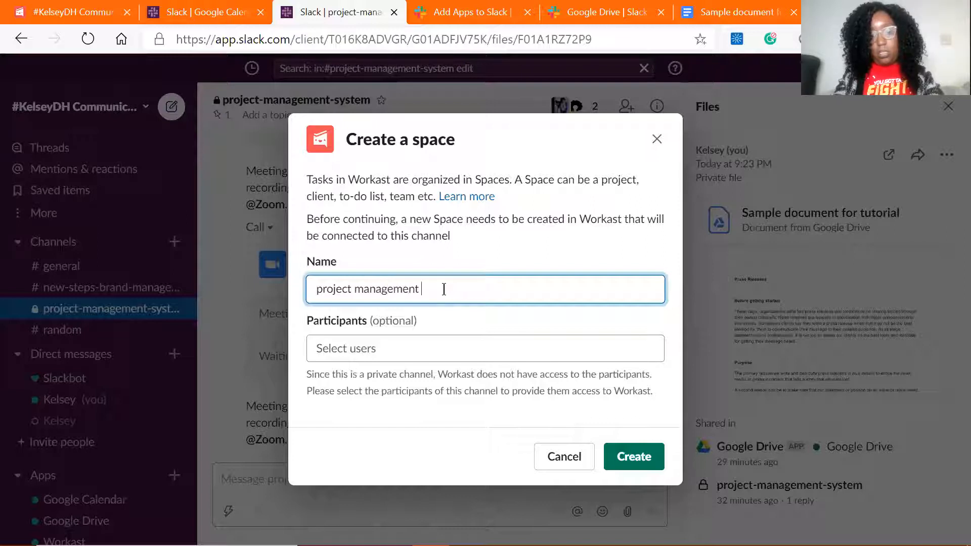
key("Tab")
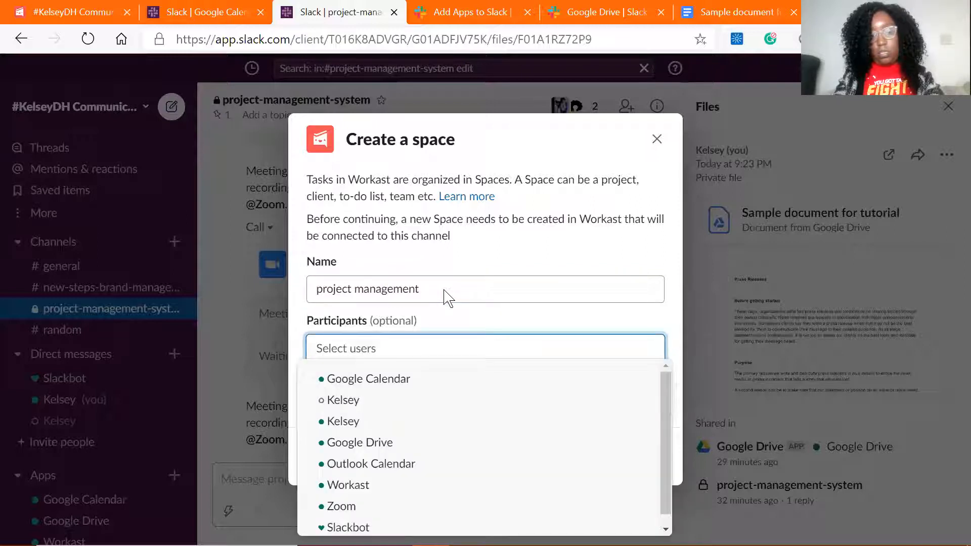
left_click(383, 400)
left_click(373, 419)
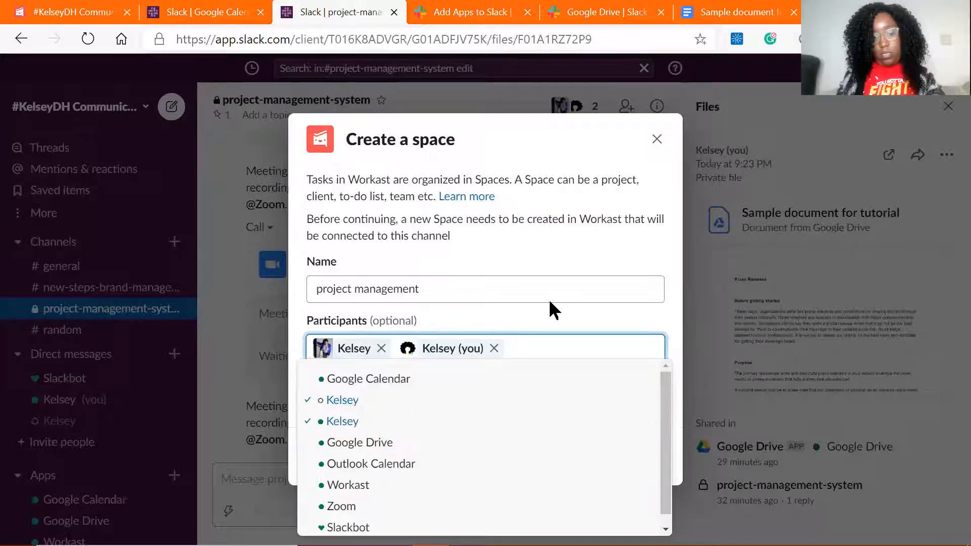
left_click(555, 328)
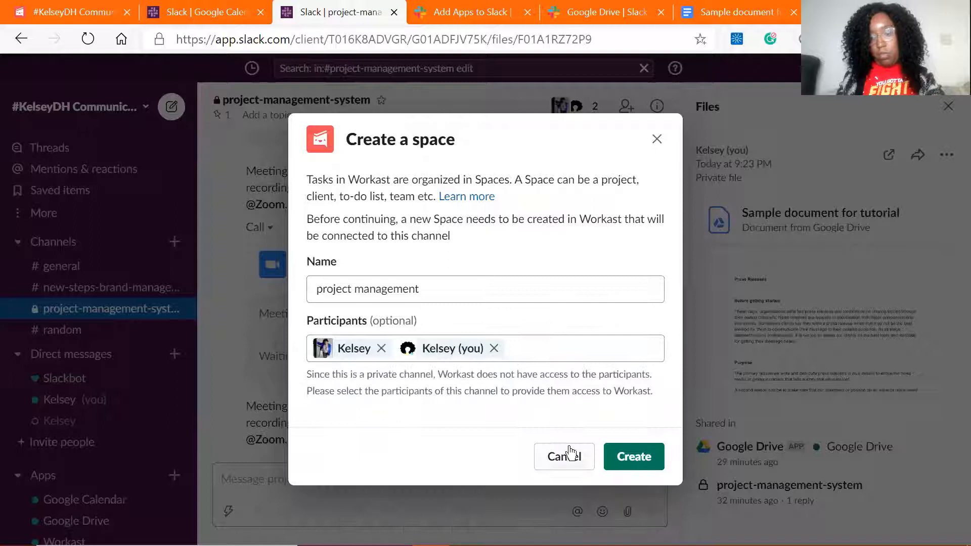
left_click(627, 457)
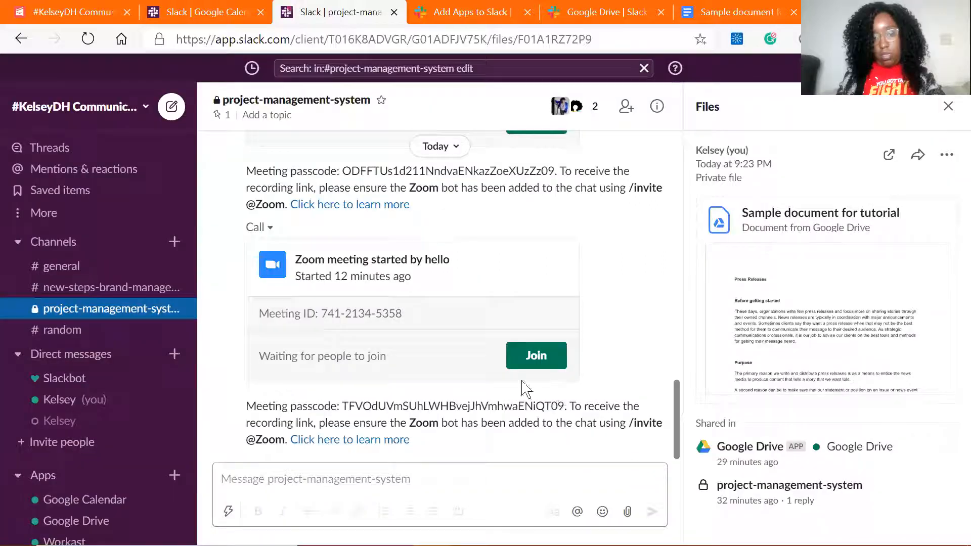
left_click(426, 486)
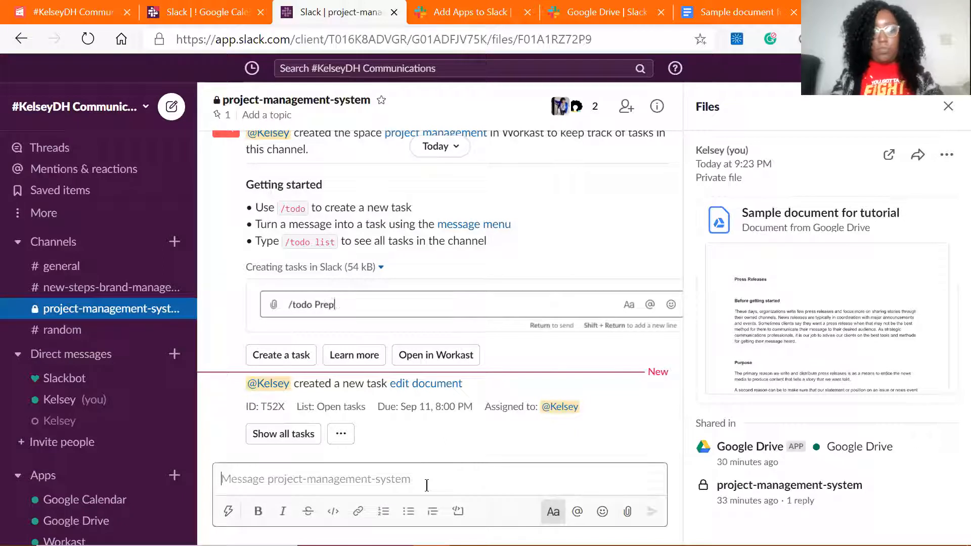
type("/mytodo")
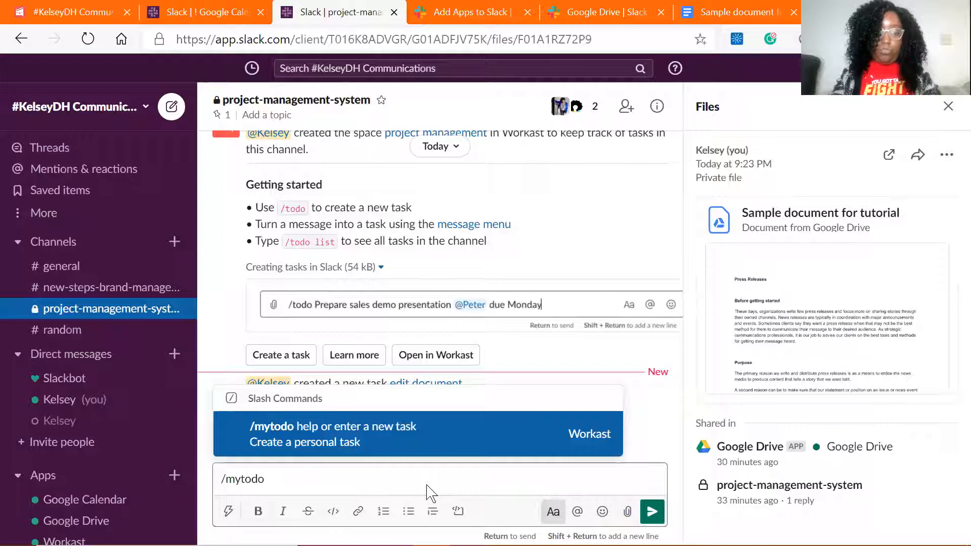
key("ctrl+a")
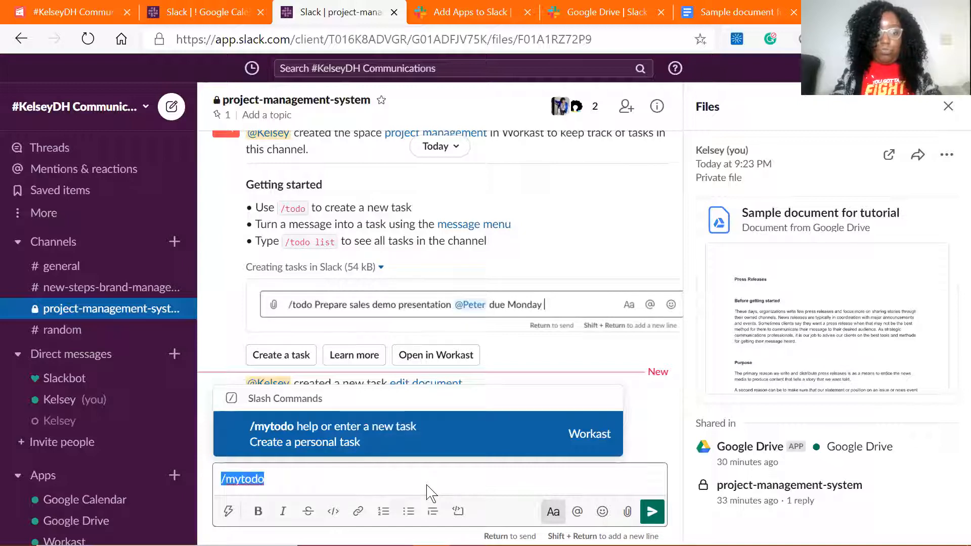
key("BackSpace")
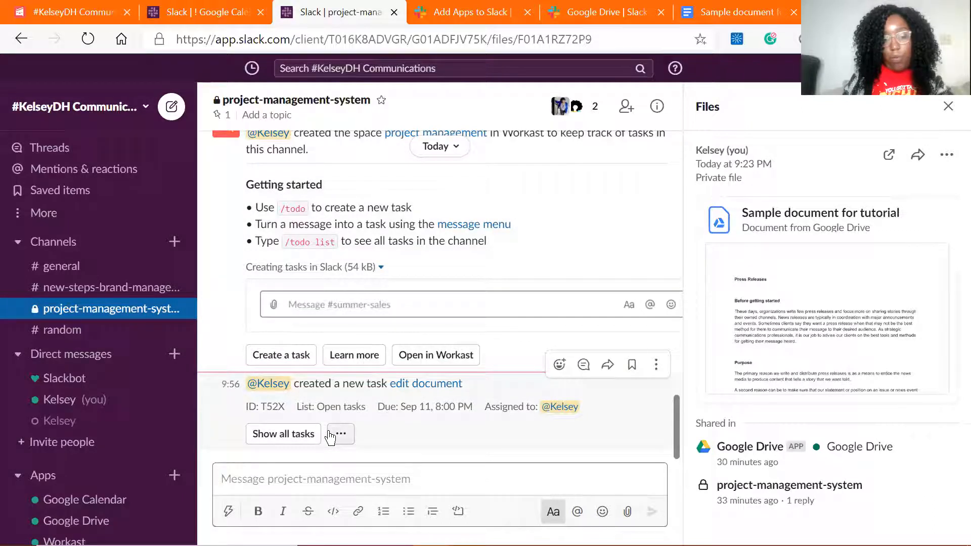
- Show all of the channel's tasks and add the comment "ejownmolw" to the "edit document" task
left_click(304, 436)
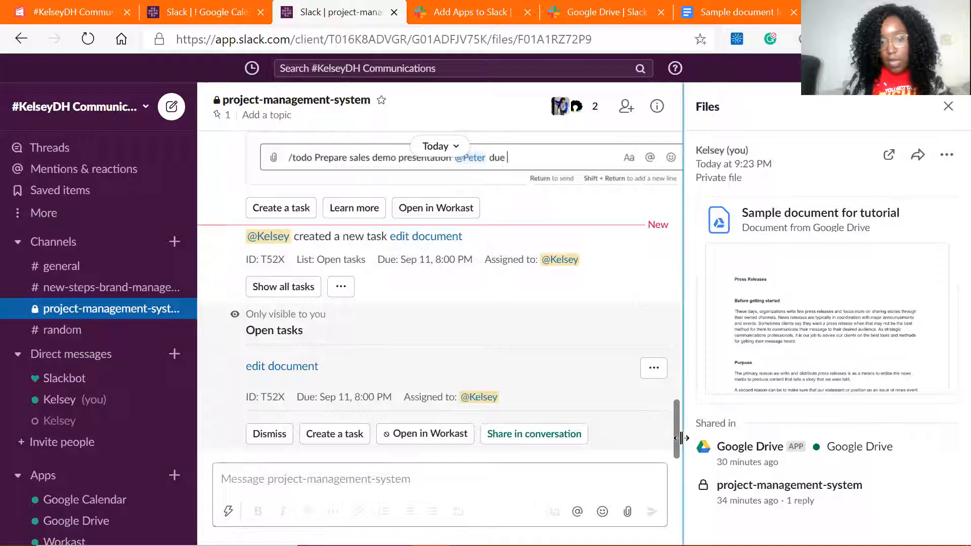
left_click_drag(677, 436, 671, 456)
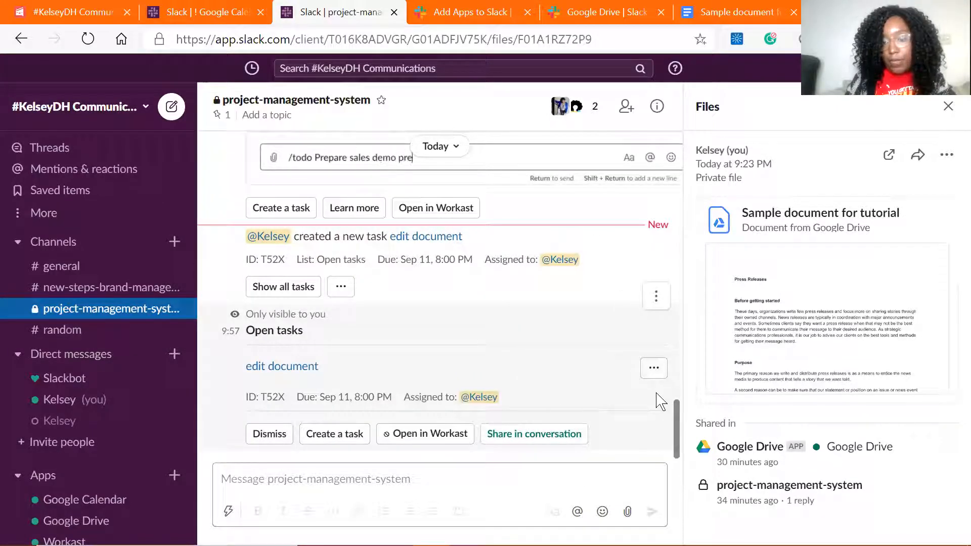
left_click(656, 369)
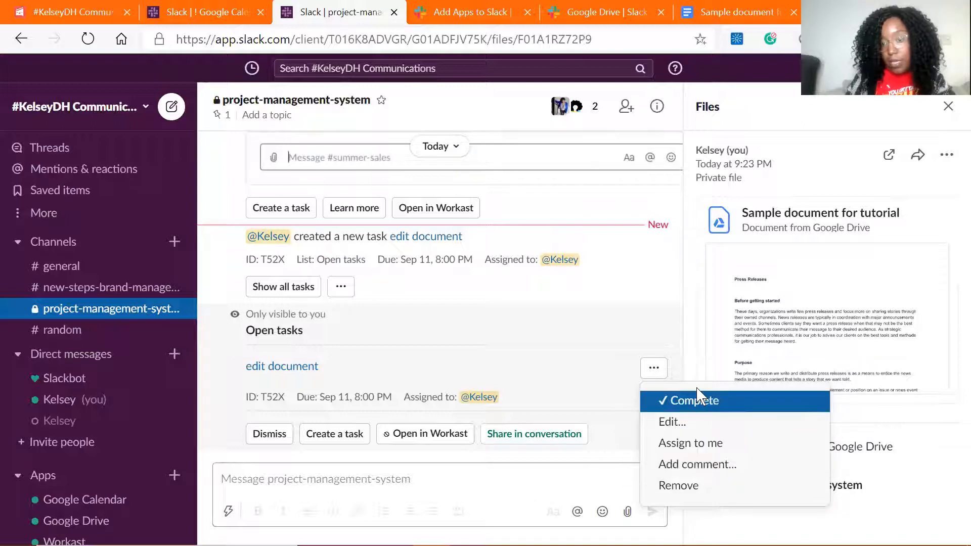
left_click(685, 465)
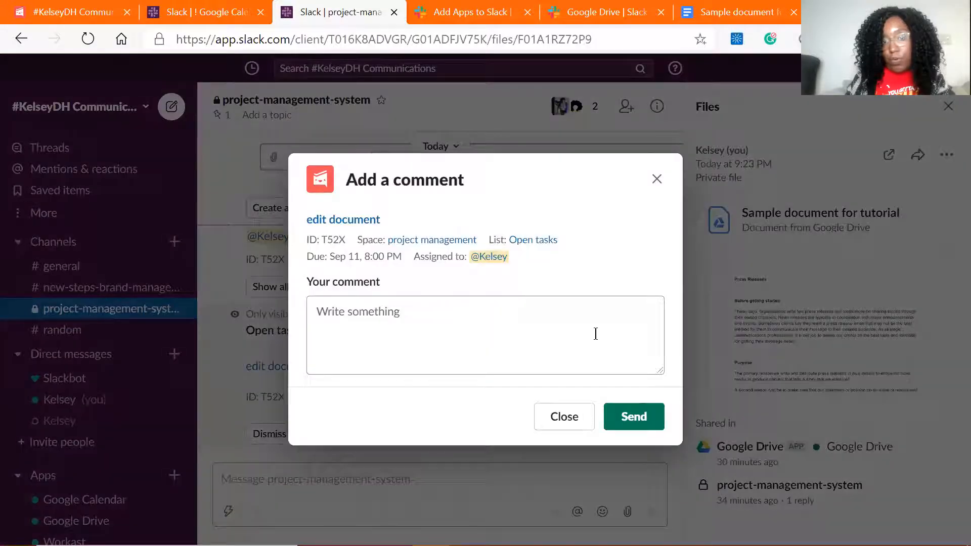
left_click(595, 334)
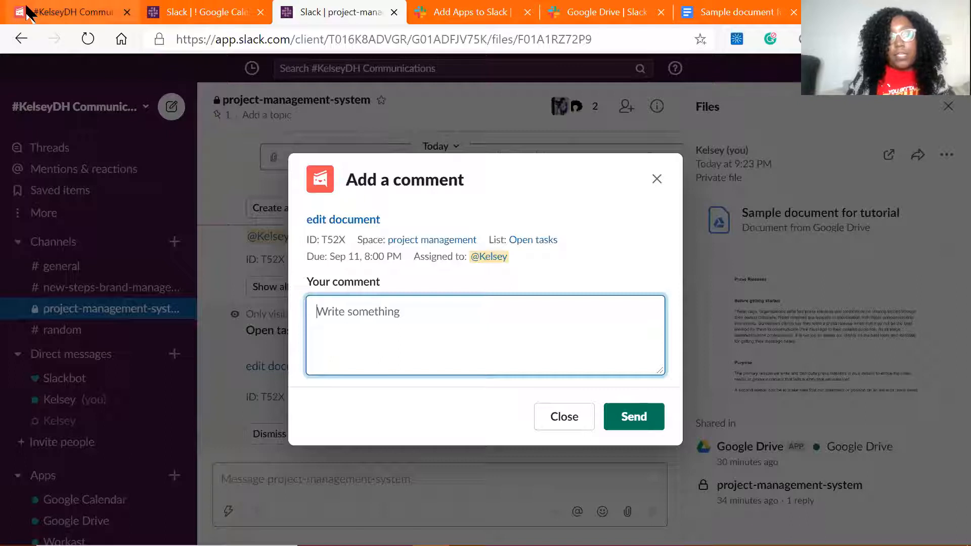
type("ejownmolw")
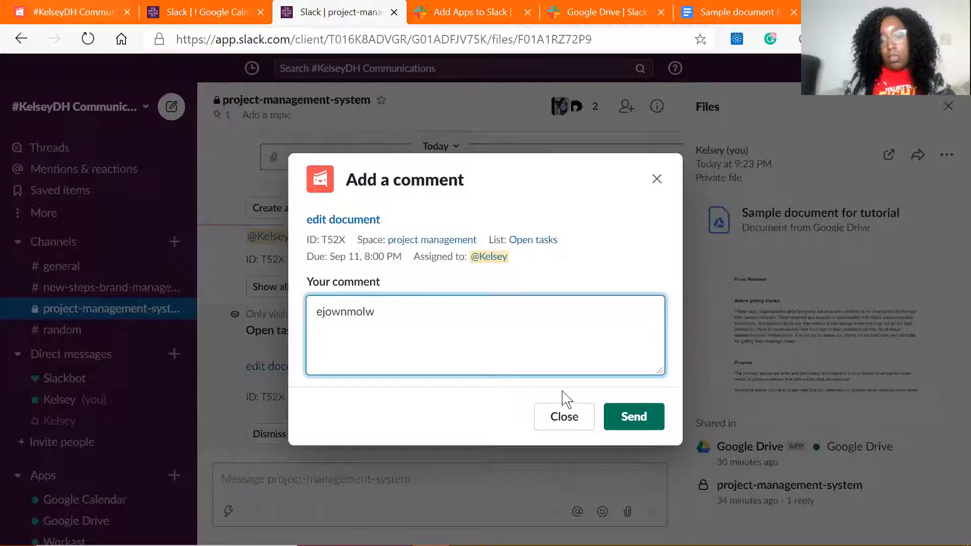
left_click(621, 434)
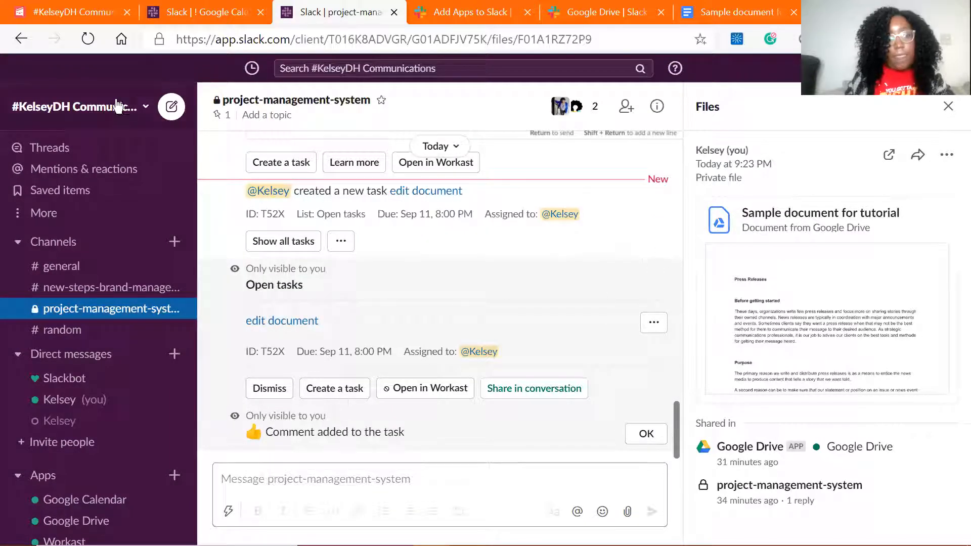
- Switch to Workast and view the comment on the "edit document" task among the tasks assigned to you
left_click(54, 11)
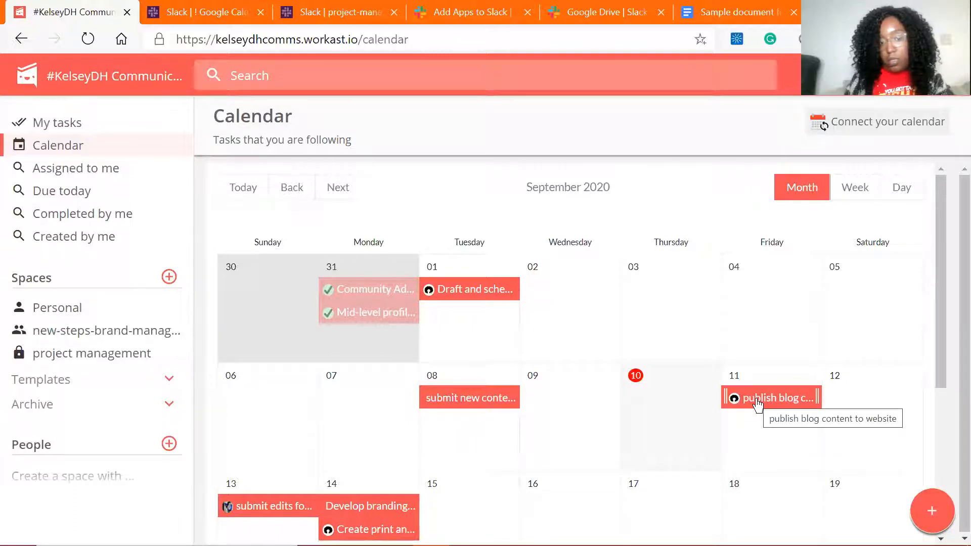
left_click(94, 180)
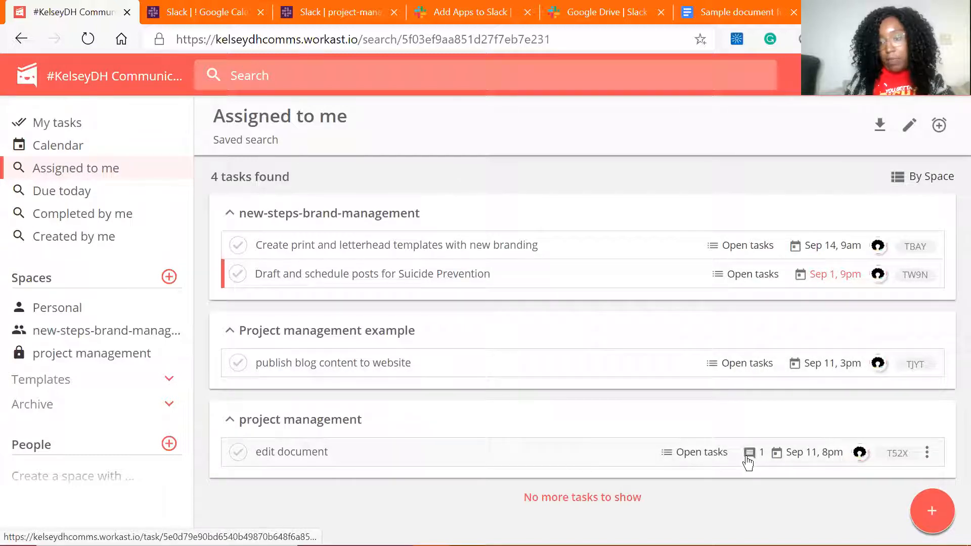
left_click(747, 461)
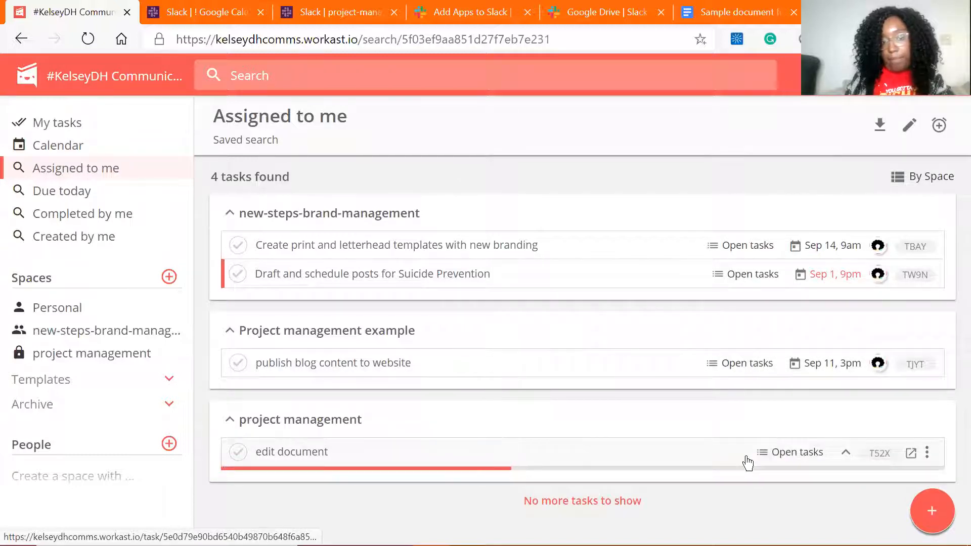
left_click_drag(956, 315, 956, 492)
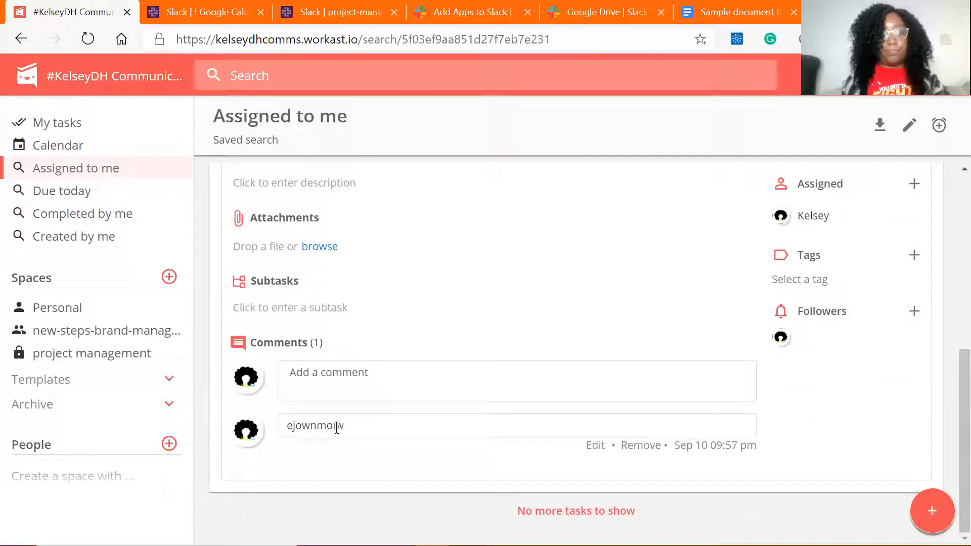
- Return to Slack's project-management-system channel, dismiss the comment notice and mark the "edit document" task as complete
left_click(206, 11)
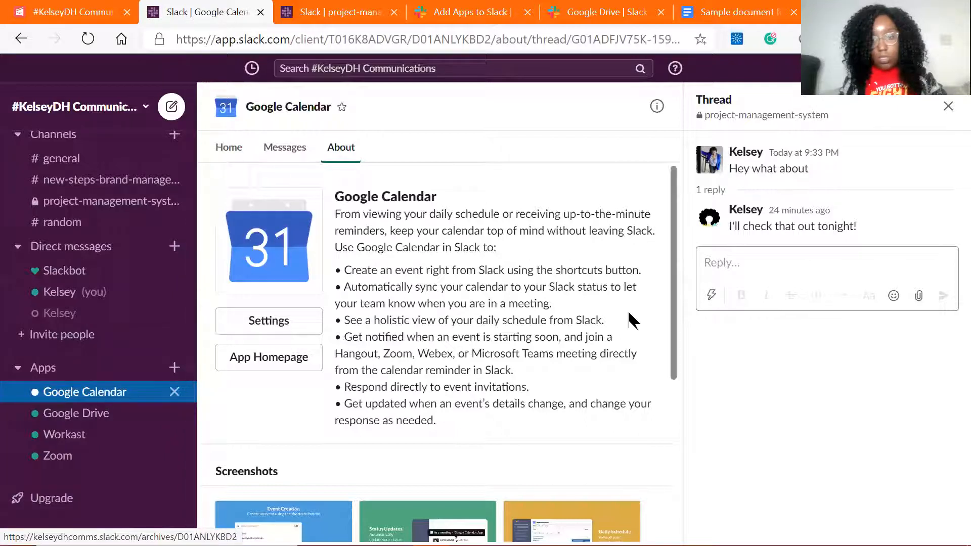
left_click(303, 161)
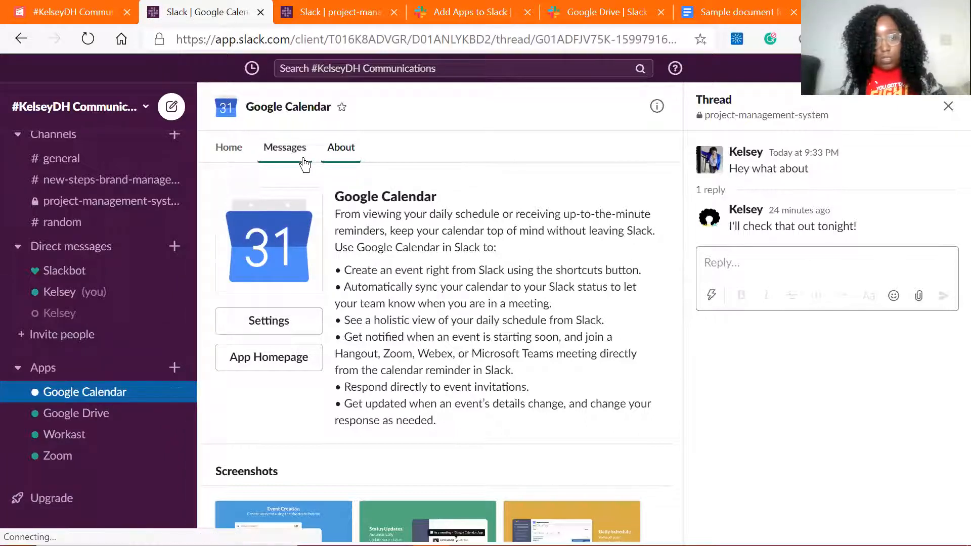
left_click(75, 413)
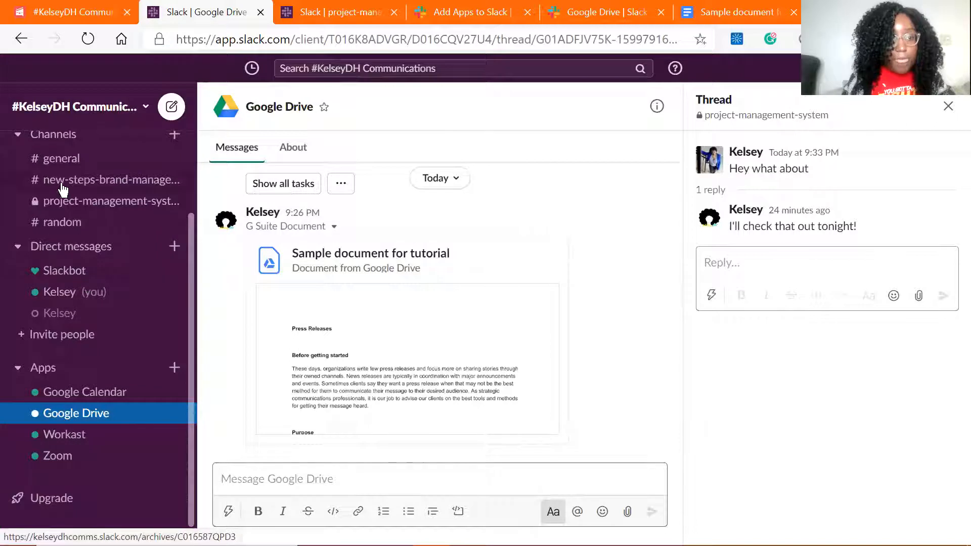
left_click(76, 204)
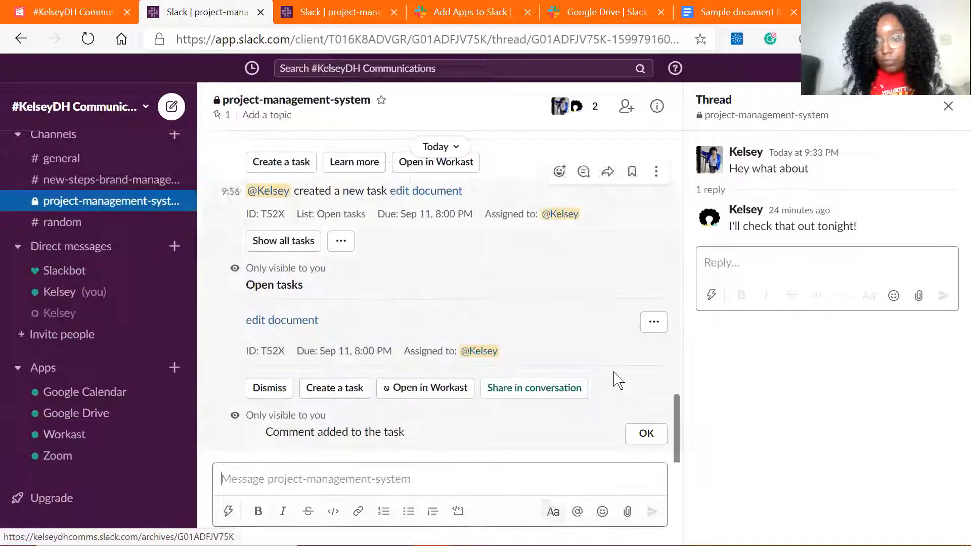
left_click(650, 435)
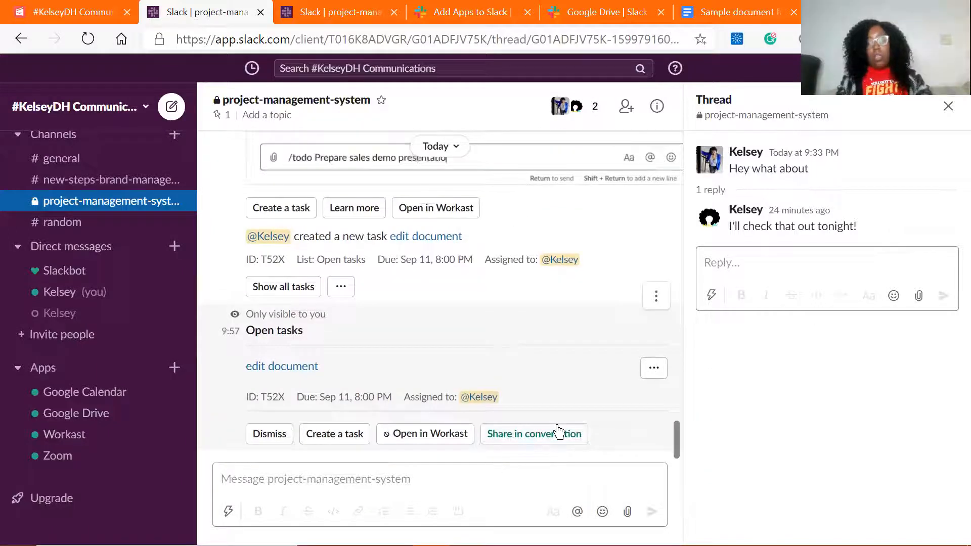
left_click(654, 370)
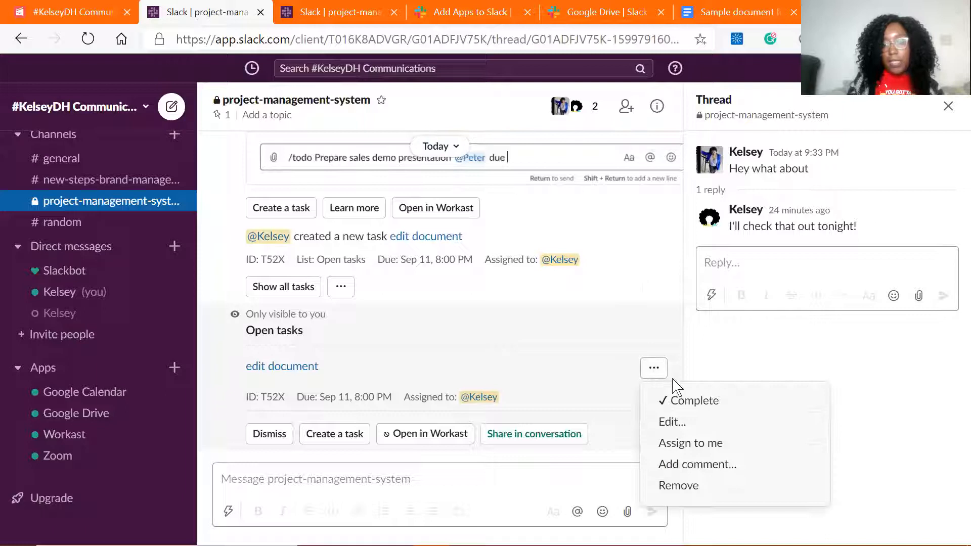
left_click(681, 399)
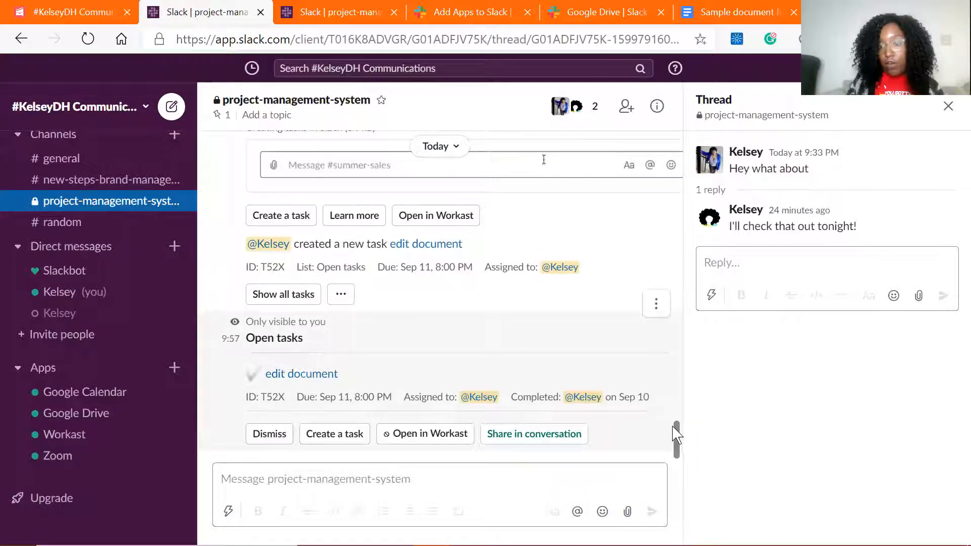
left_click_drag(676, 431, 696, 473)
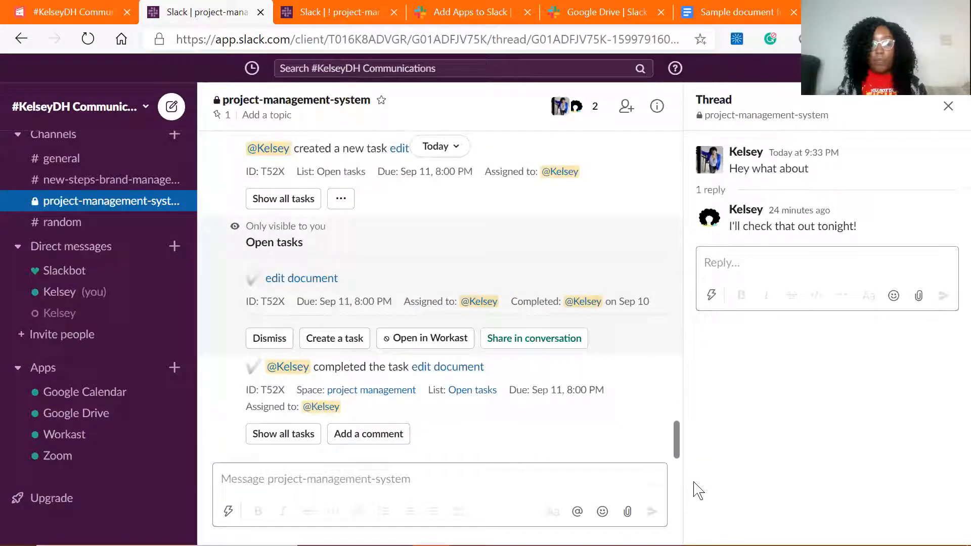
left_click_drag(693, 443, 702, 257)
scroll(652, 184, "down", 3)
left_click_drag(692, 154, 667, 472)
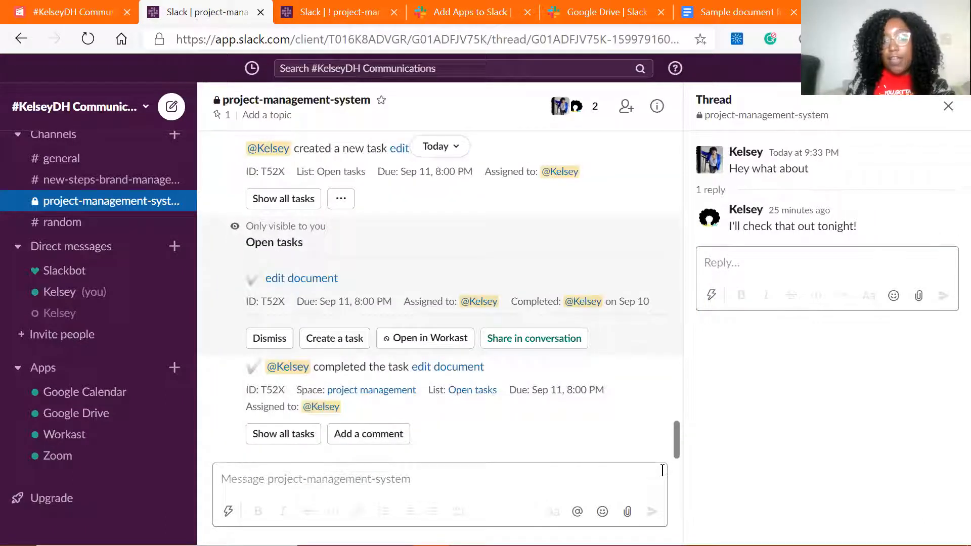
mouse_move(663, 471)
left_mouse_down()
mouse_move(682, 243)
mouse_move(711, 127)
mouse_move(682, 388)
mouse_move(655, 460)
mouse_move(658, 481)
left_mouse_up()
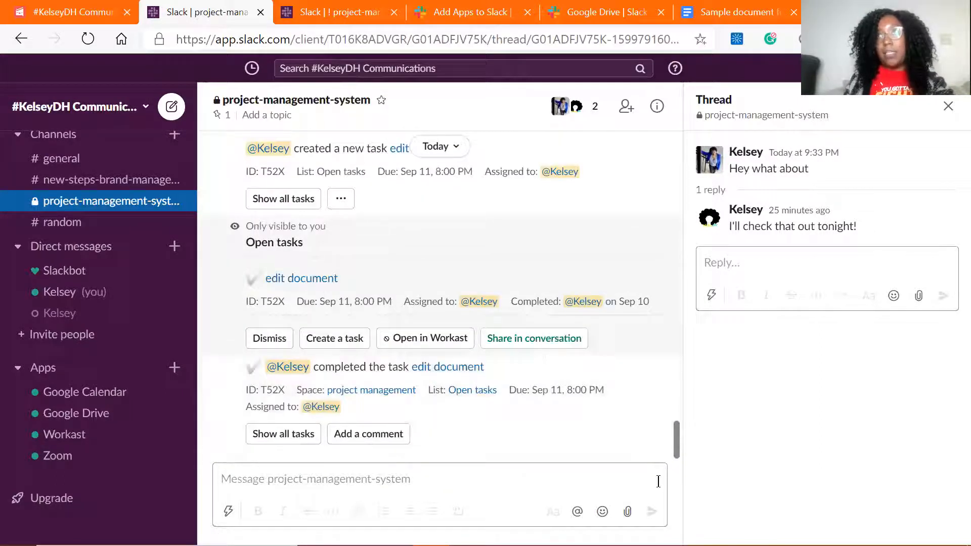